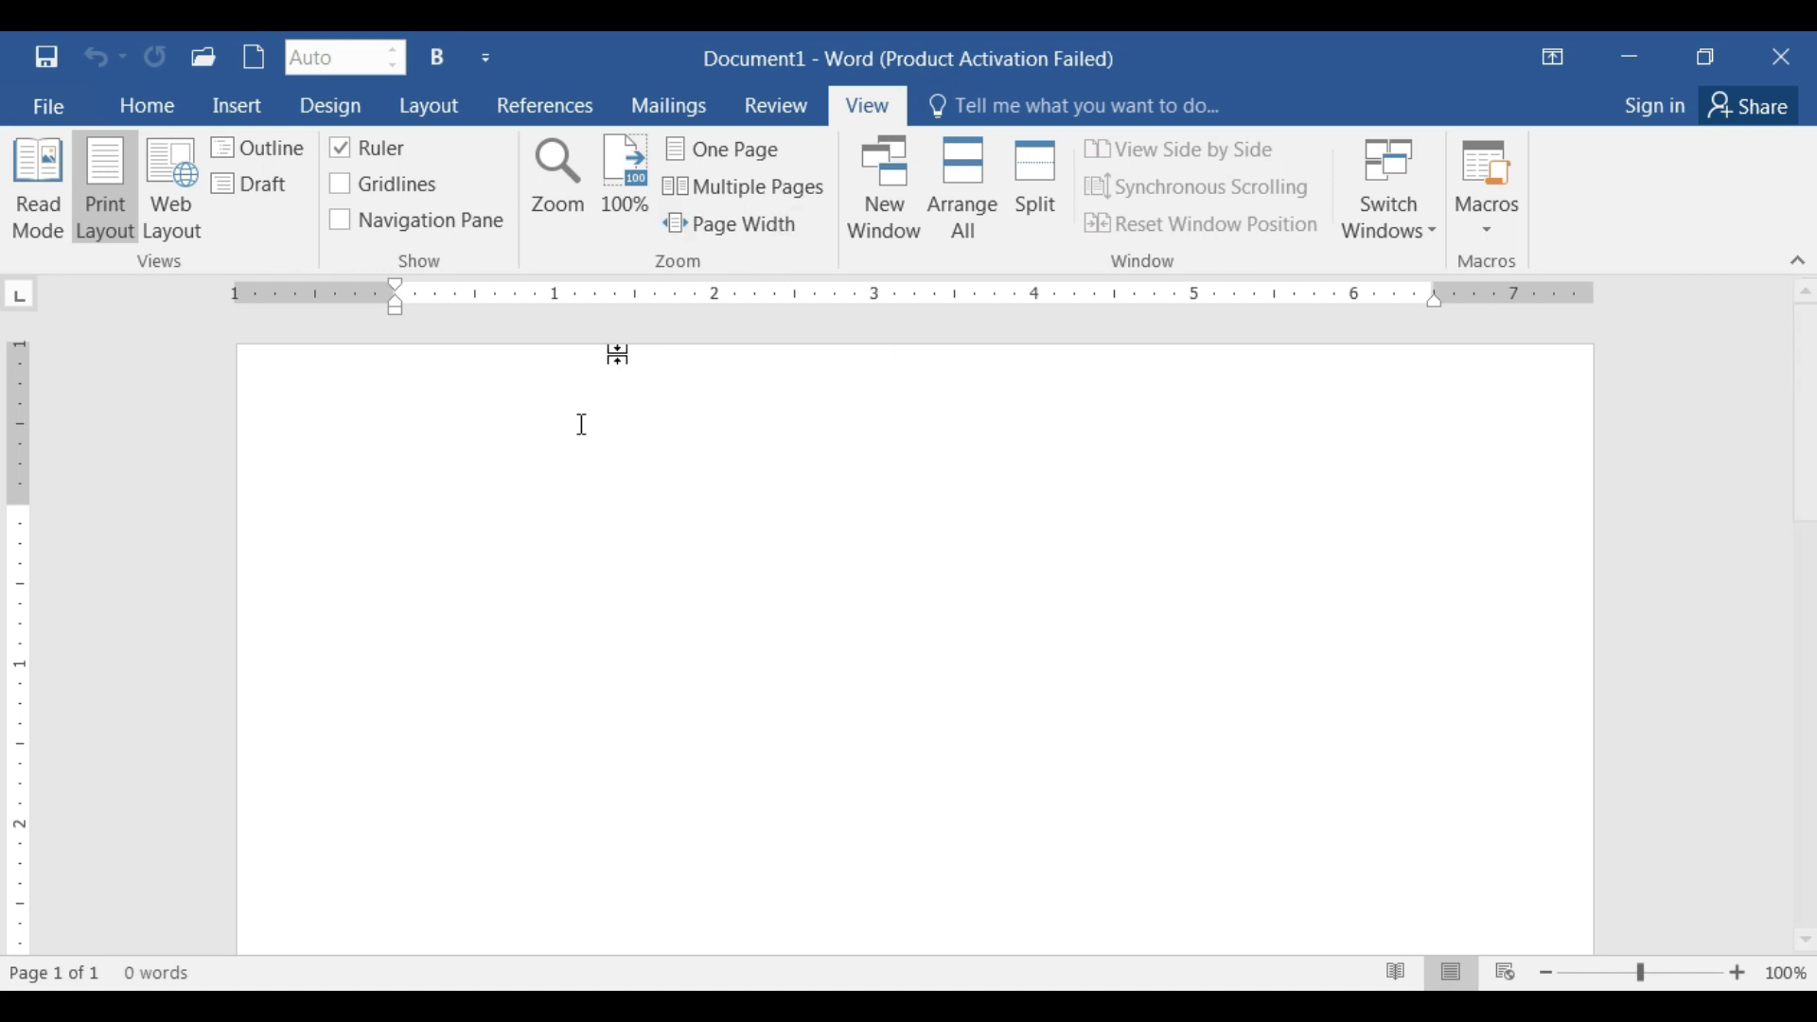
# Nudge the top margin and fill the page with =rand() sample paragraphs
pyautogui.moveTo(12, 502); pyautogui.dragTo(13, 487)
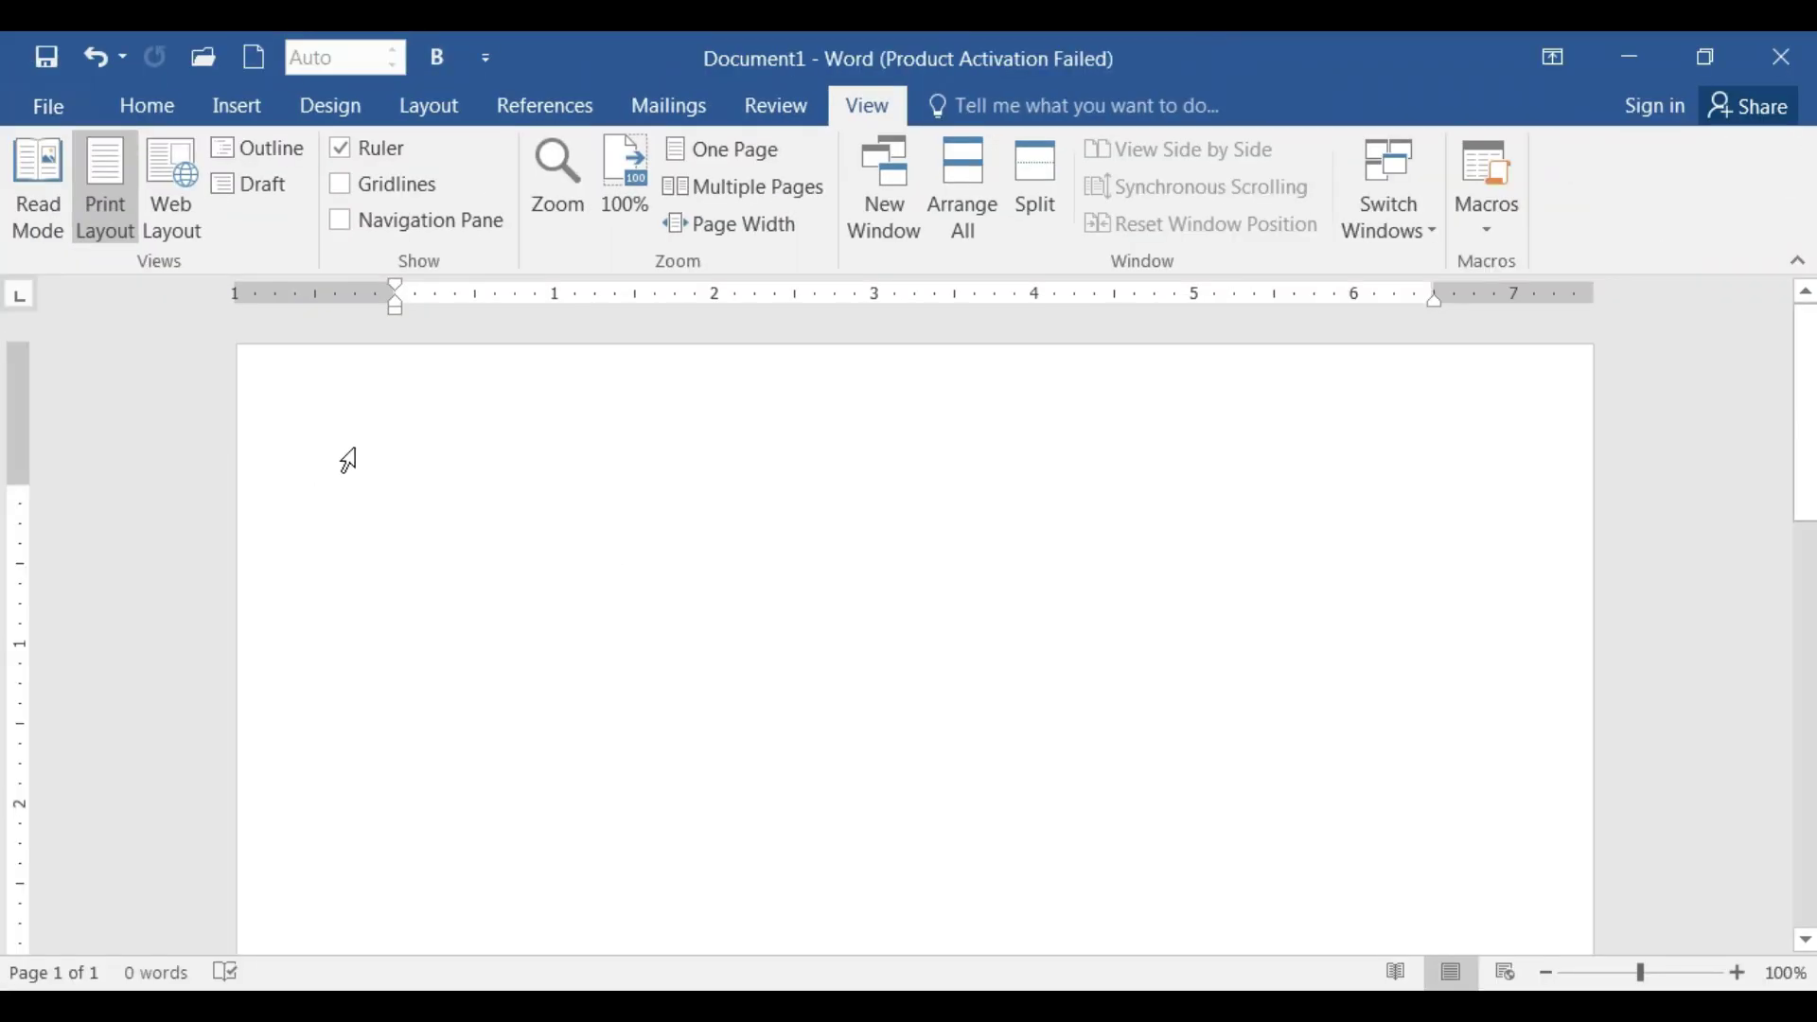
pyautogui.write('=rand(')
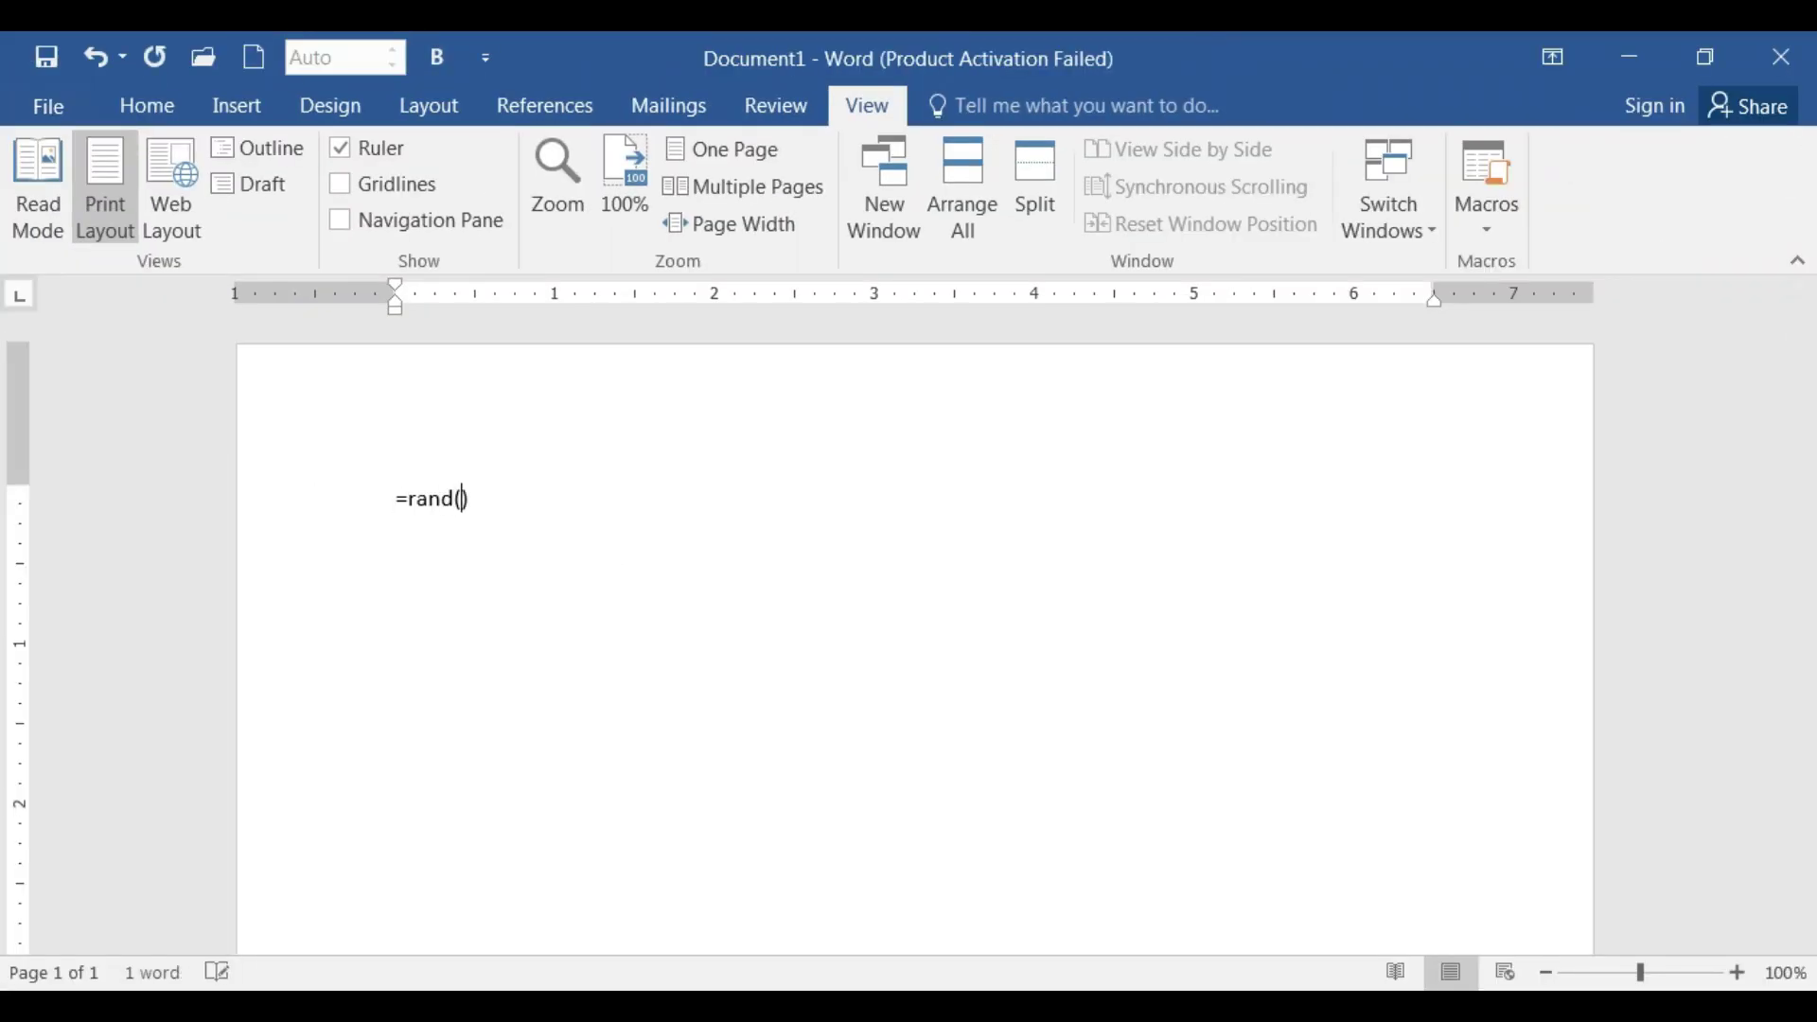
pyautogui.press('Return')
pyautogui.scroll(2, 357, 549)
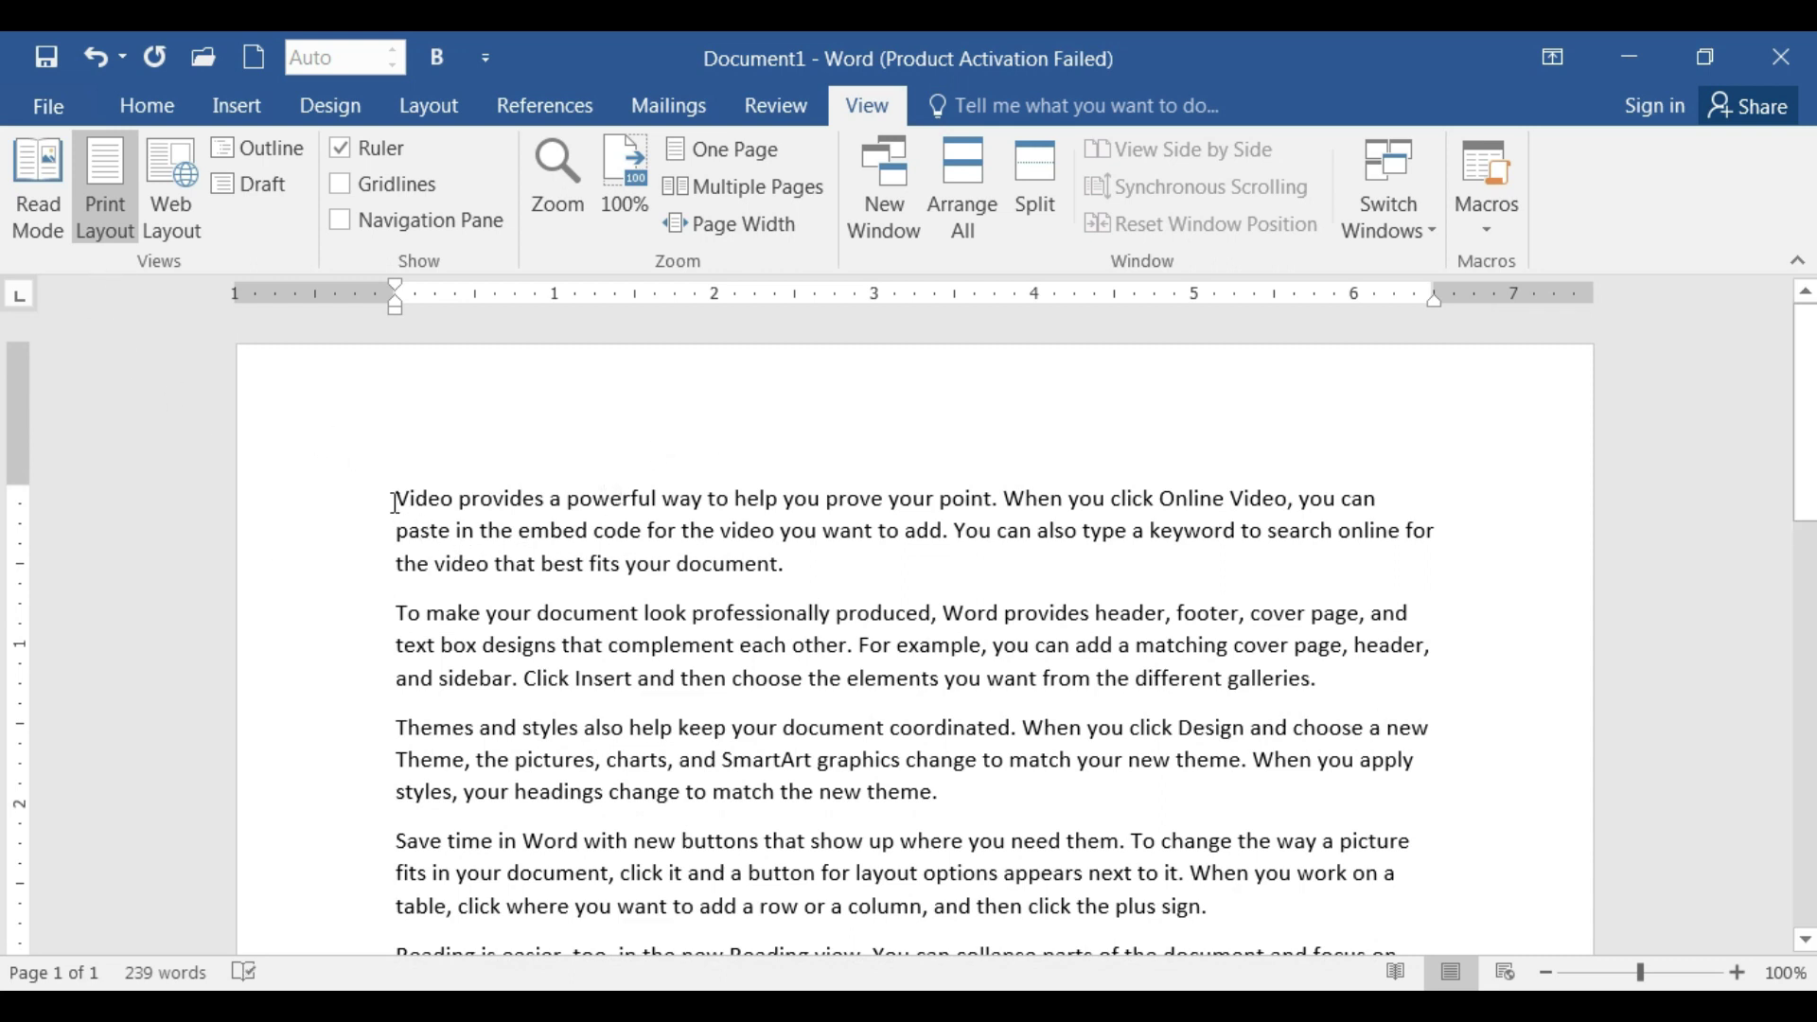
# Make the first paragraph bold with dark red font colour
pyautogui.moveTo(395, 503); pyautogui.dragTo(778, 568)
pyautogui.click(151, 104)
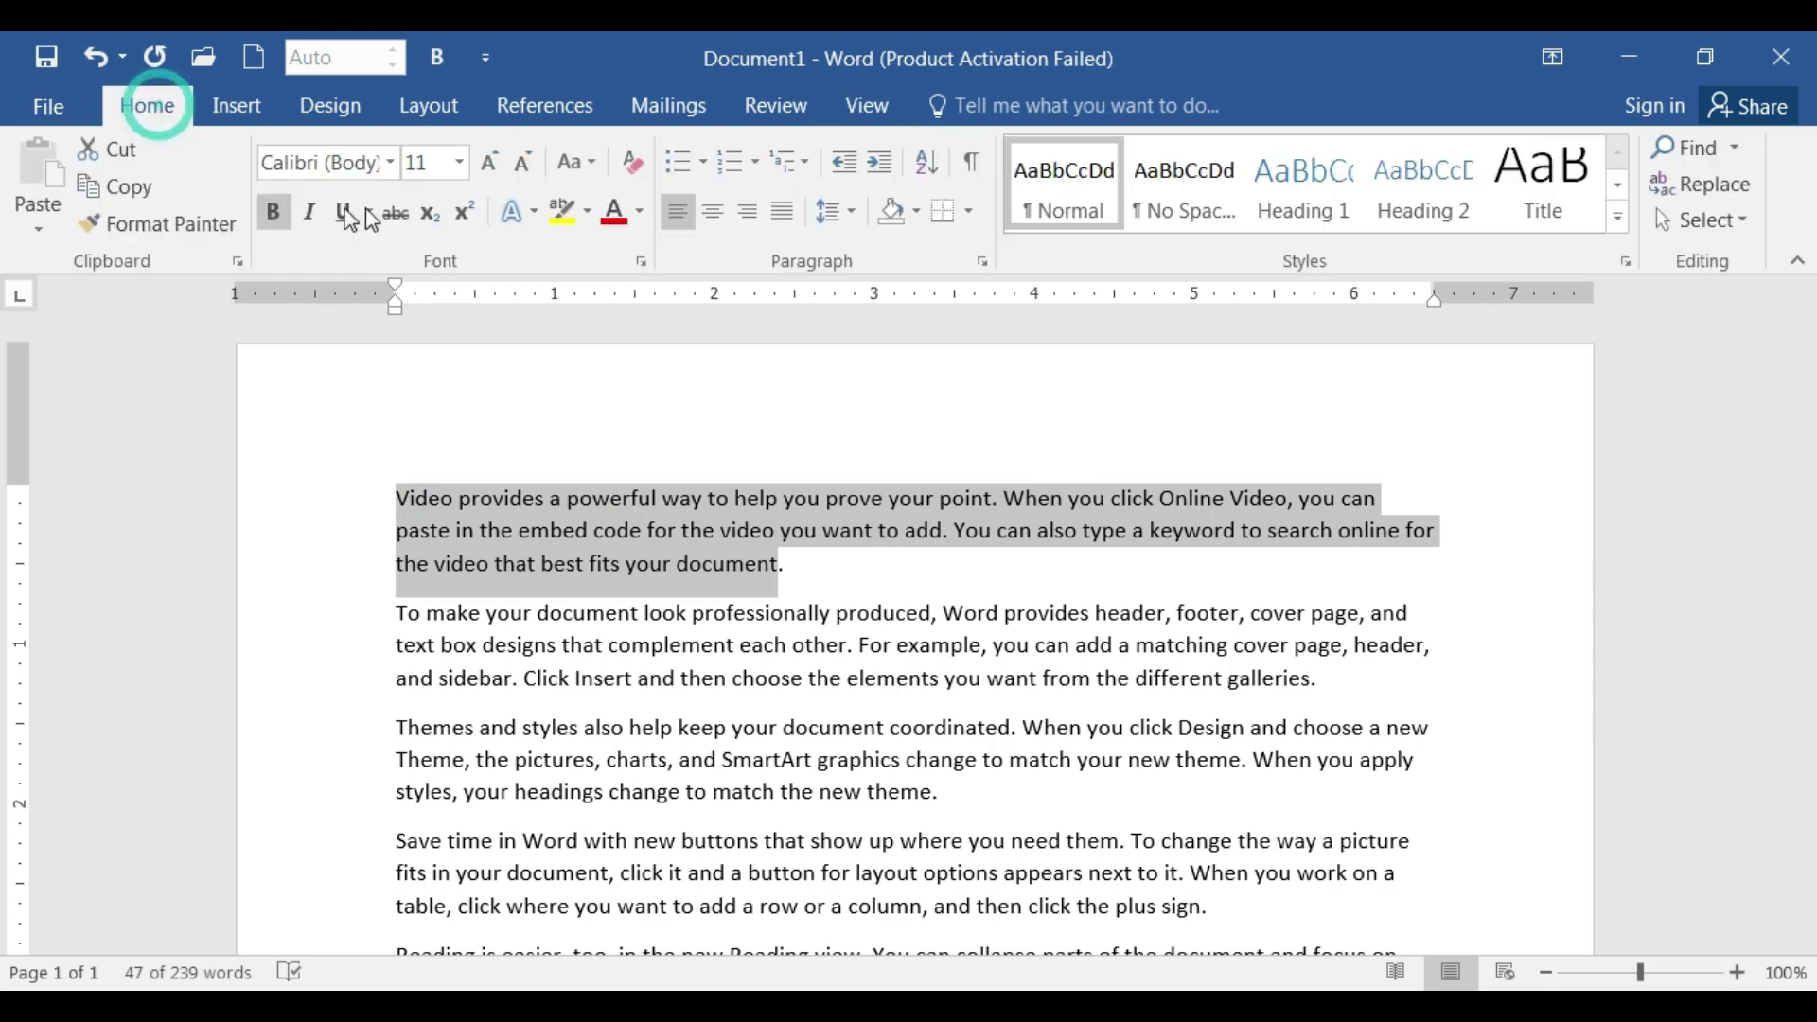
pyautogui.click(272, 211)
pyautogui.click(613, 210)
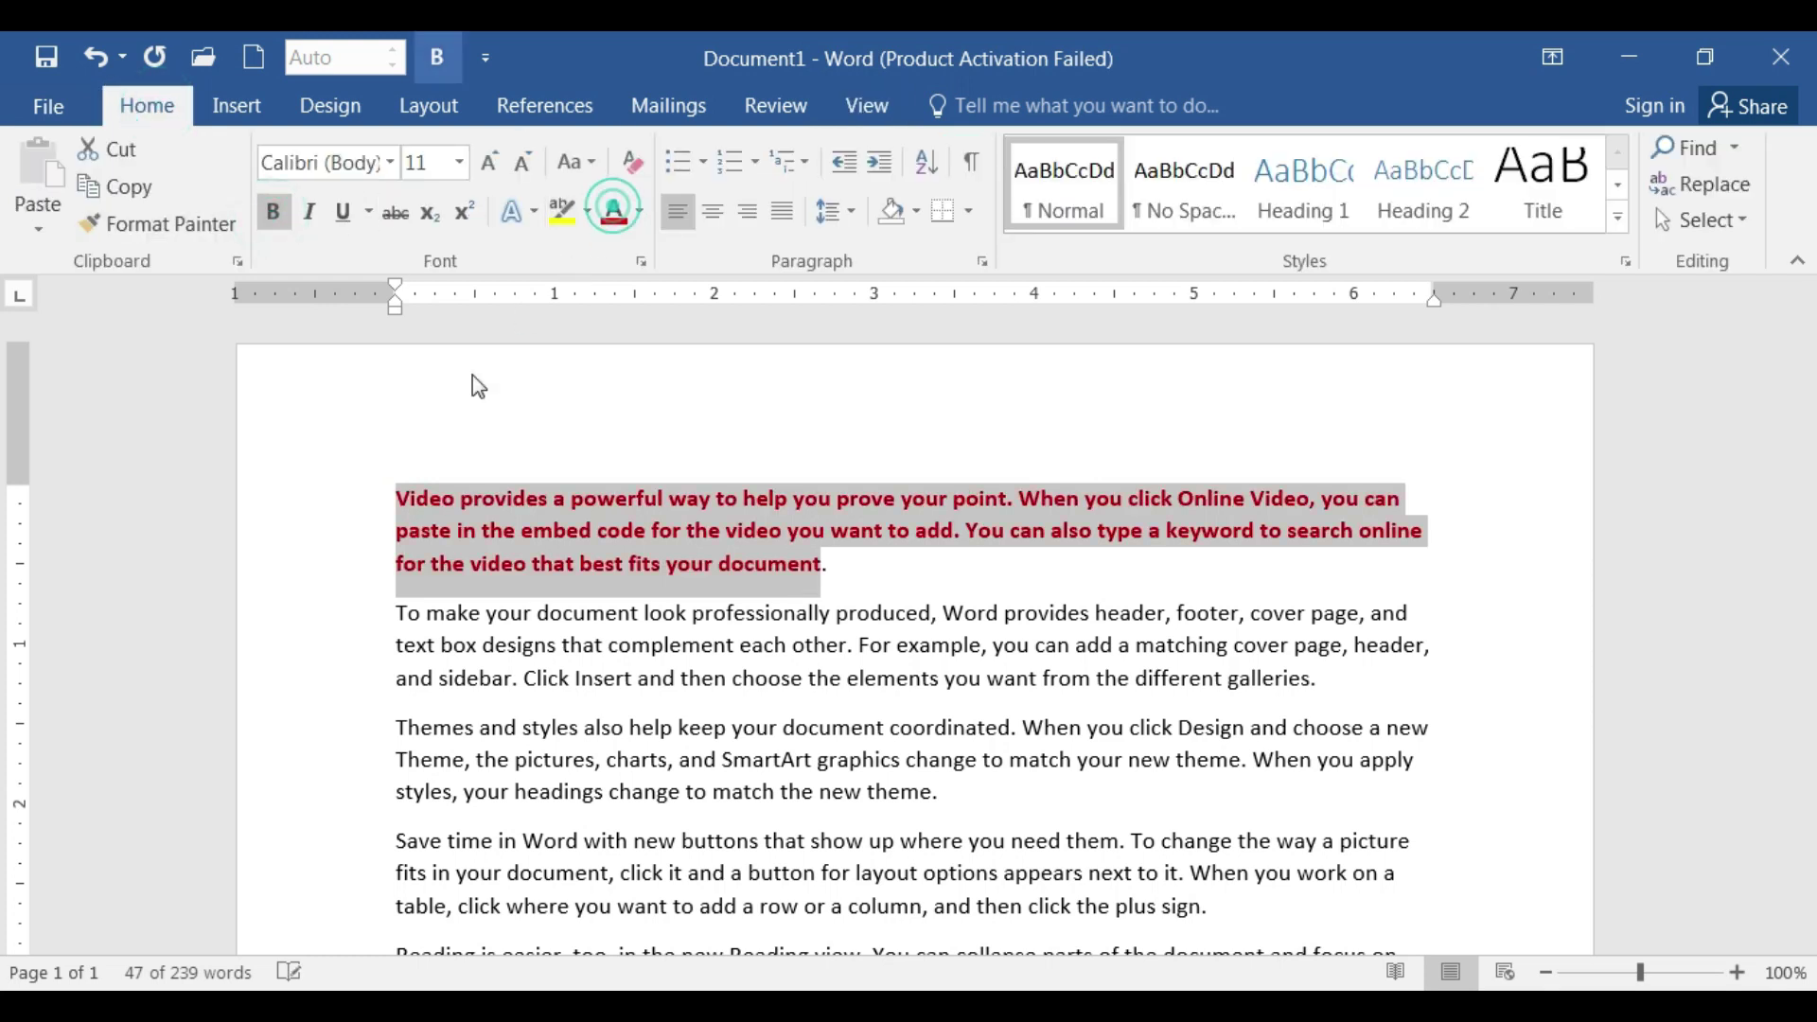
pyautogui.click(667, 531)
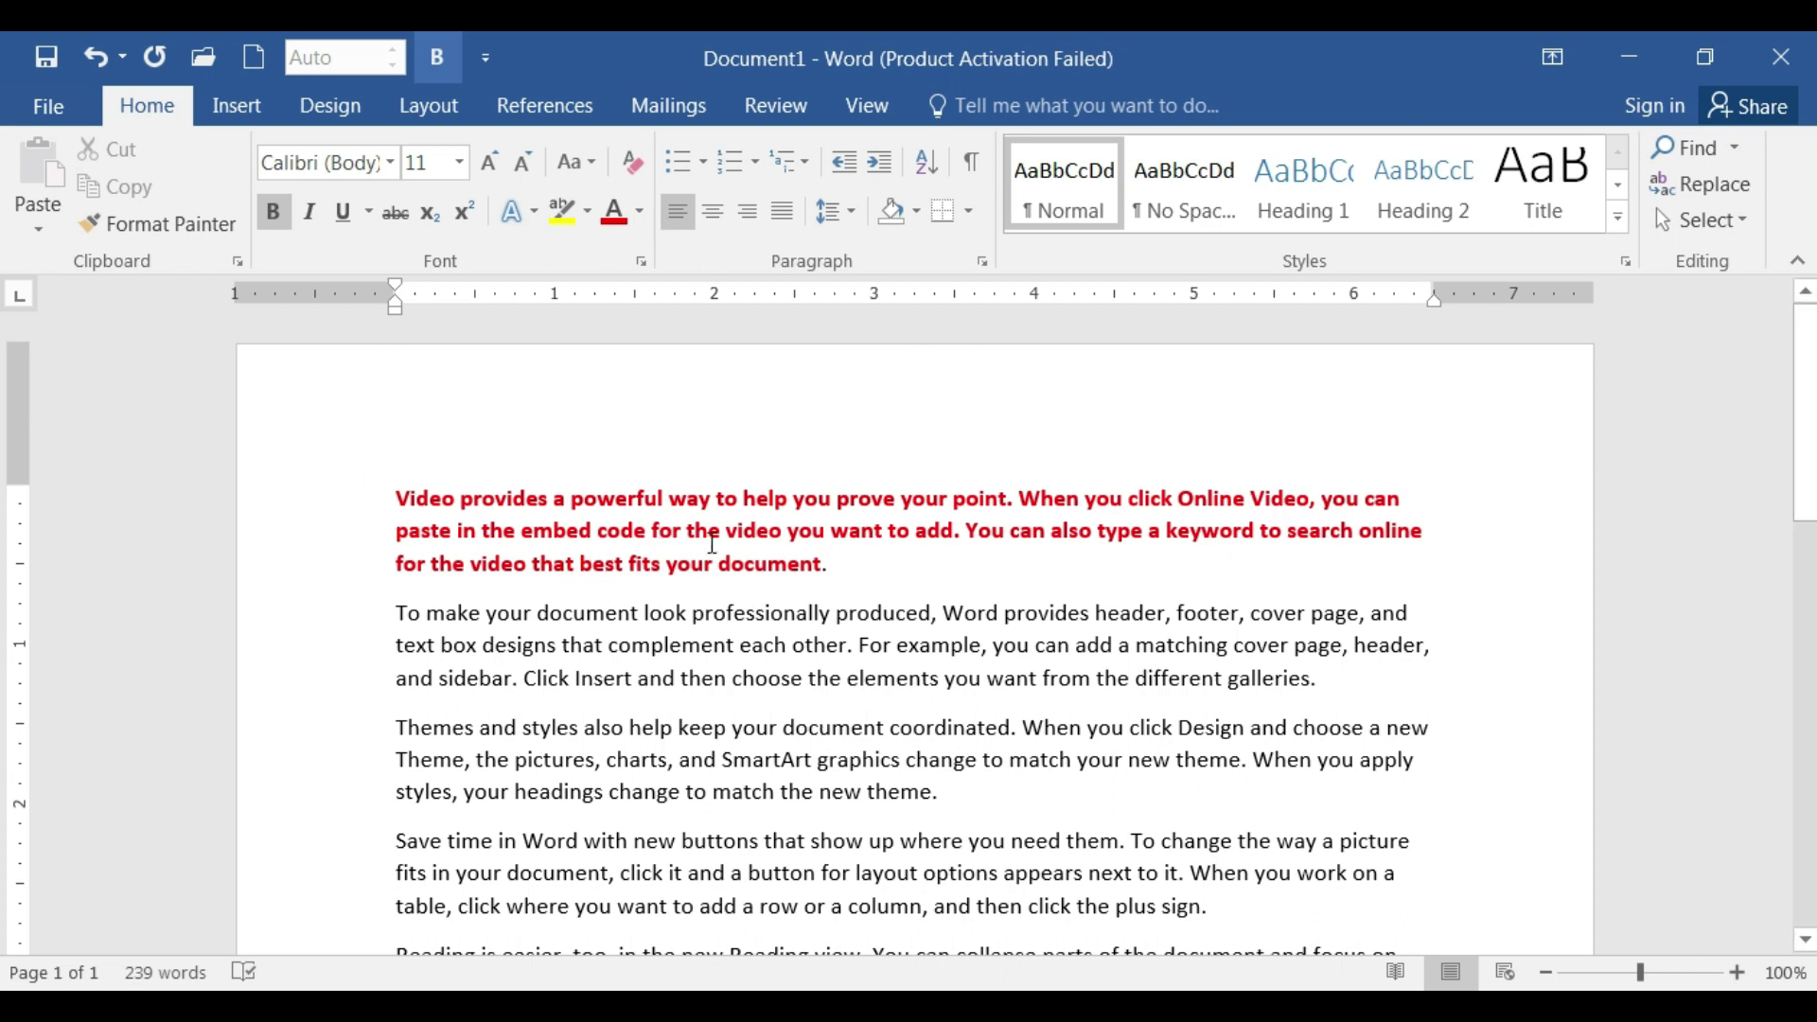
pyautogui.click(867, 105)
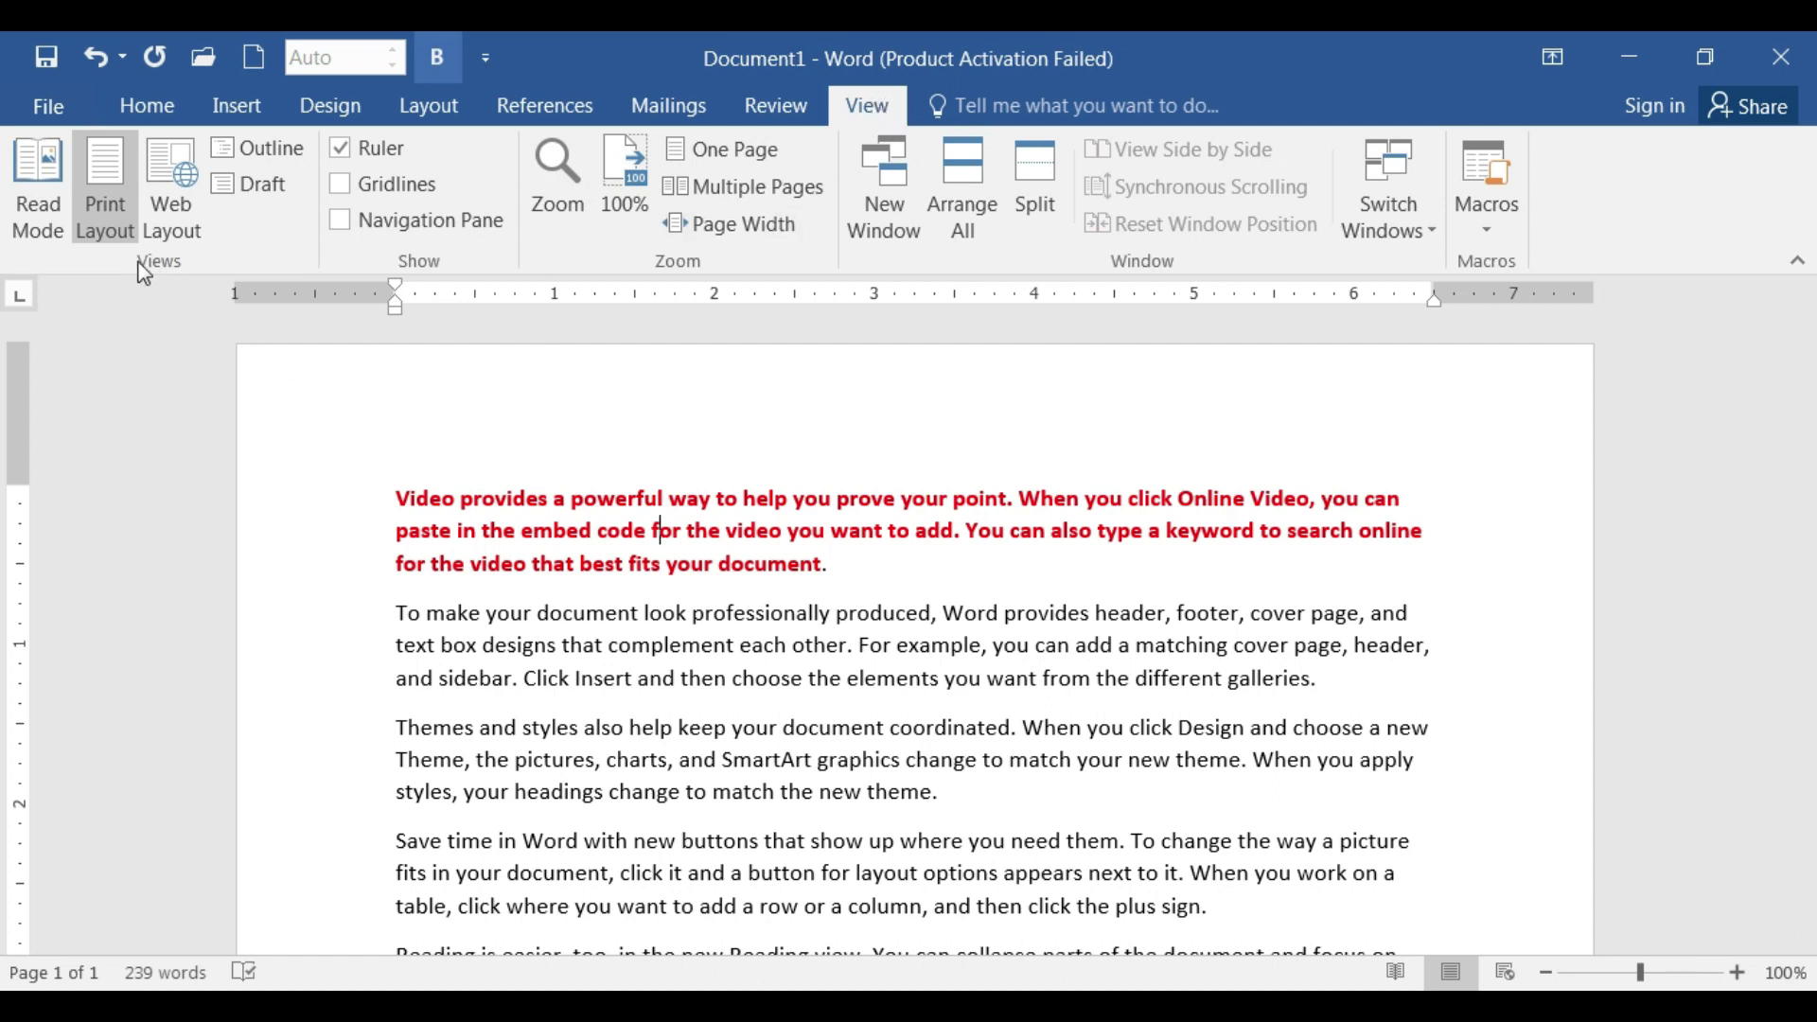
# Try Read Mode, return to Print Layout, re-enter Read Mode, then choose Edit Document
pyautogui.click(29, 177)
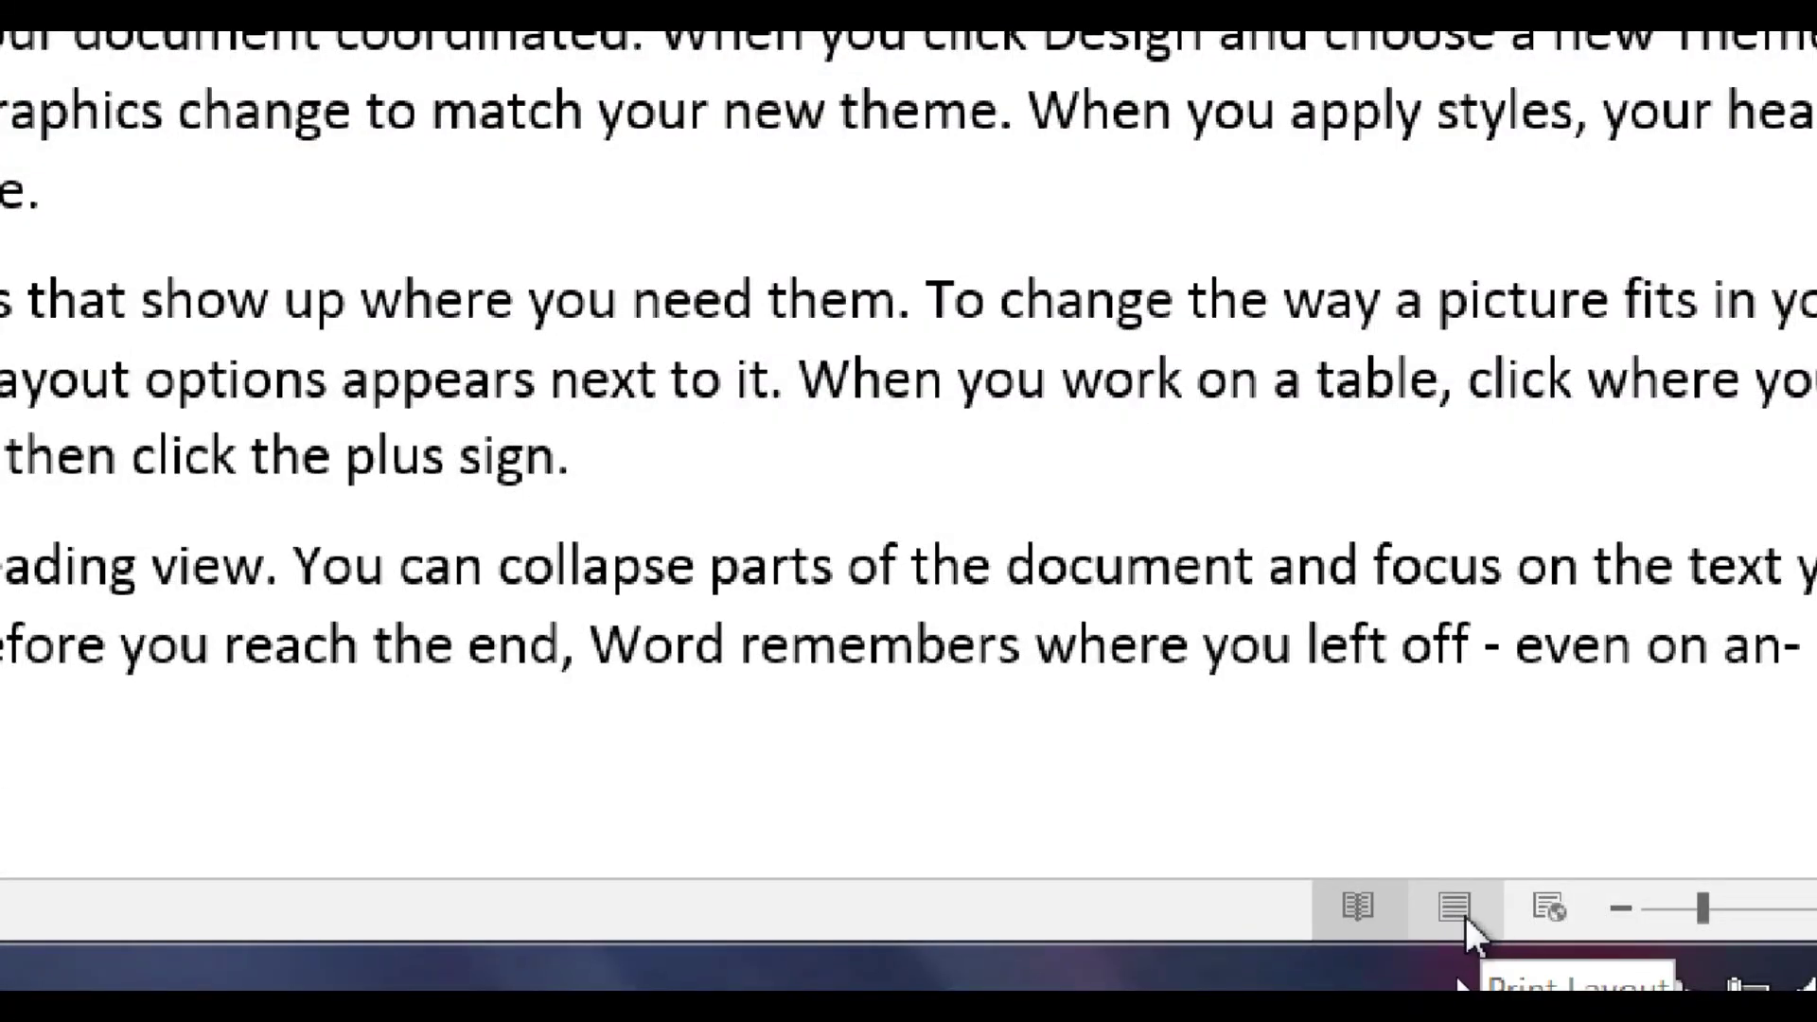
pyautogui.click(1453, 908)
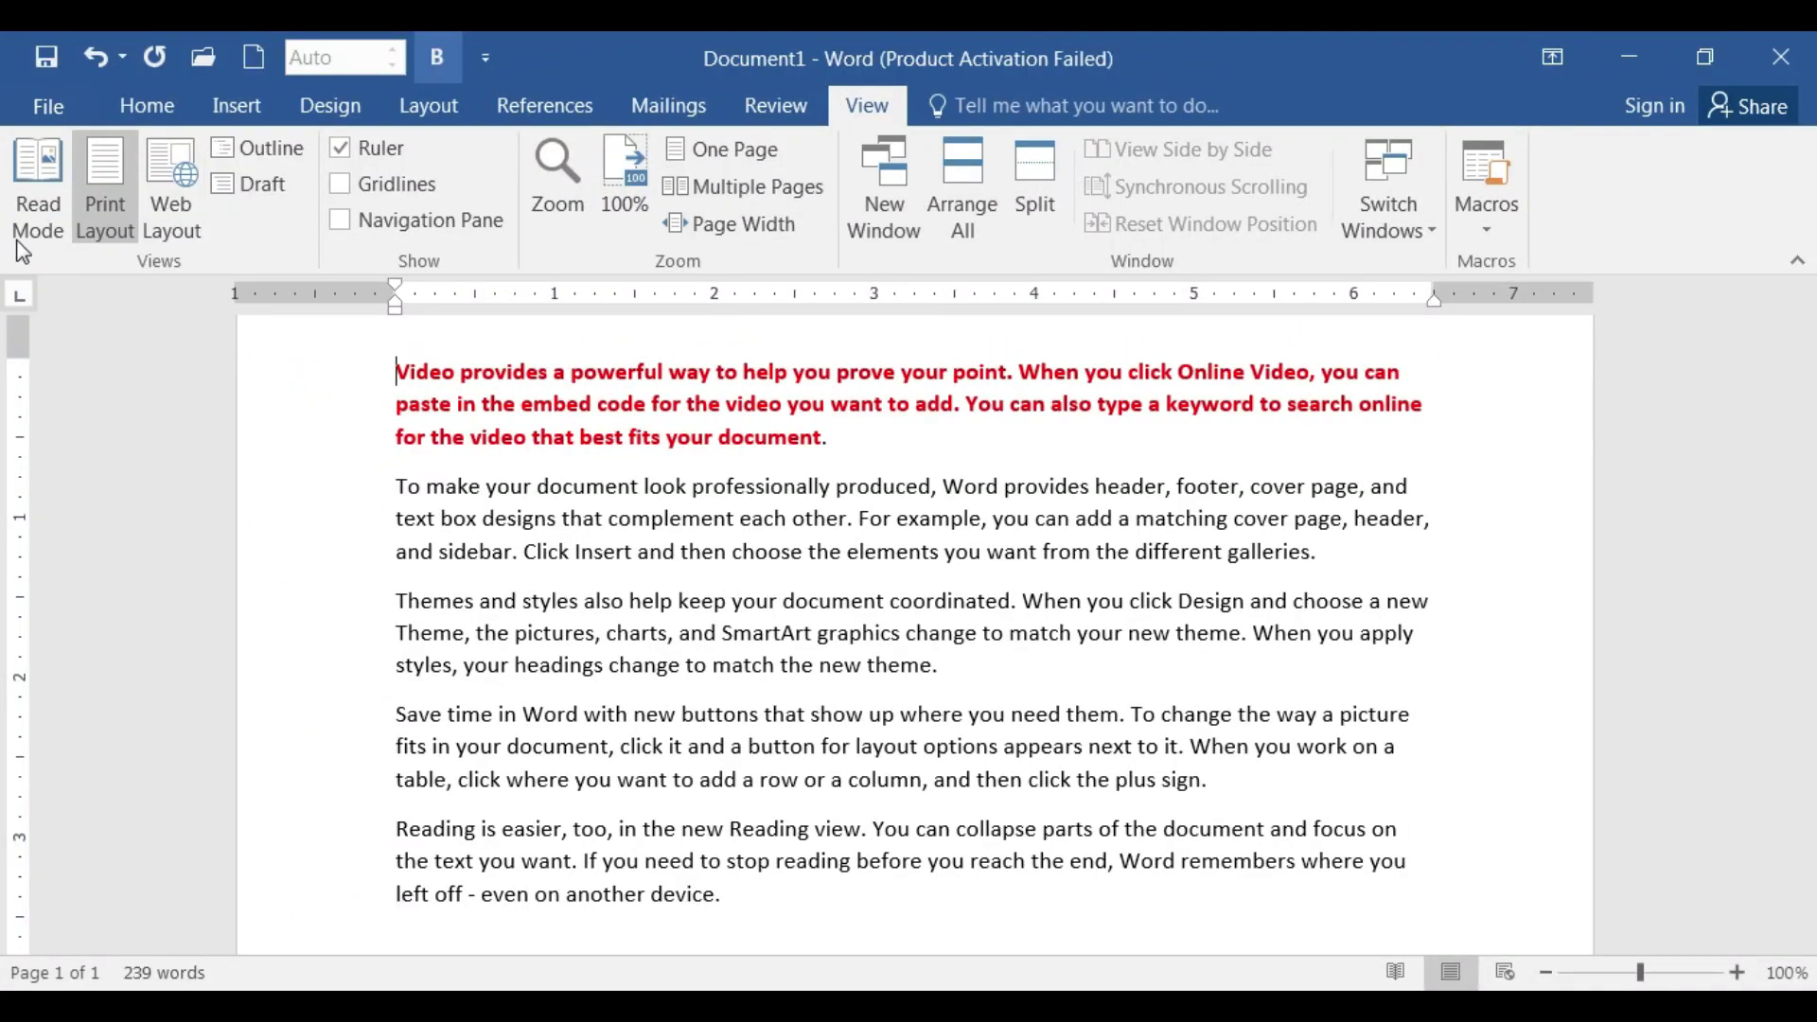
pyautogui.click(30, 210)
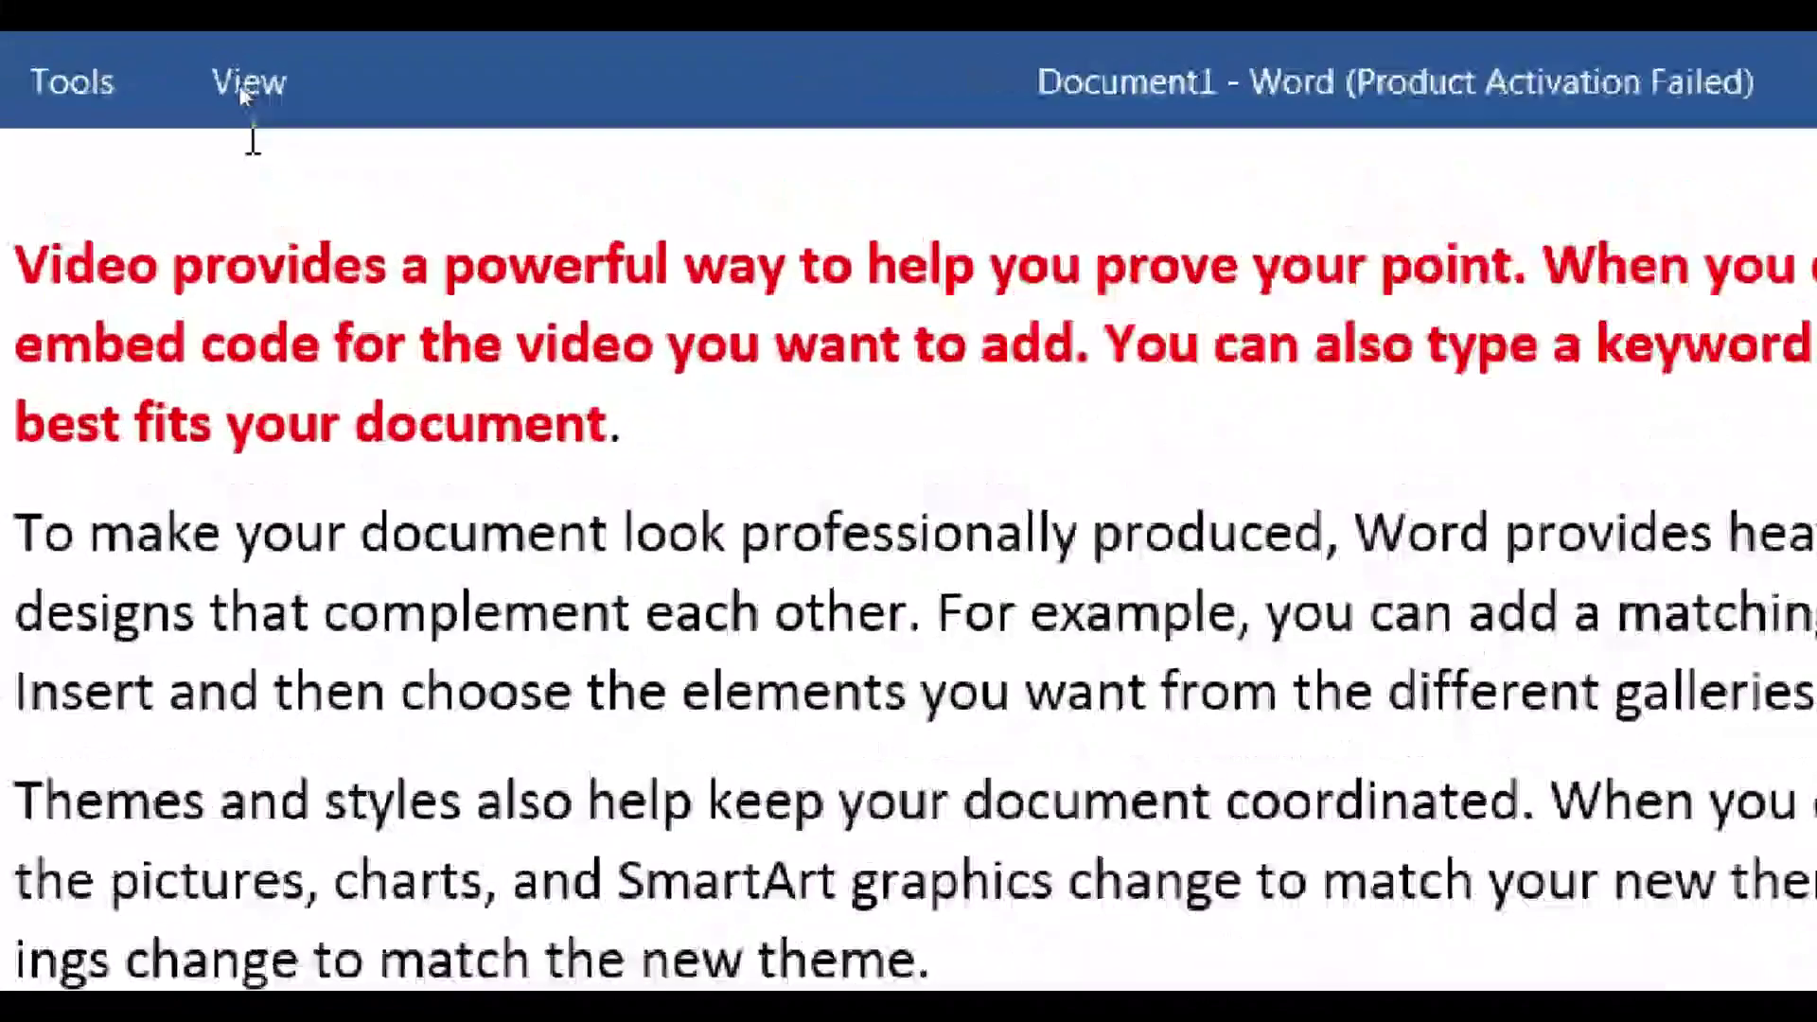
pyautogui.click(259, 71)
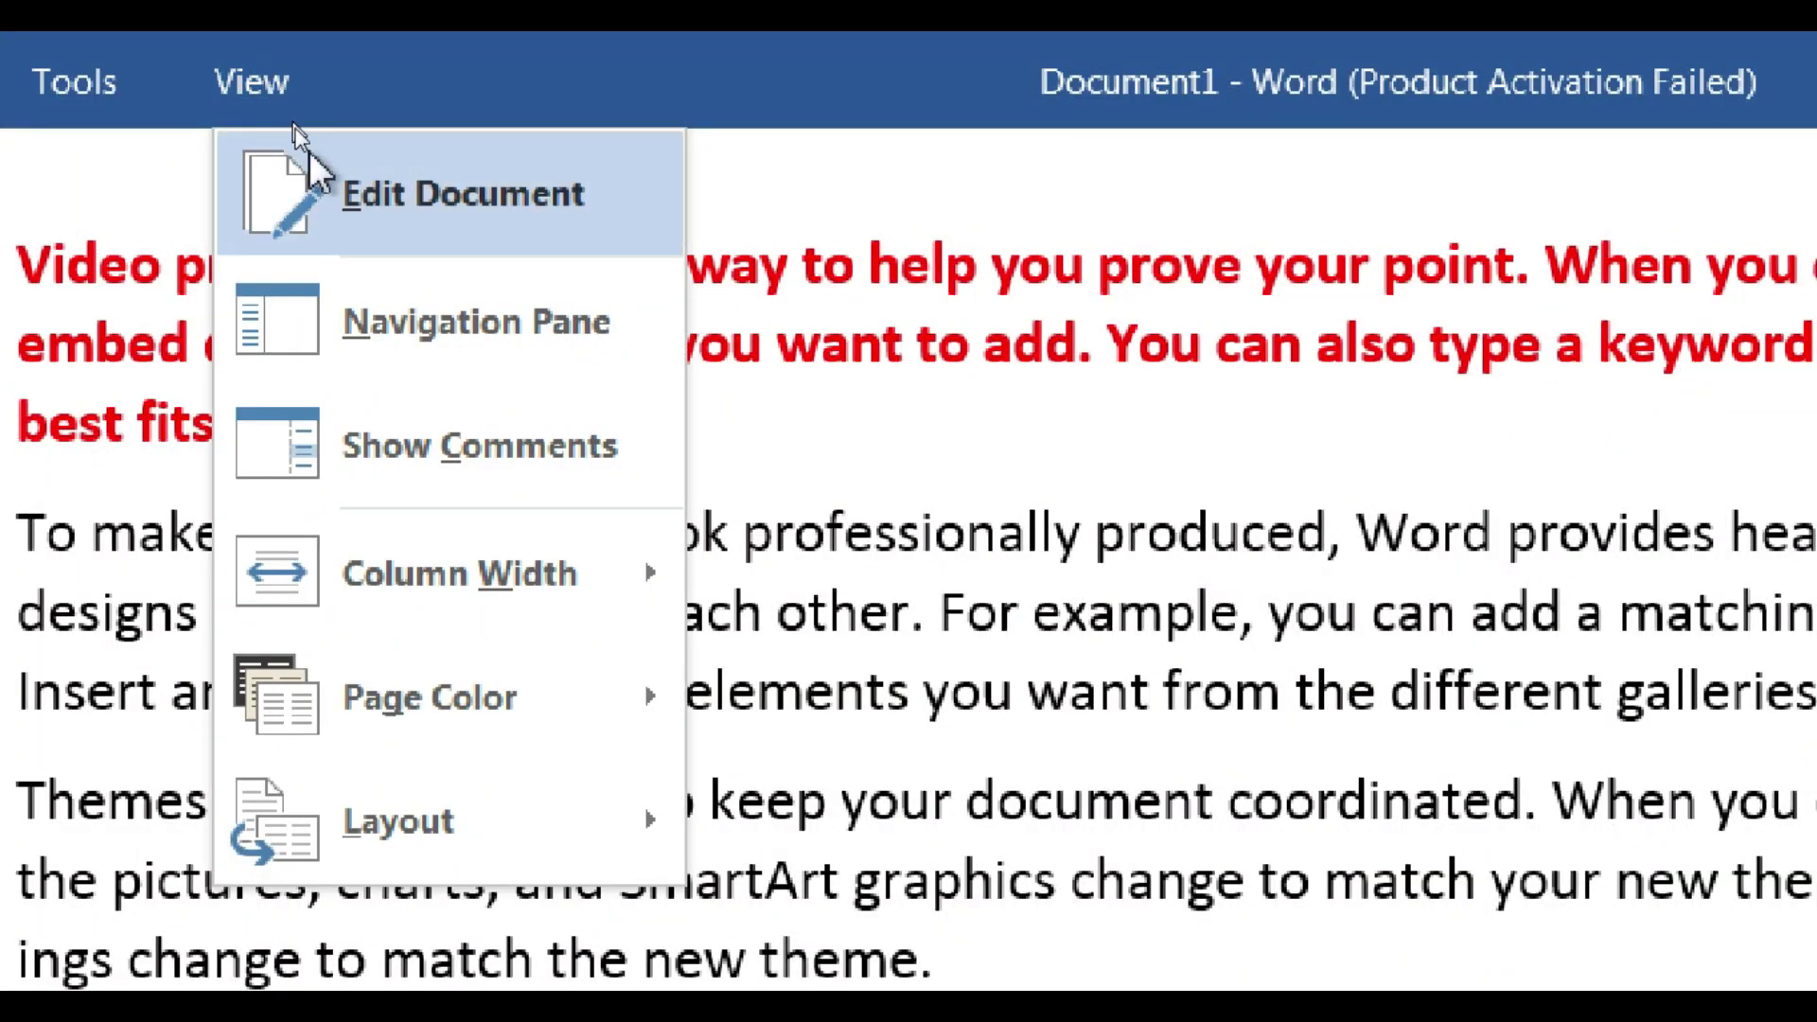
pyautogui.click(452, 204)
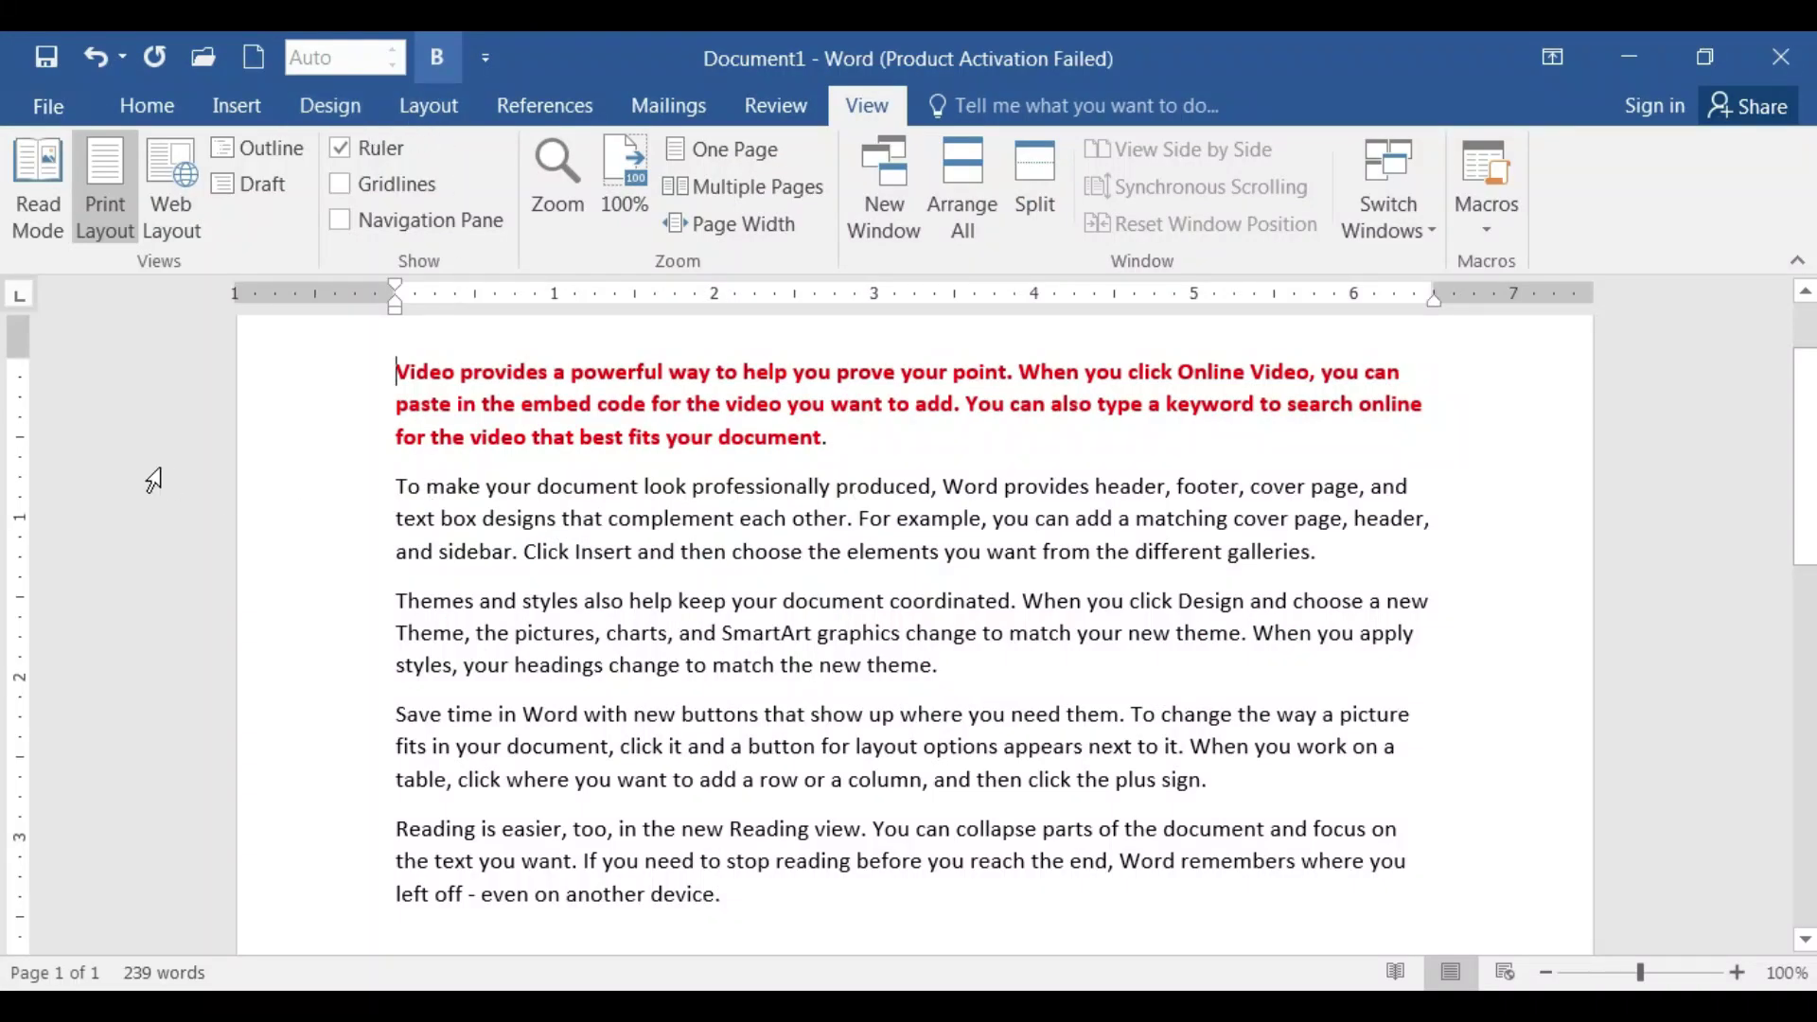
# Set the page zoom to 70%
pyautogui.scroll(2, 150, 478)
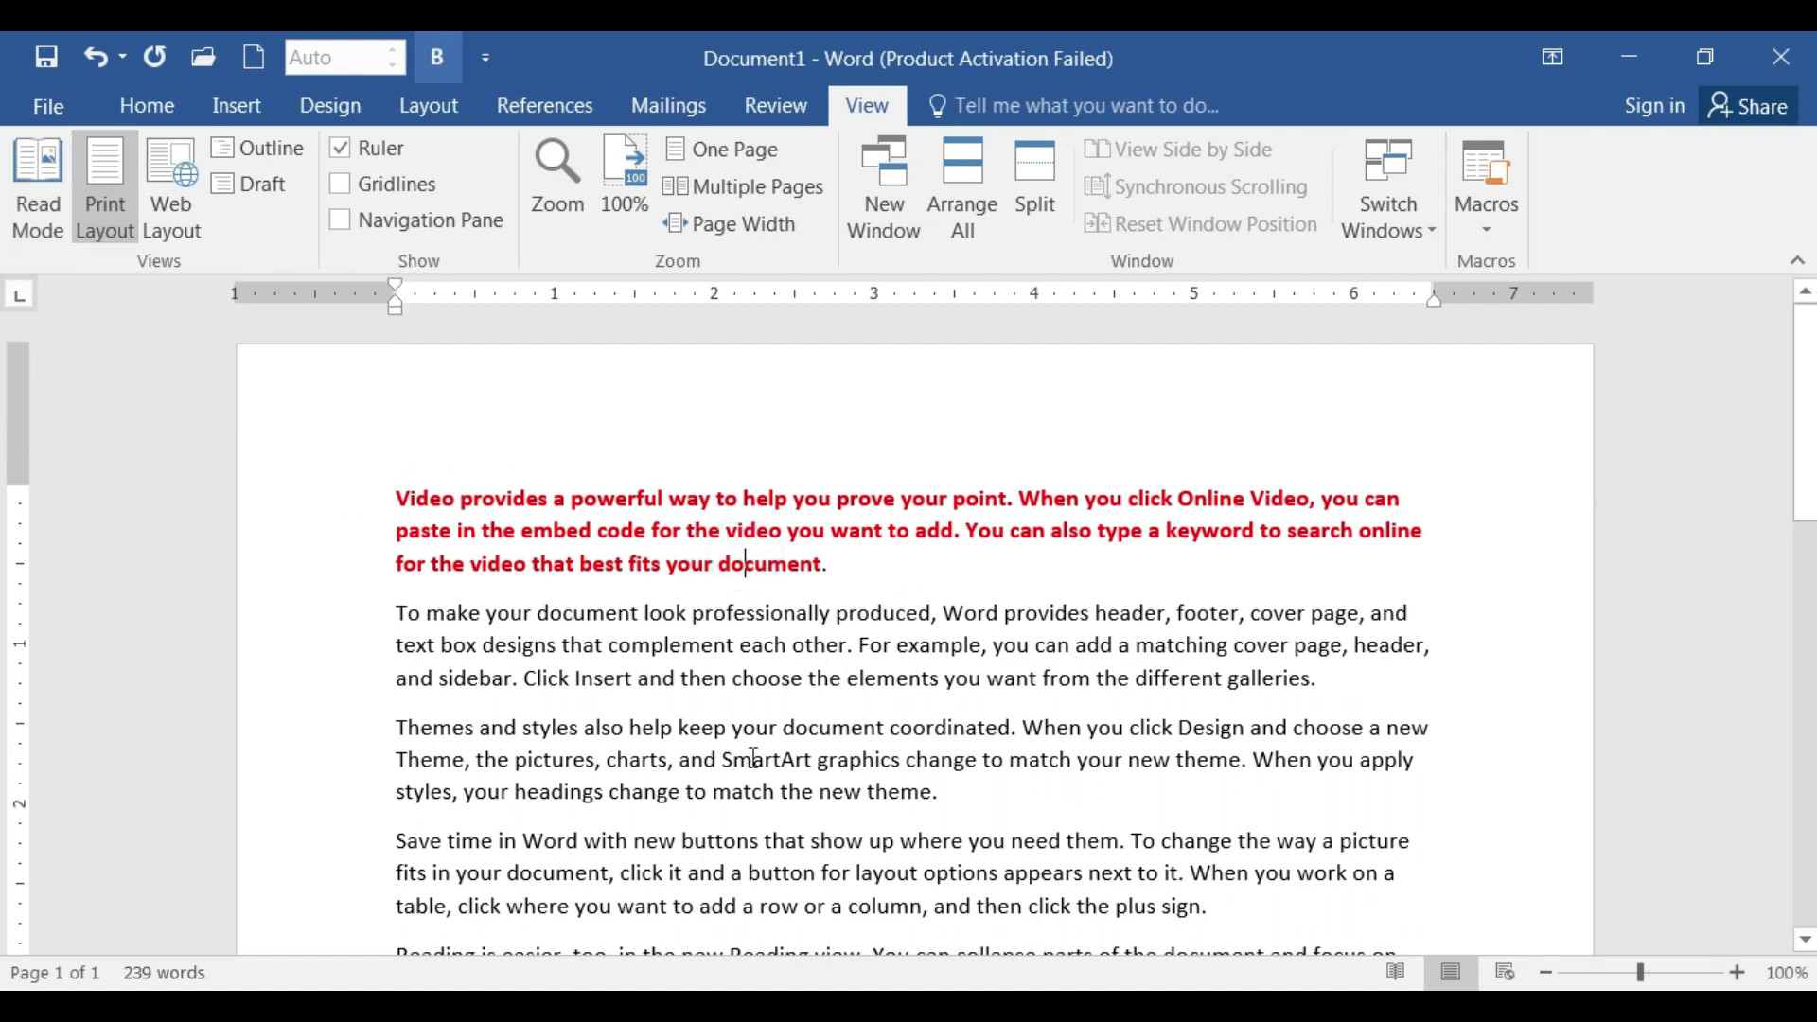
pyautogui.click(847, 566)
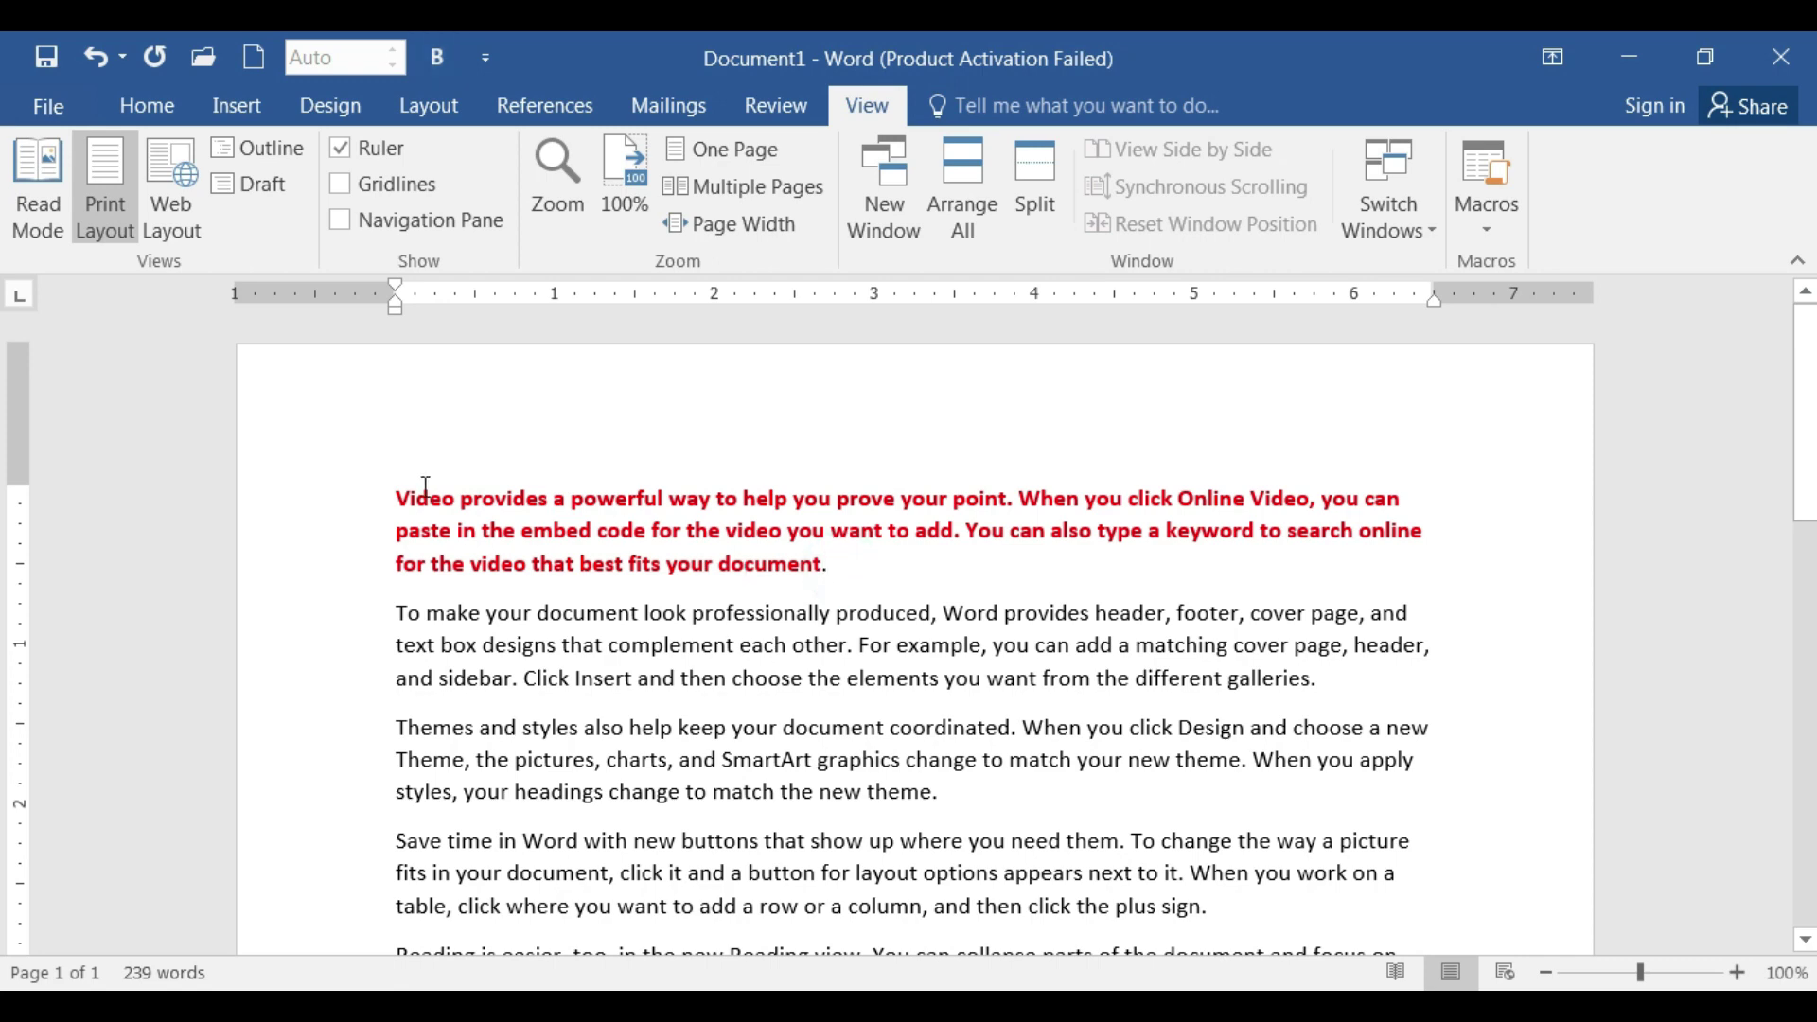
pyautogui.click(1545, 973)
pyautogui.click(1546, 973)
pyautogui.click(1546, 973)
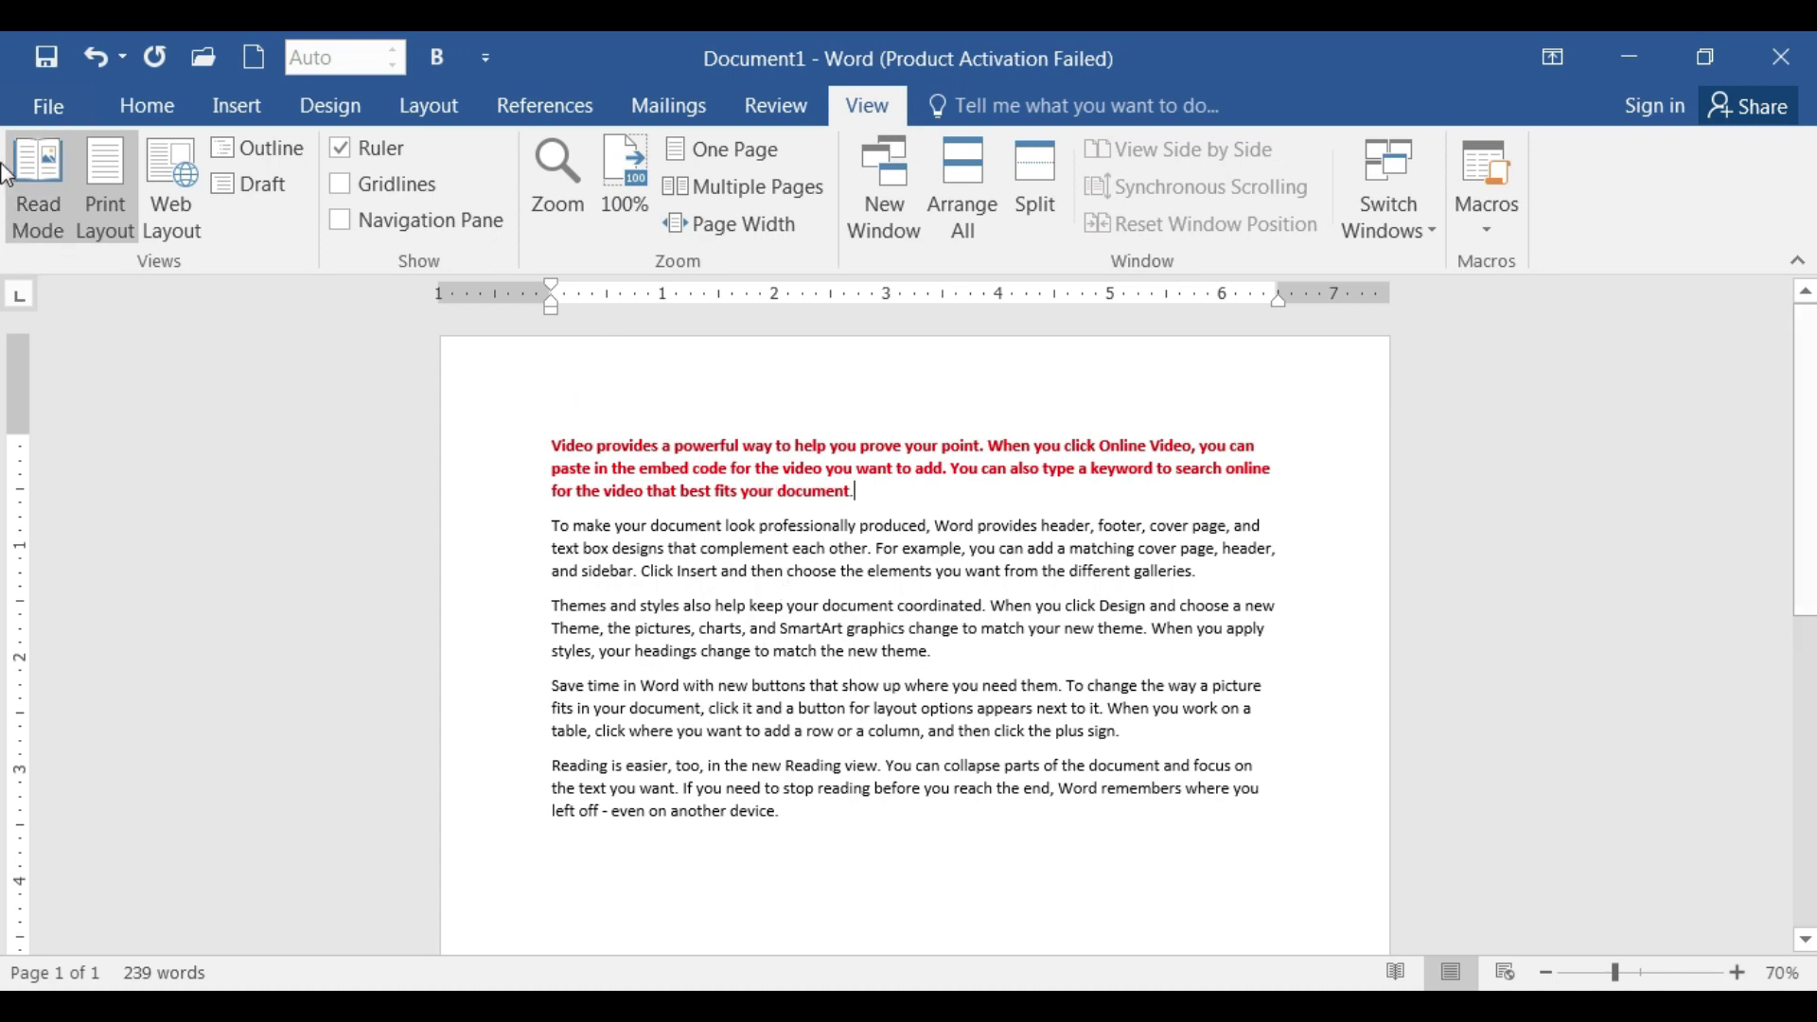
pyautogui.click(37, 94)
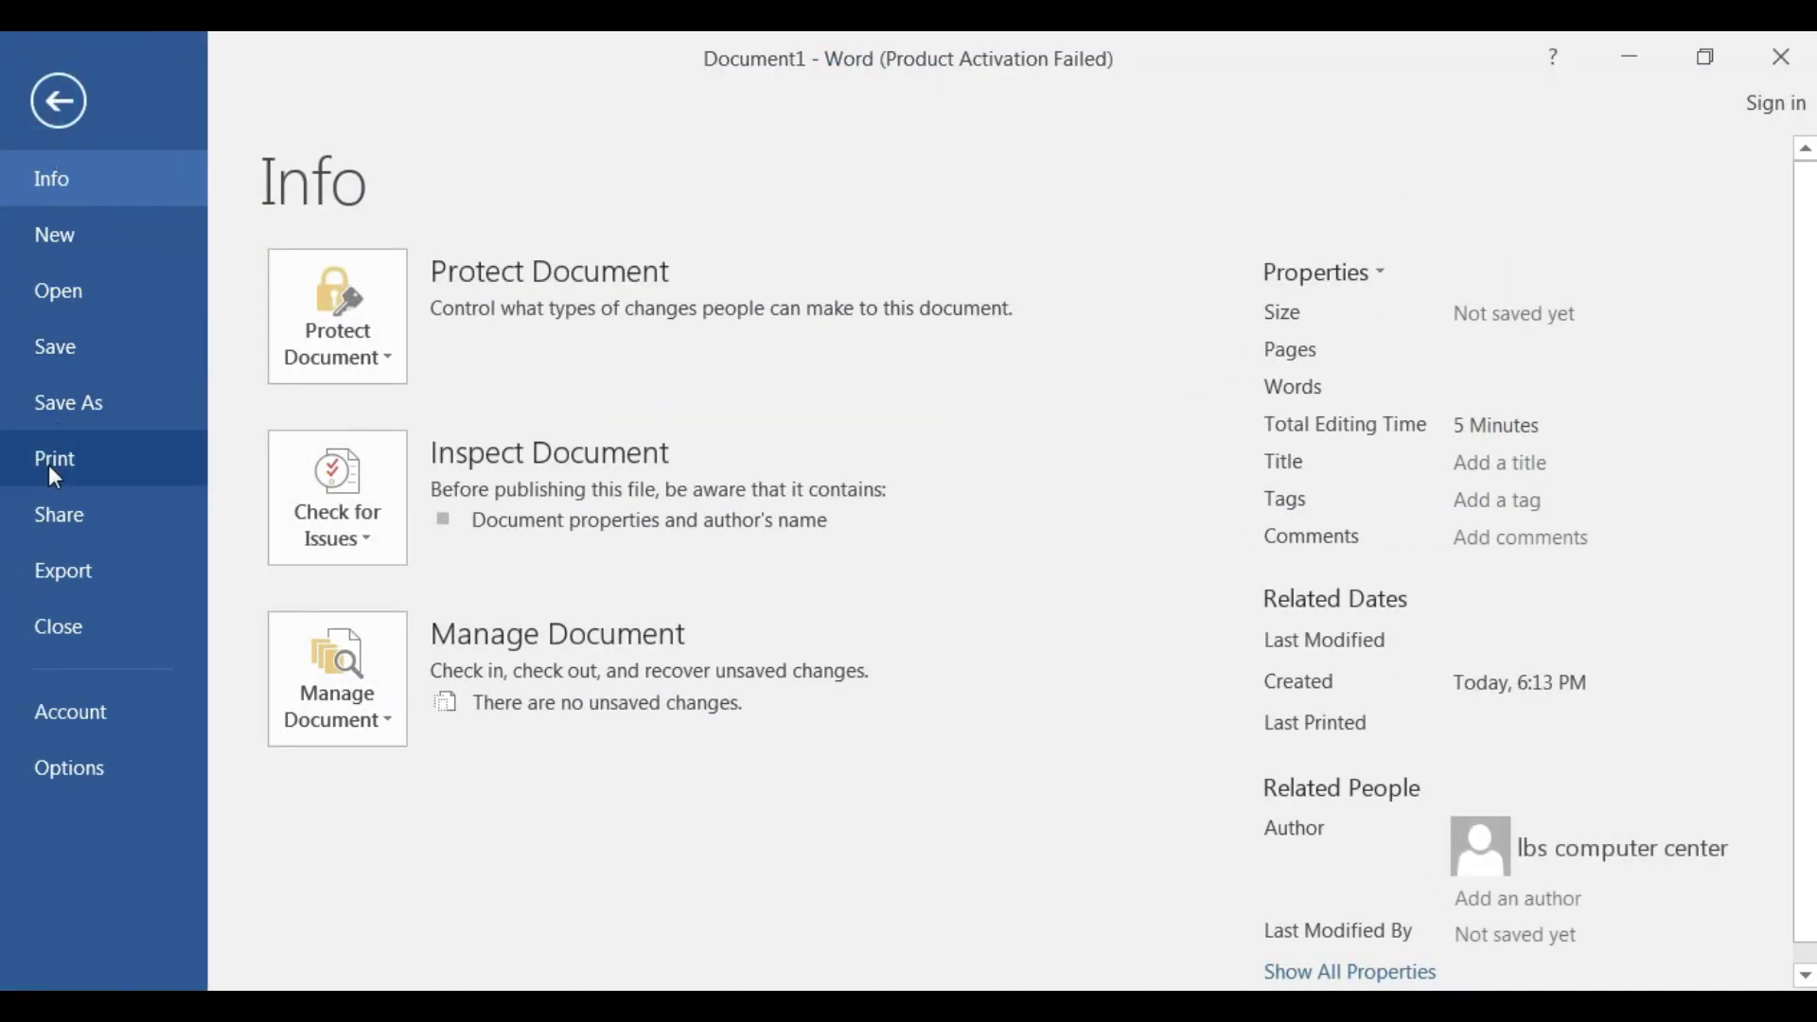
pyautogui.click(48, 464)
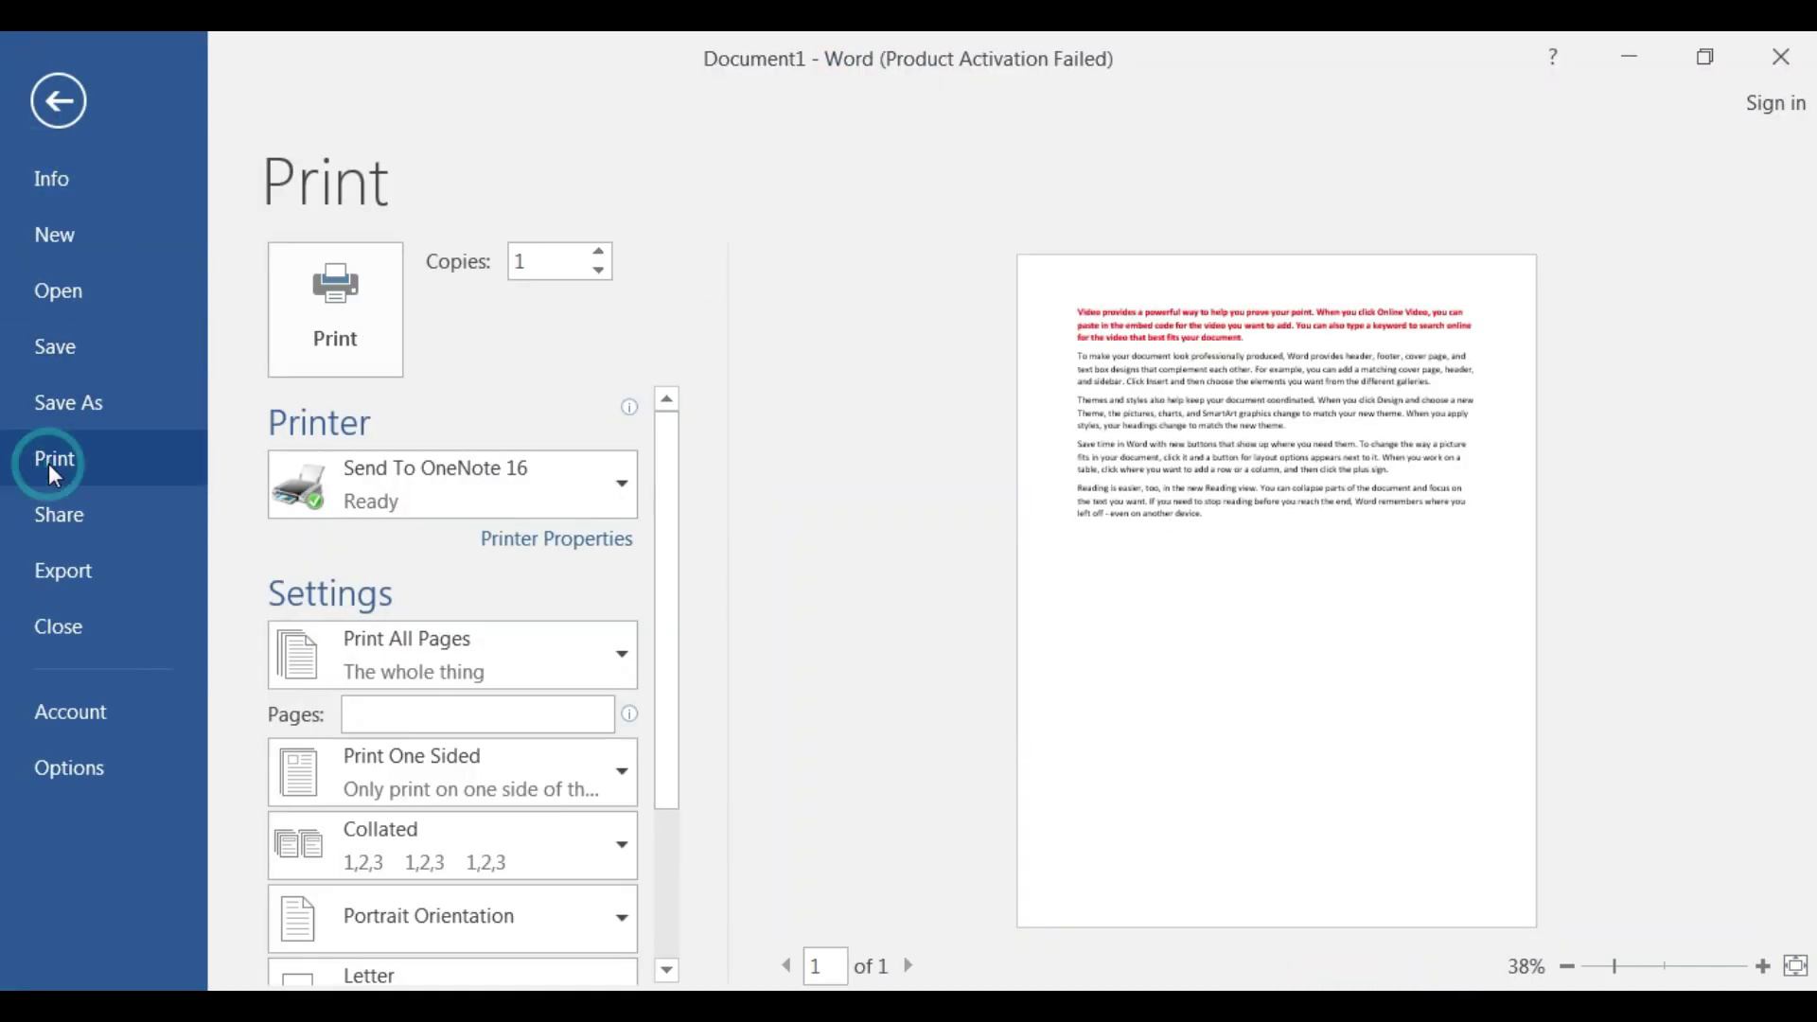
pyautogui.click(1652, 966)
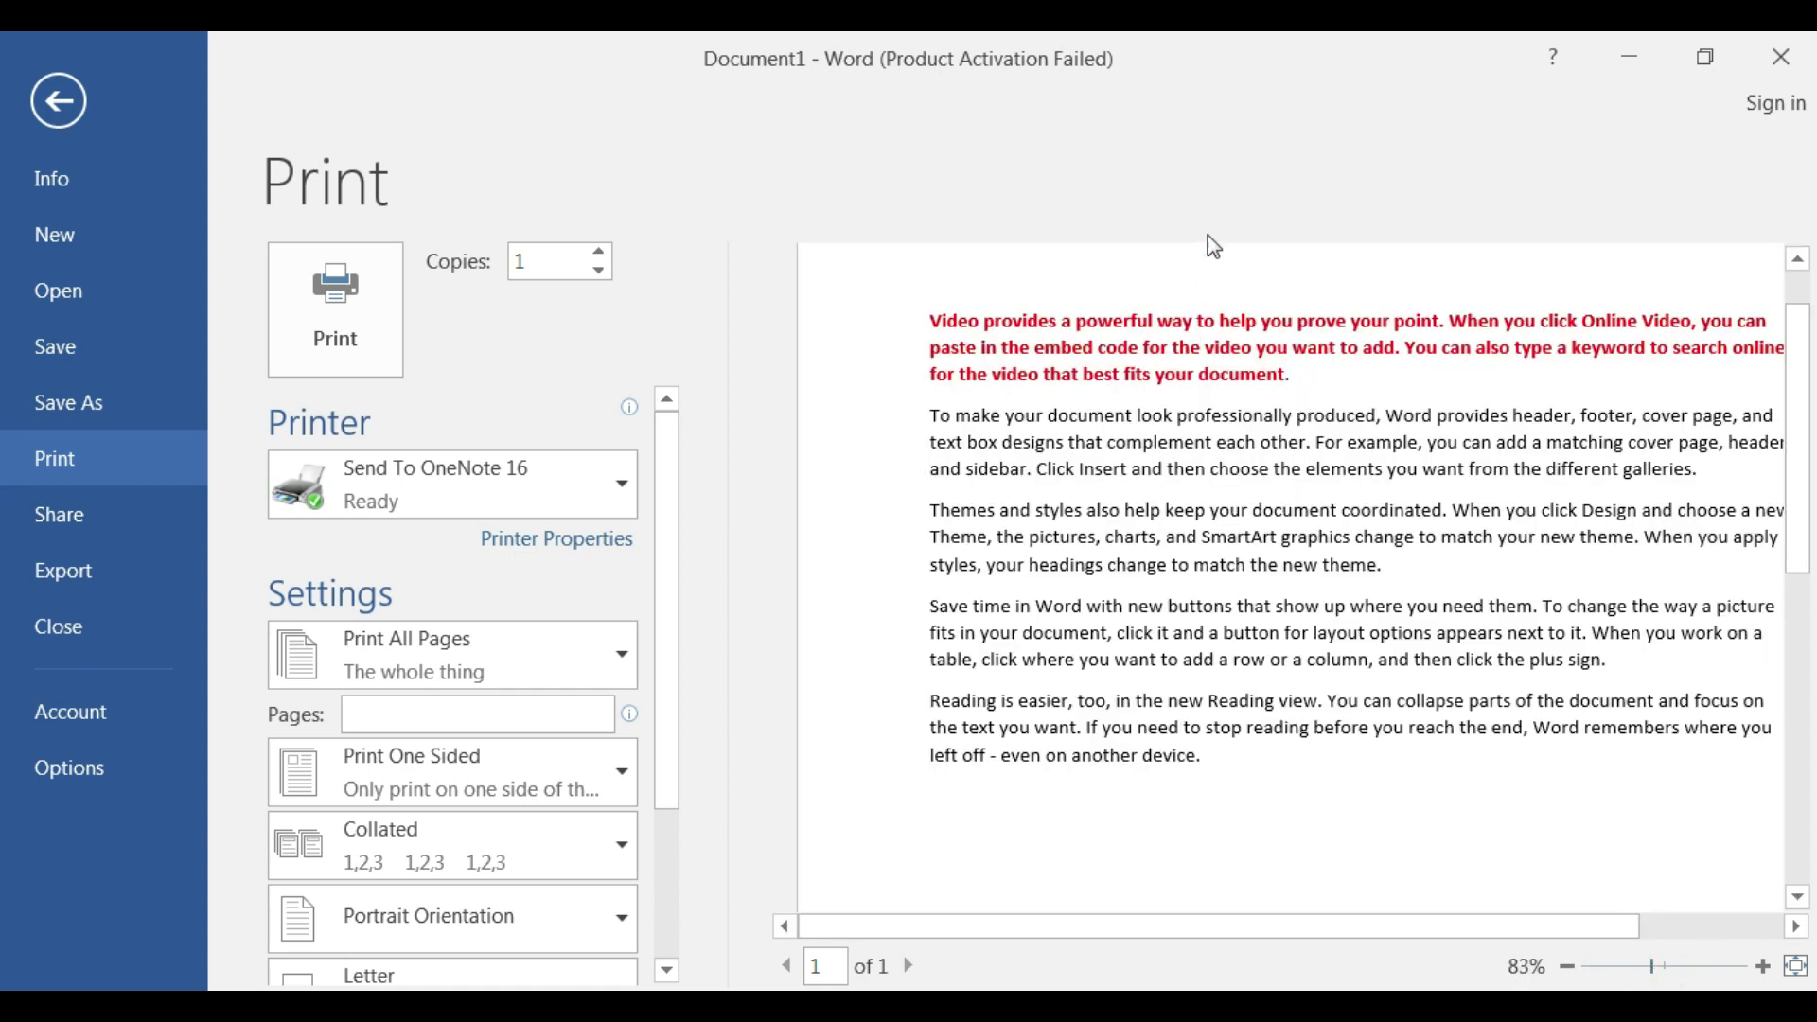
pyautogui.moveTo(1423, 918); pyautogui.dragTo(1643, 891)
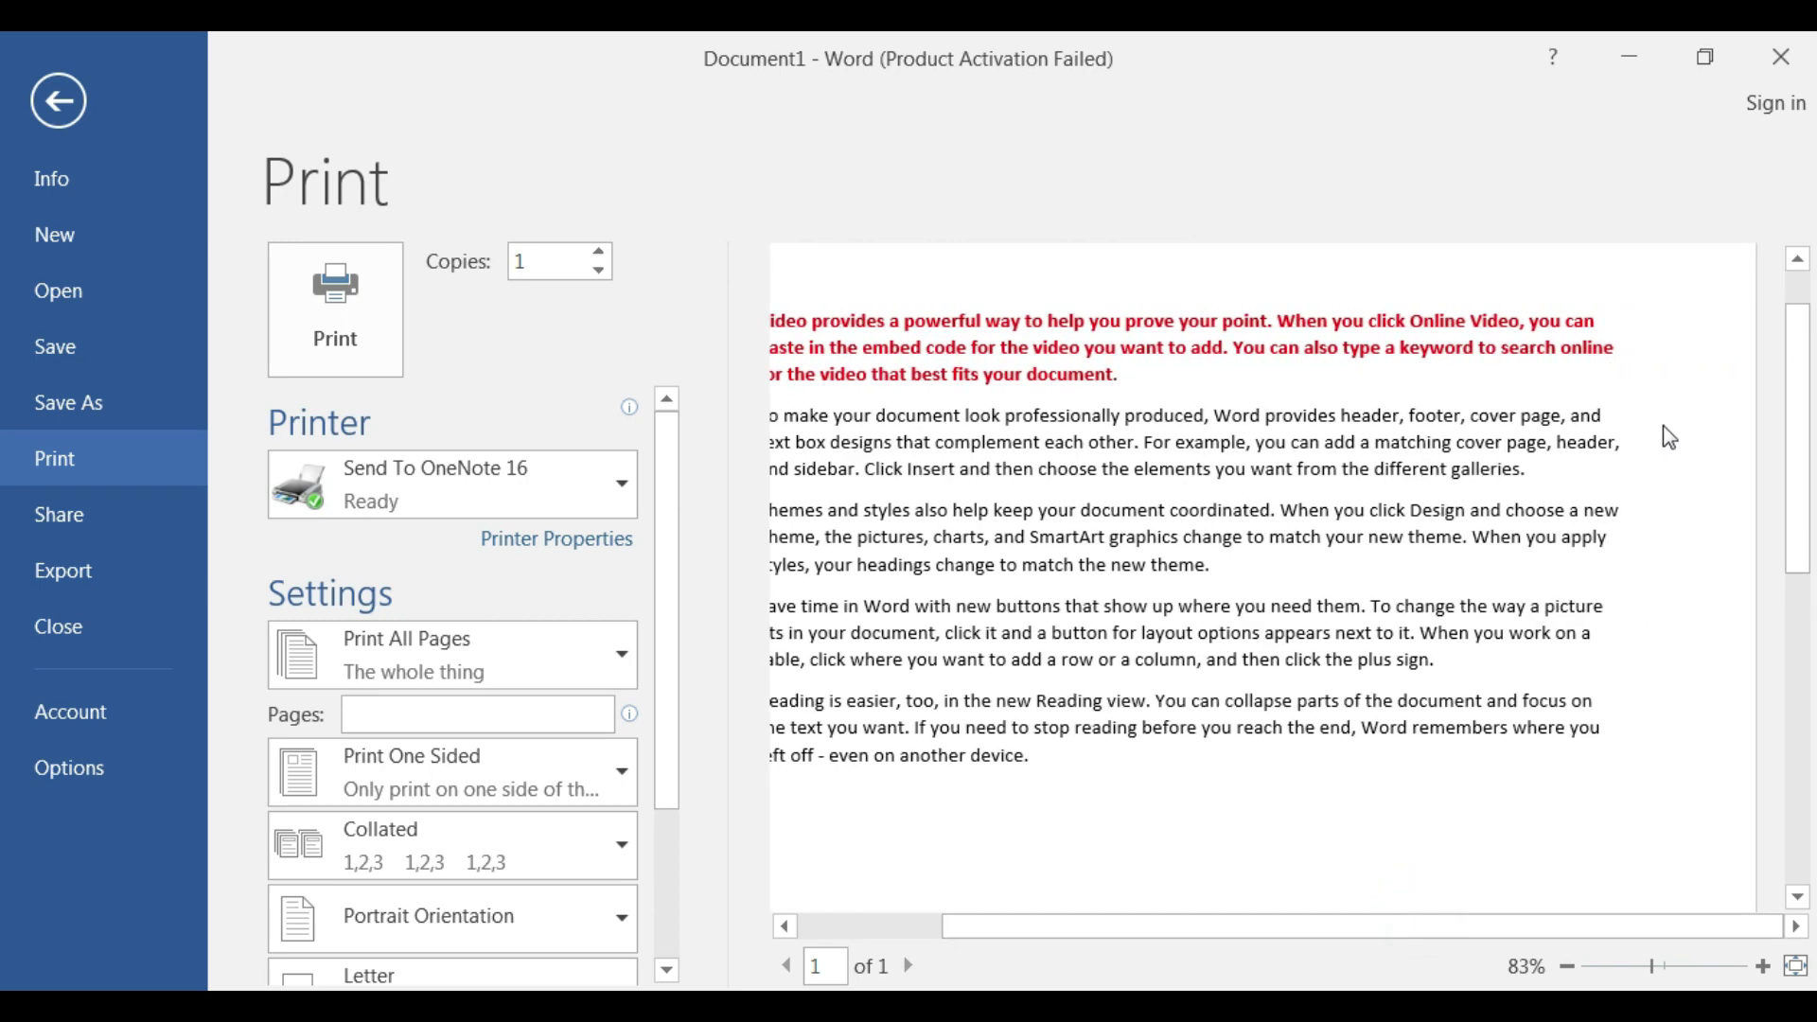
pyautogui.click(57, 105)
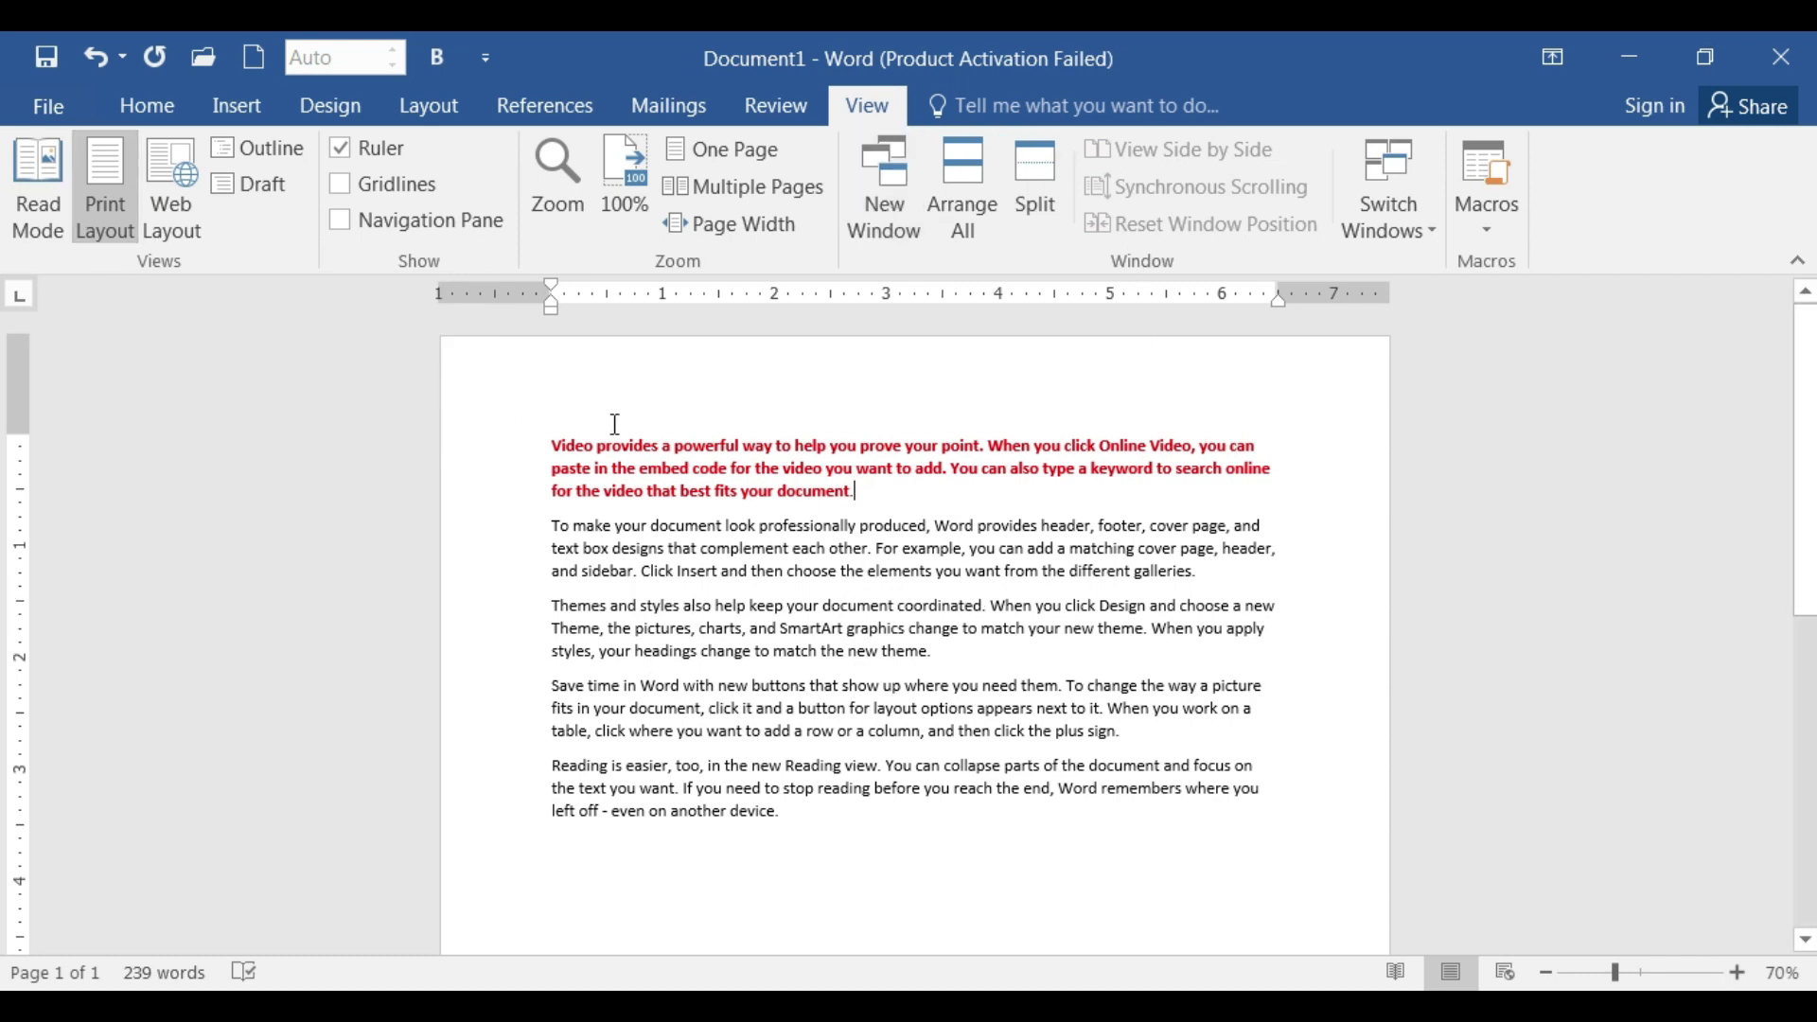
pyautogui.click(168, 185)
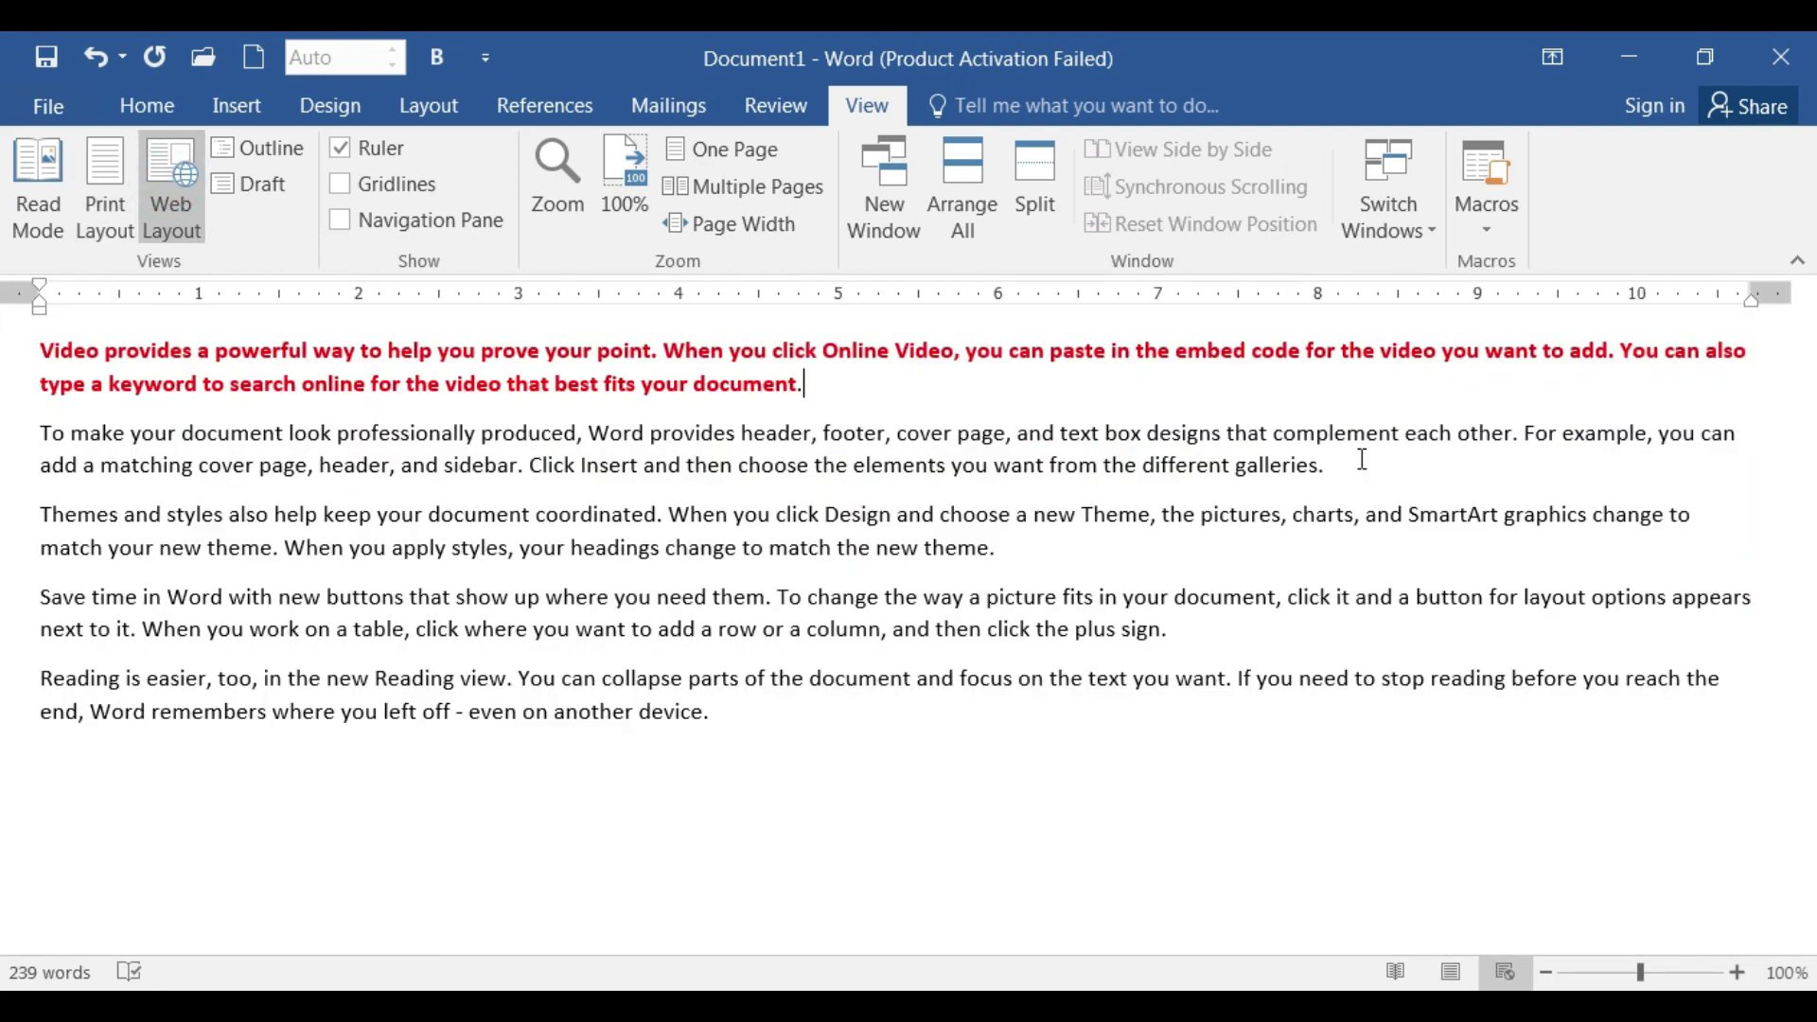
pyautogui.click(275, 157)
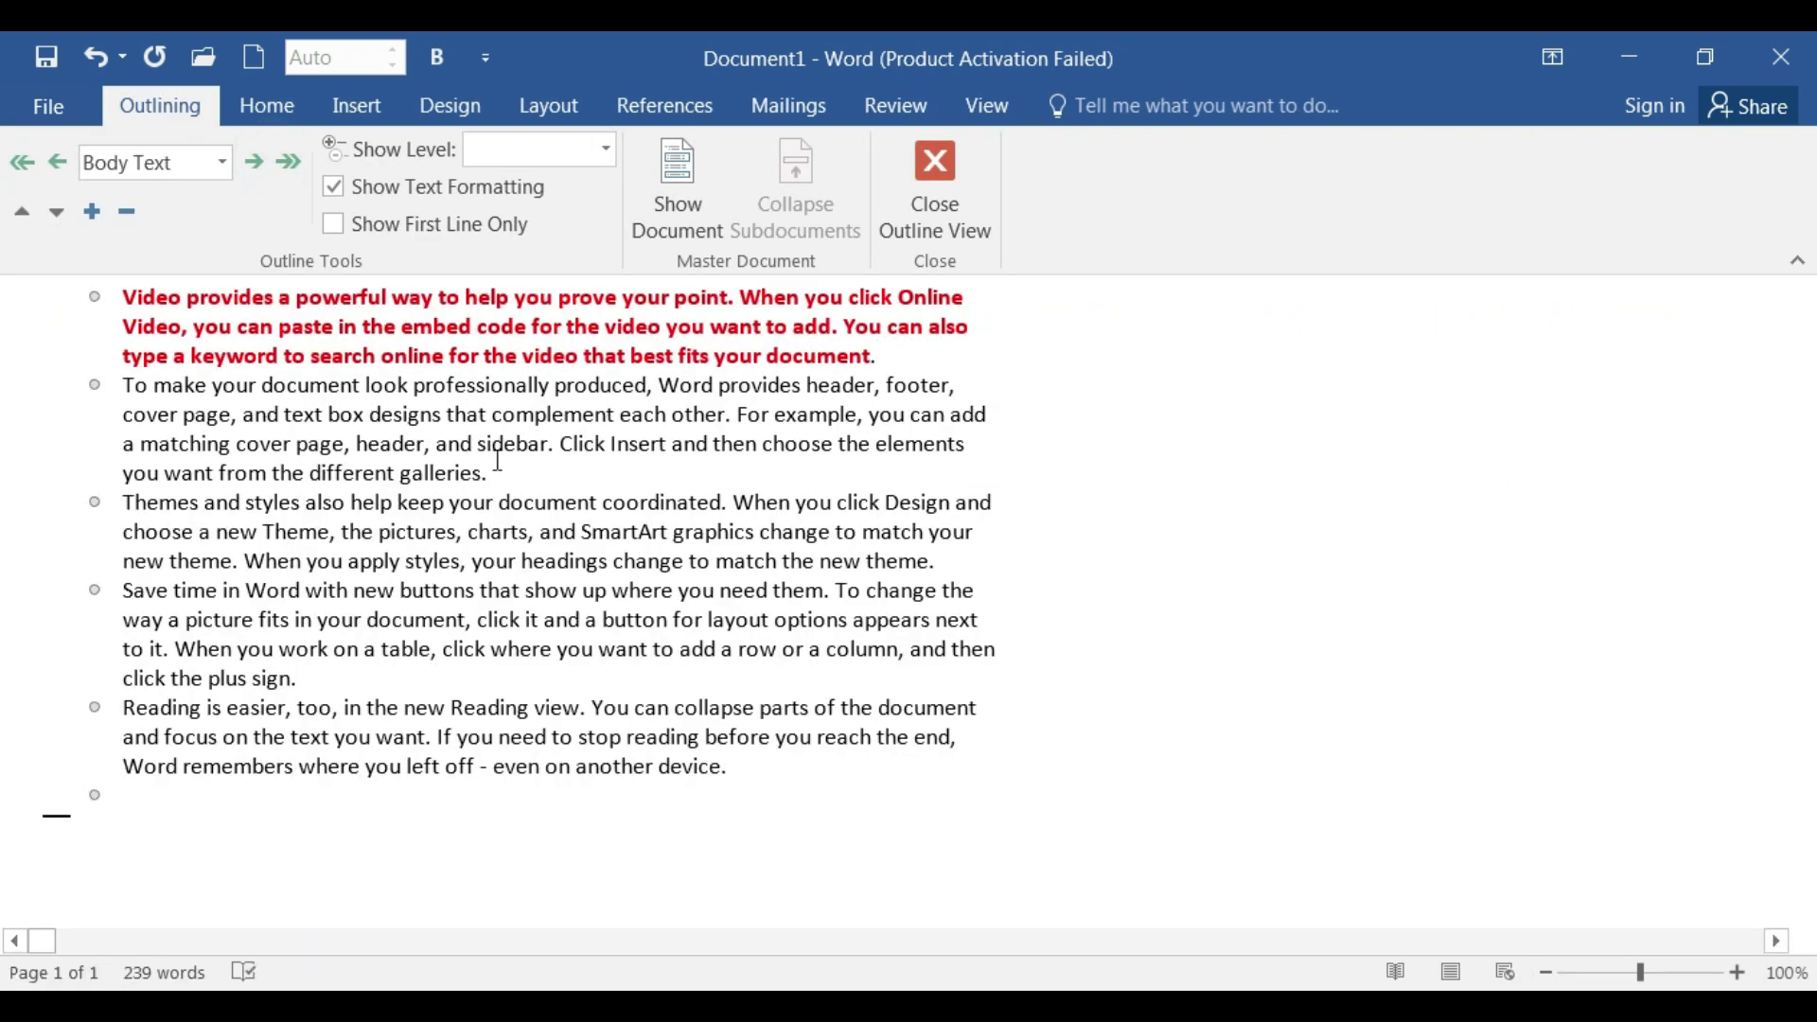
pyautogui.click(942, 202)
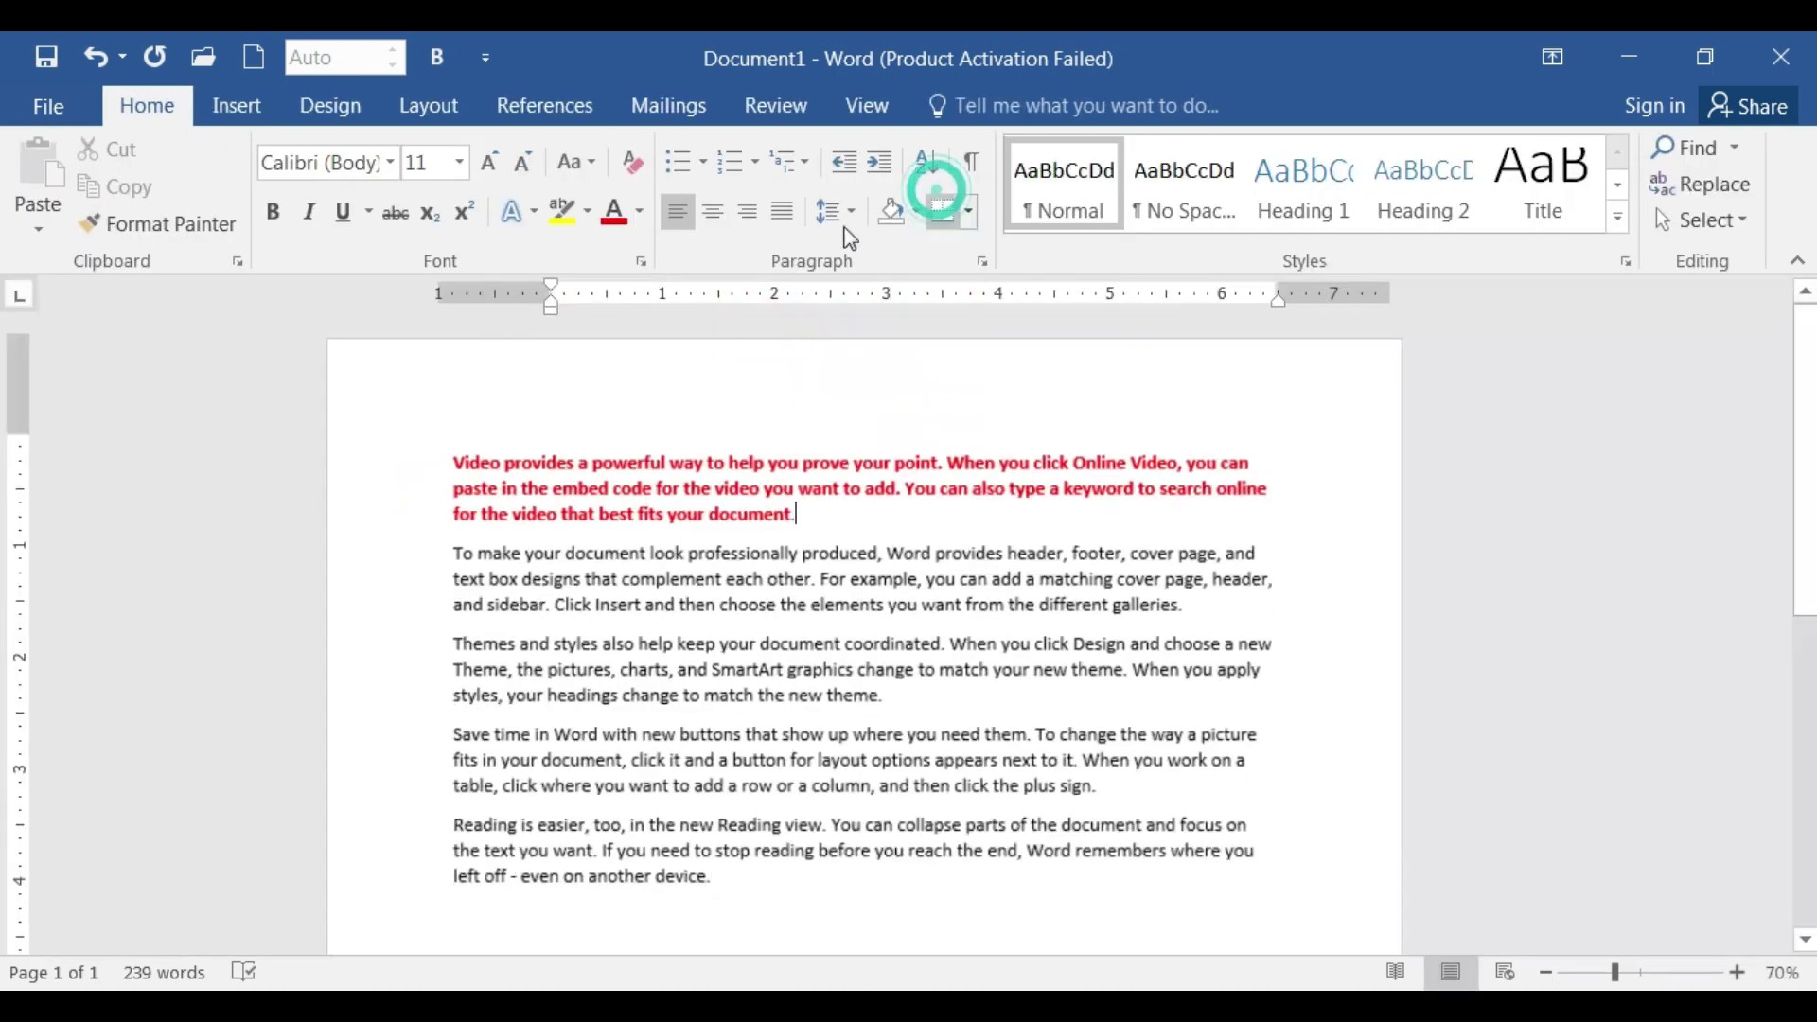
pyautogui.click(897, 109)
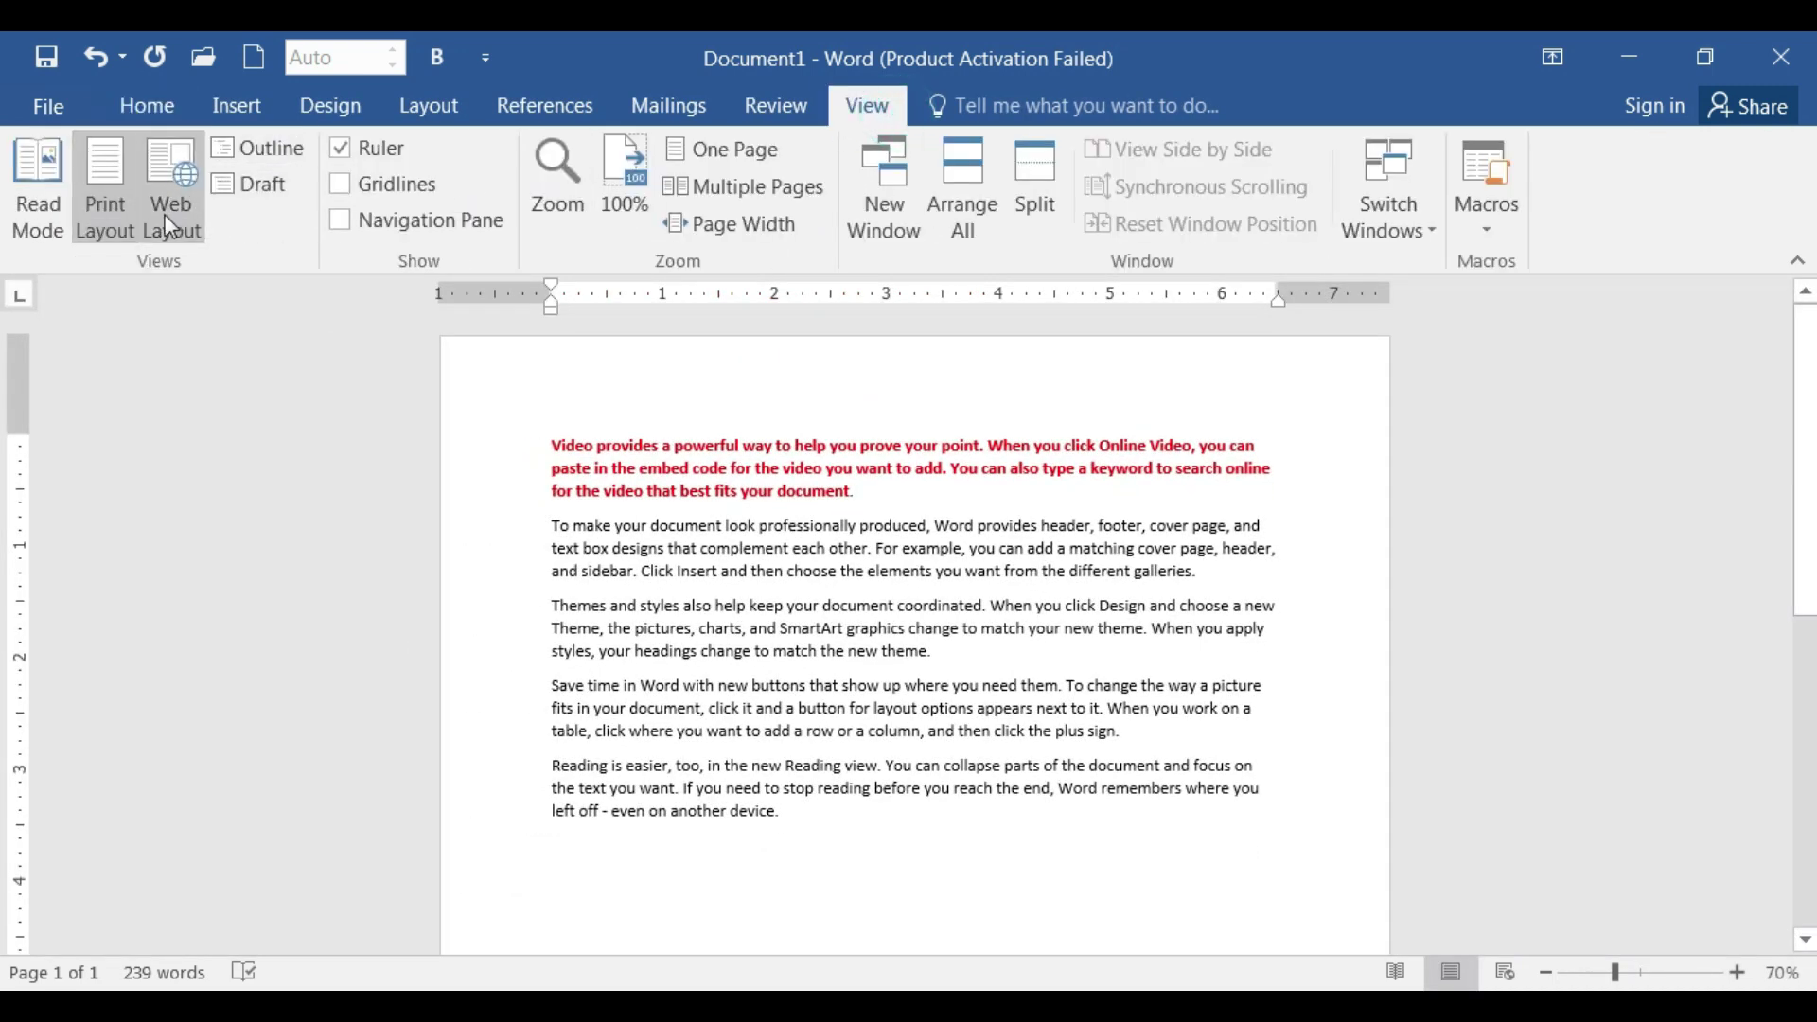
pyautogui.click(244, 201)
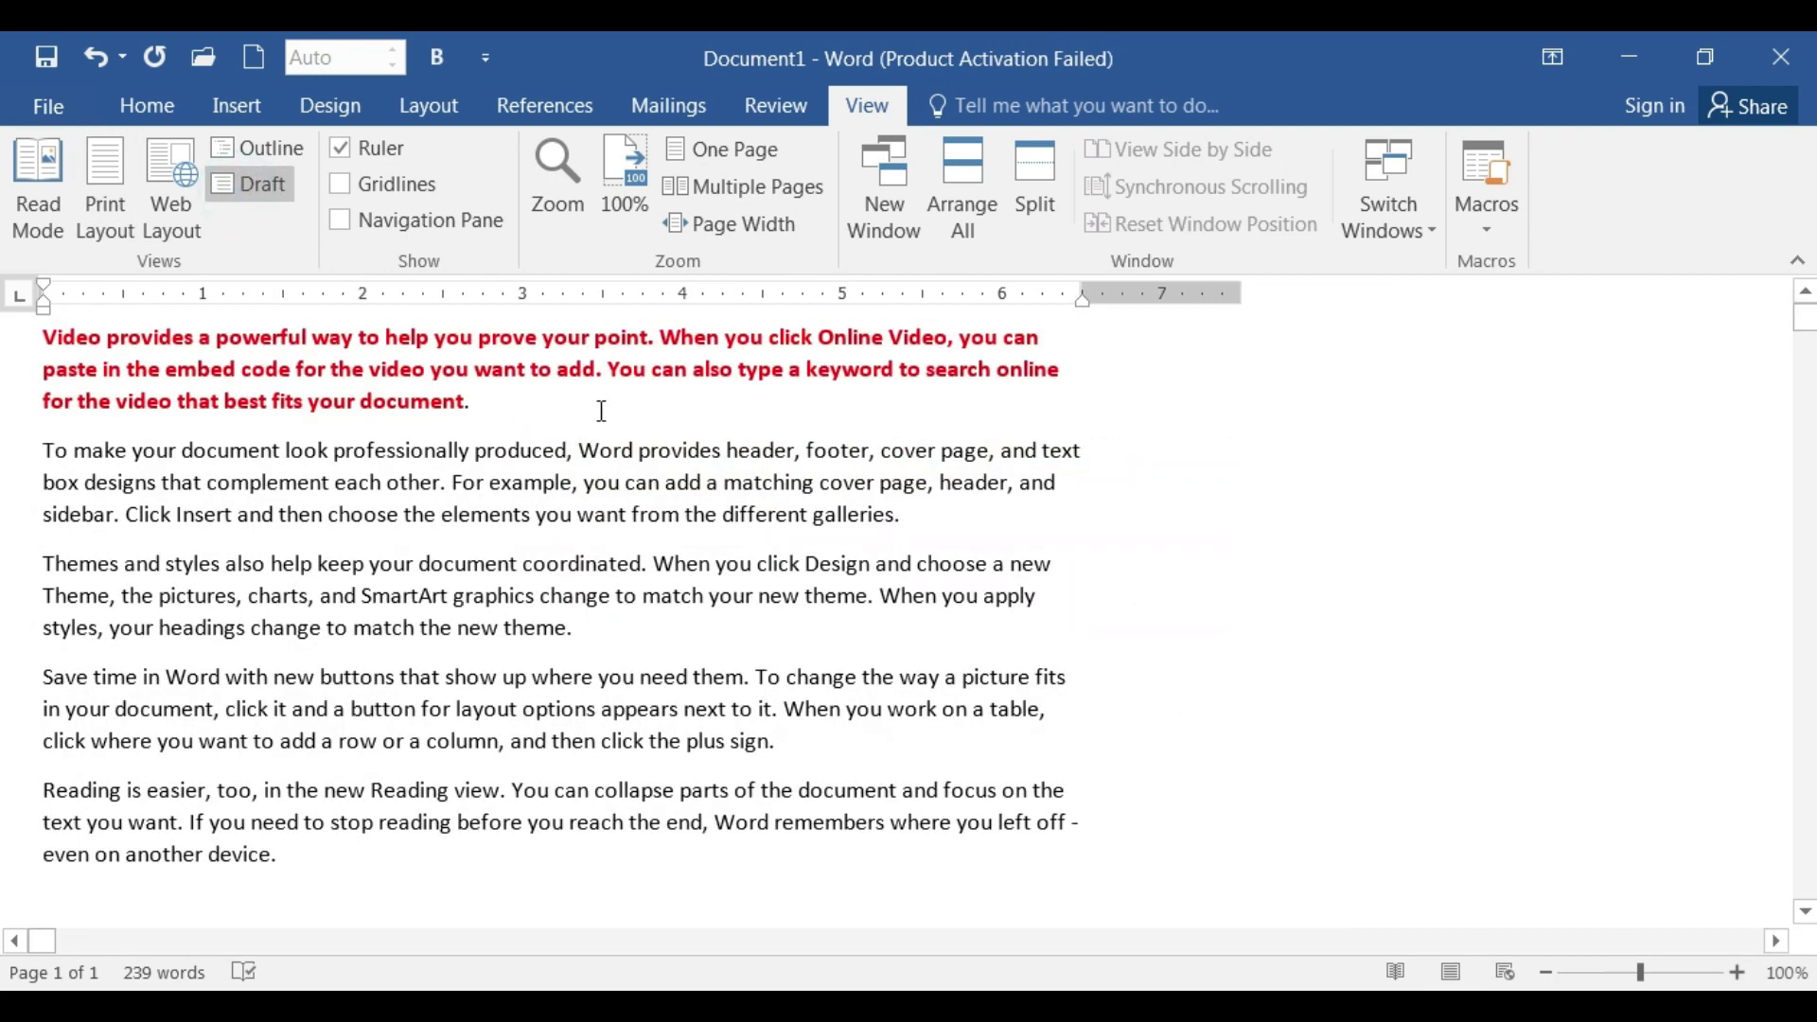
pyautogui.click(117, 206)
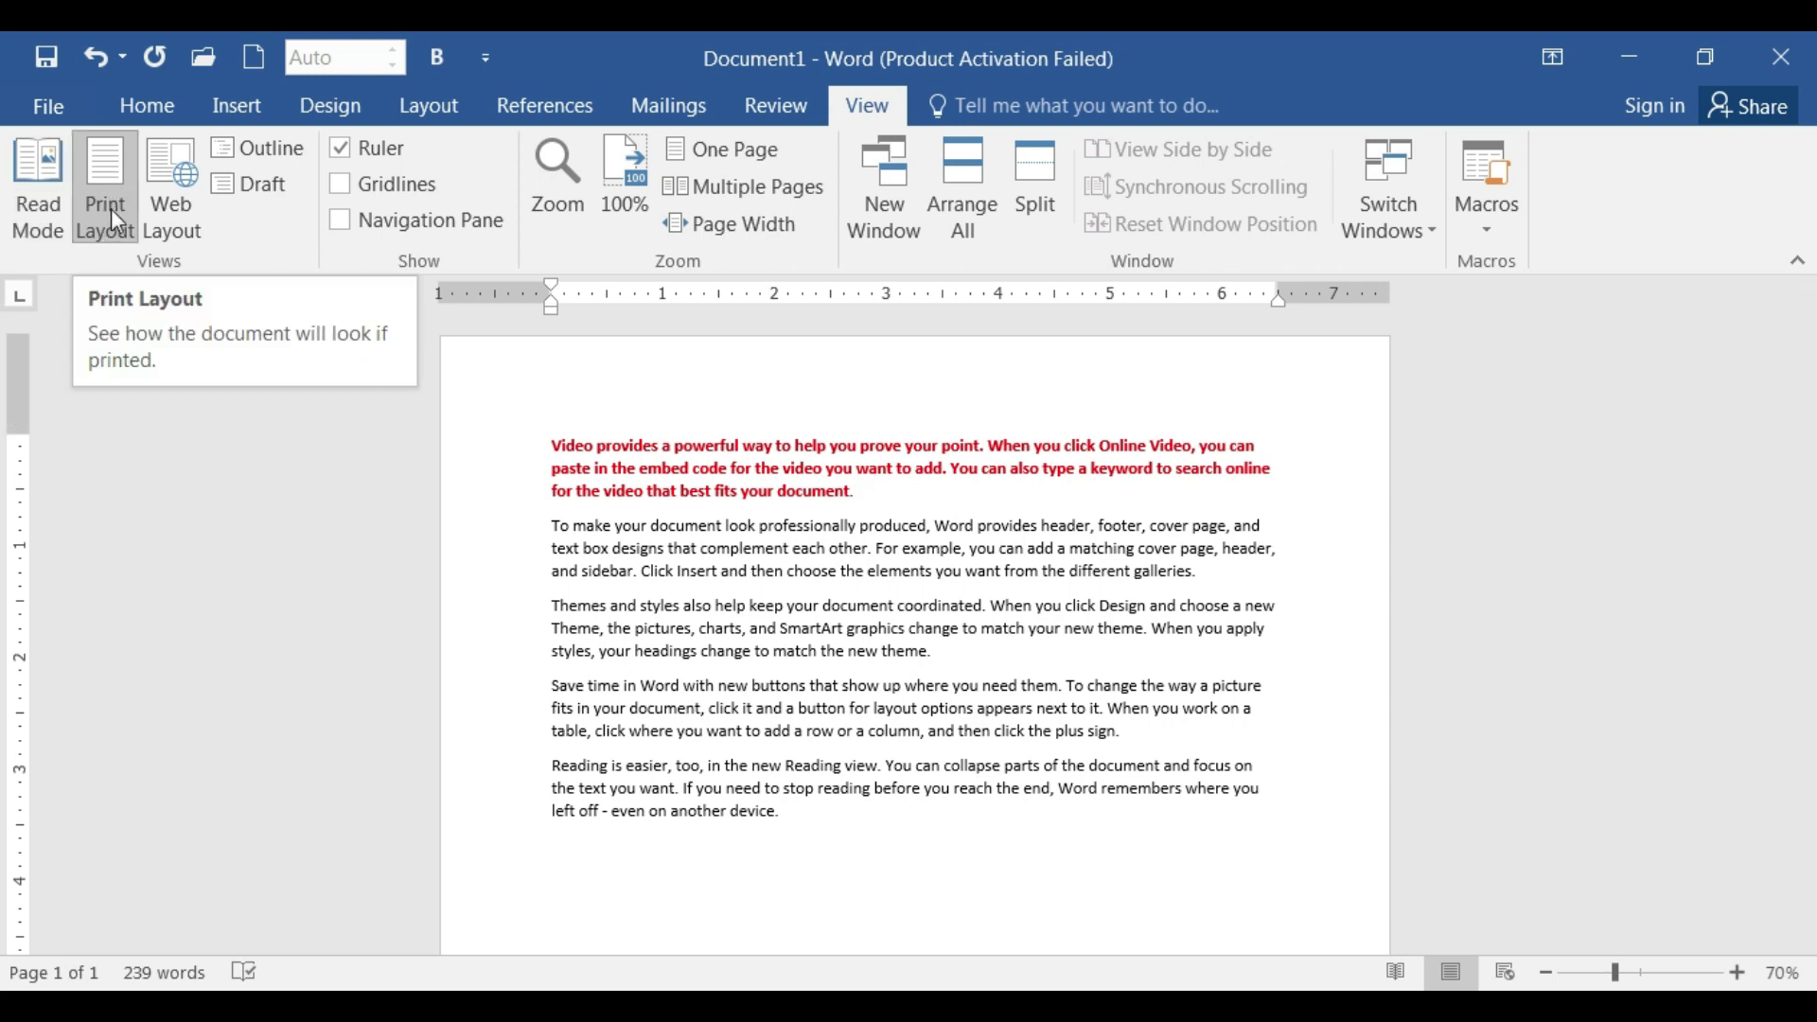
# Tick Ruler in the View tab's Show group so horizontal and vertical rulers appear
pyautogui.click(809, 833)
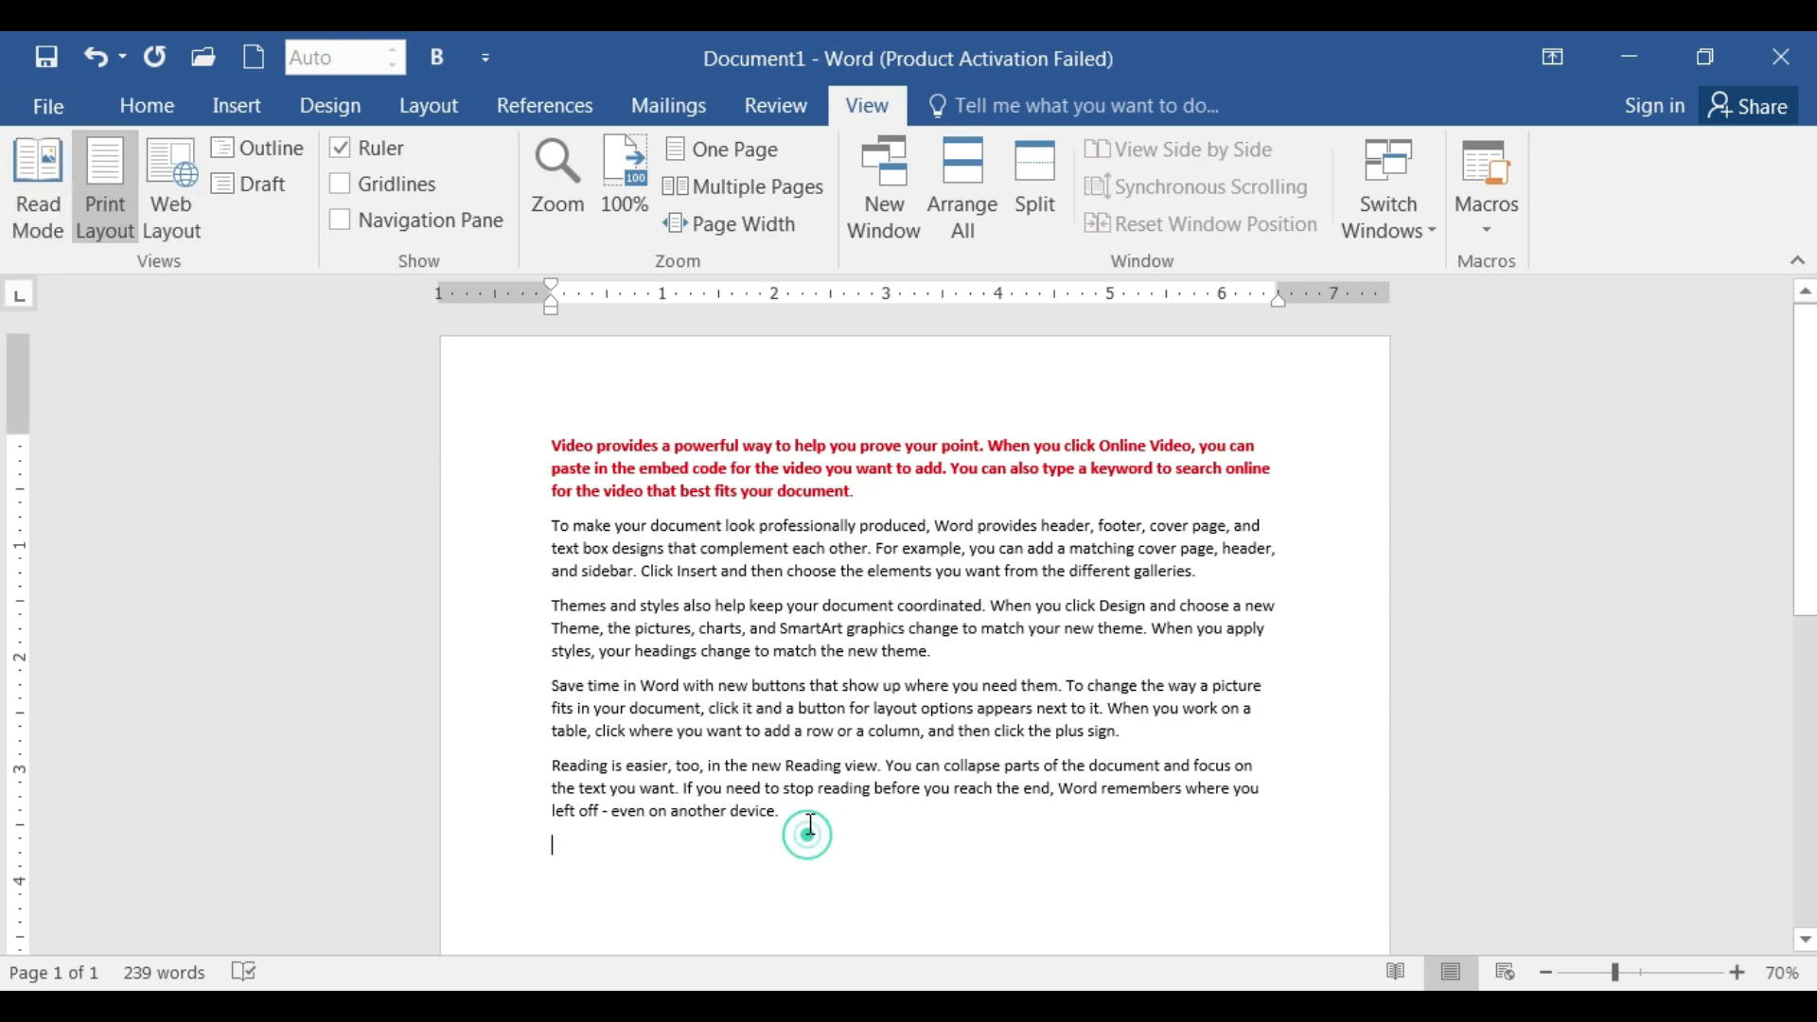
pyautogui.click(156, 103)
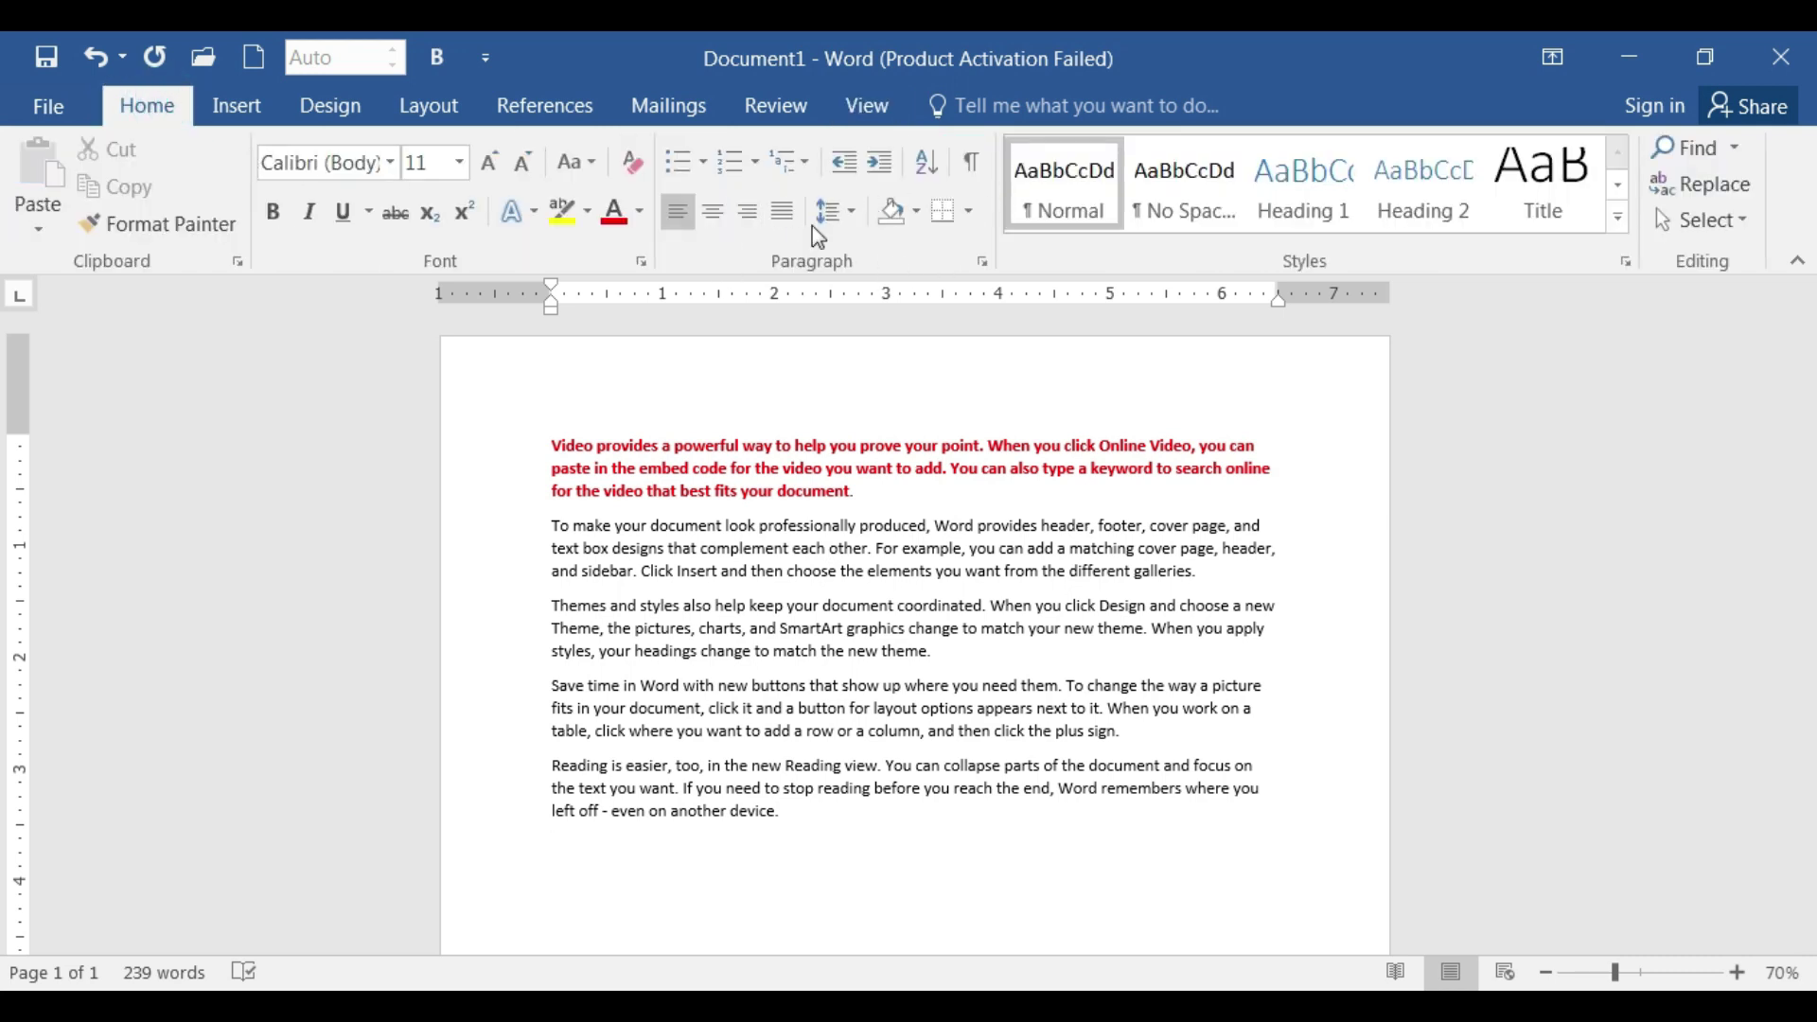
pyautogui.click(863, 112)
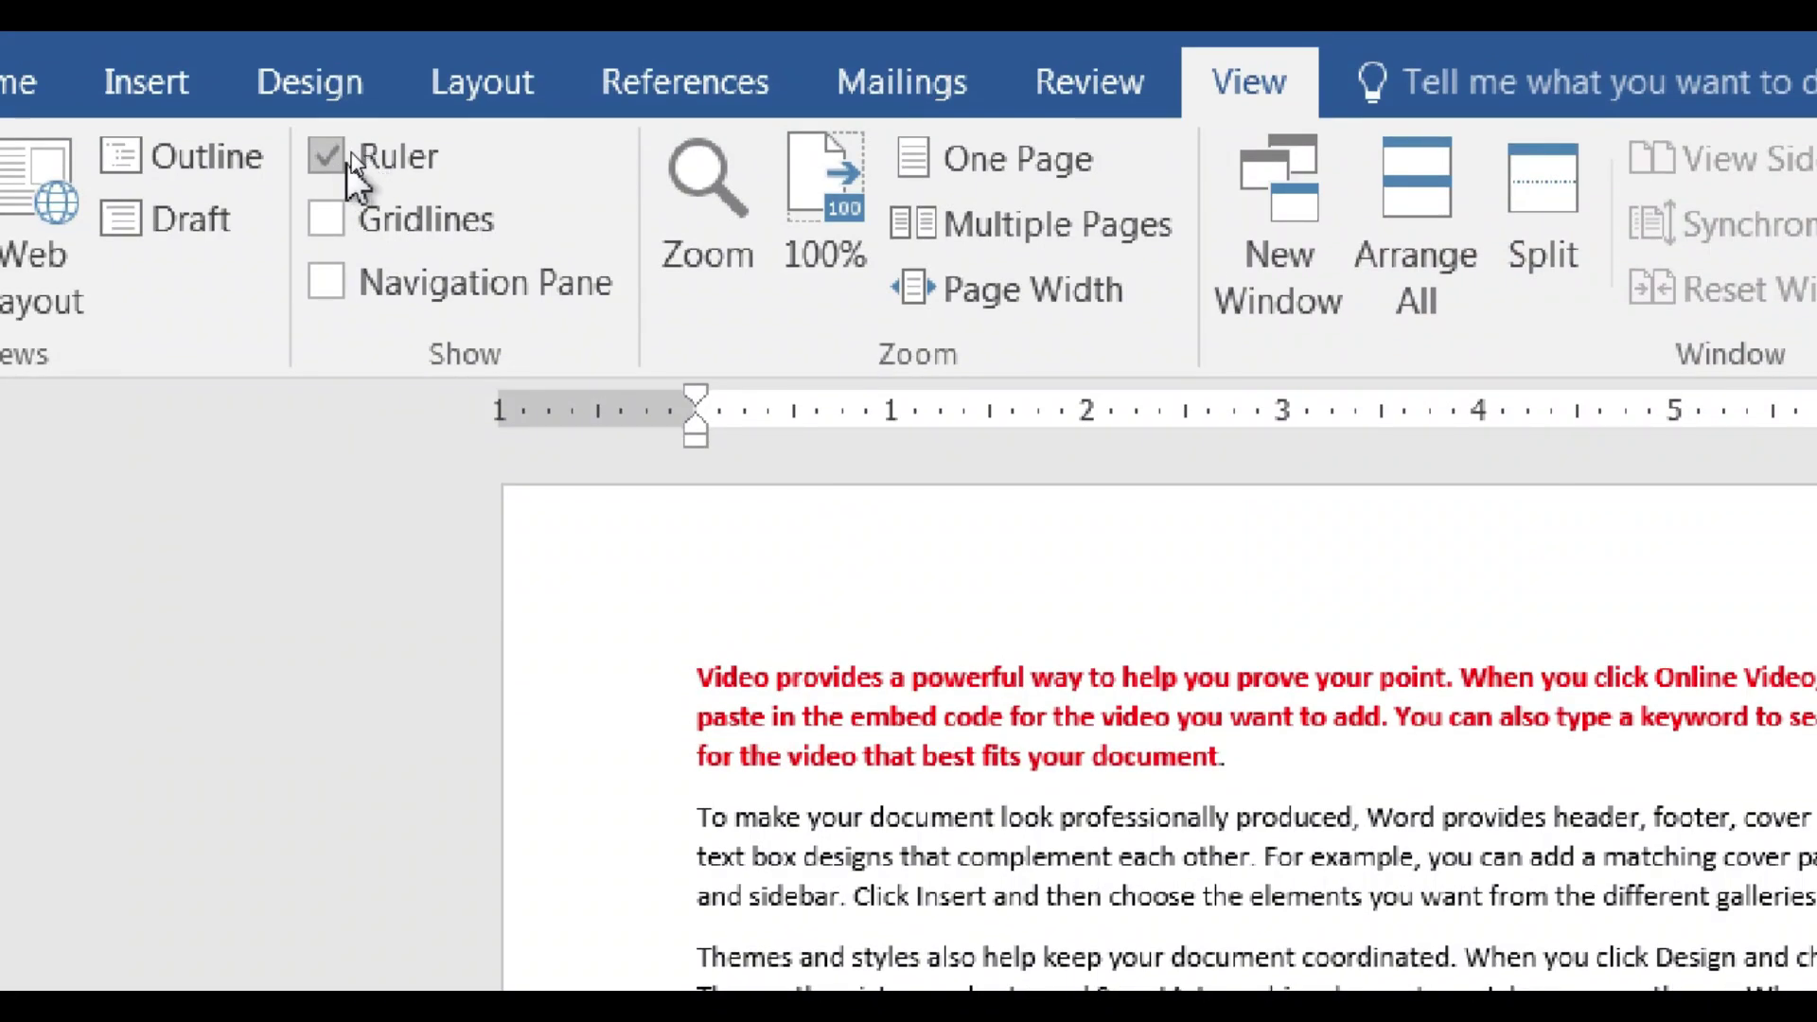
pyautogui.click(326, 156)
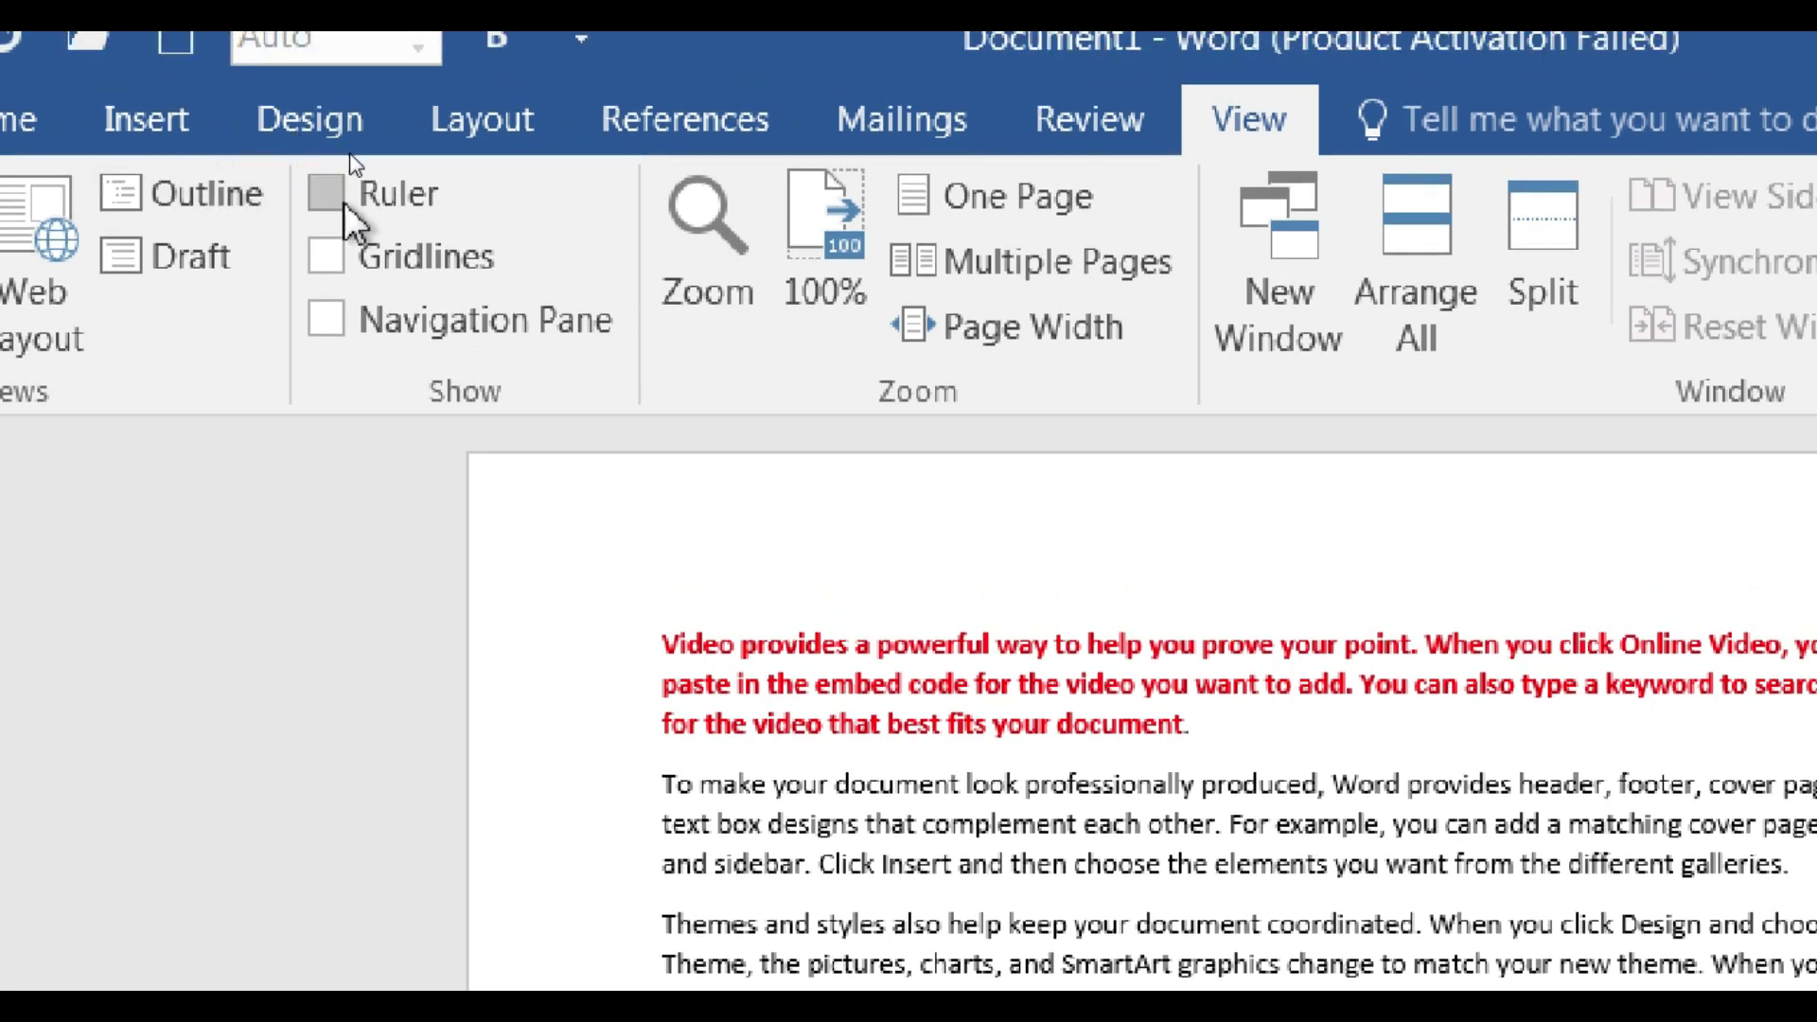
pyautogui.click(327, 194)
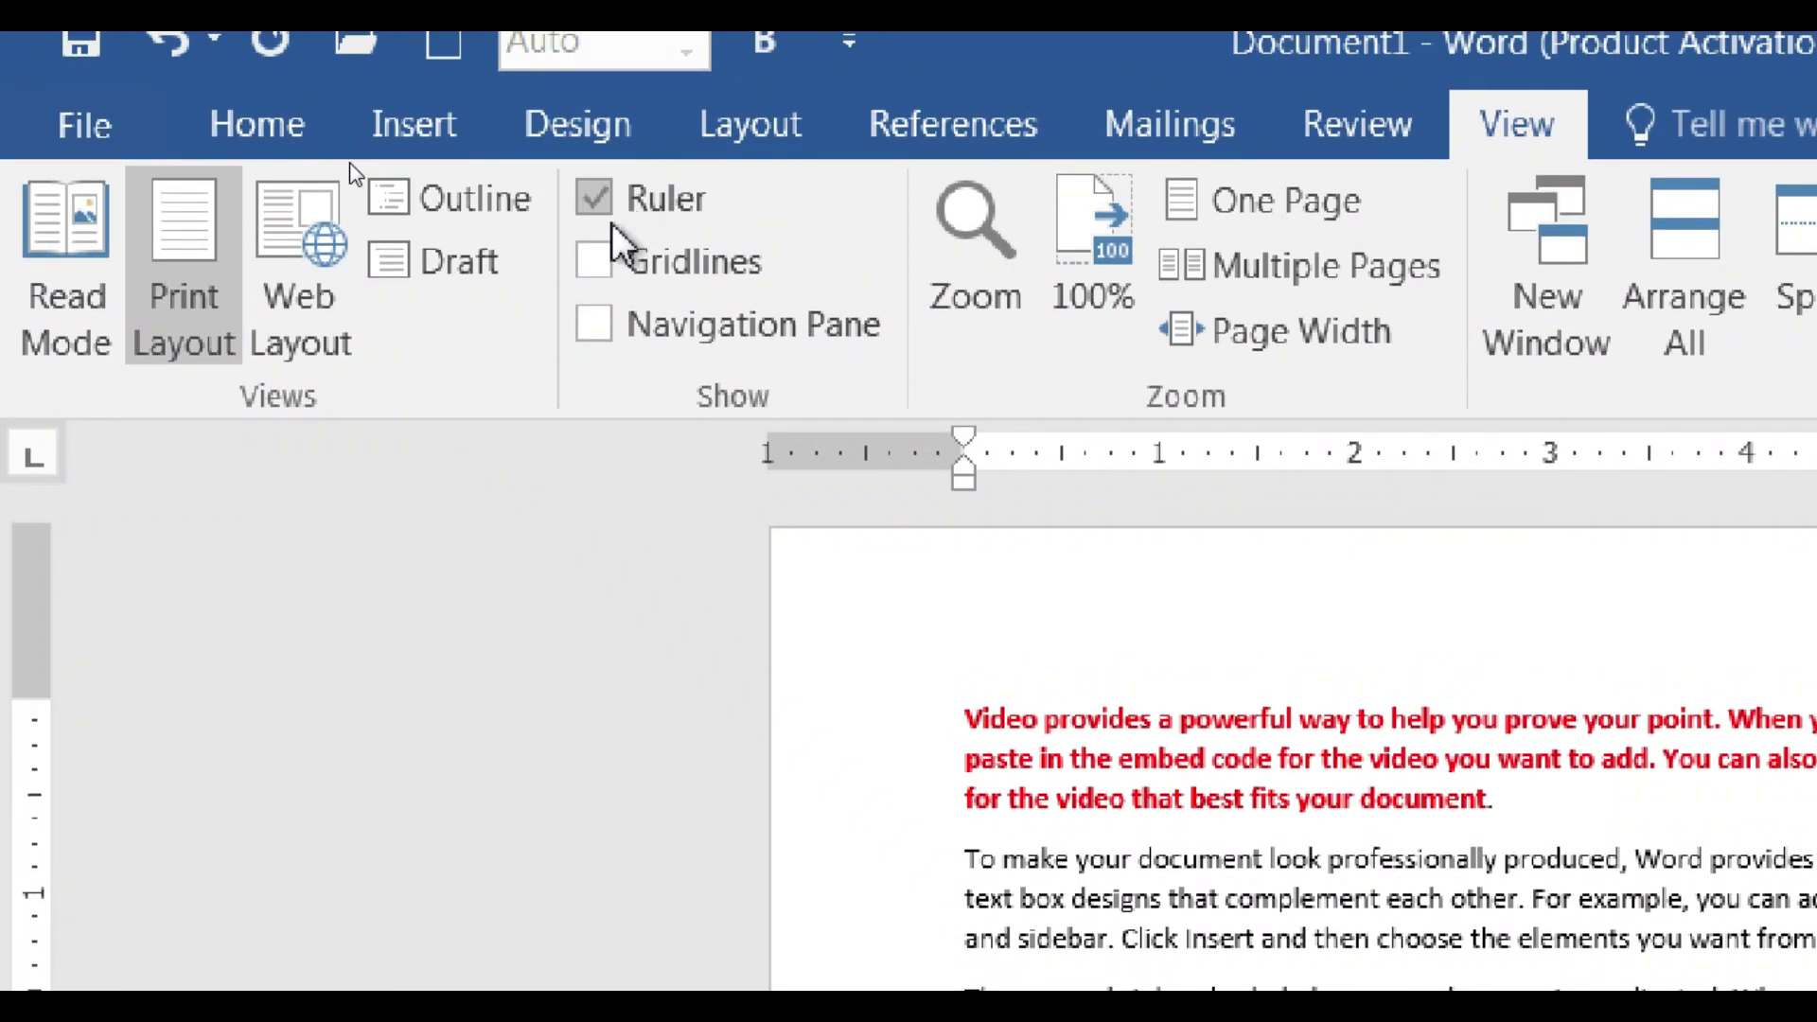
pyautogui.click(613, 206)
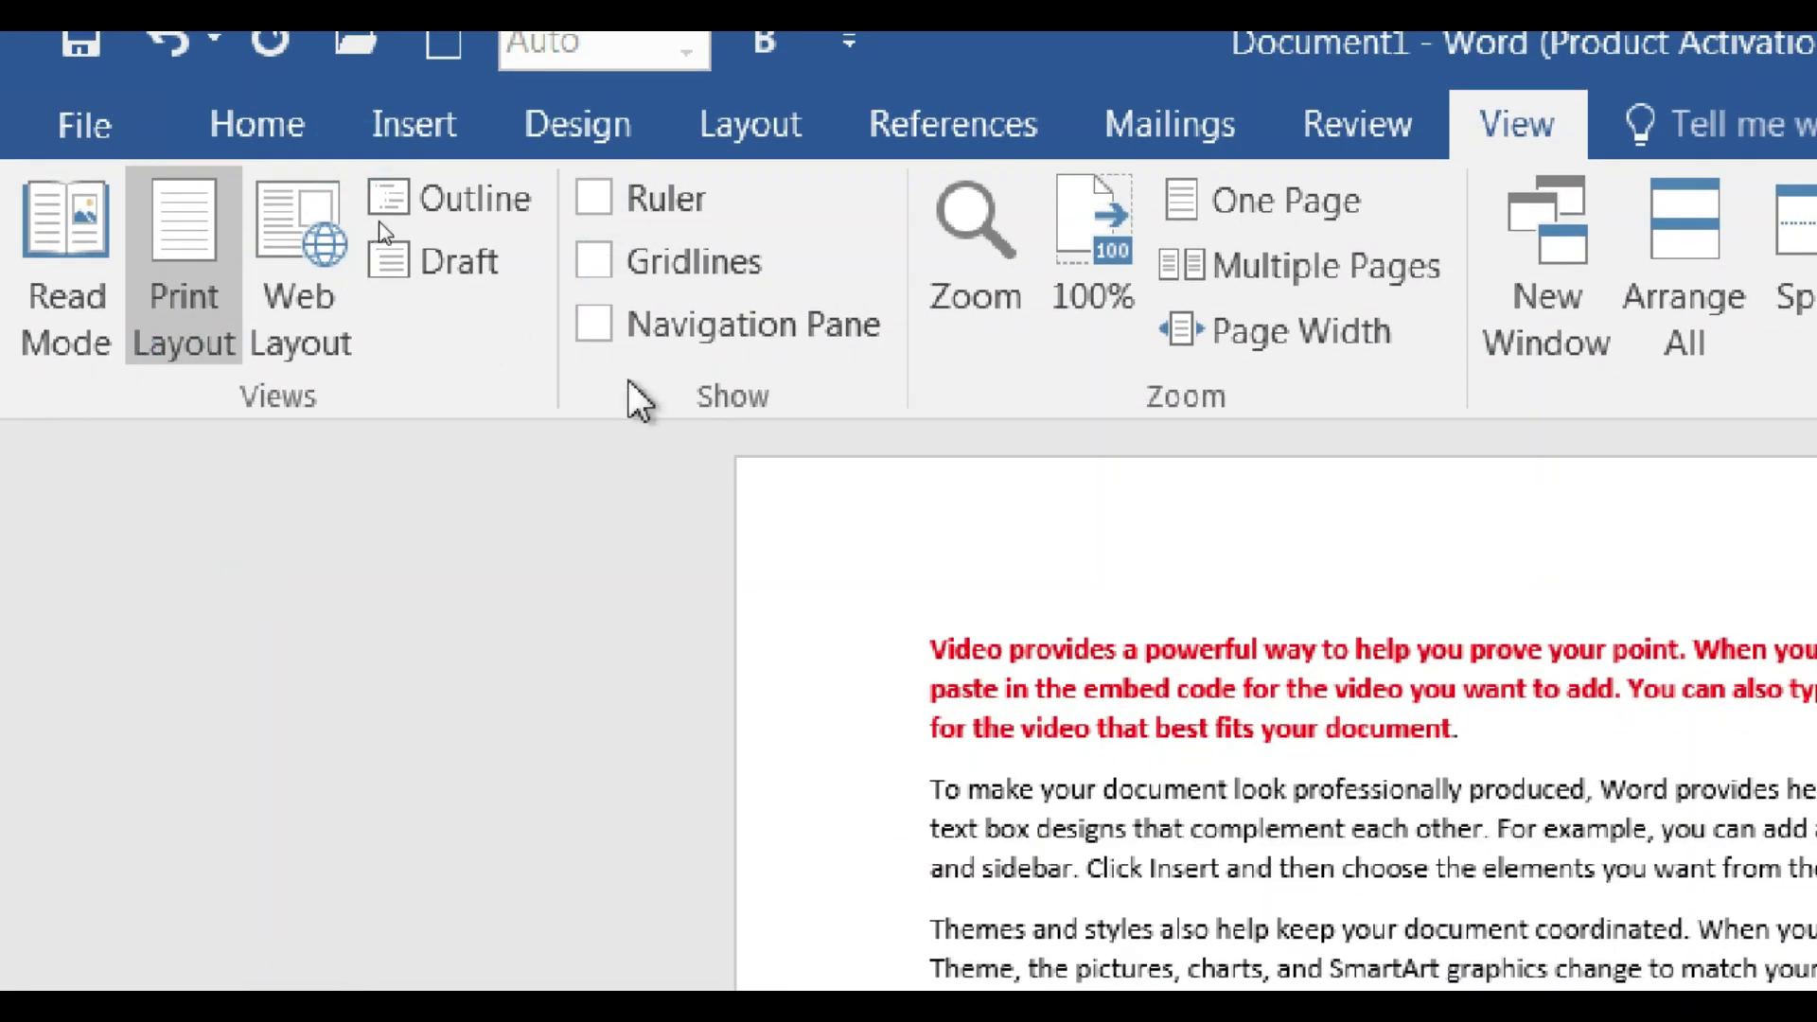
pyautogui.click(604, 202)
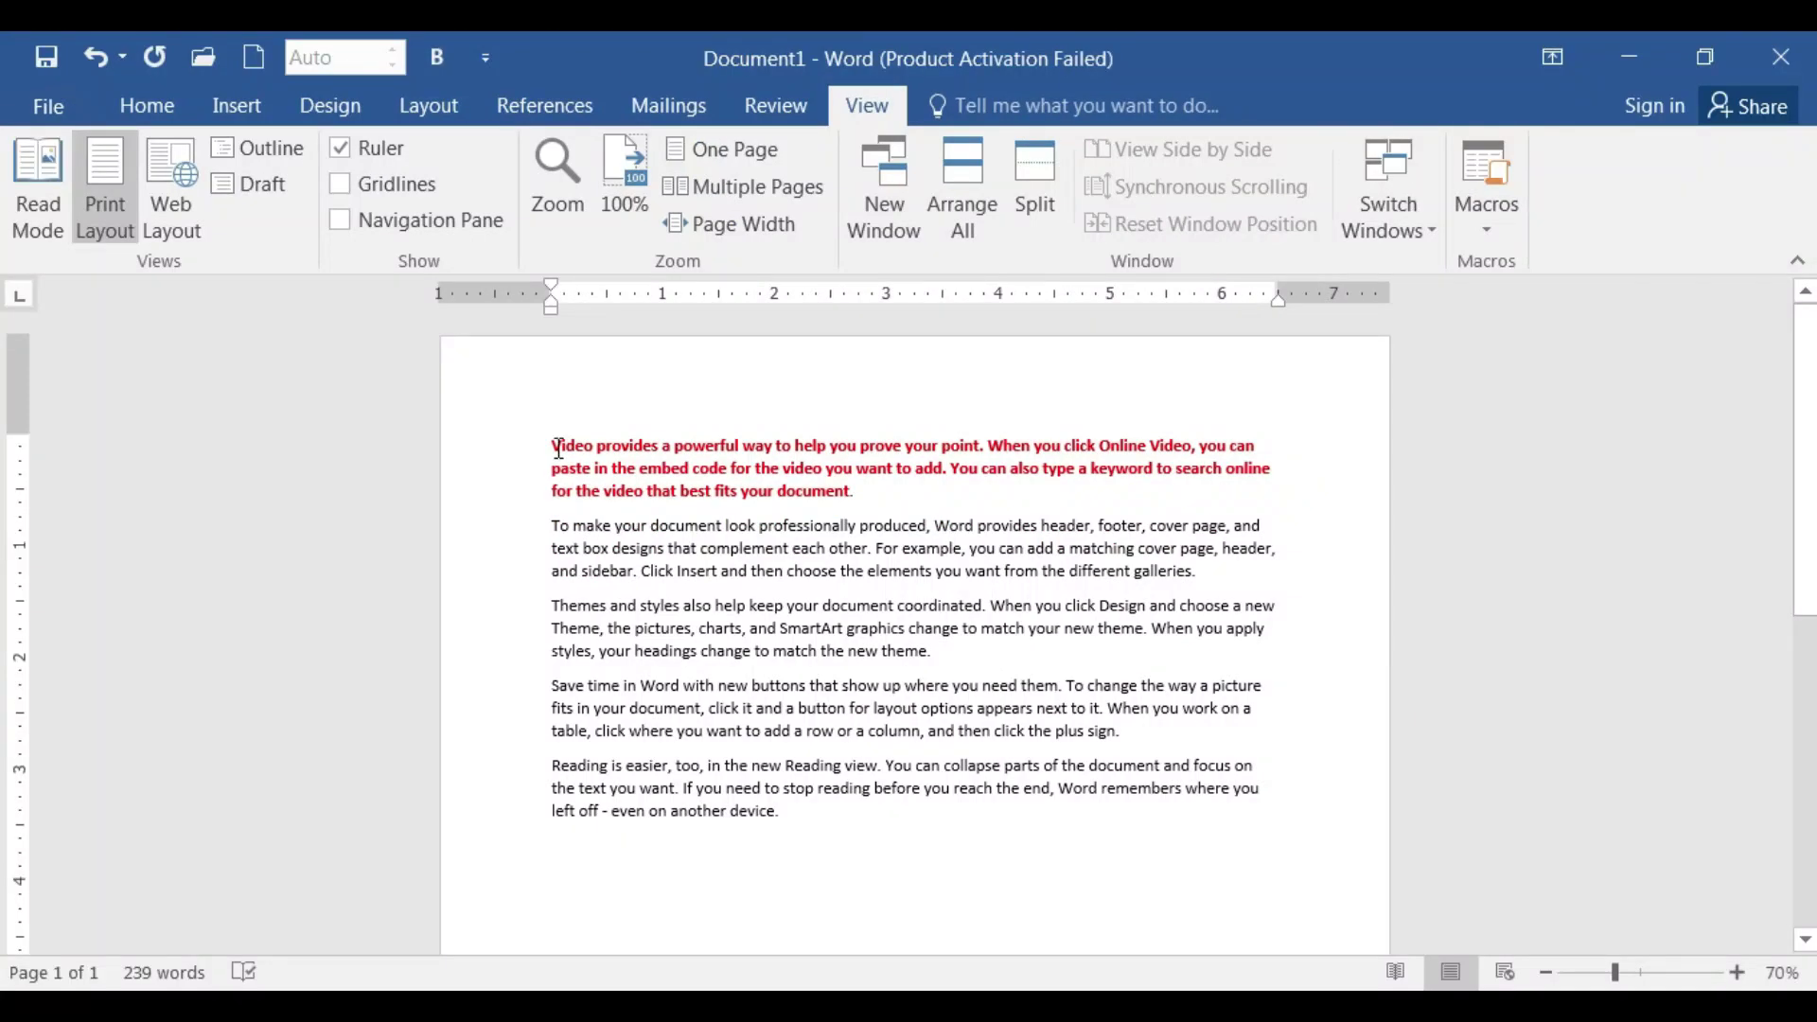
# Select all text, raise the top margin, drag the right margin to about 7 inches, and zoom to about 99%
pyautogui.moveTo(553, 443); pyautogui.dragTo(790, 823)
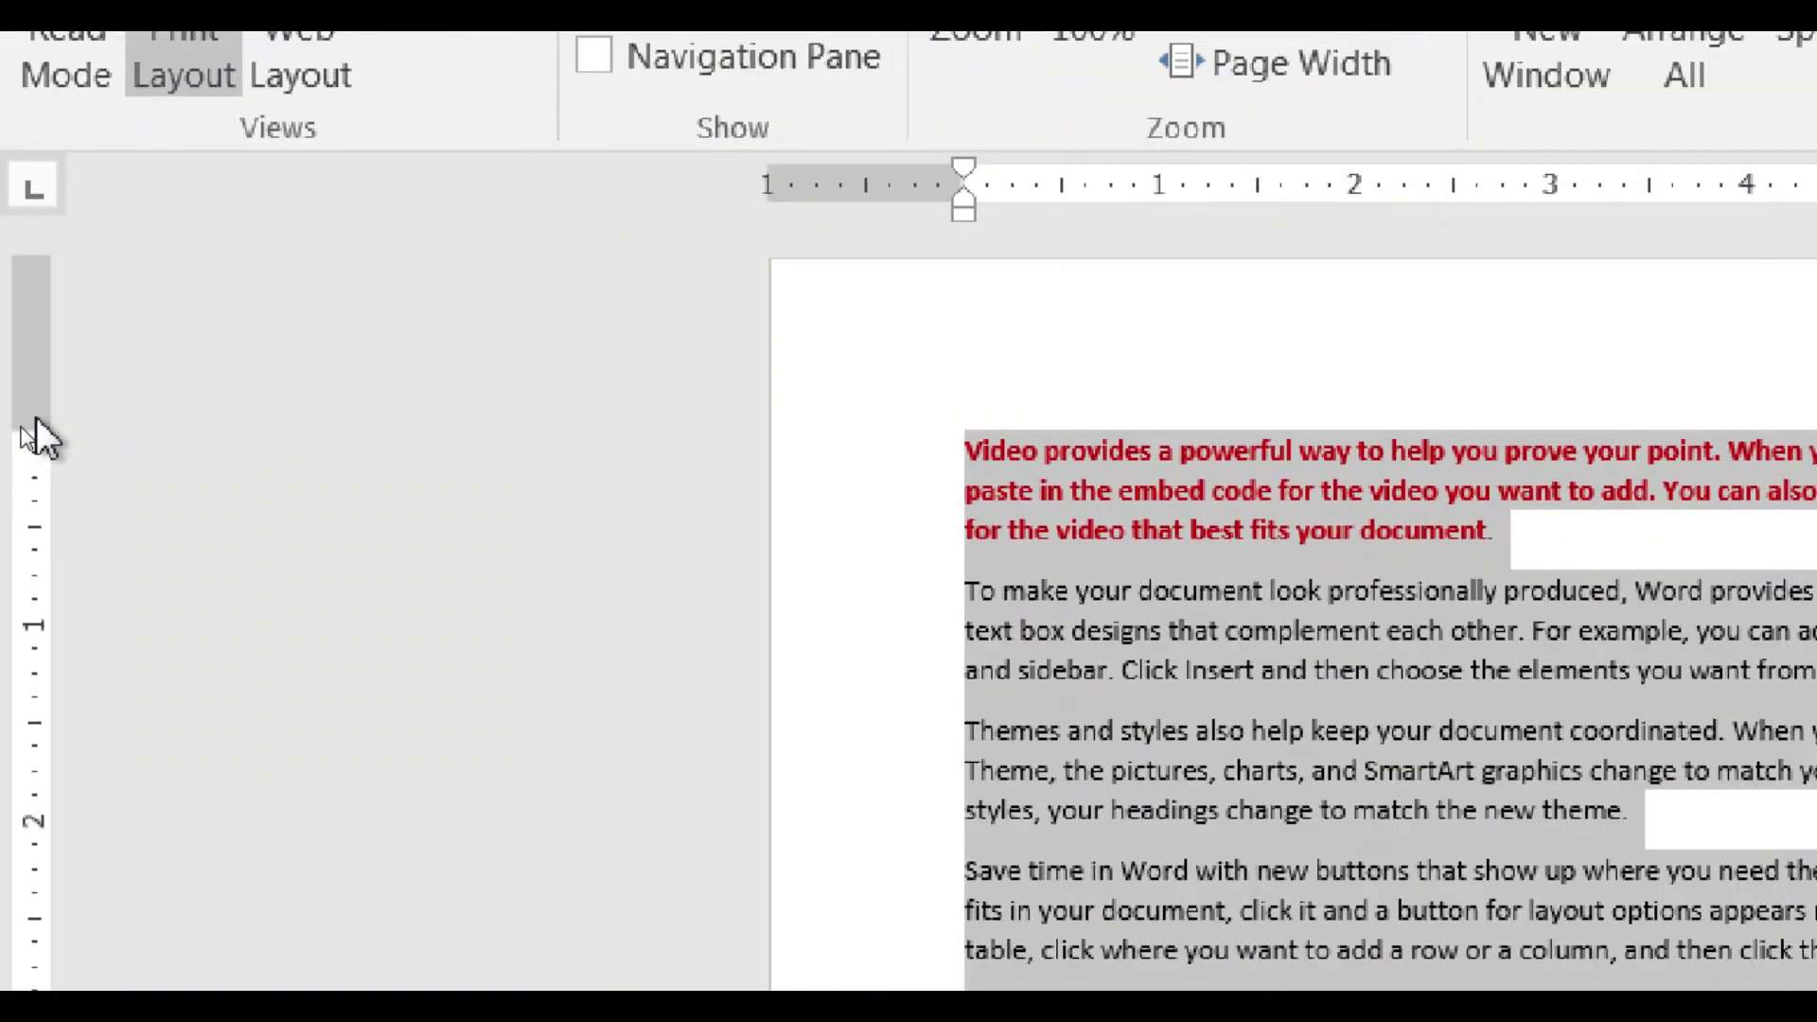
pyautogui.moveTo(34, 426); pyautogui.dragTo(52, 352)
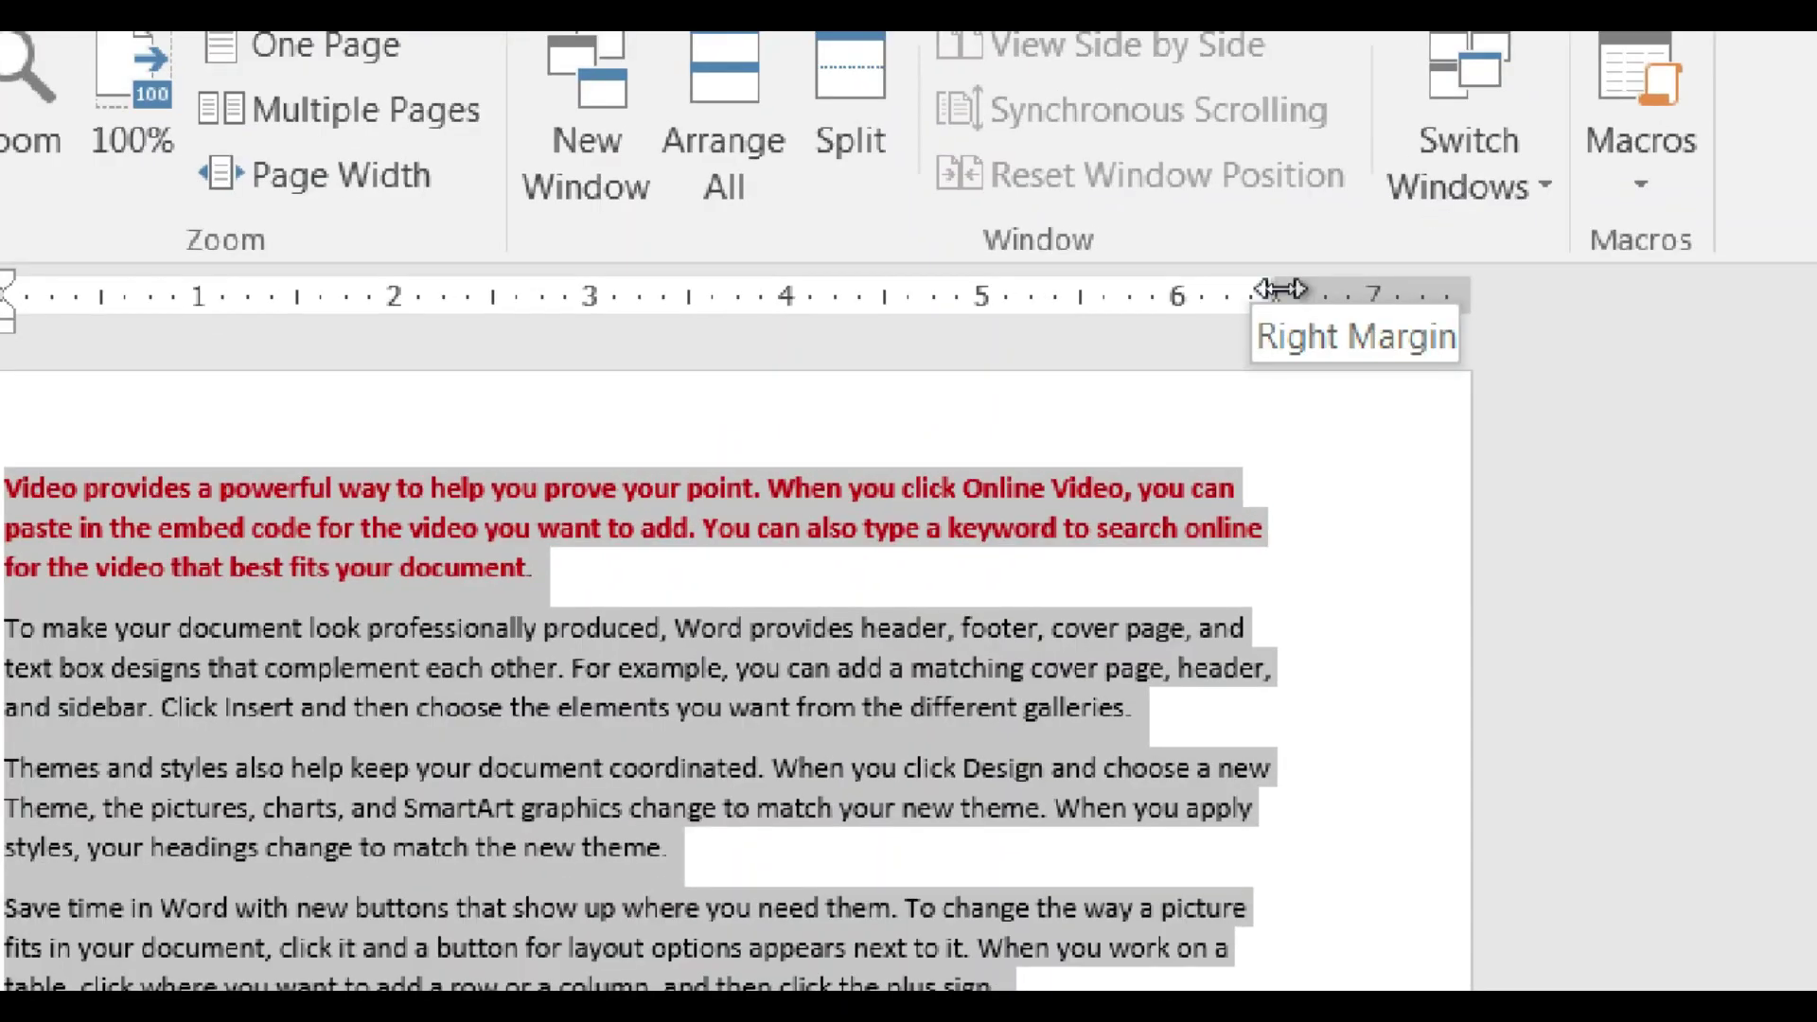
pyautogui.moveTo(1273, 289); pyautogui.dragTo(1383, 292)
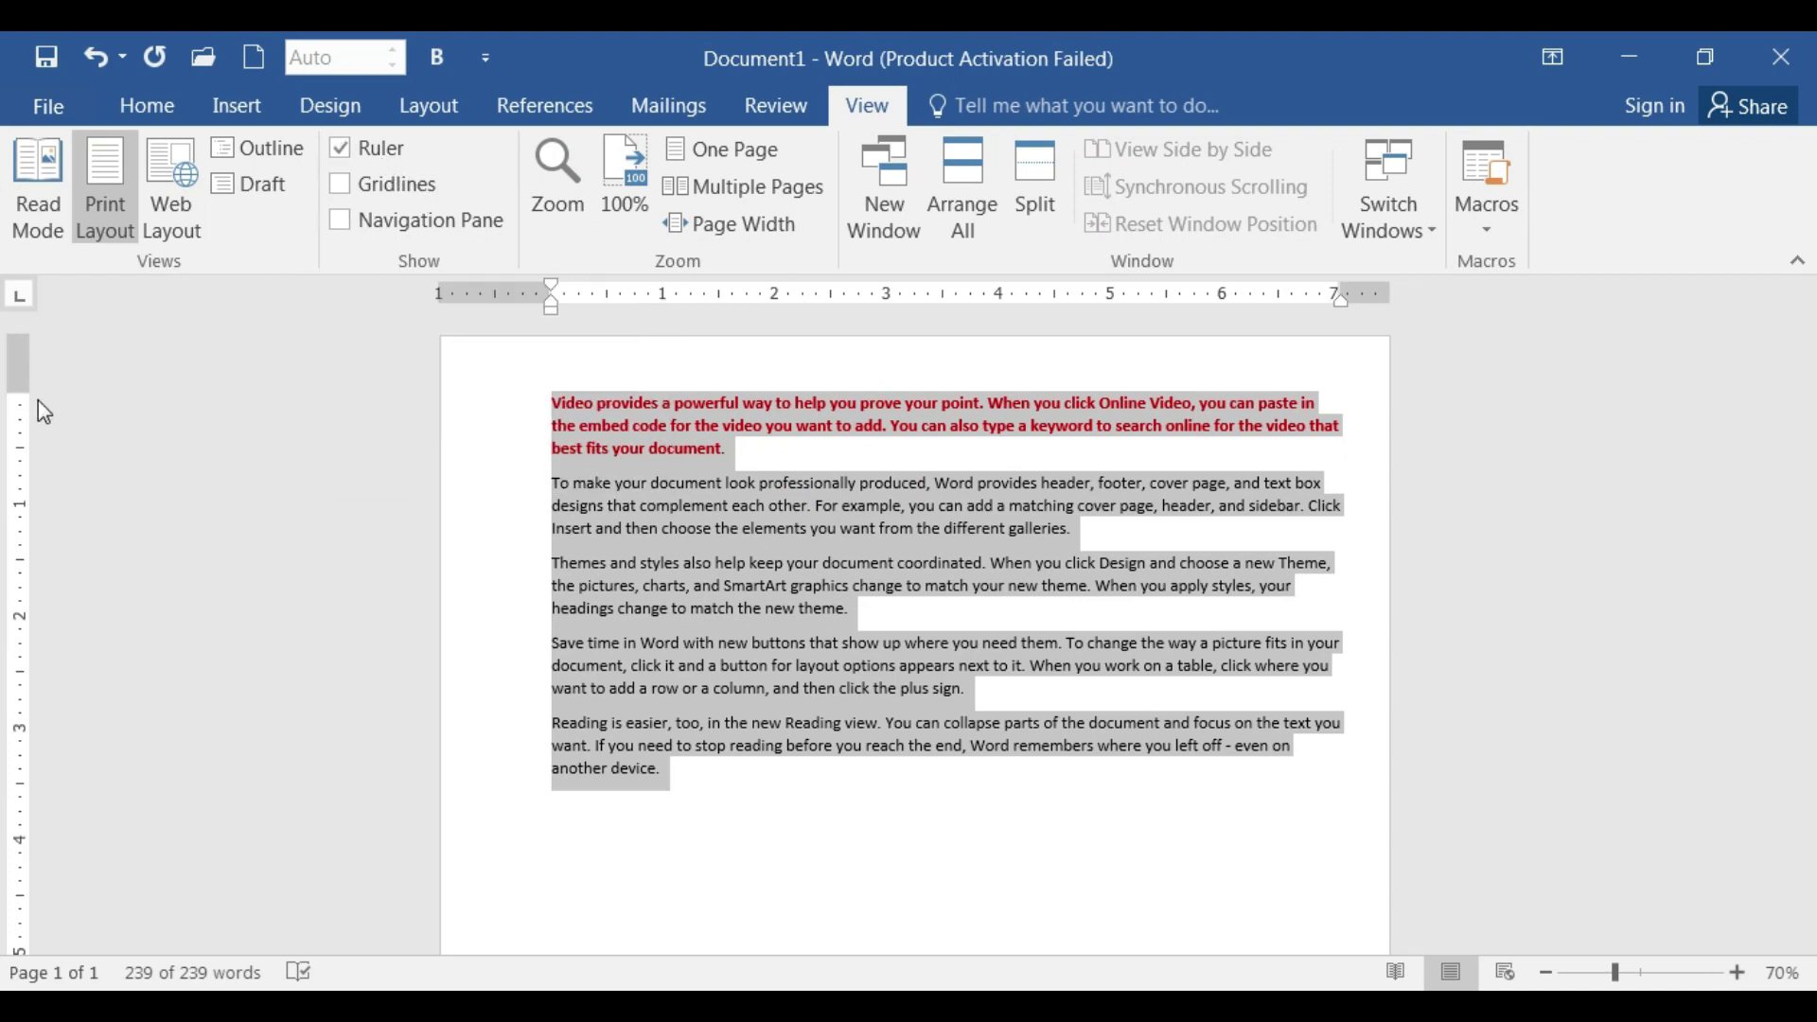
pyautogui.click(389, 162)
pyautogui.click(389, 162)
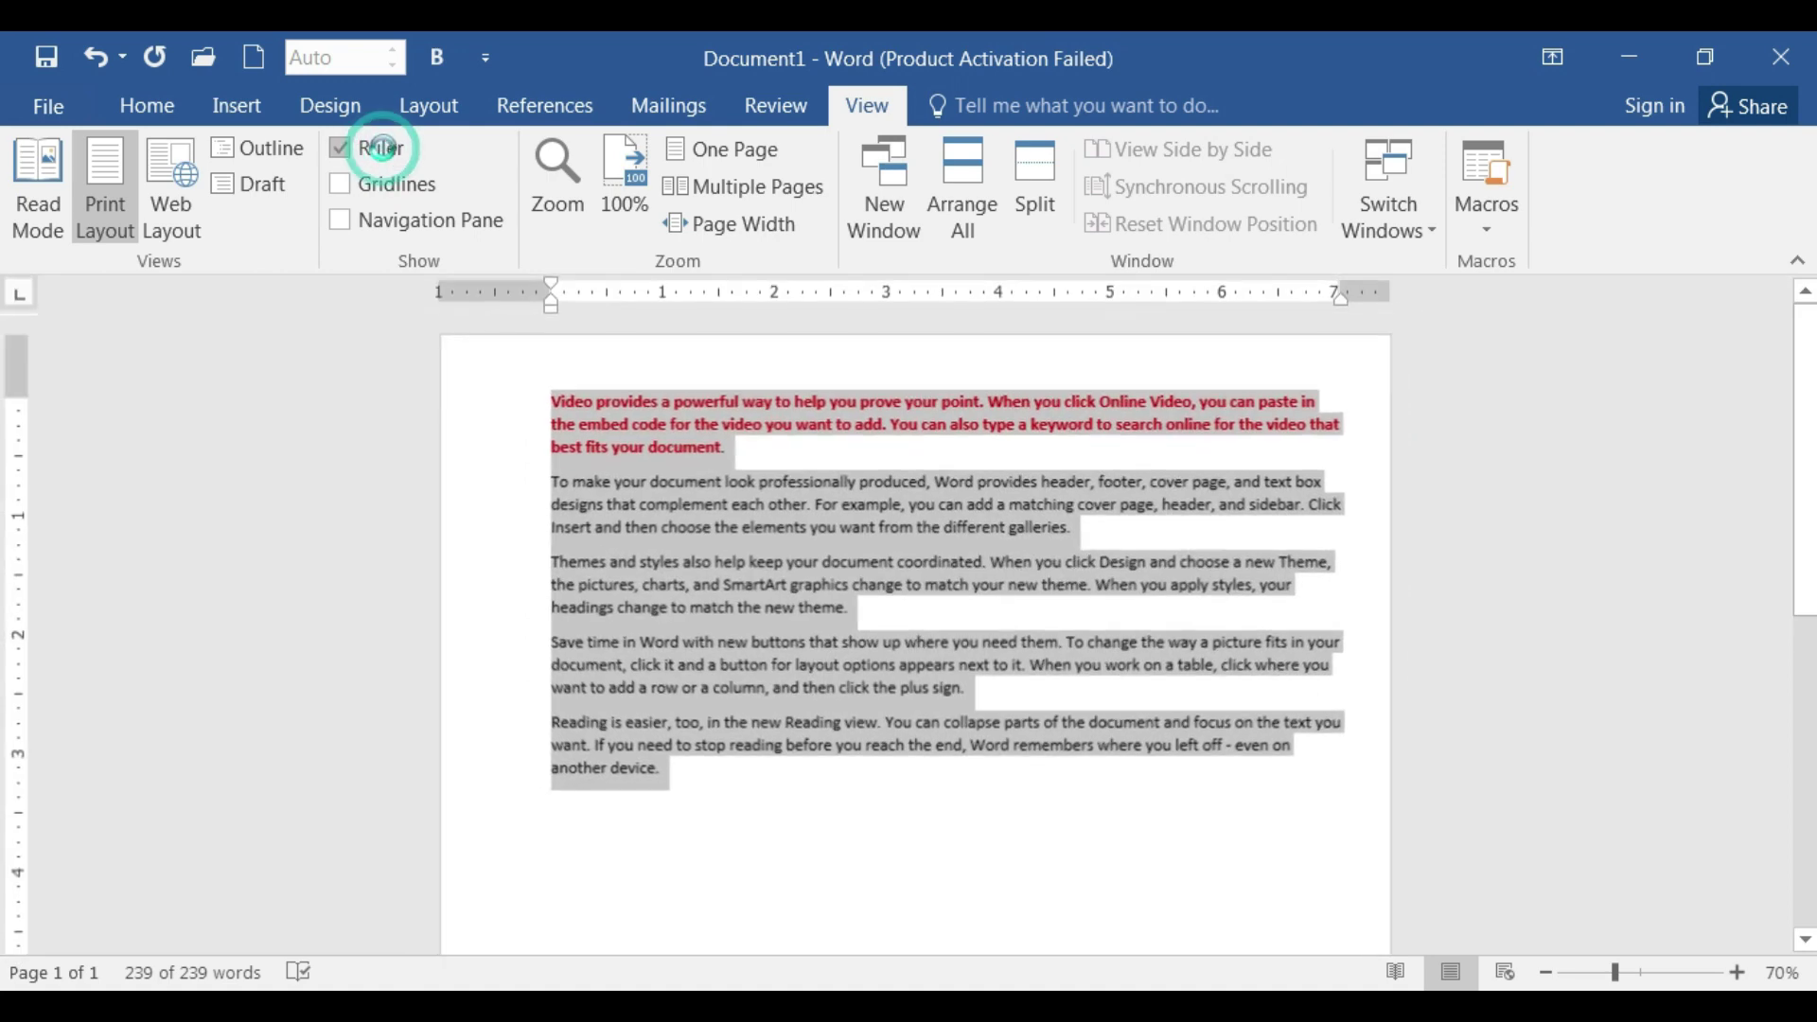
pyautogui.click(1646, 976)
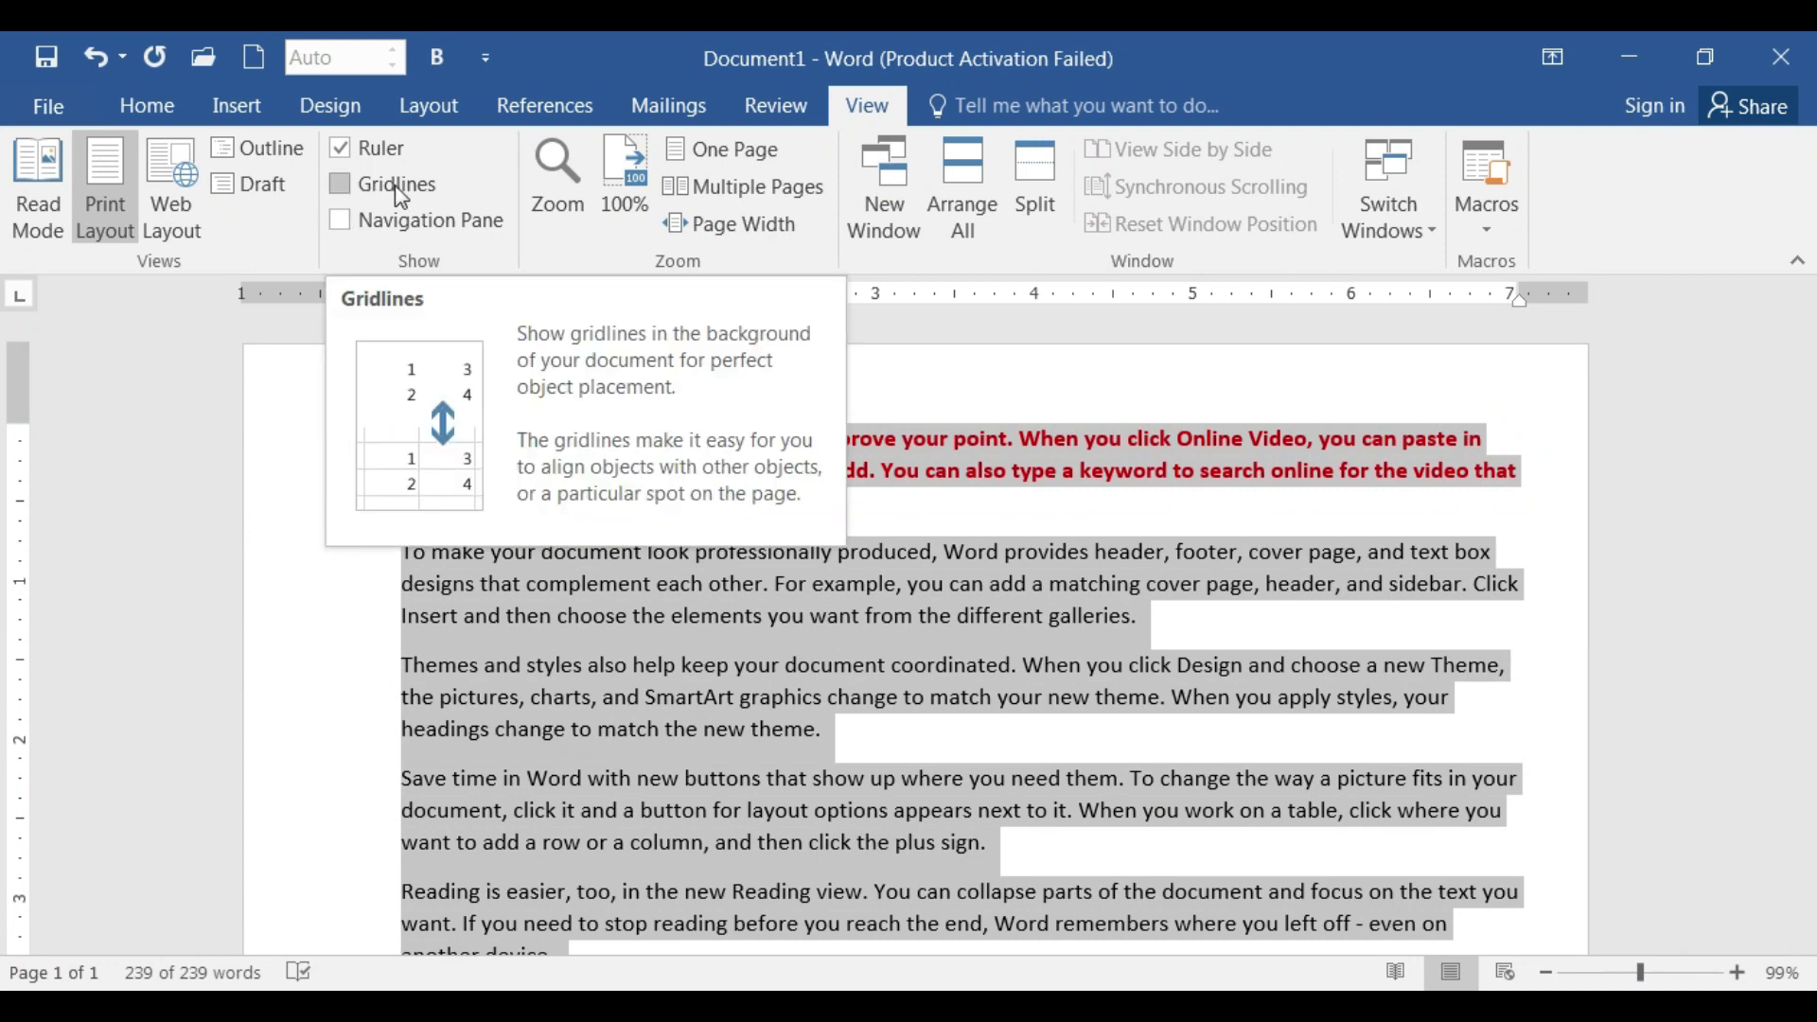
# Turn on page gridlines and zoom to 100%
pyautogui.scroll(-5, 731, 598)
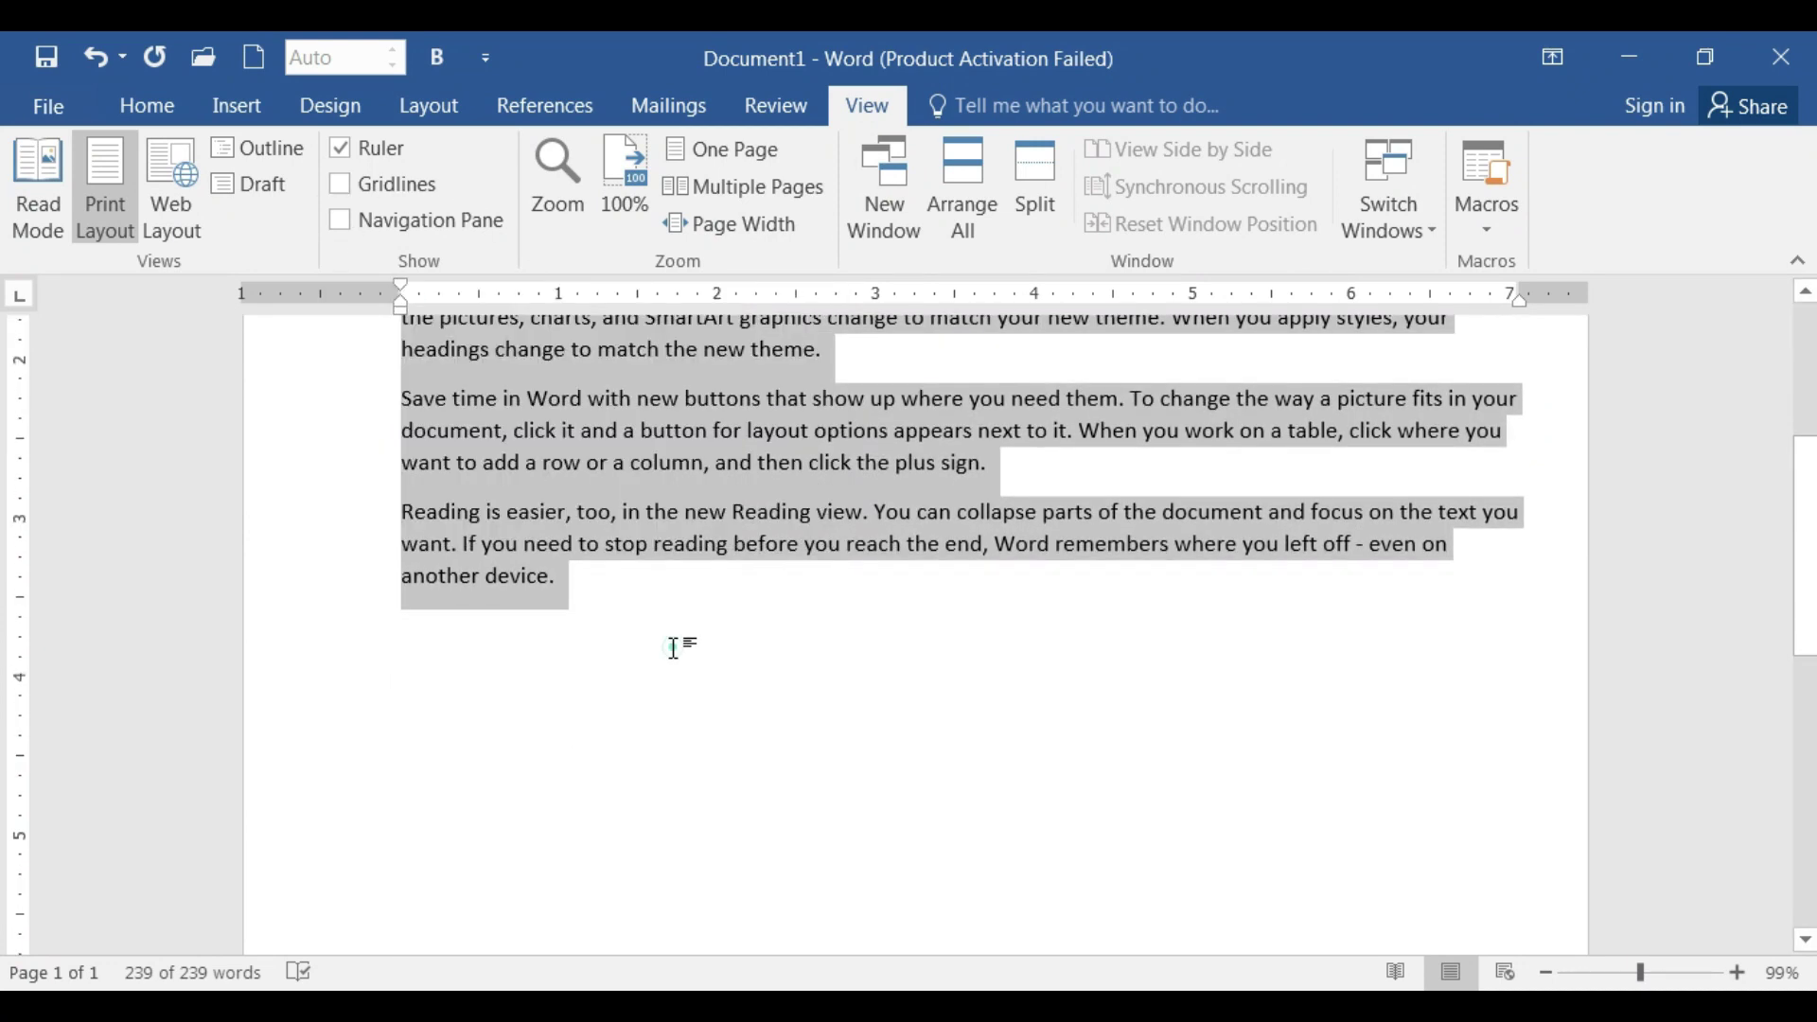
pyautogui.click(674, 649)
pyautogui.click(362, 187)
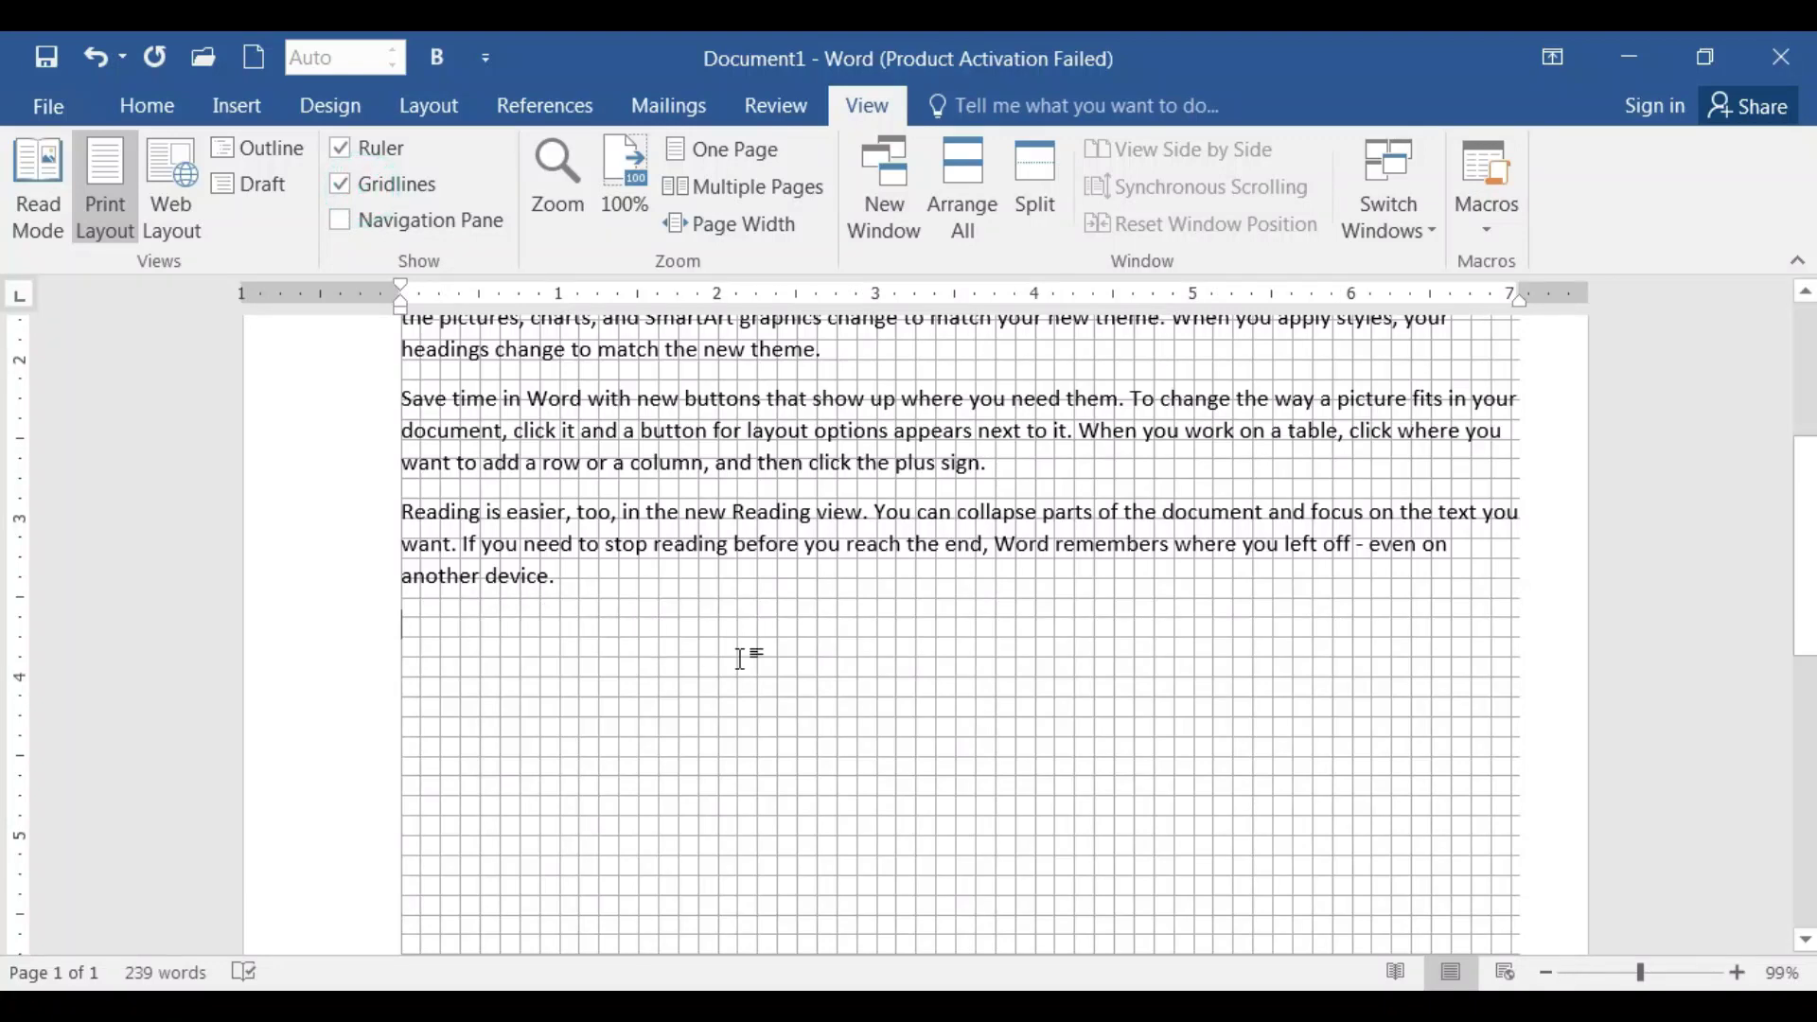
pyautogui.click(1738, 973)
pyautogui.scroll(1, 575, 608)
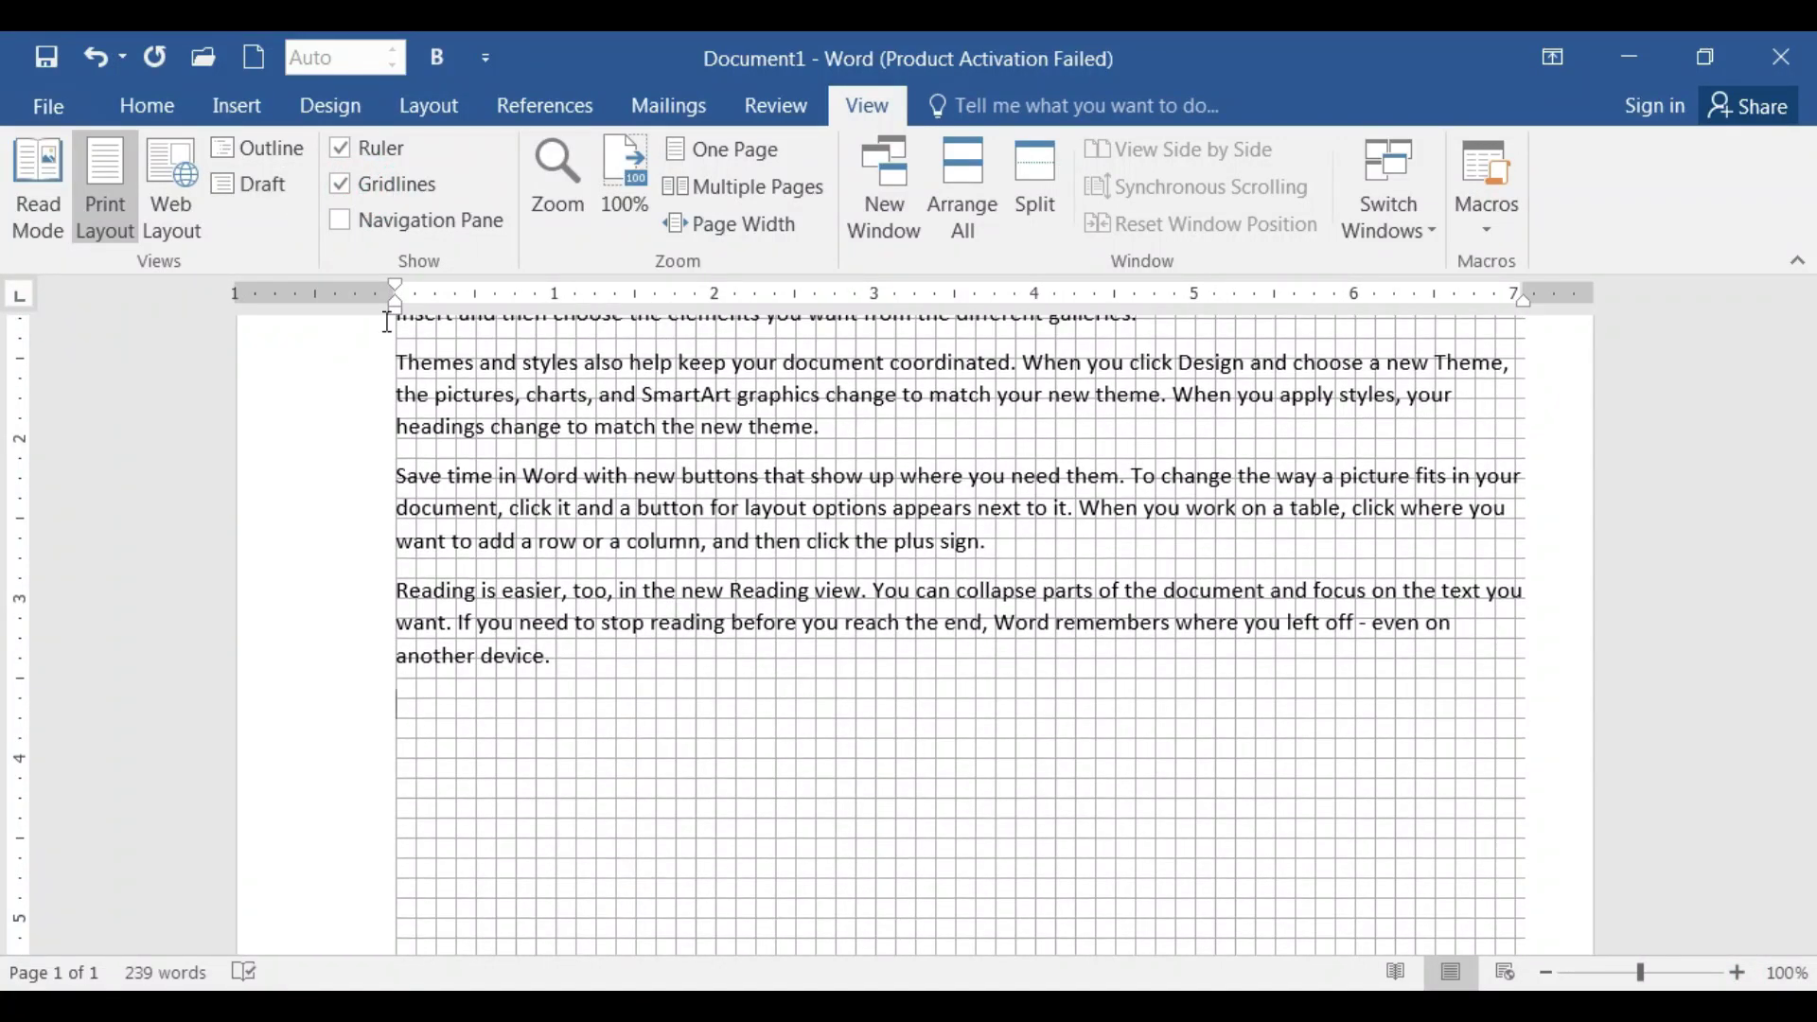
pyautogui.scroll(-2, 387, 322)
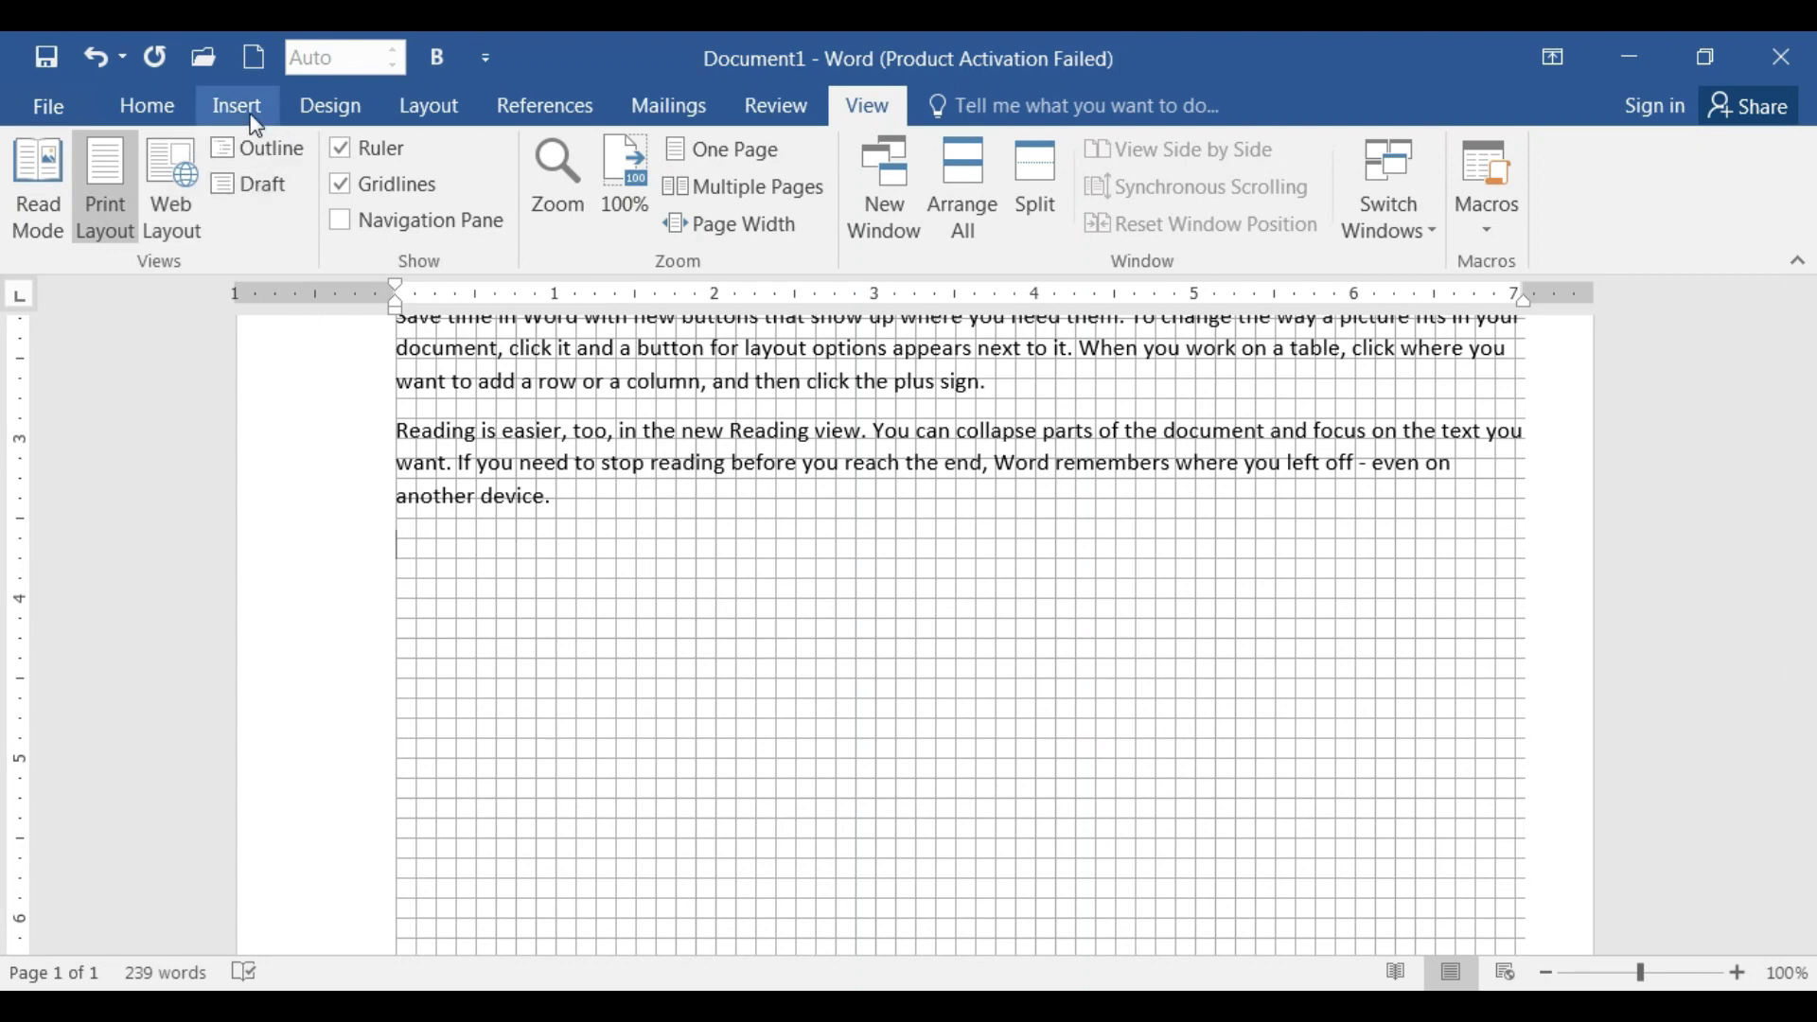
# Draw a blue rectangle square below the last paragraph
pyautogui.click(253, 121)
pyautogui.click(432, 227)
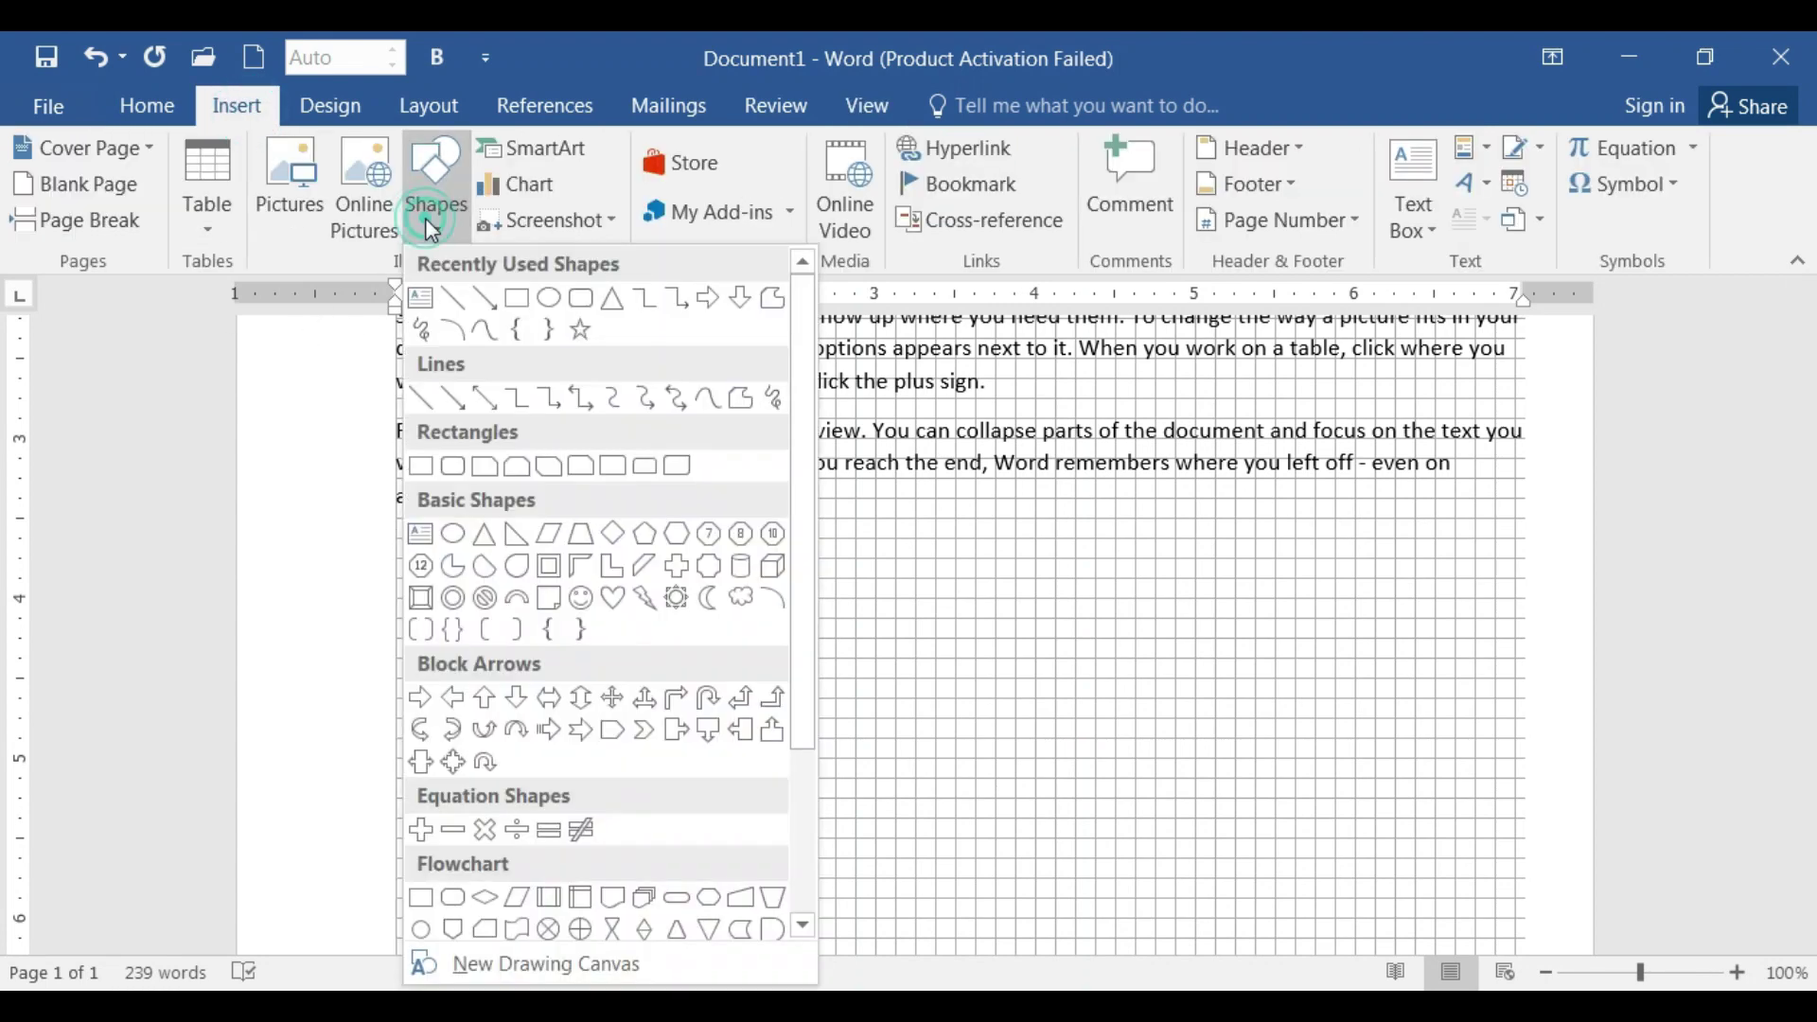
pyautogui.click(514, 300)
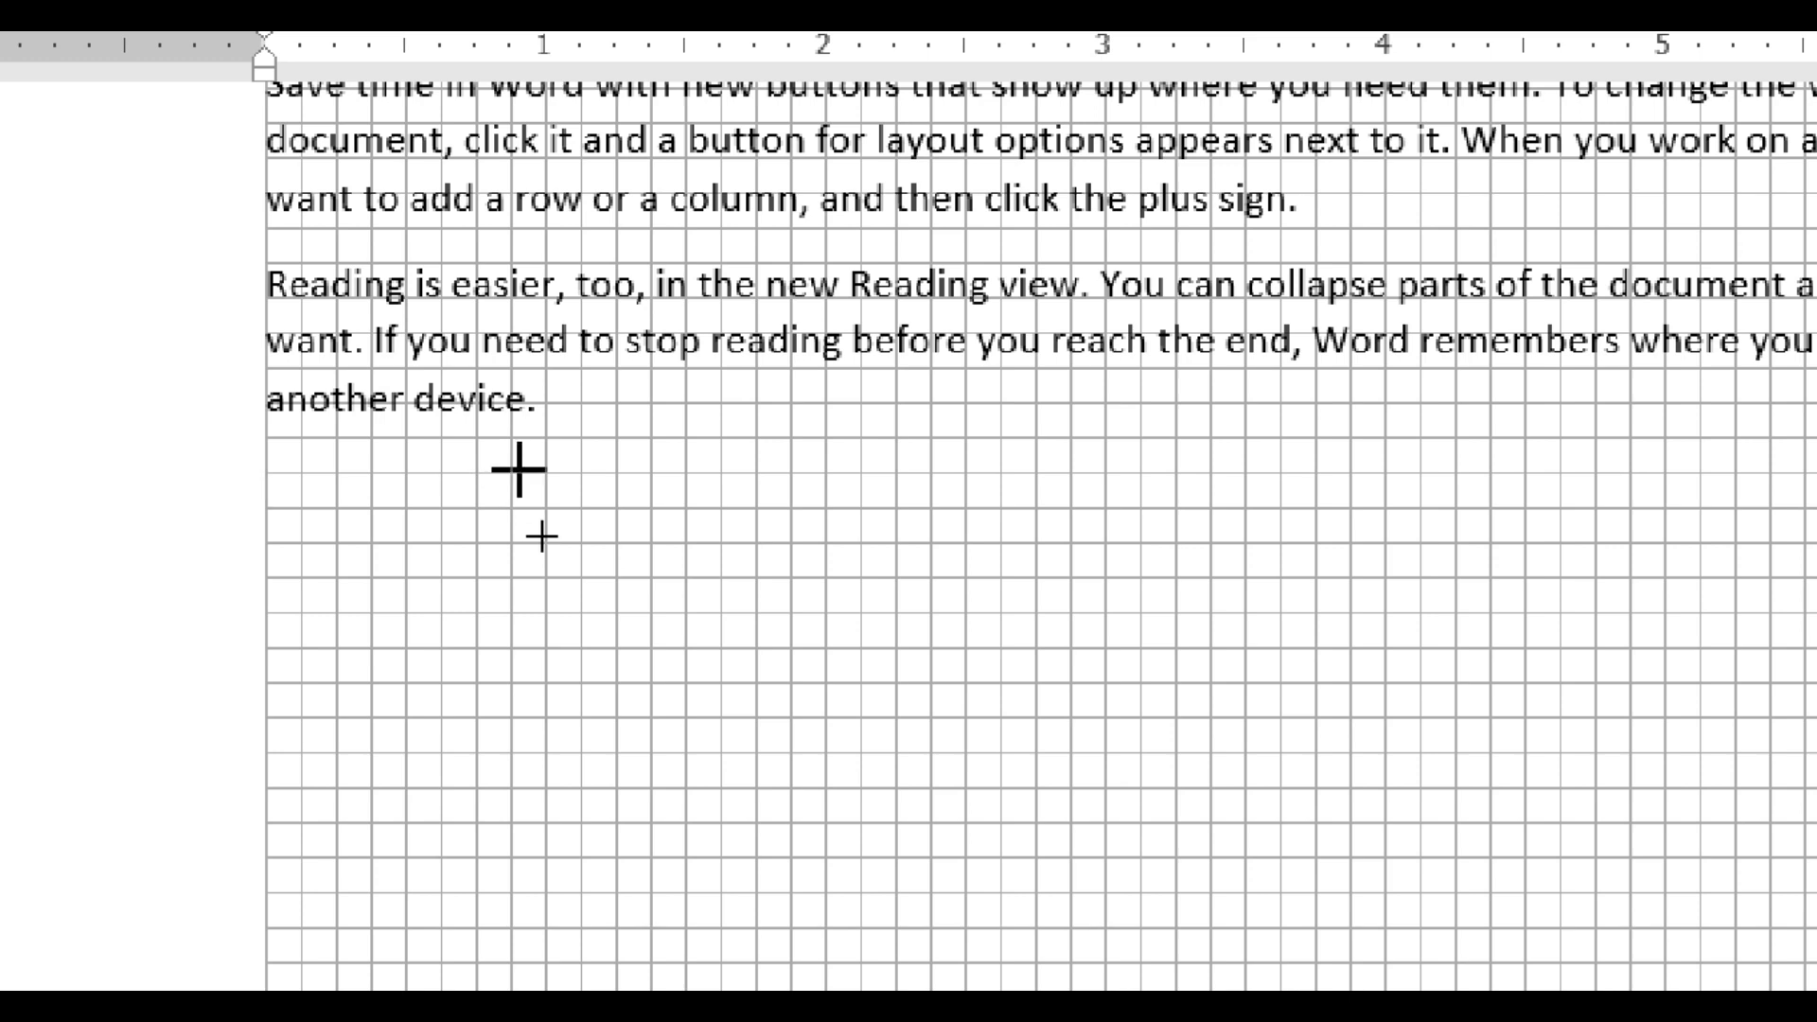
pyautogui.moveTo(509, 472); pyautogui.dragTo(616, 576)
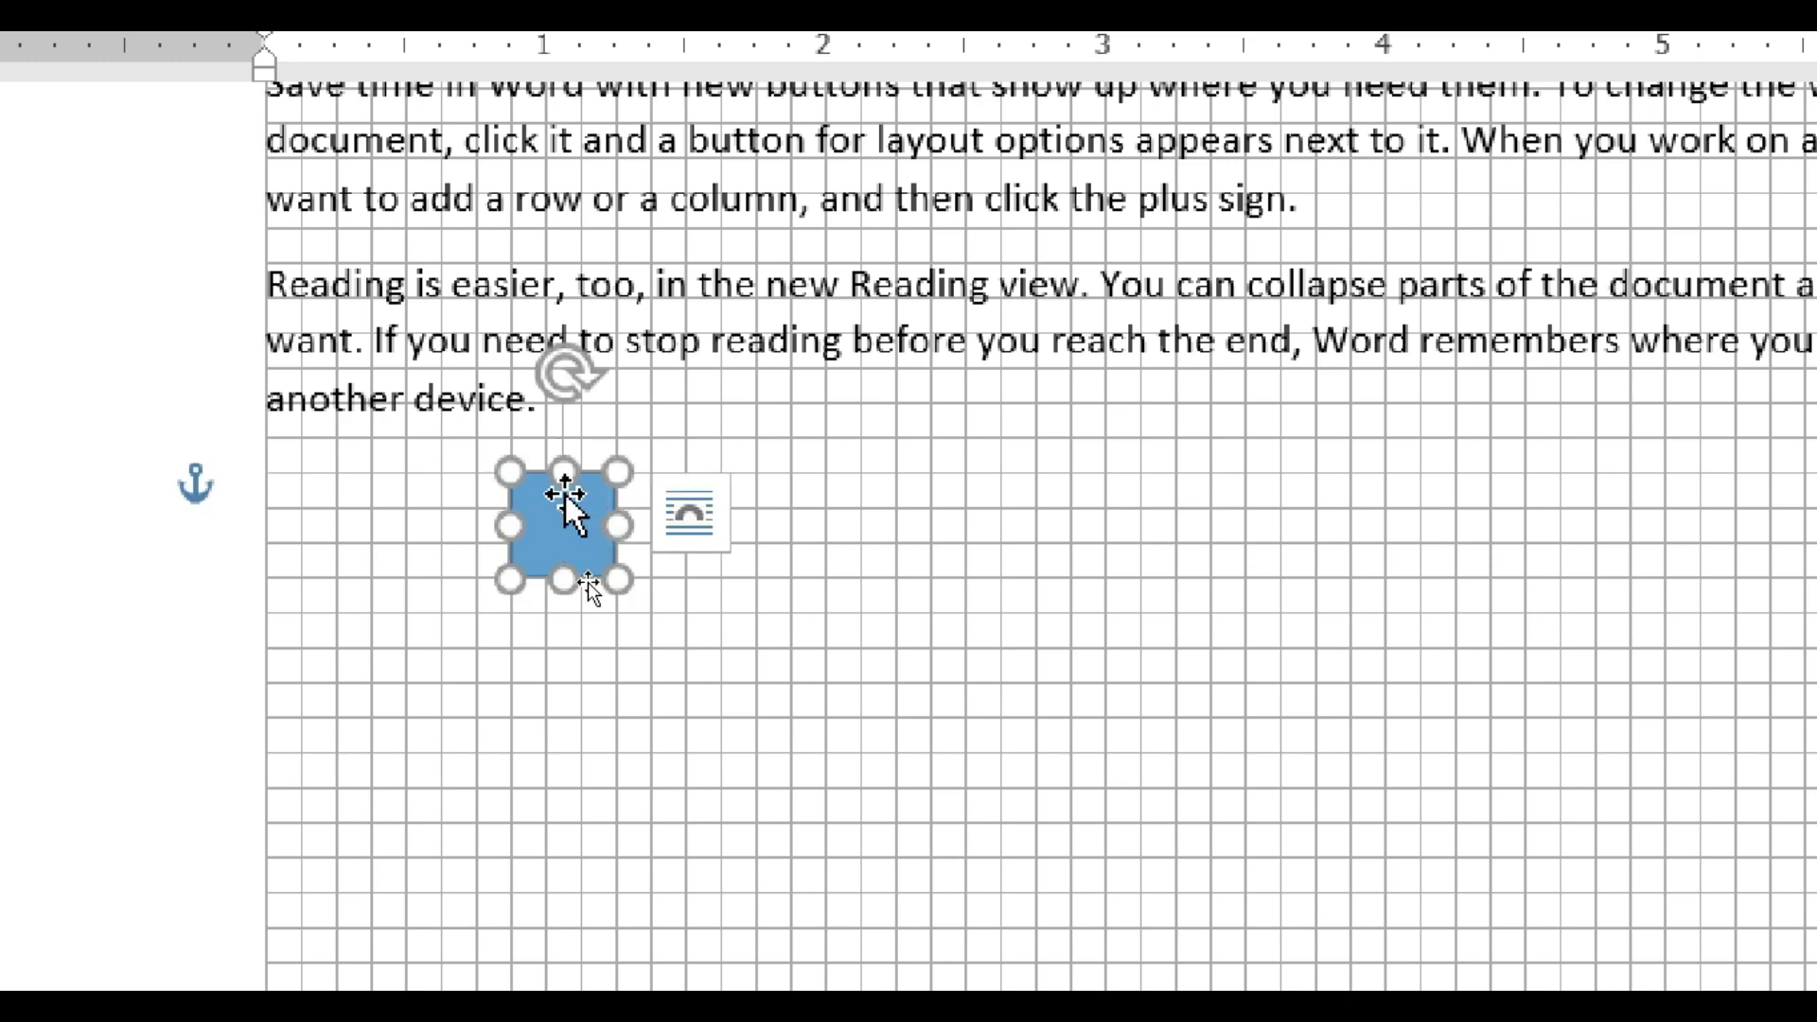
# Duplicate the square four times with Ctrl+D, lining the copies into a row of five
pyautogui.hotkey('ctrl', 'd')
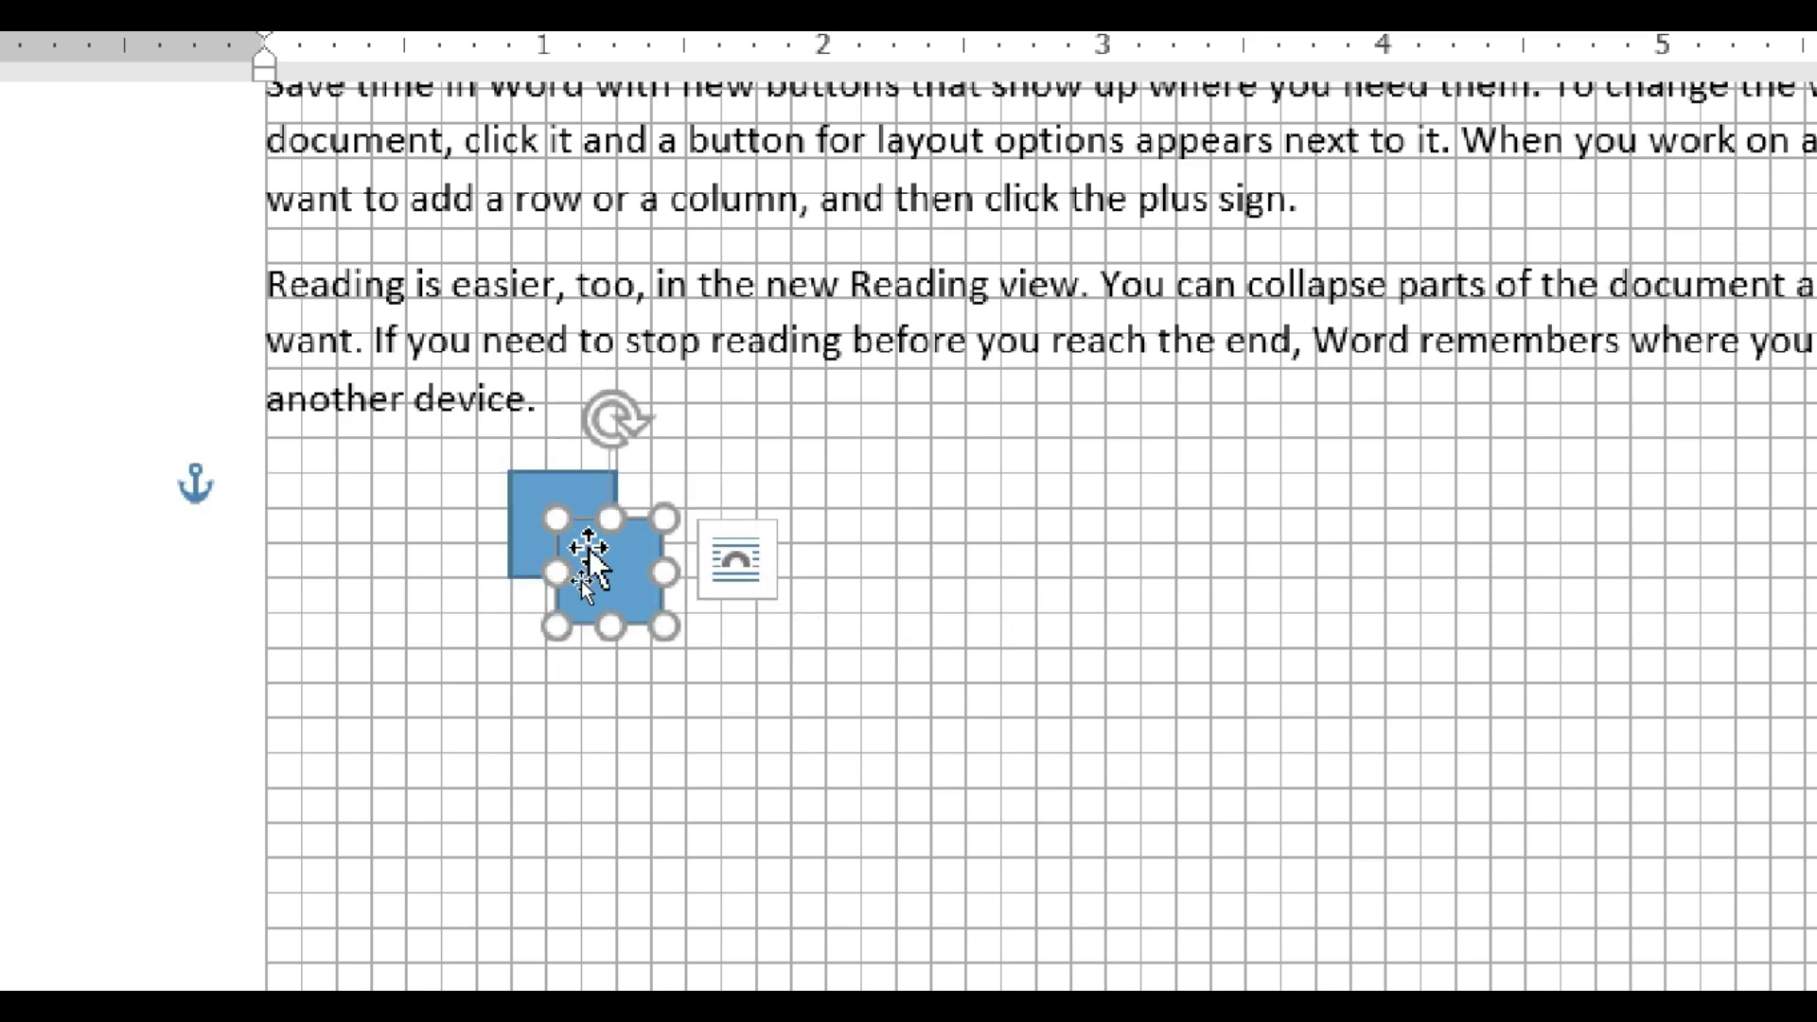
pyautogui.moveTo(611, 560); pyautogui.dragTo(658, 503)
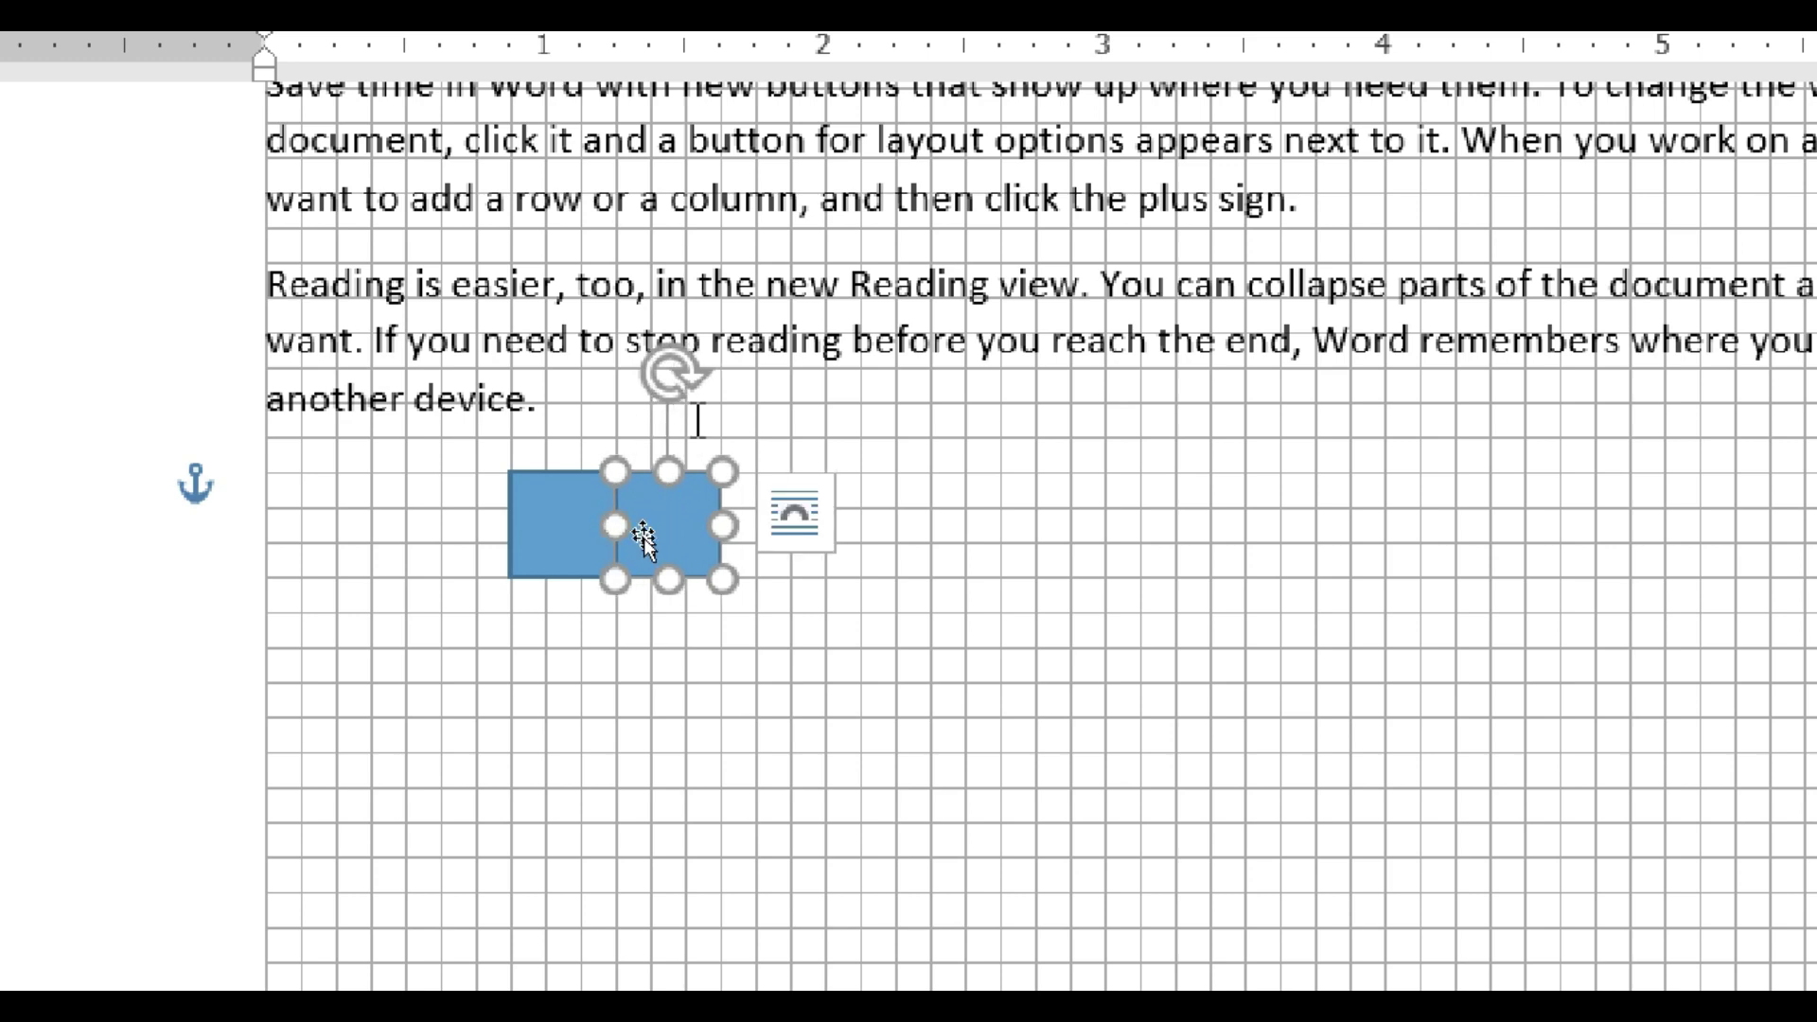
pyautogui.hotkey('ctrl', 'd')
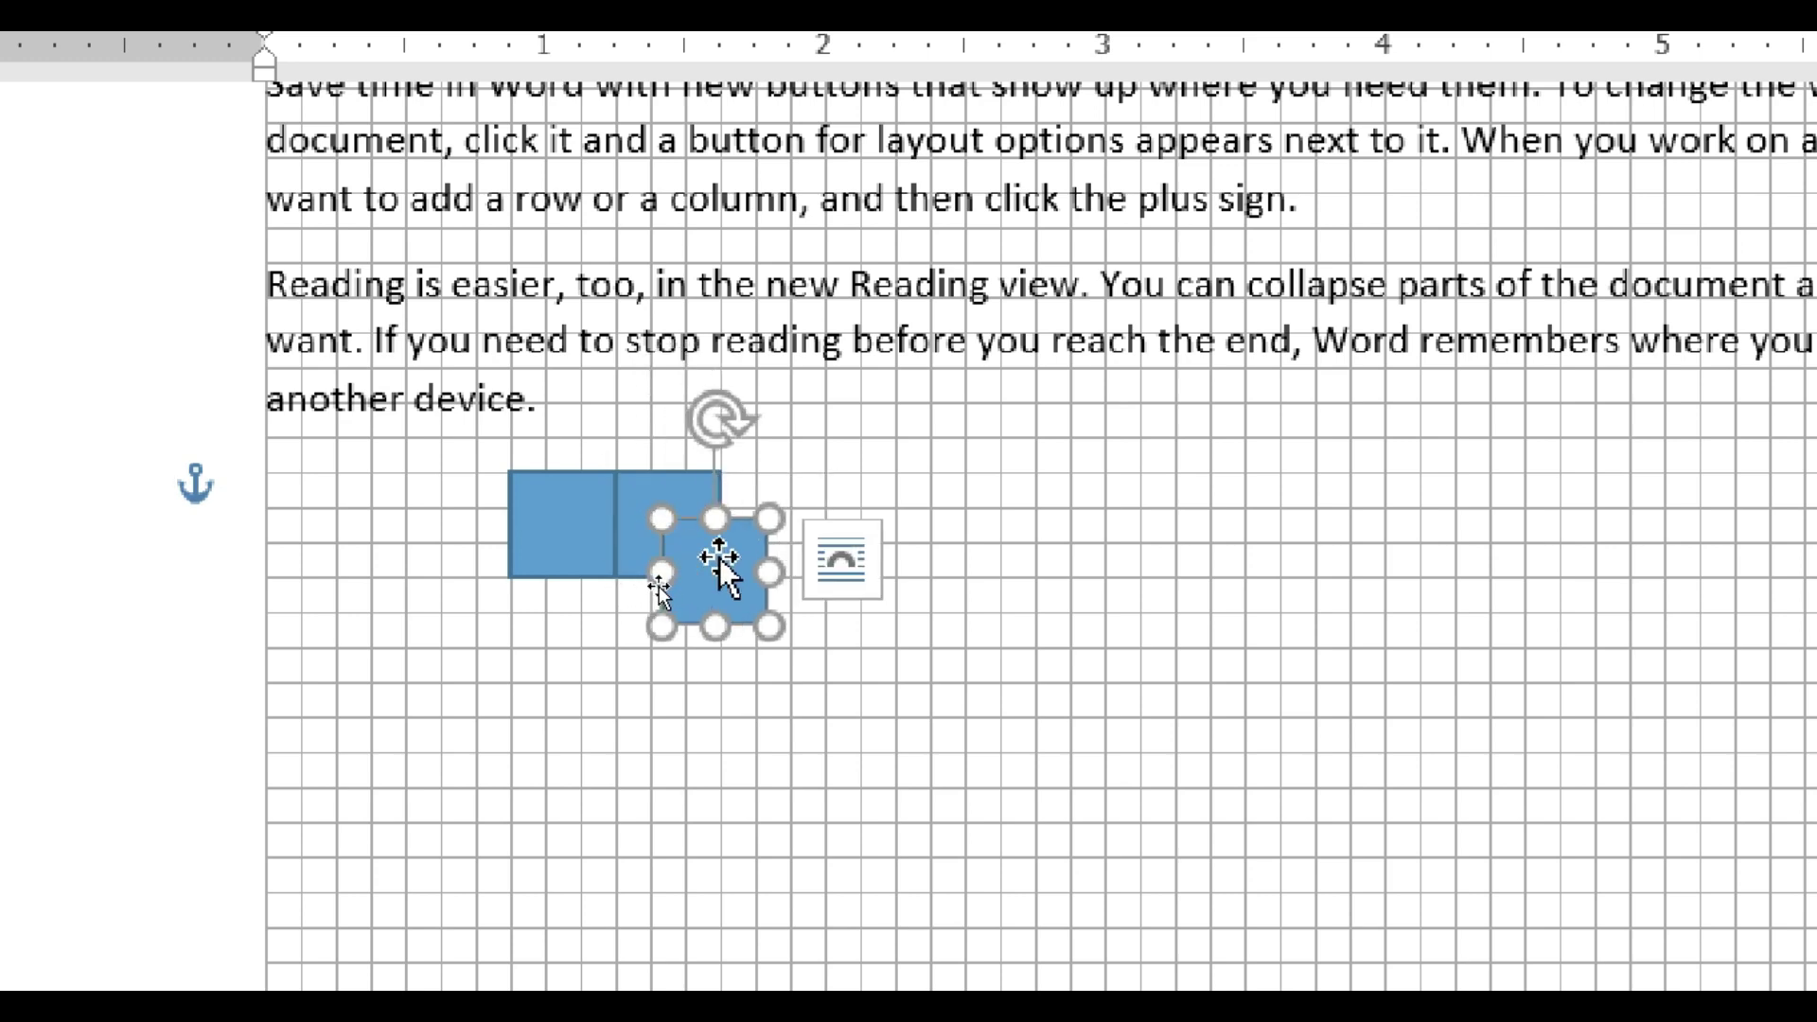
pyautogui.moveTo(720, 559); pyautogui.dragTo(800, 514)
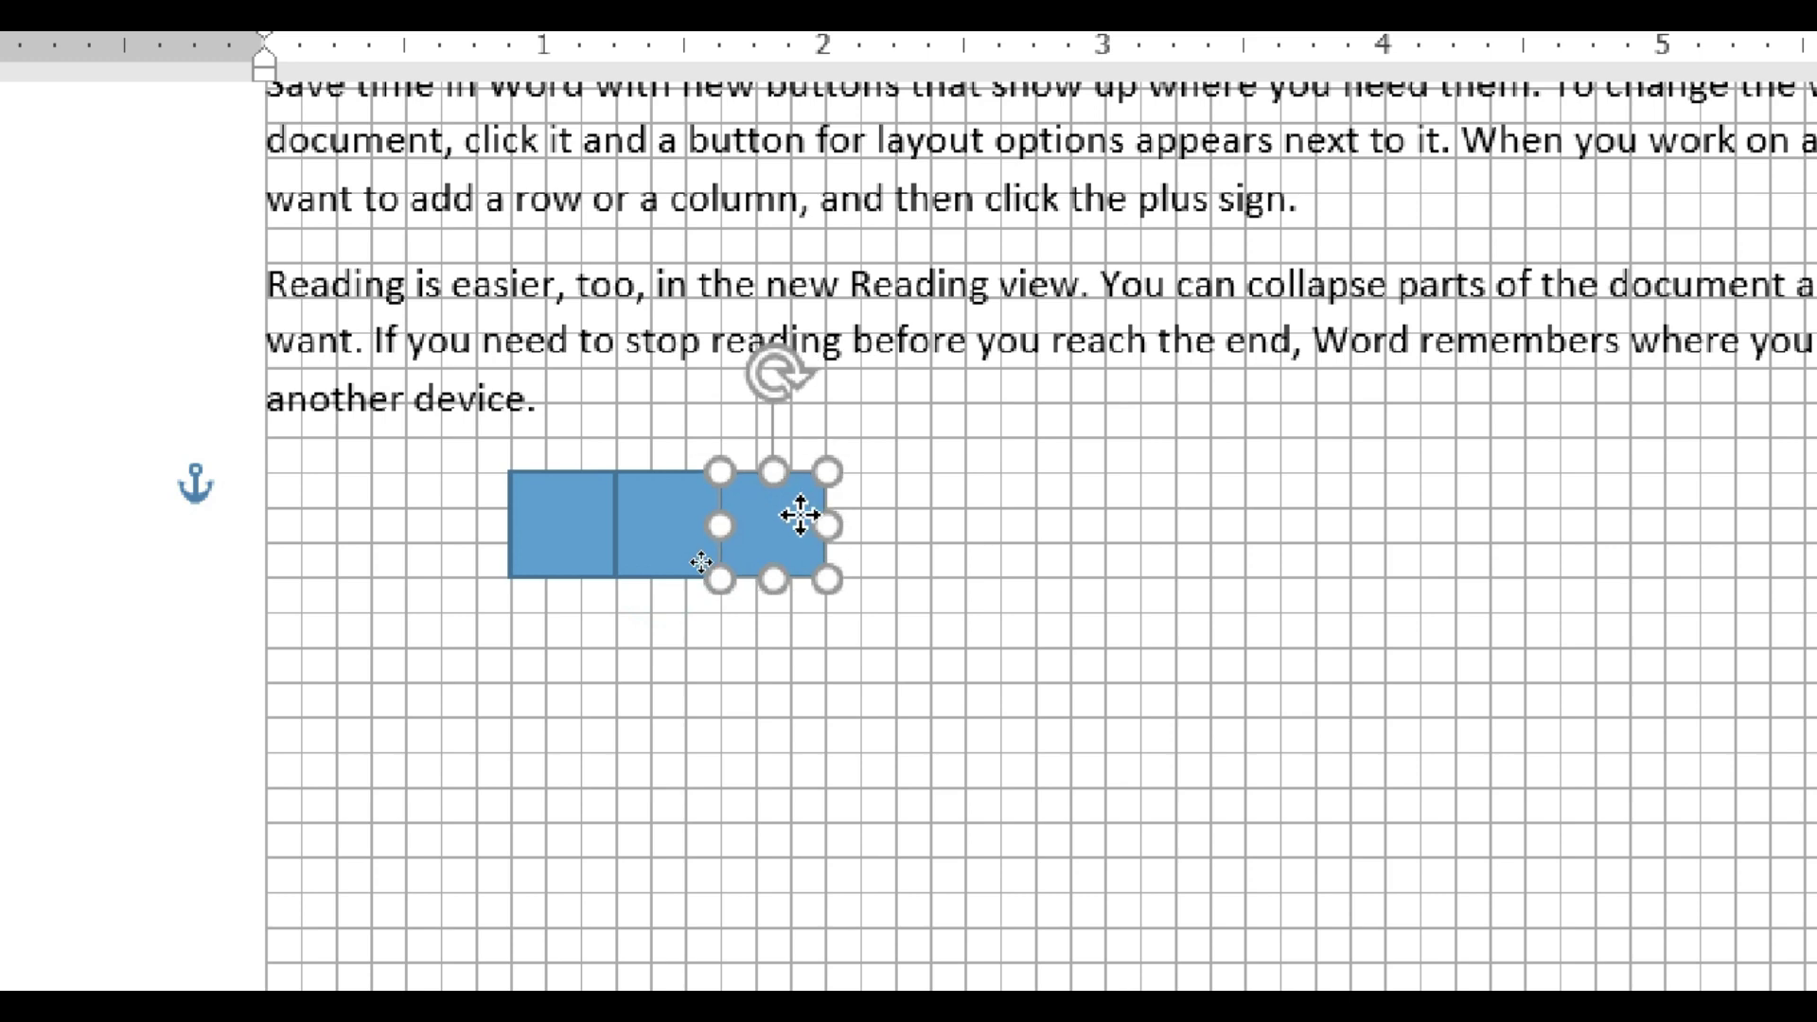
pyautogui.hotkey('ctrl', 'd')
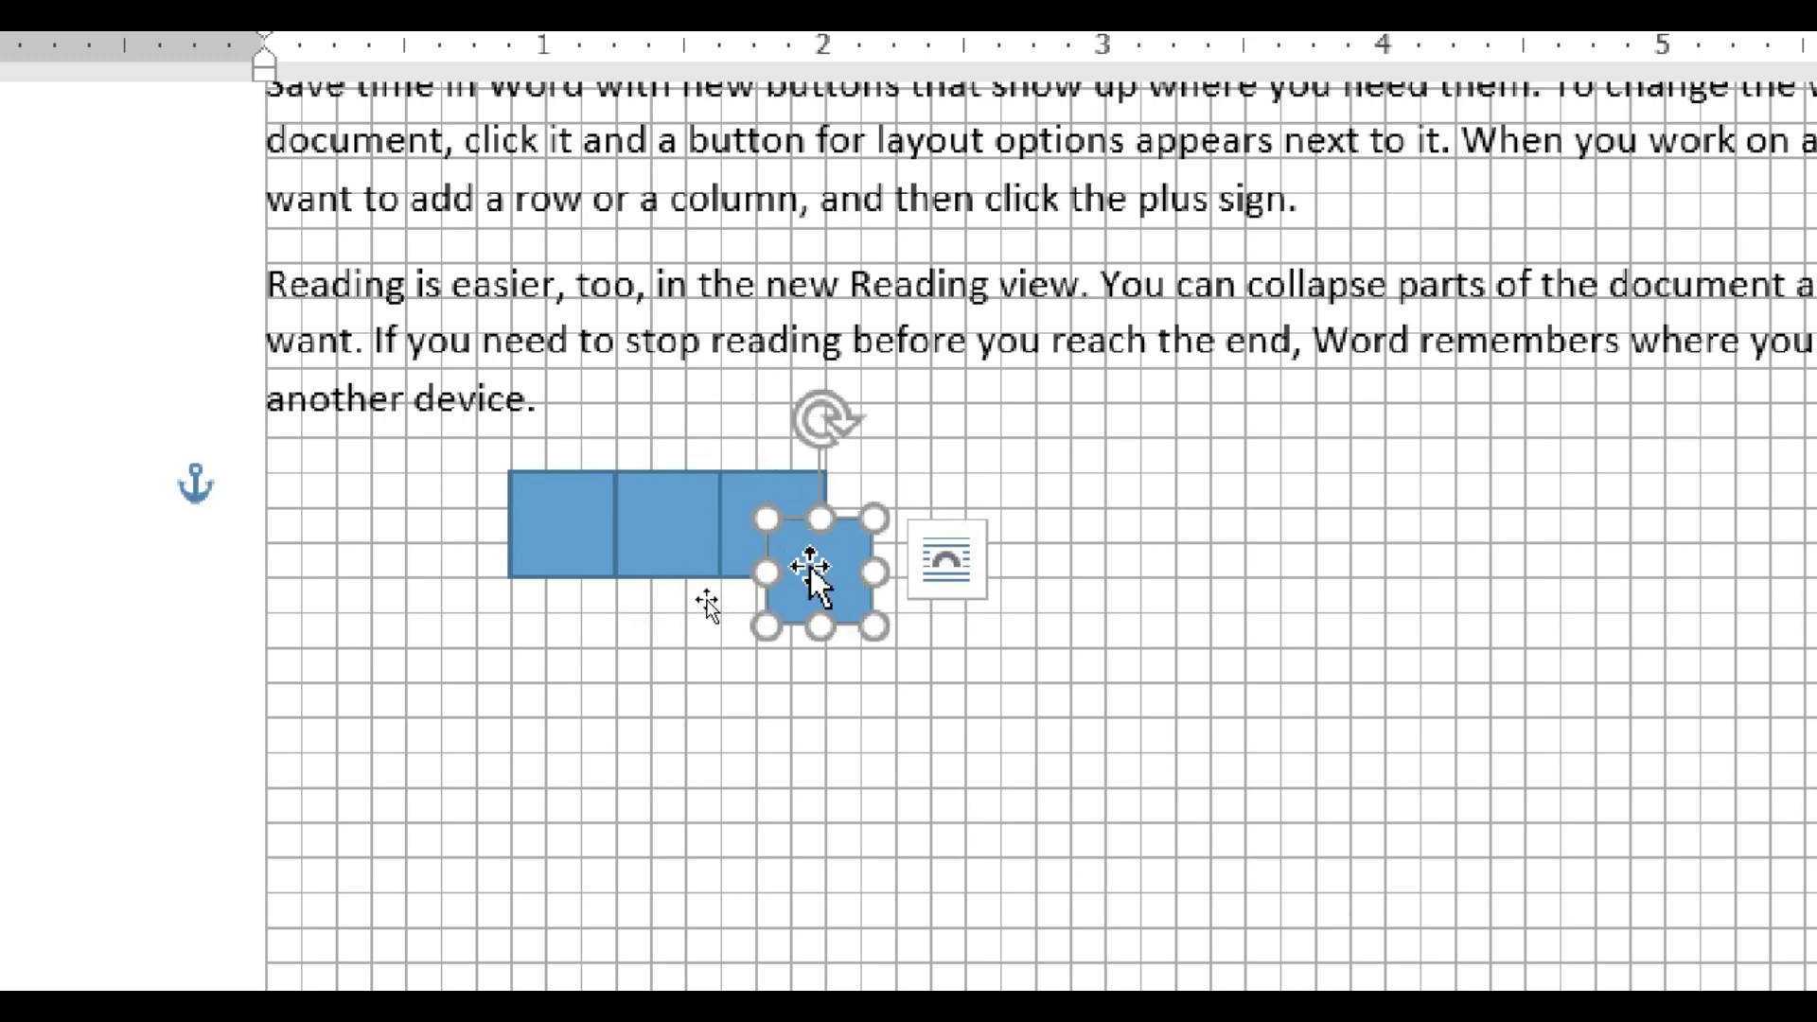
pyautogui.moveTo(811, 572); pyautogui.dragTo(874, 539)
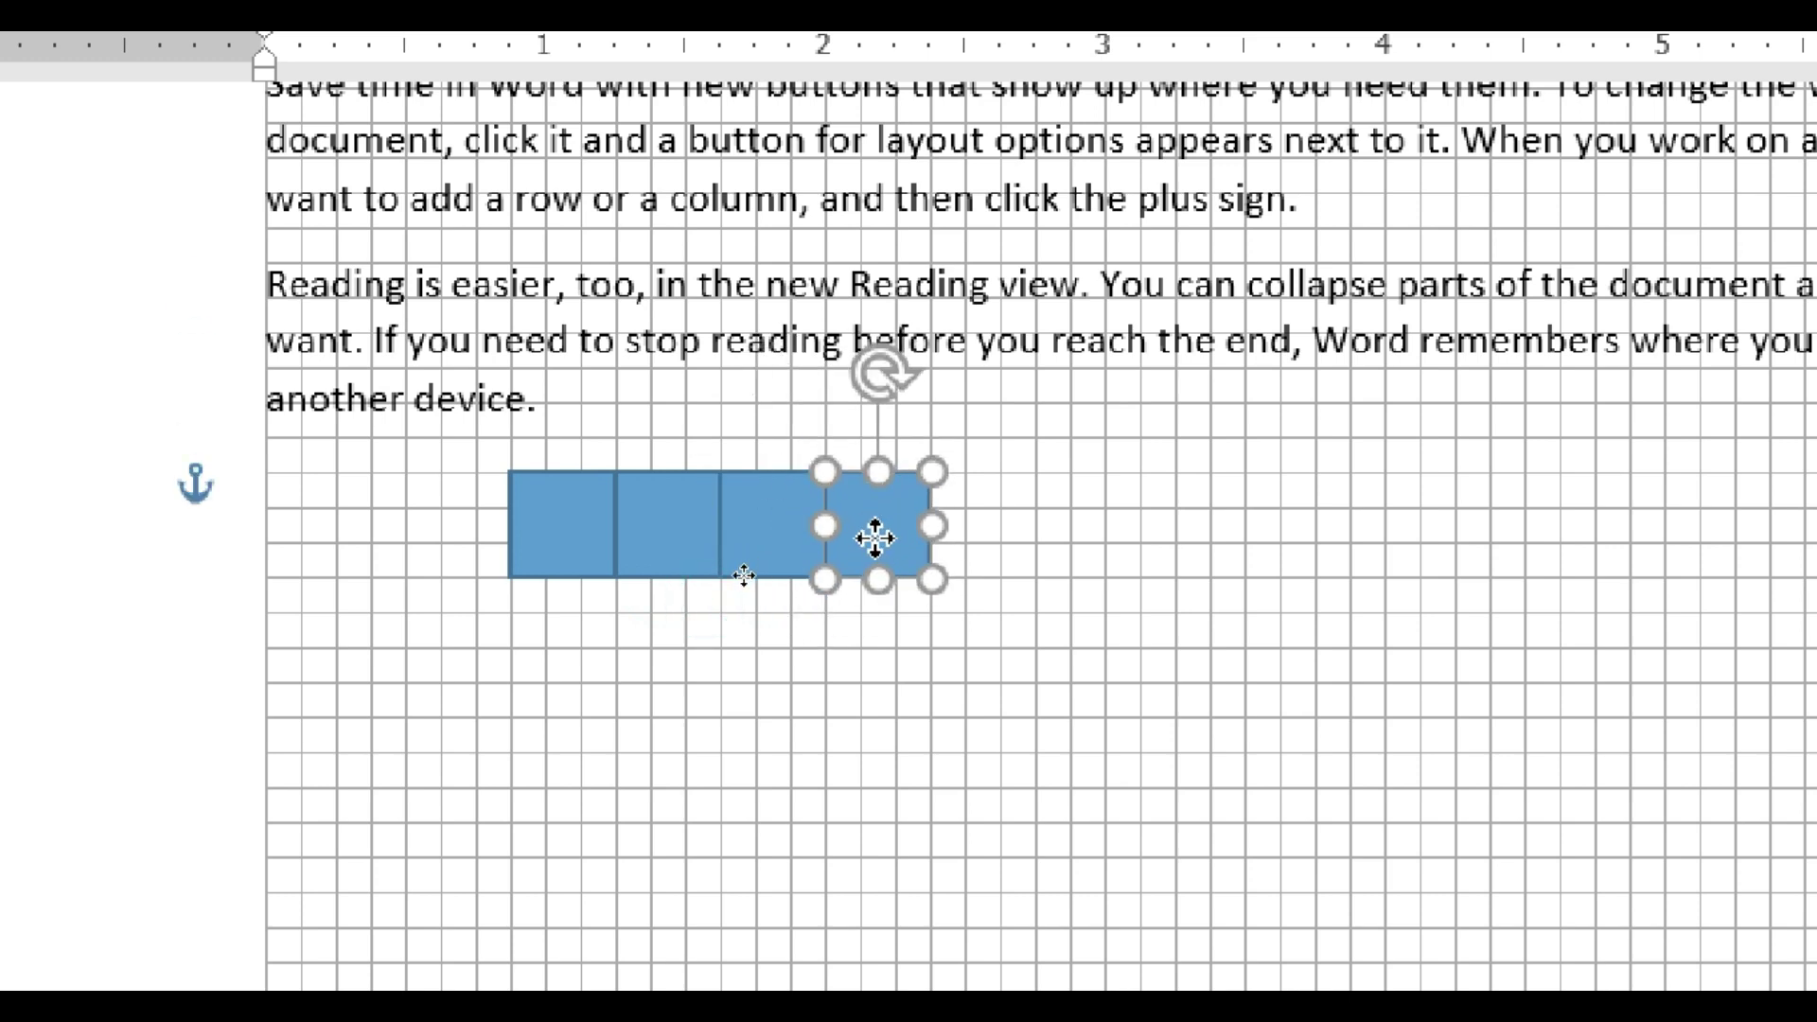
pyautogui.hotkey('ctrl', 'd')
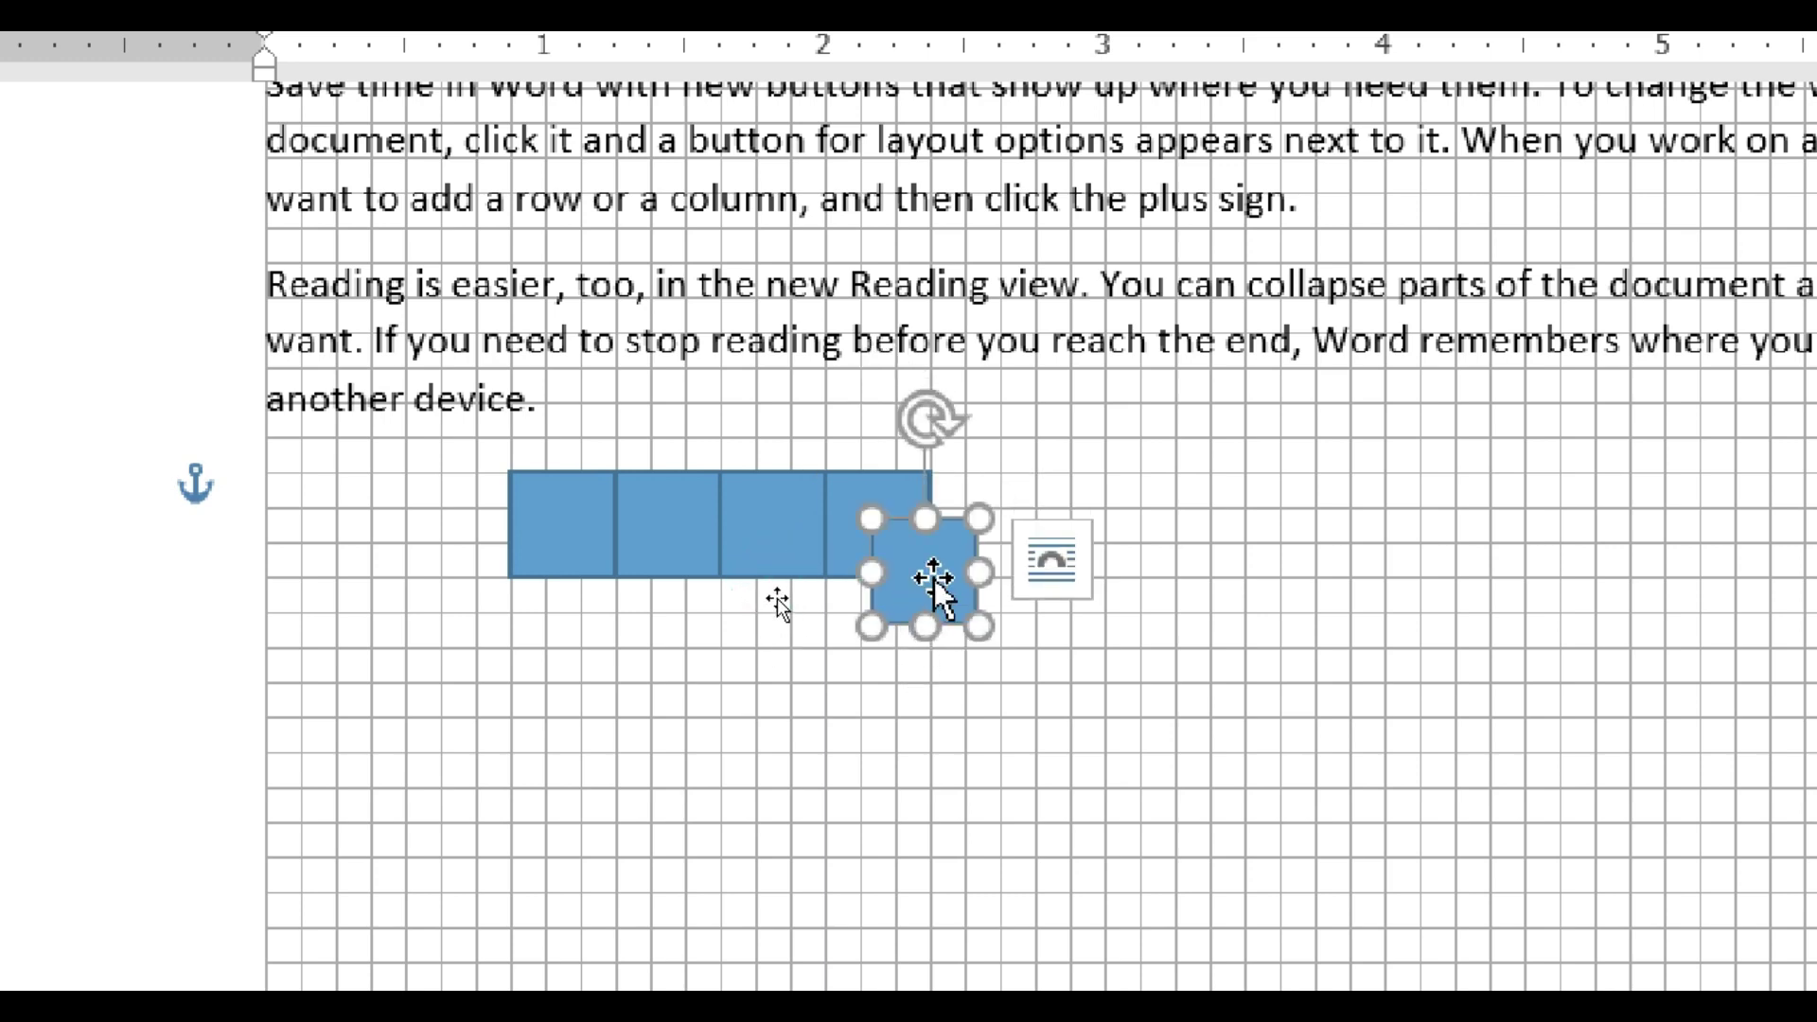
pyautogui.moveTo(934, 582); pyautogui.dragTo(983, 542)
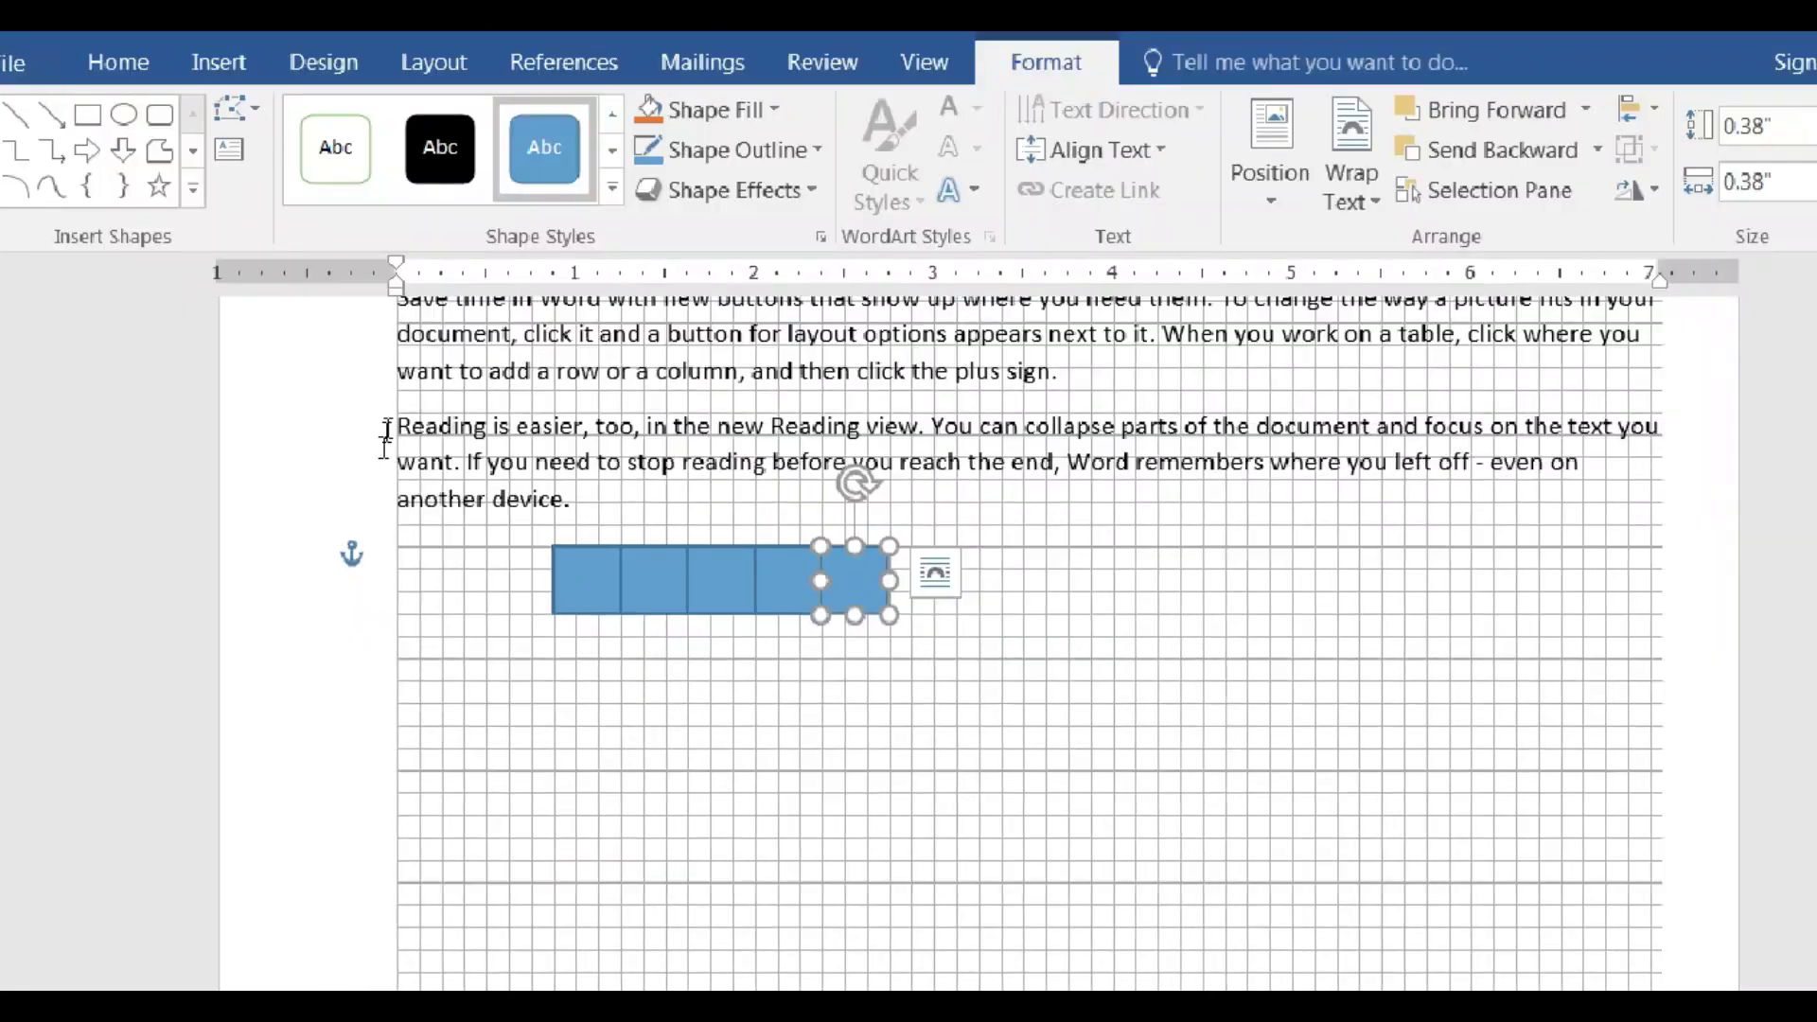
pyautogui.click(877, 561)
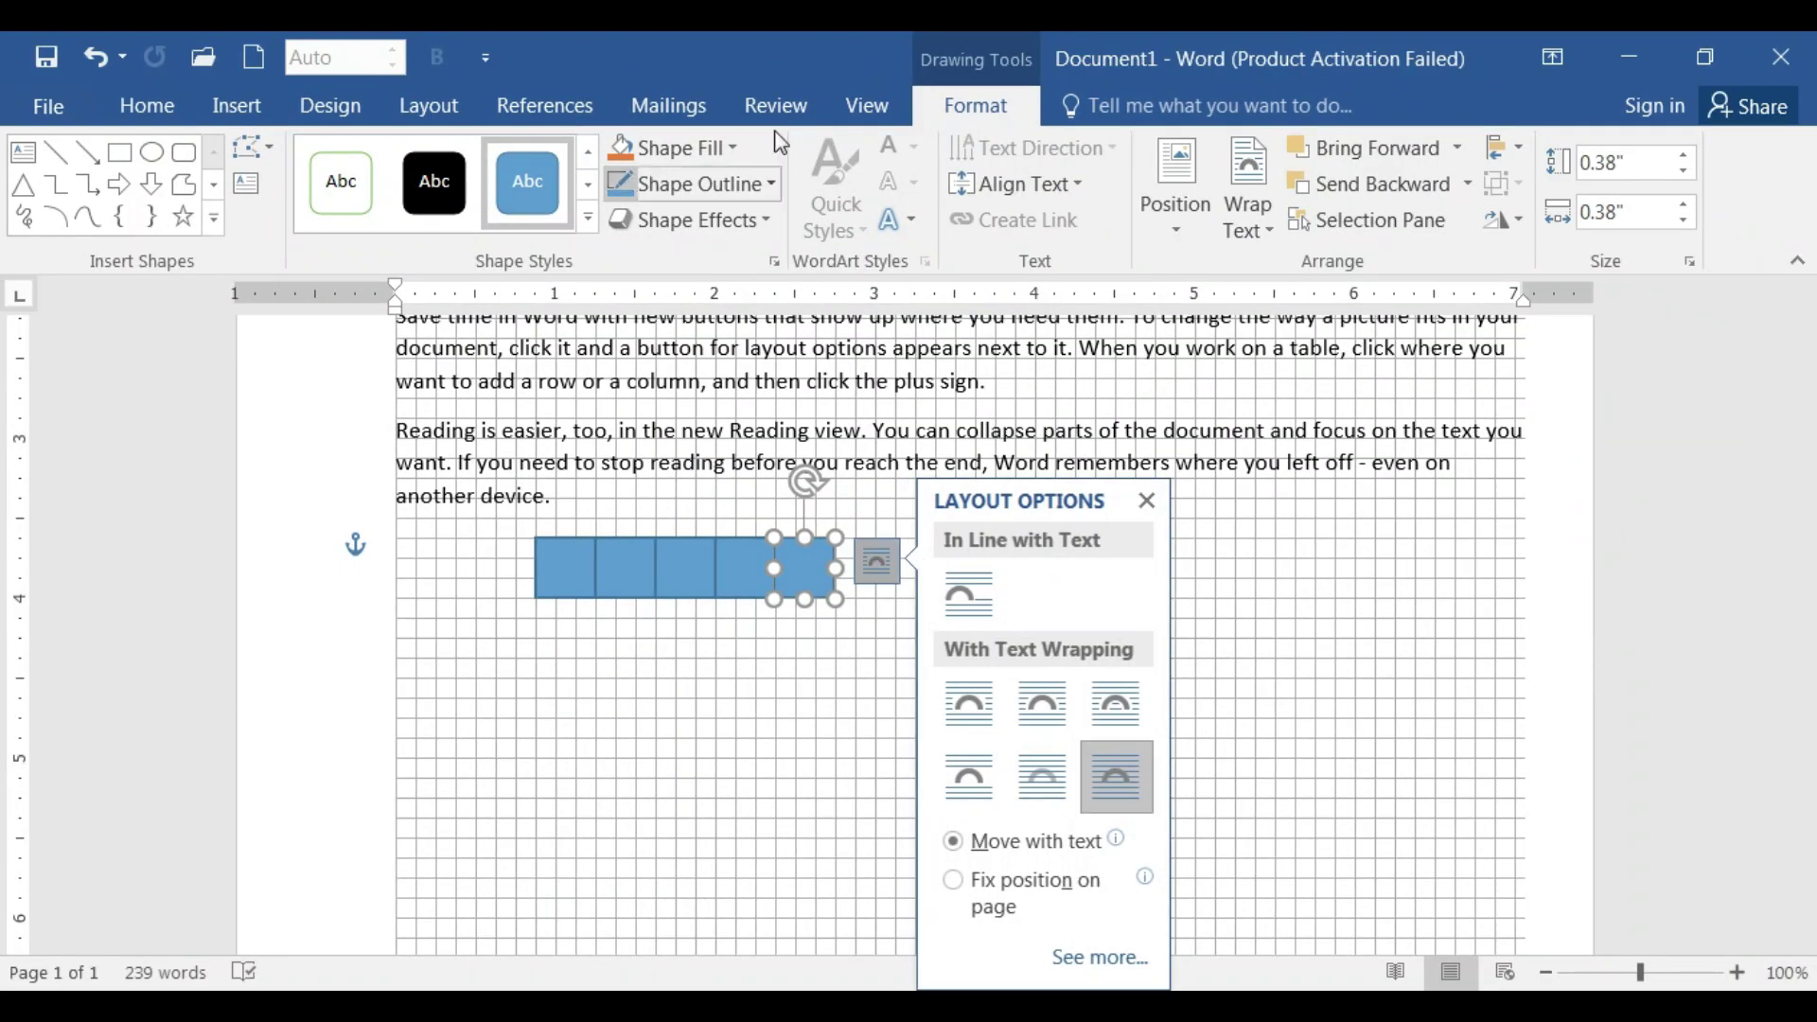
pyautogui.click(867, 105)
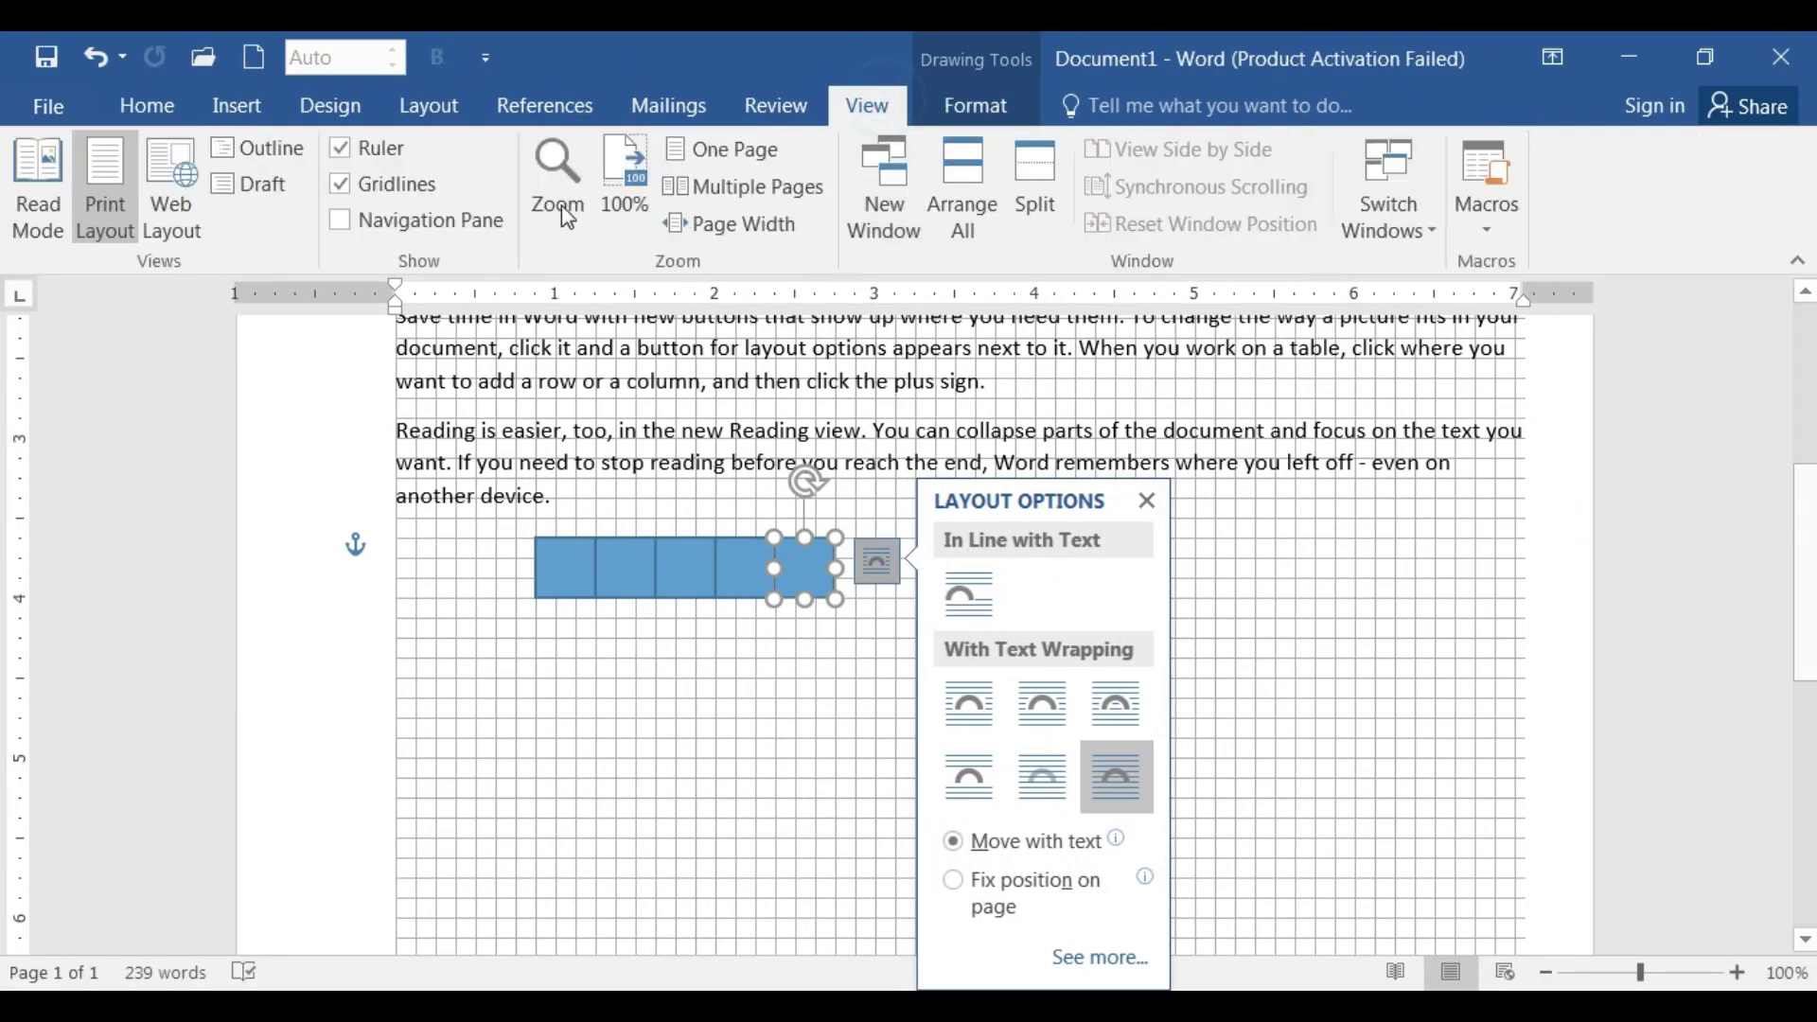
pyautogui.click(399, 189)
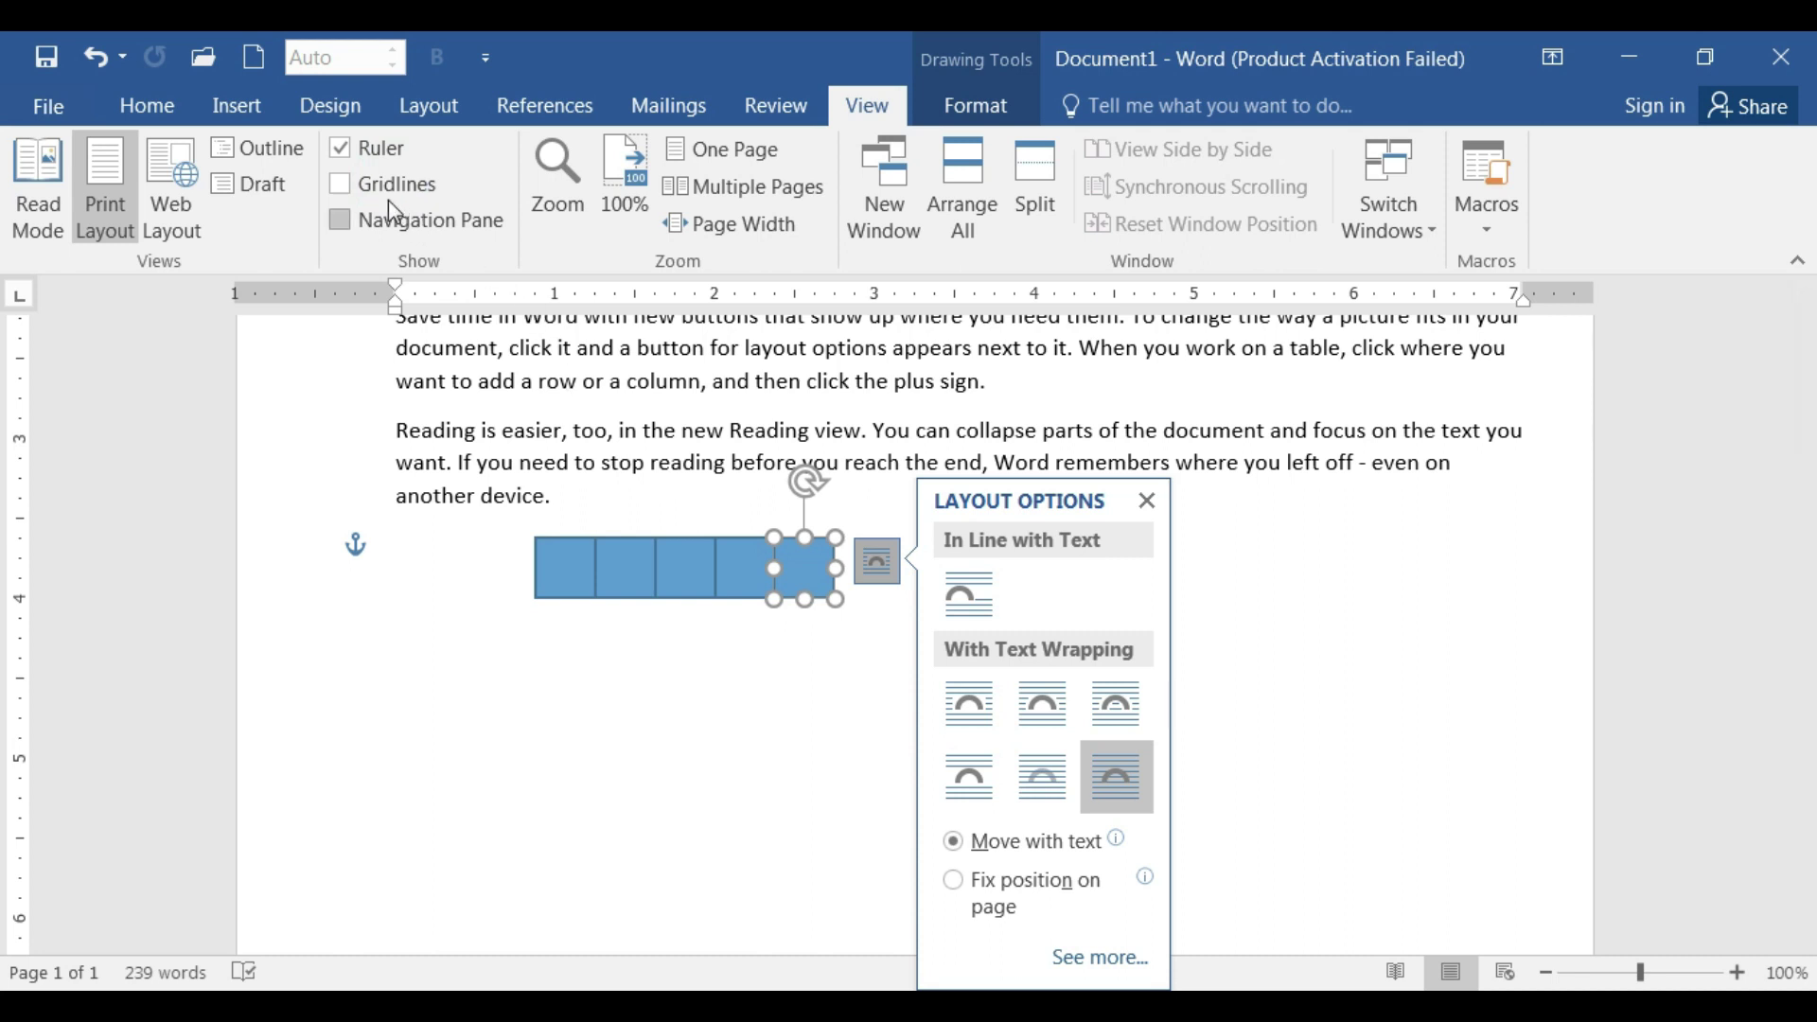
pyautogui.click(379, 190)
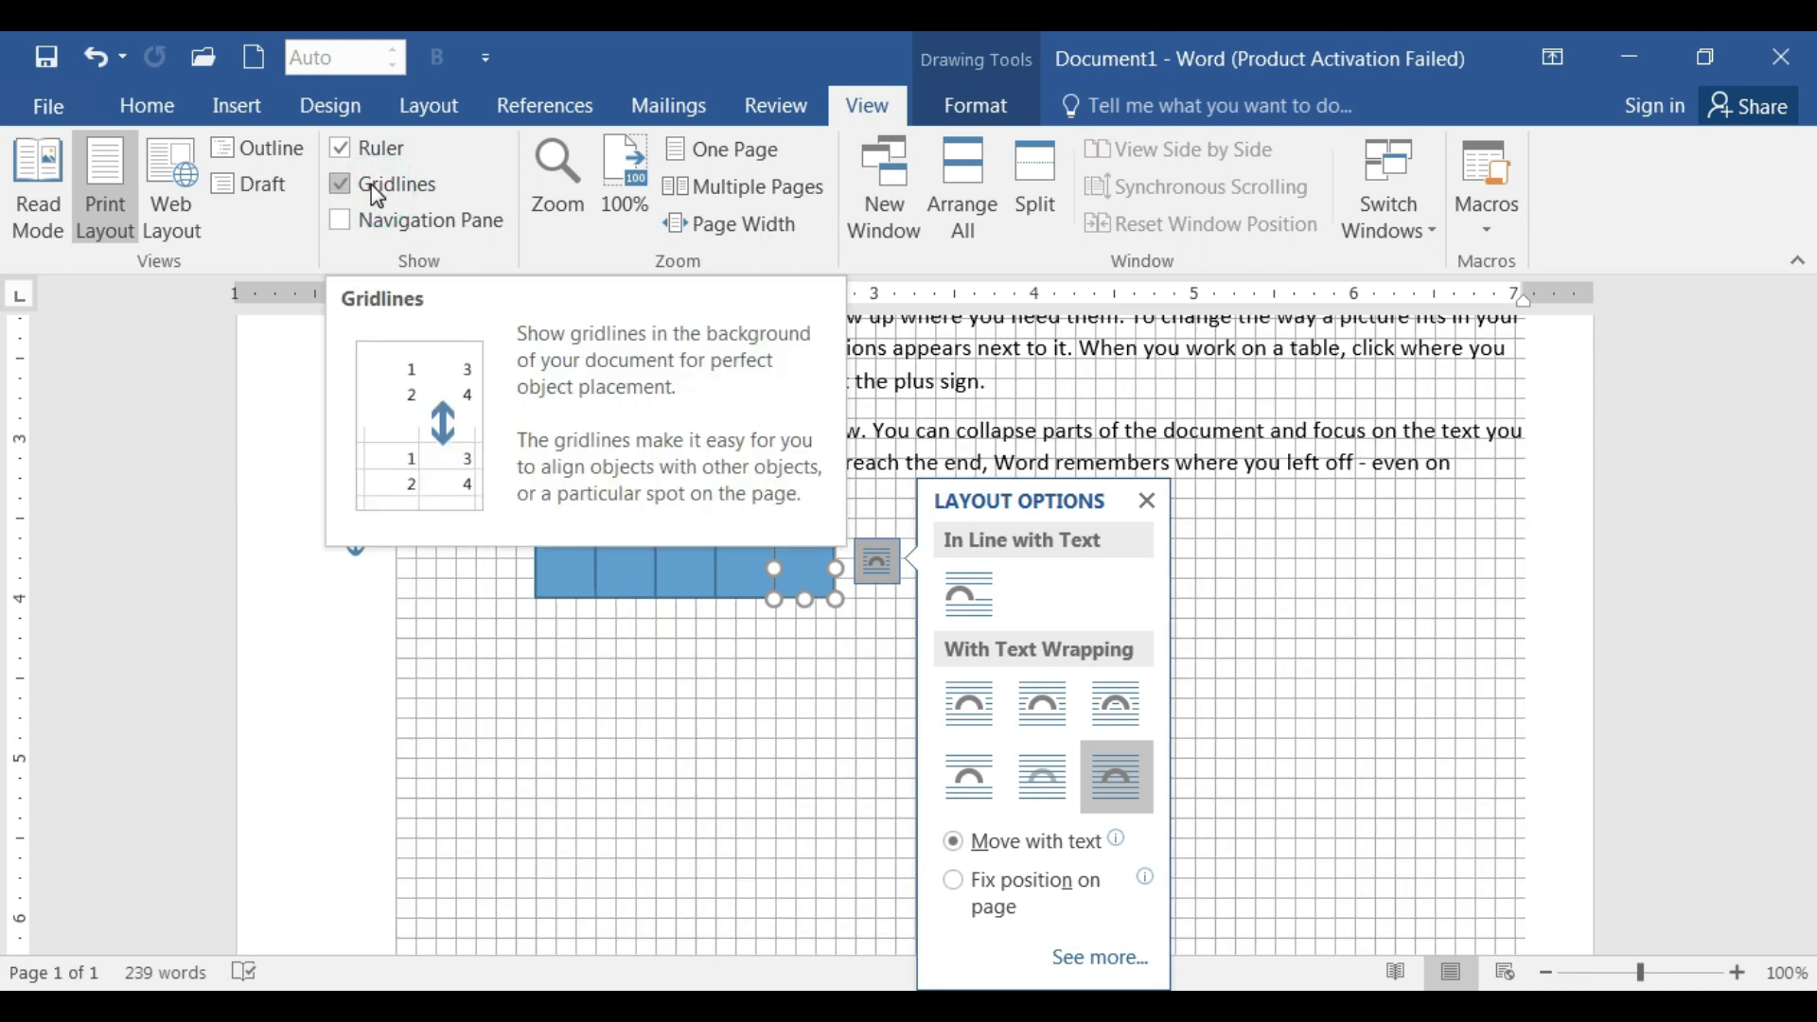
pyautogui.click(1146, 502)
pyautogui.click(730, 681)
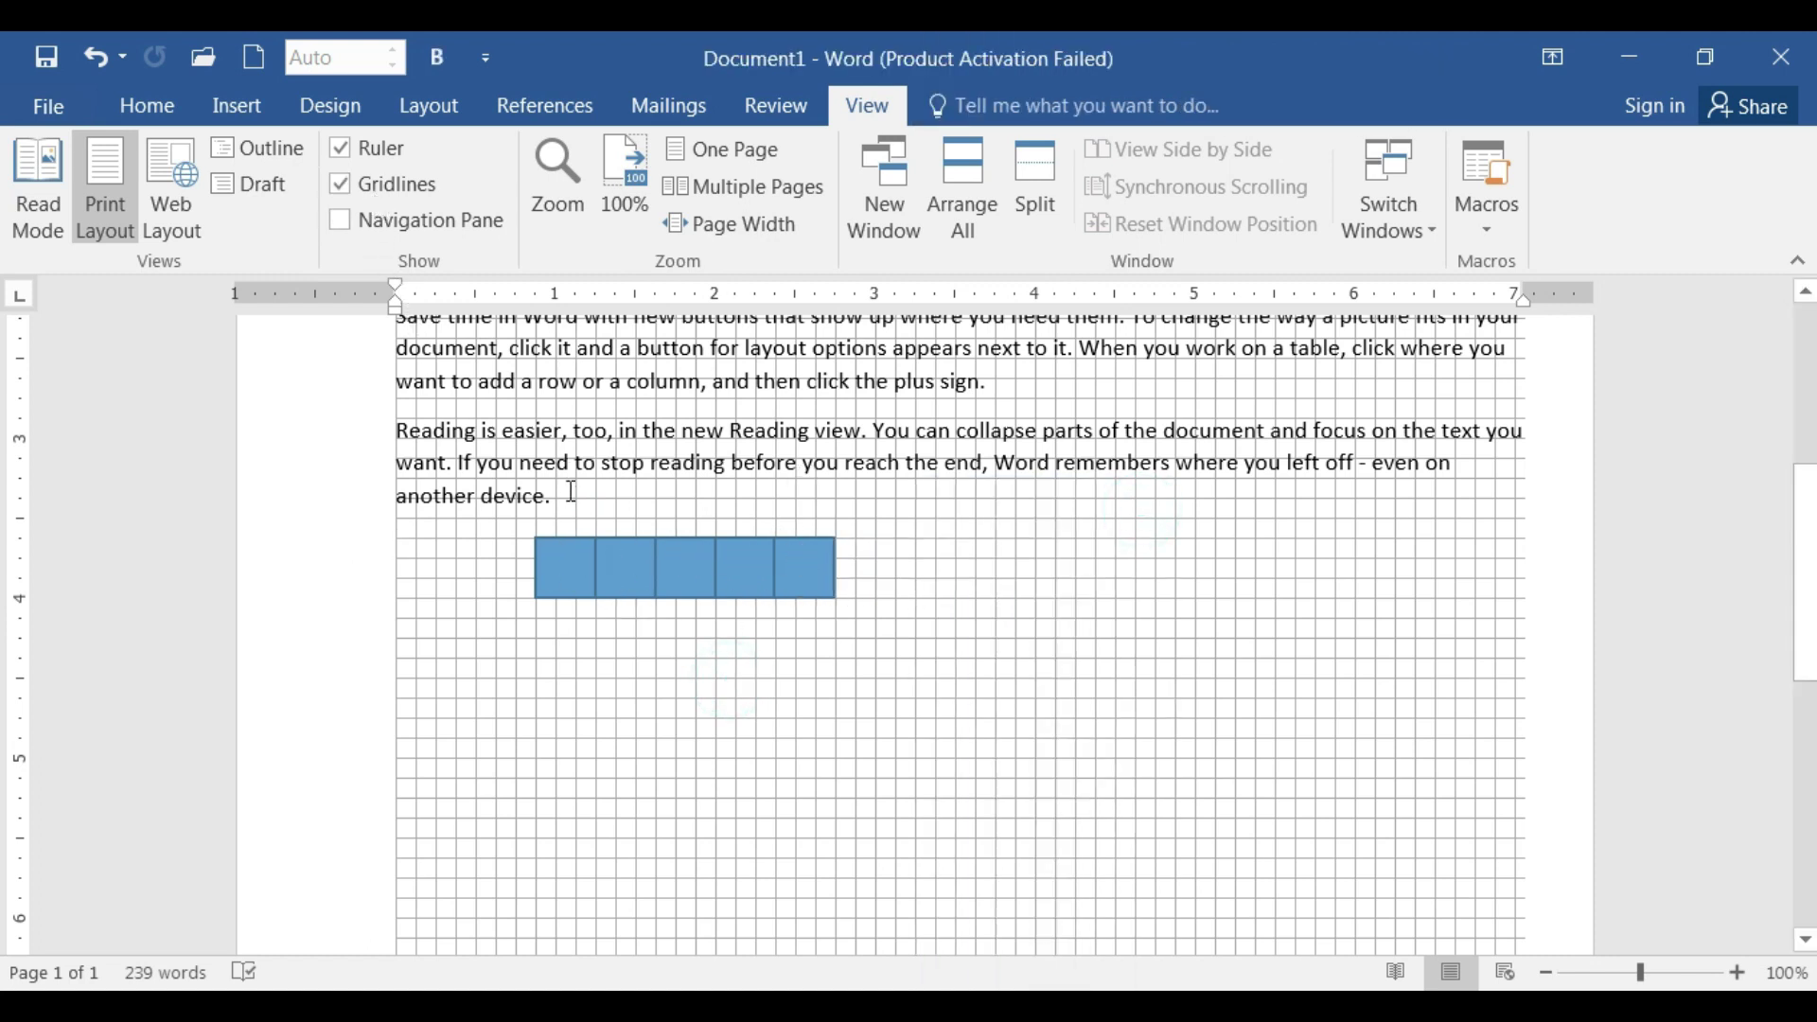
pyautogui.scroll(3, 397, 378)
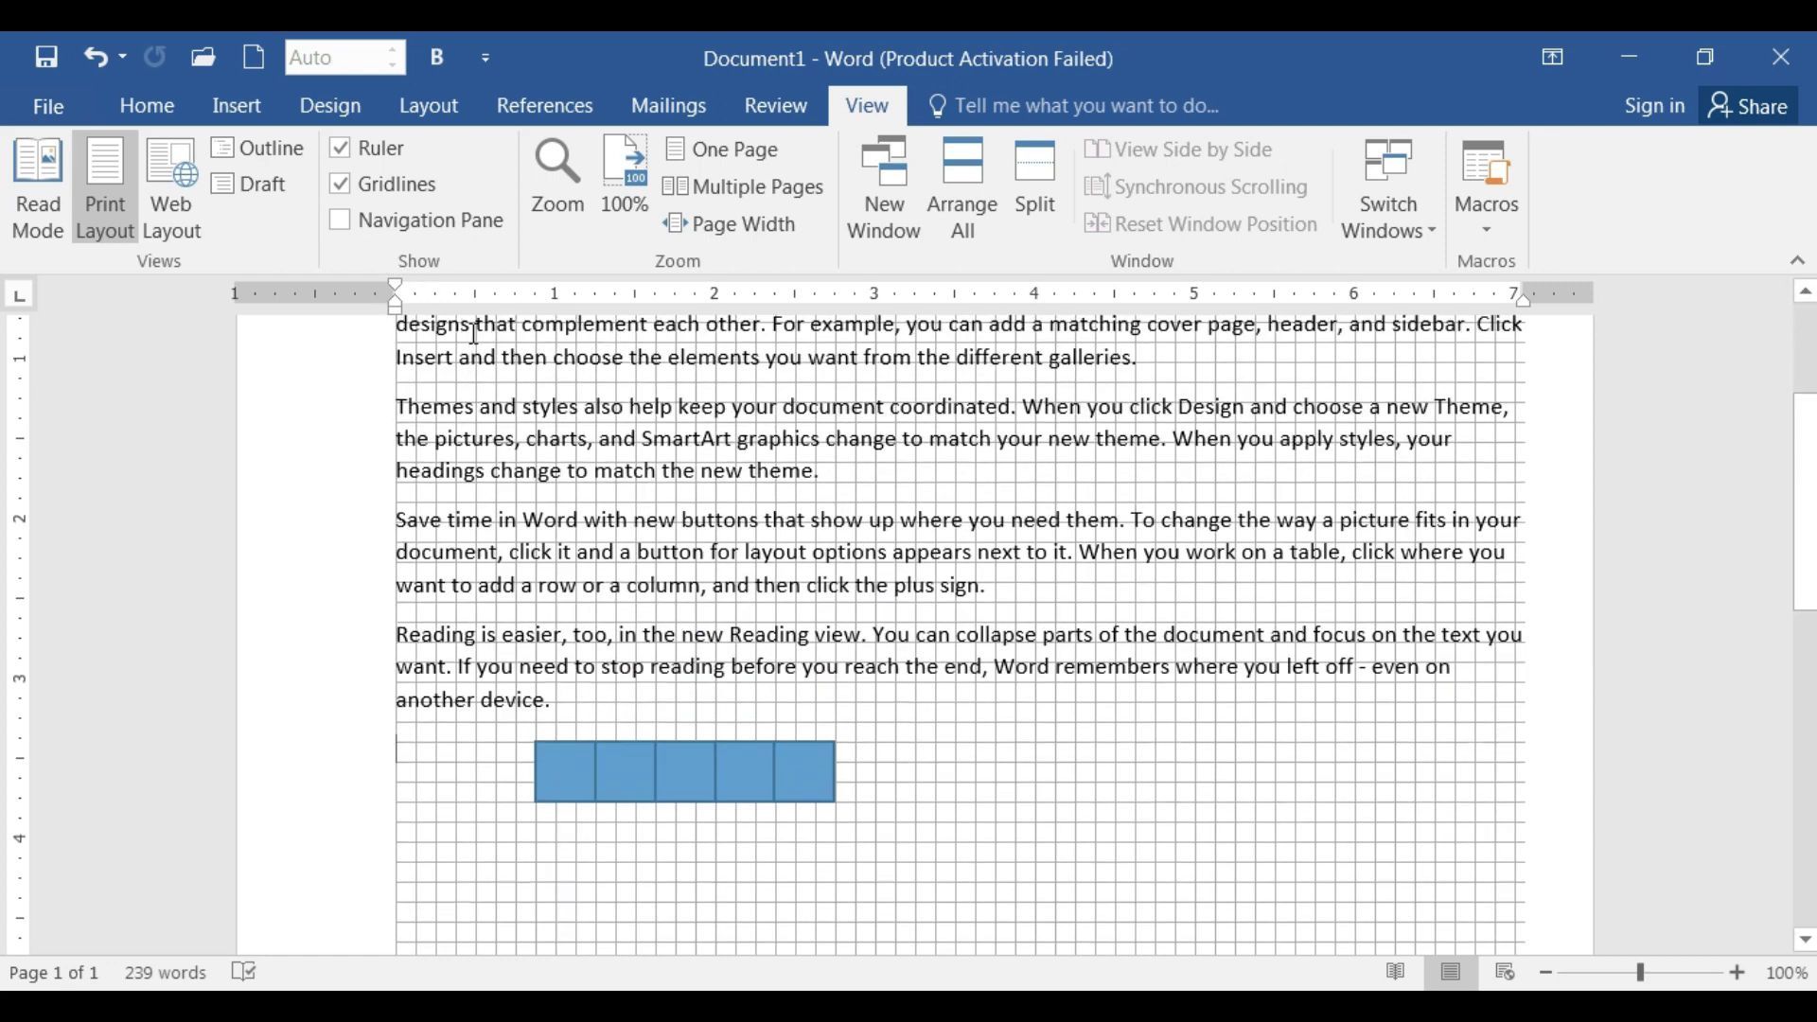
pyautogui.scroll(2, 397, 359)
# Turn off gridlines and search the document for 'video' in the Navigation pane
pyautogui.click(410, 207)
pyautogui.click(393, 183)
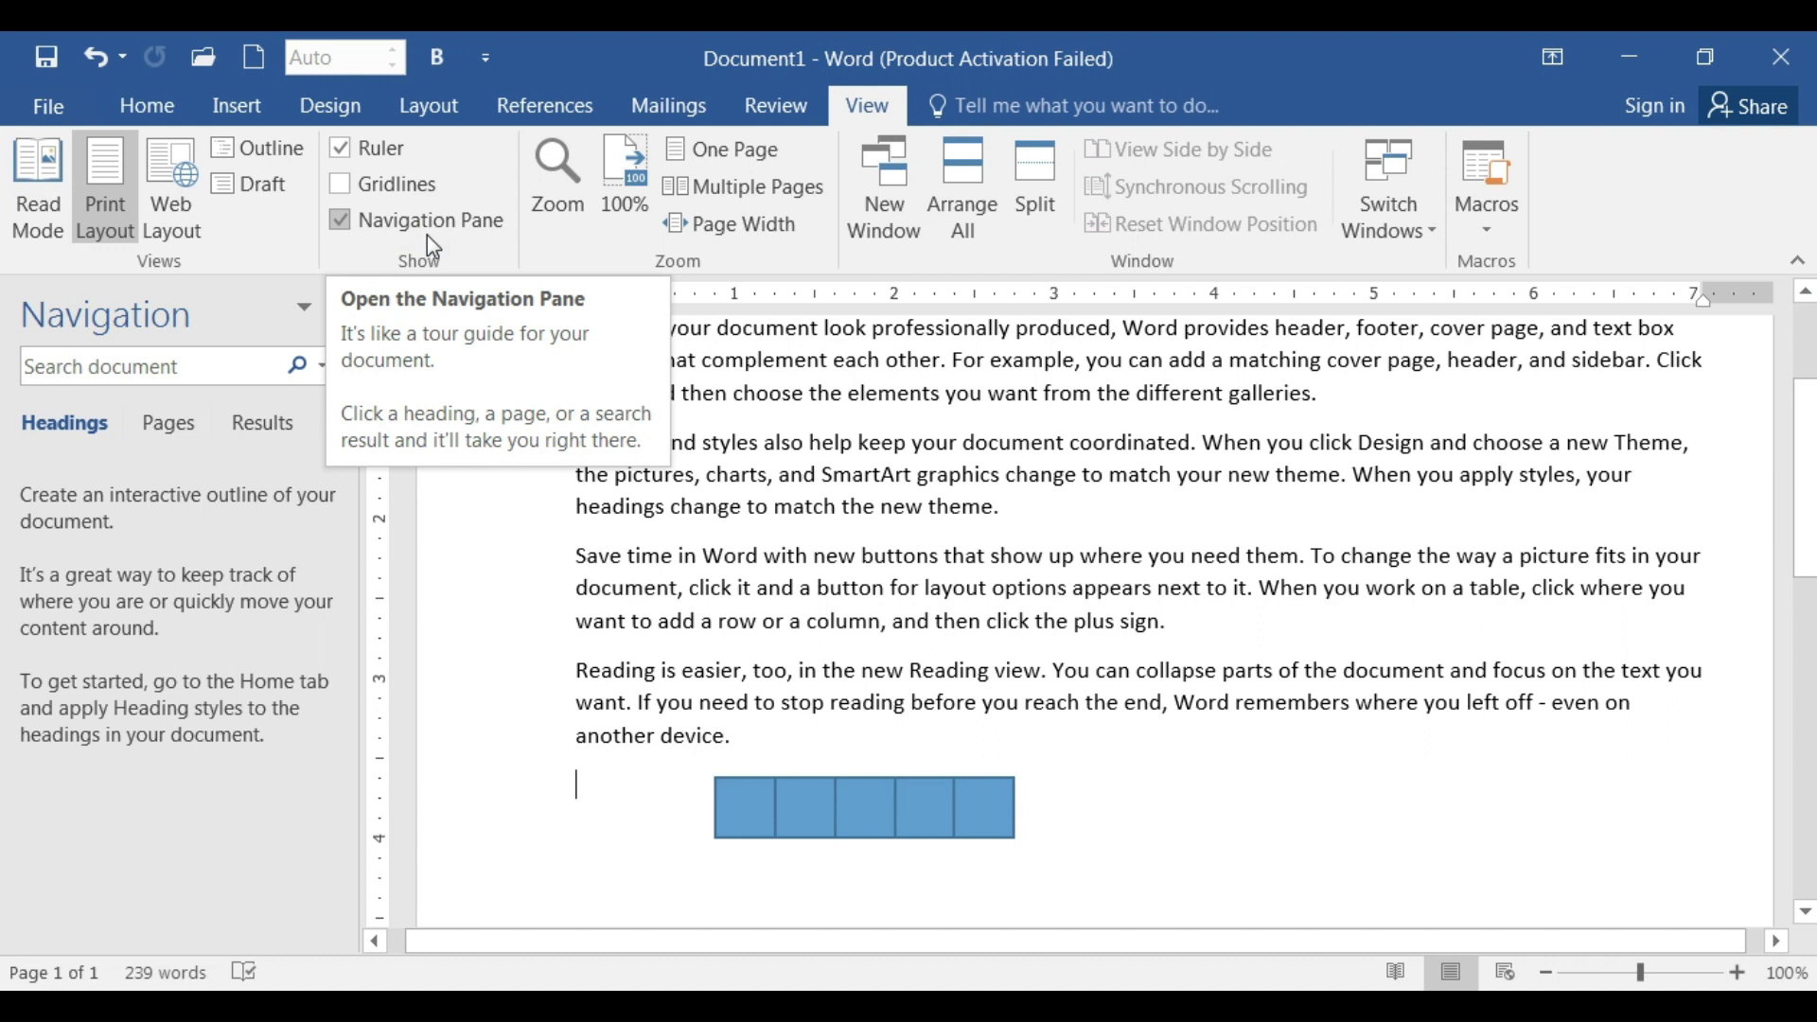
pyautogui.moveTo(149, 366)
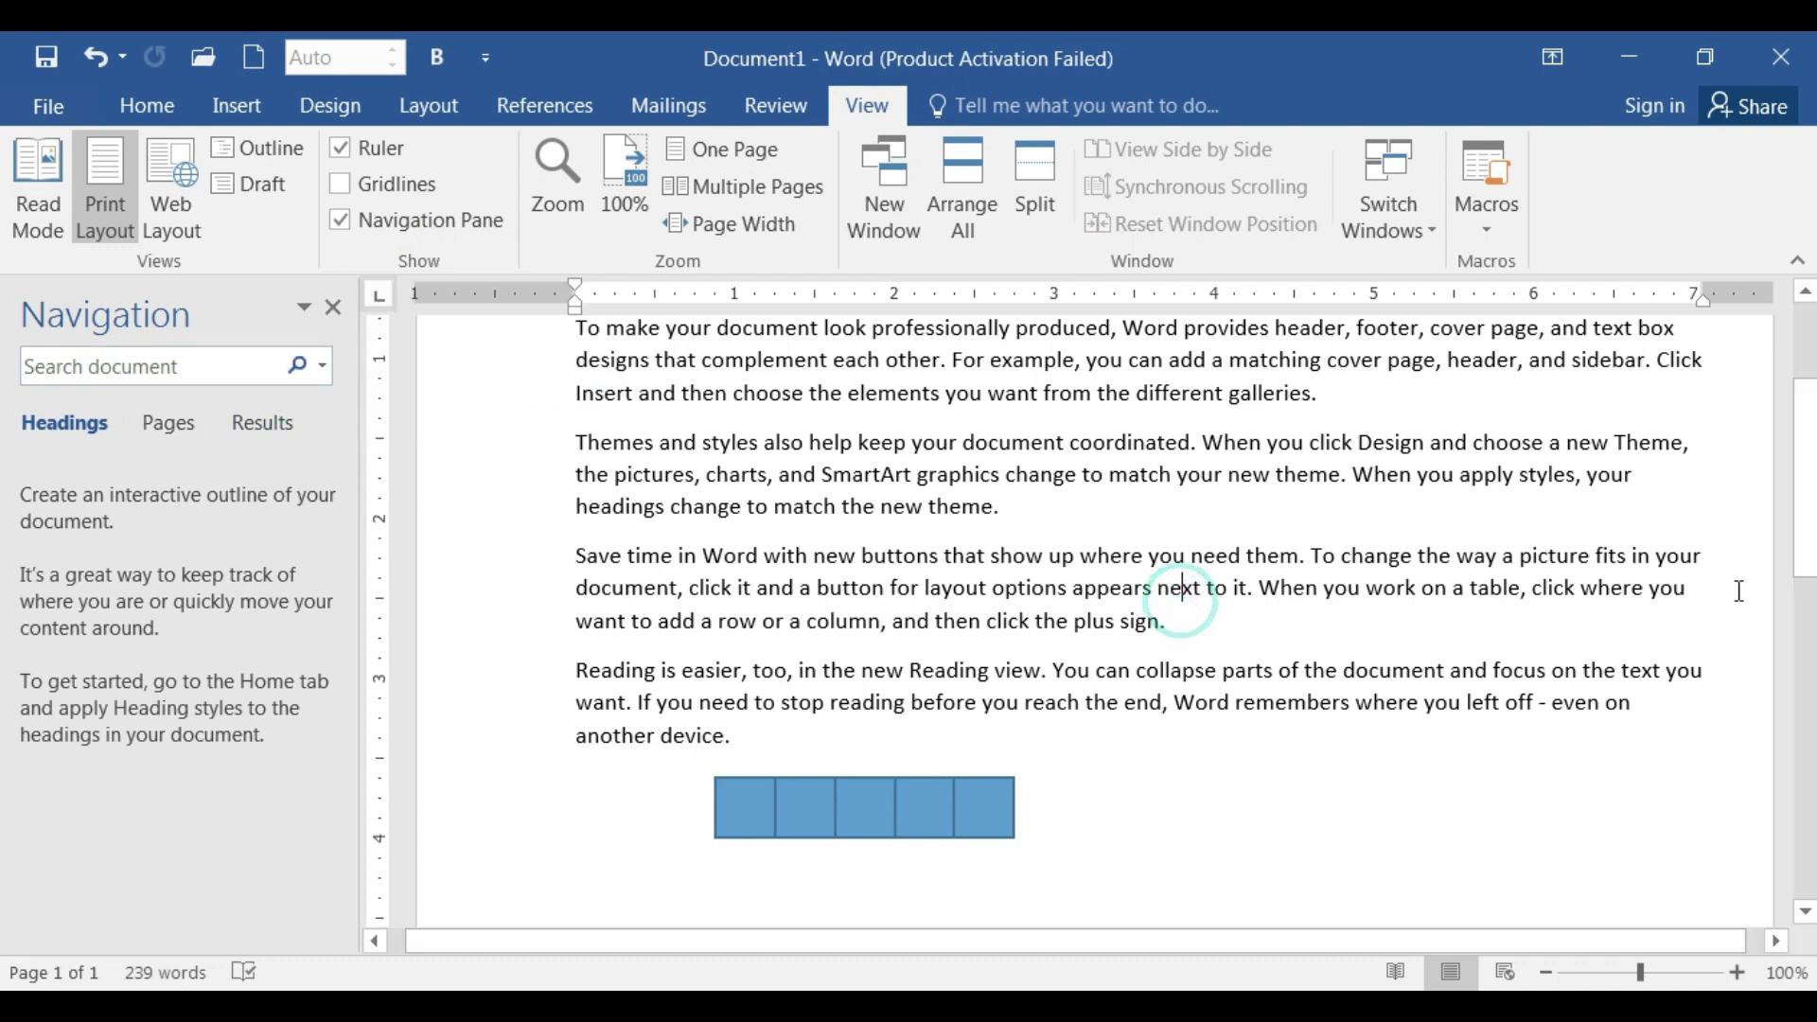
pyautogui.scroll(4, 562, 486)
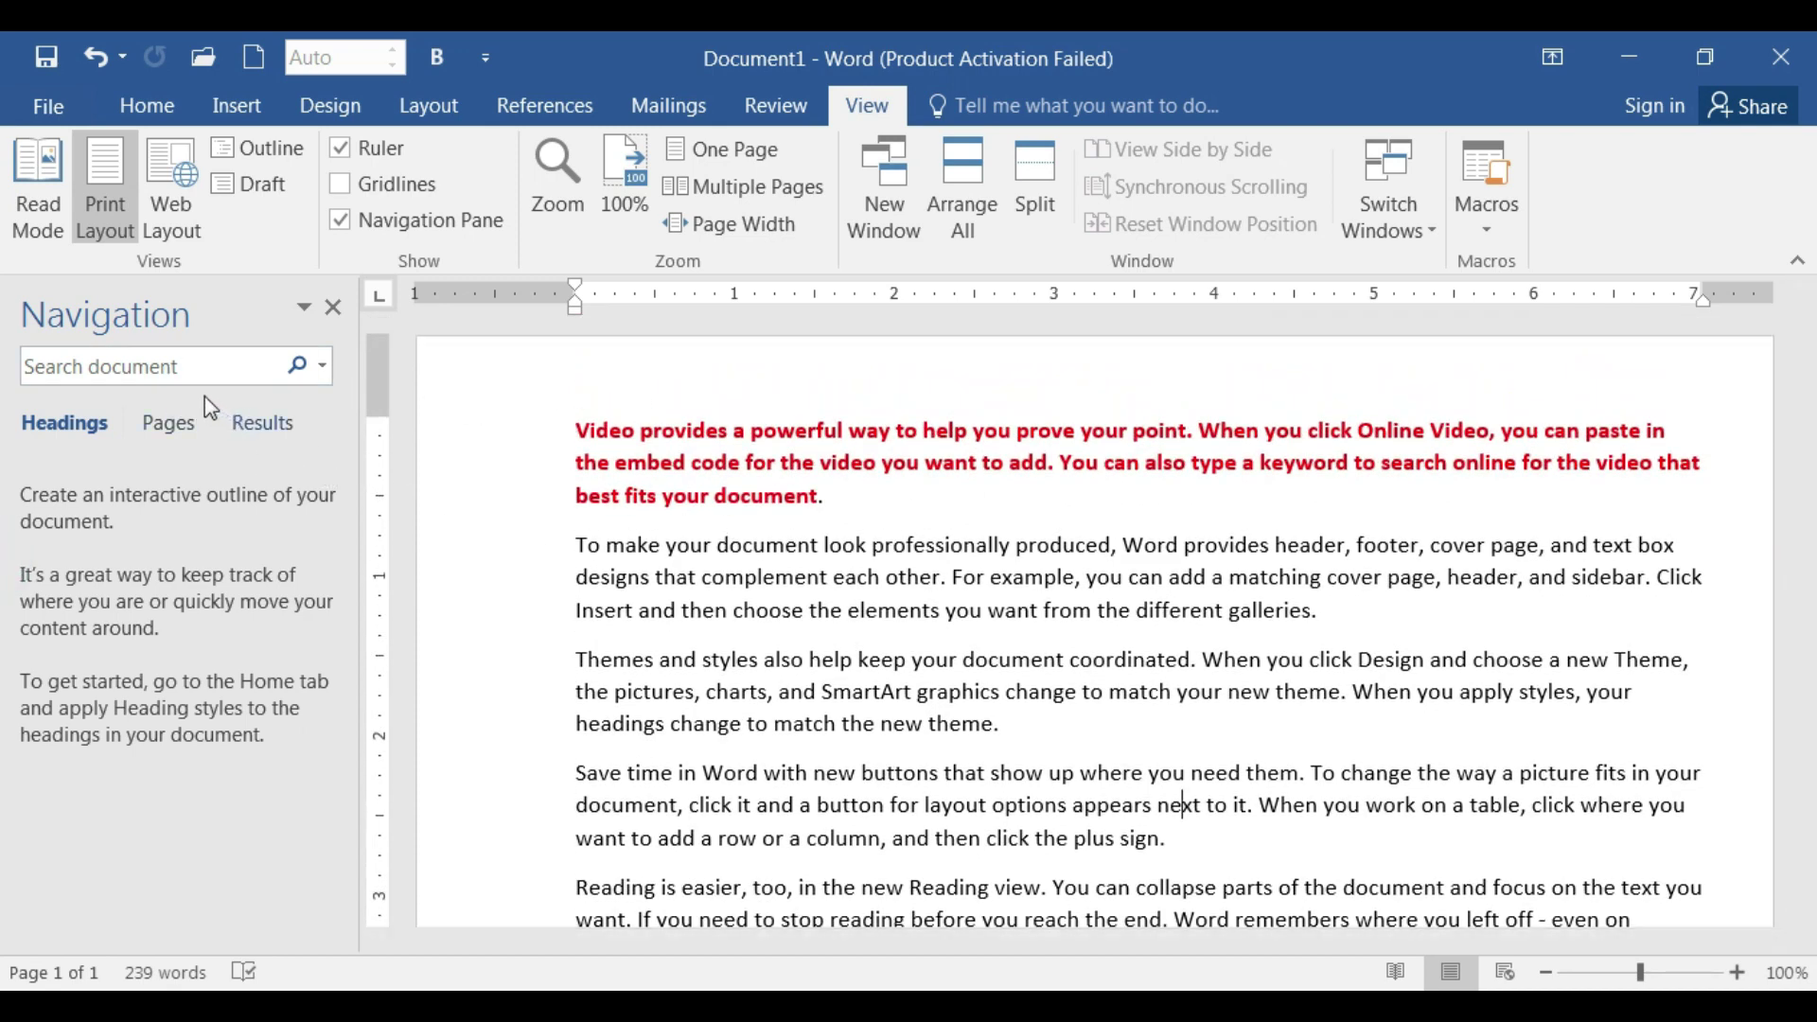
pyautogui.click(189, 372)
pyautogui.write('video')
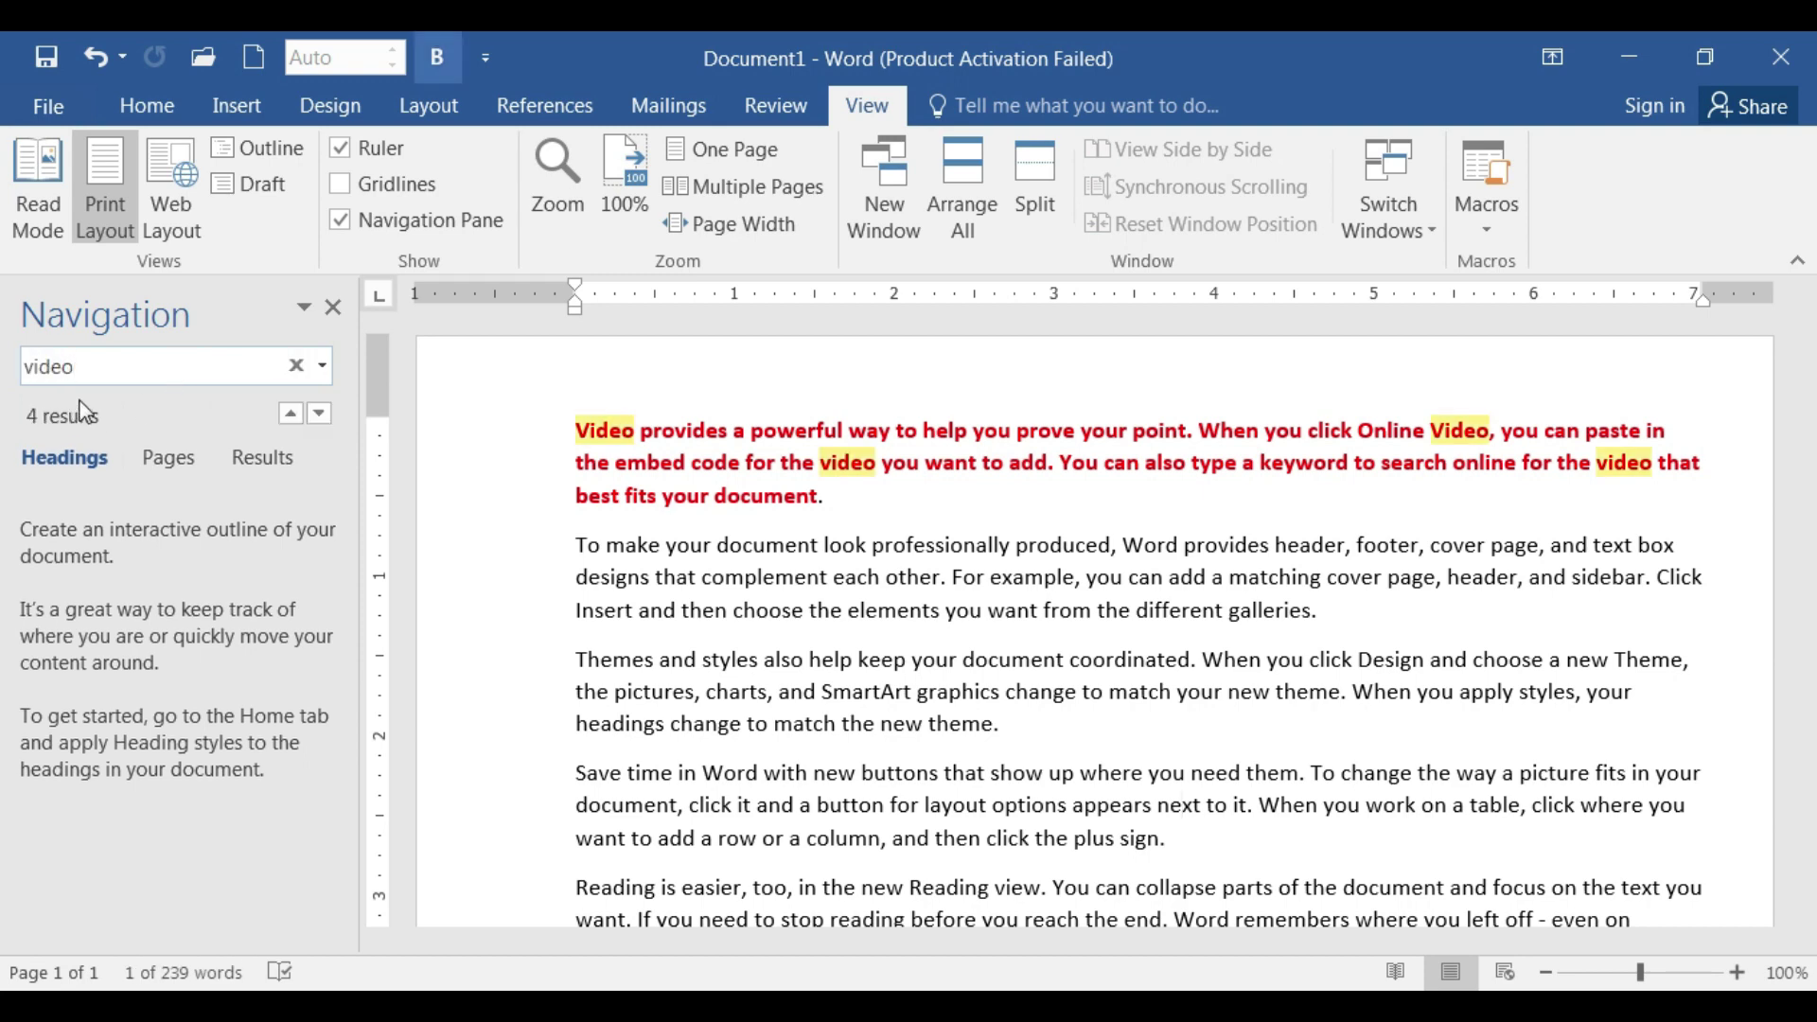
pyautogui.press('Return')
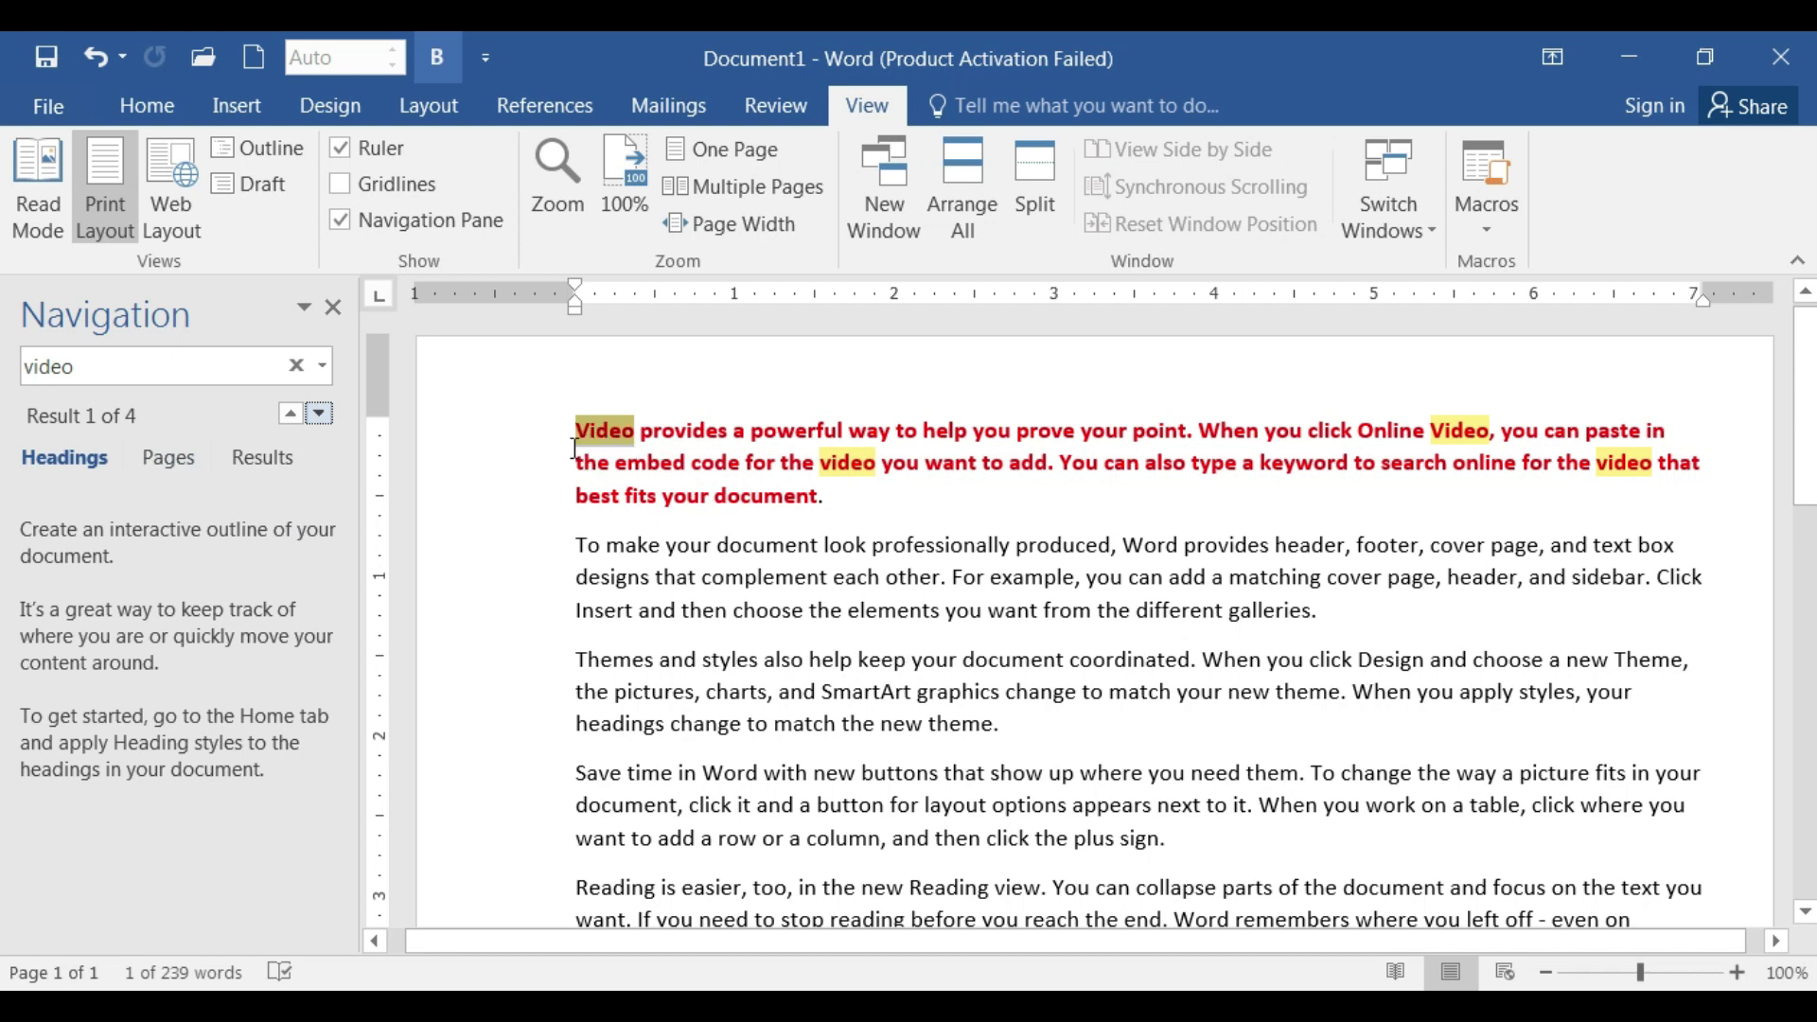
# Set the first paragraph's font colour to Automatic black, then rerun the 'video' search
pyautogui.moveTo(828, 490); pyautogui.dragTo(574, 416)
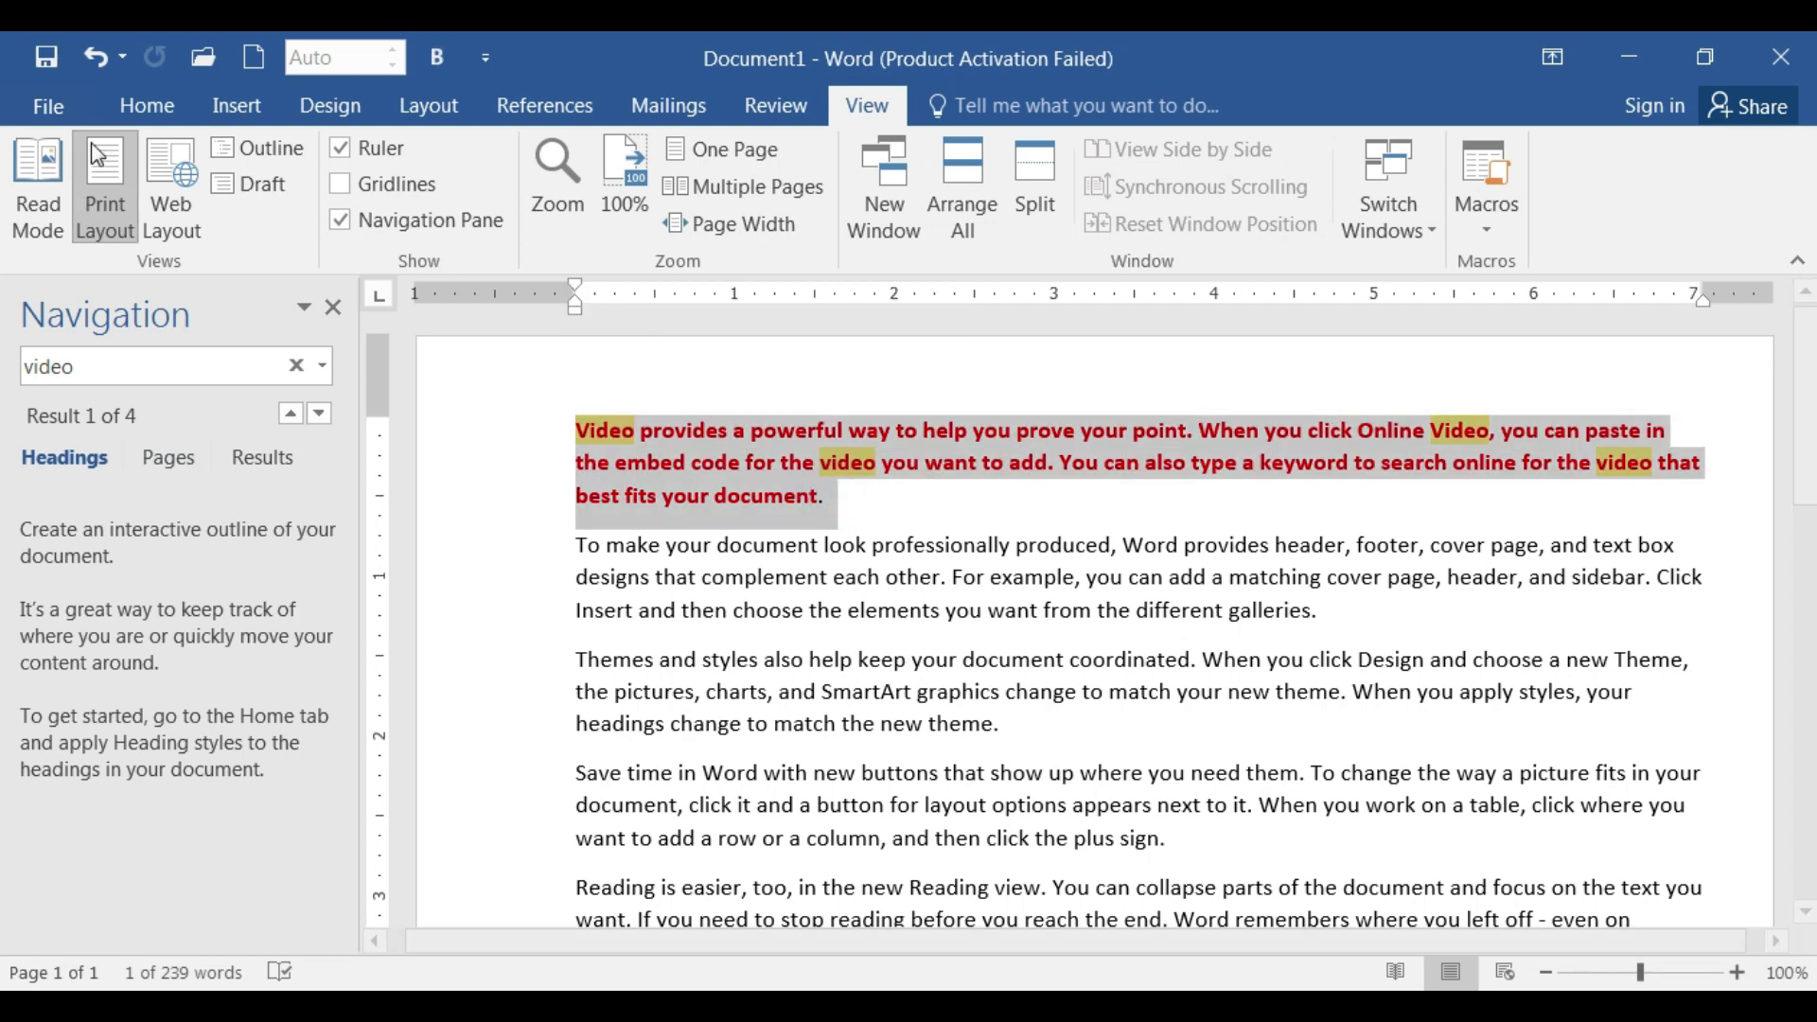
pyautogui.click(146, 105)
pyautogui.click(636, 216)
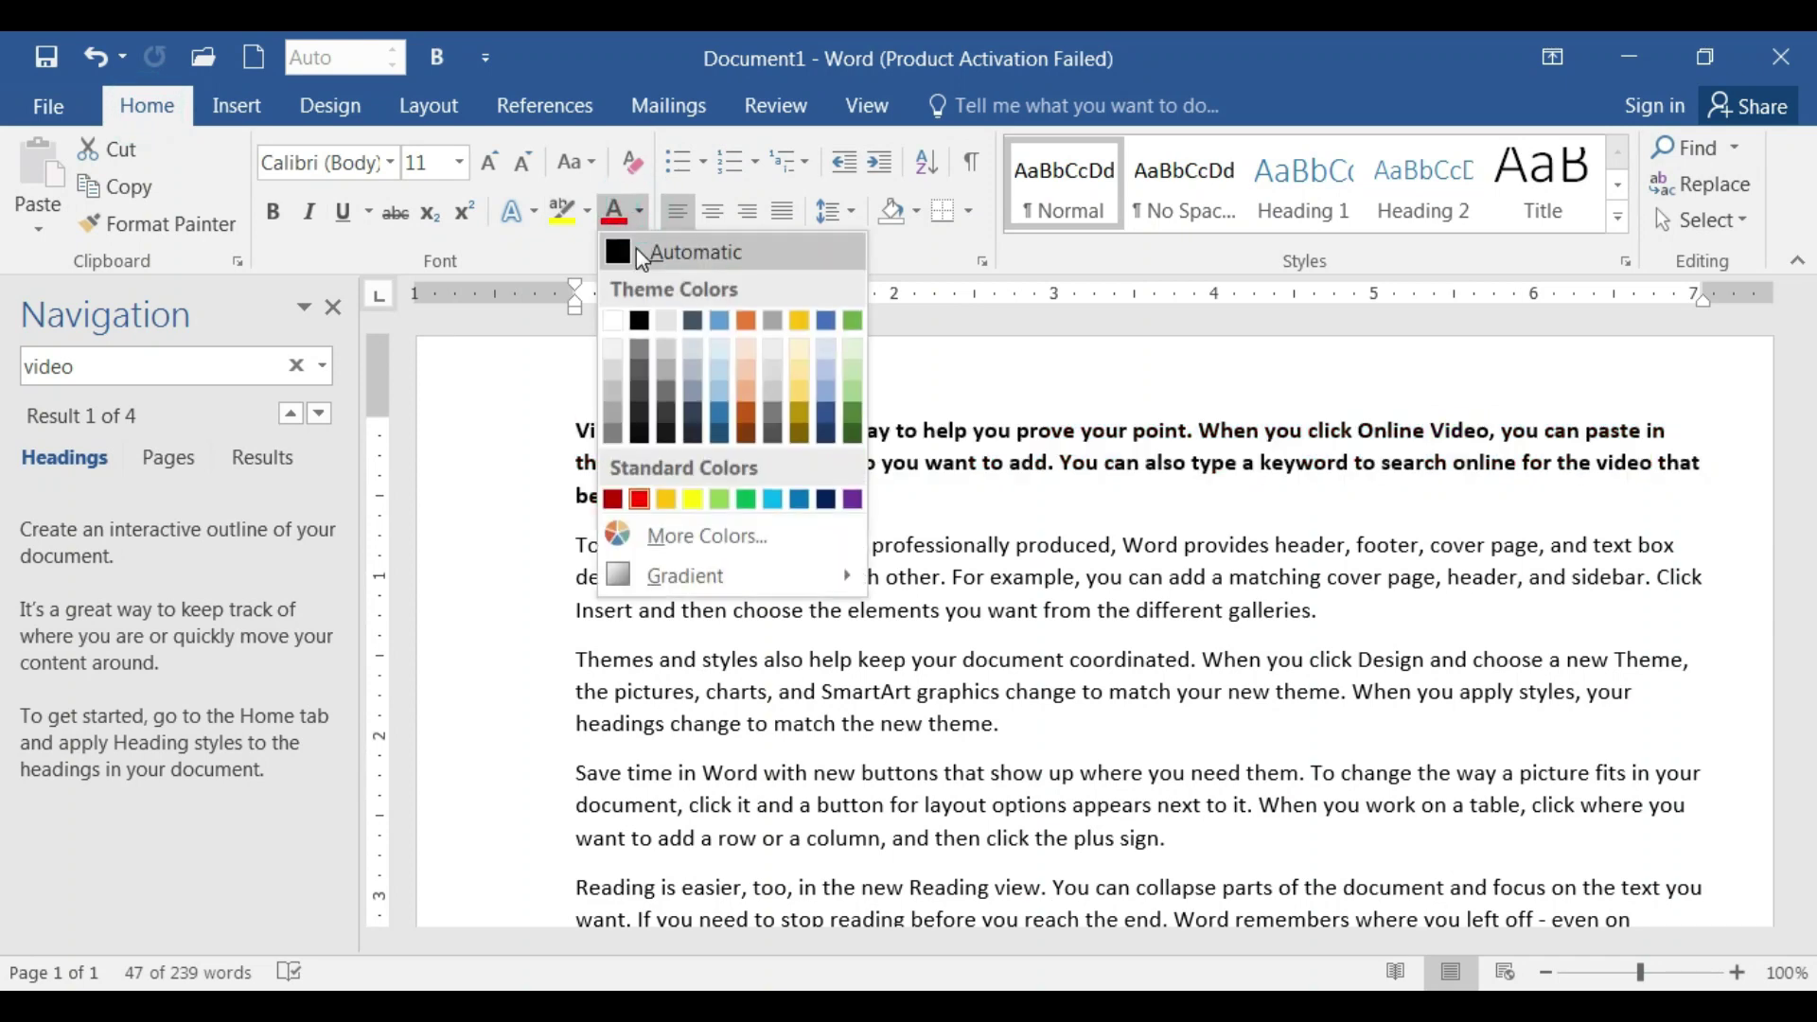
pyautogui.click(672, 252)
pyautogui.click(830, 547)
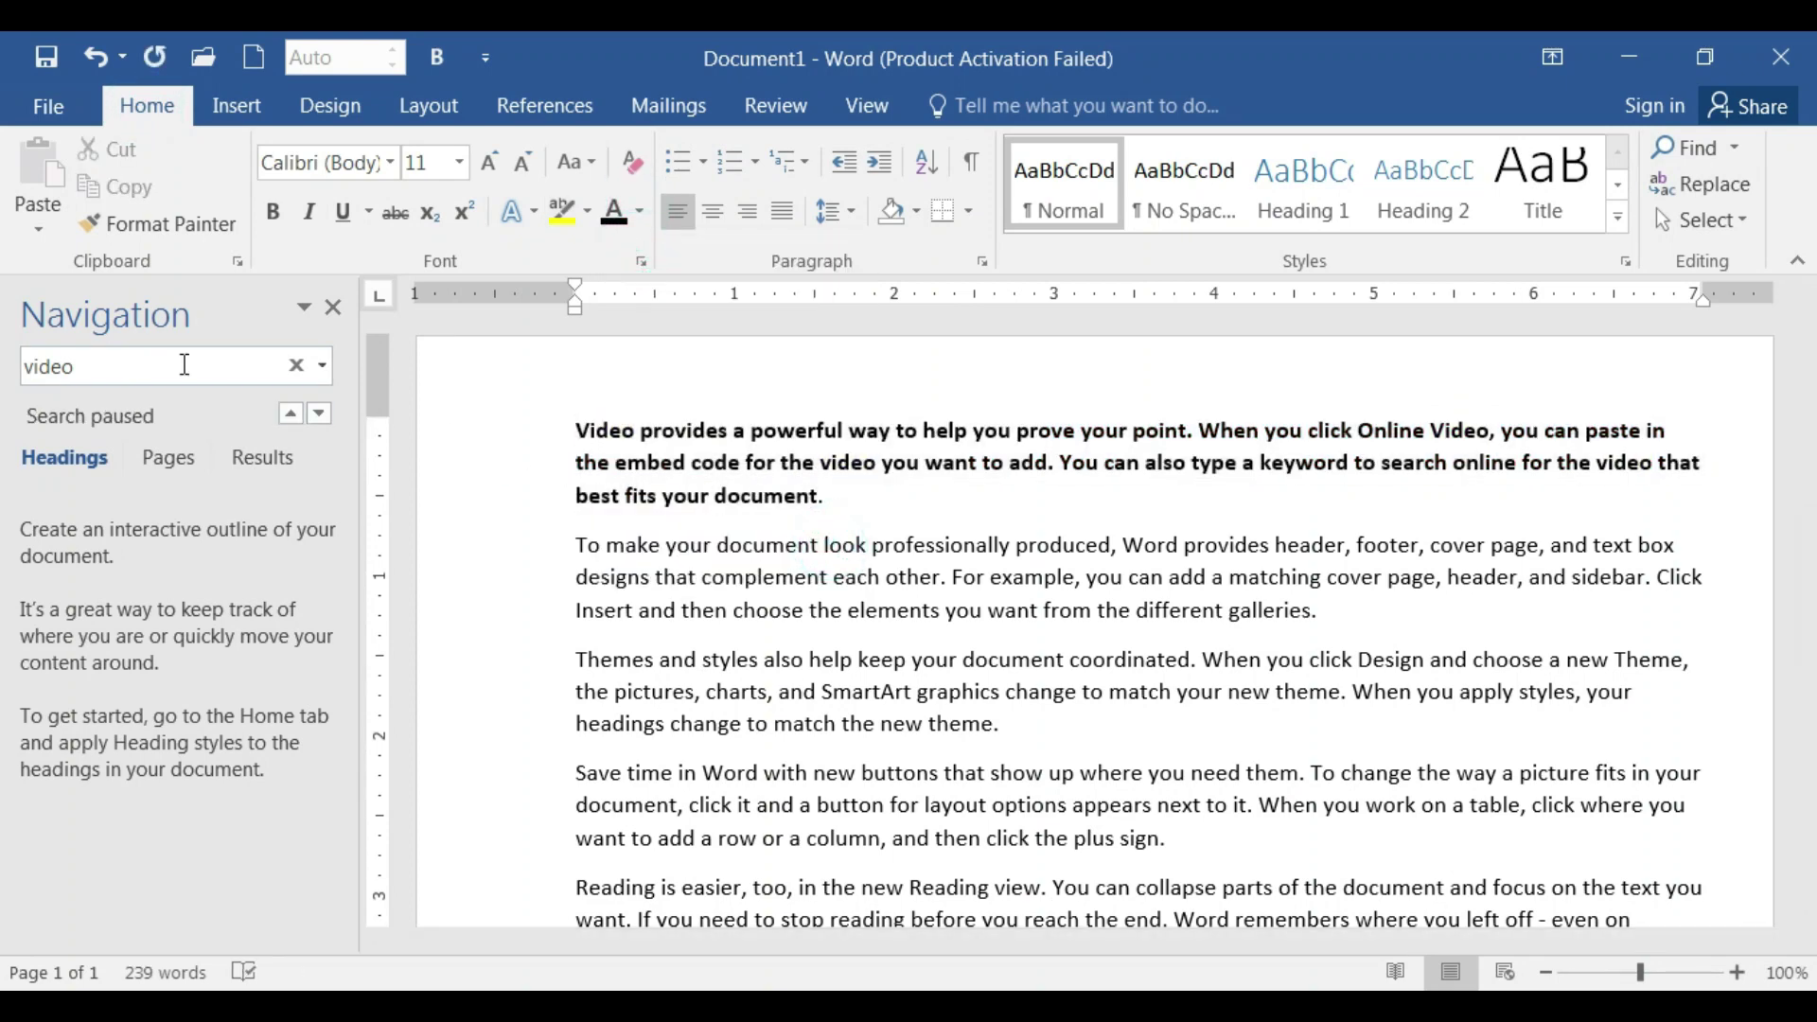
pyautogui.click(176, 366)
pyautogui.press('Return')
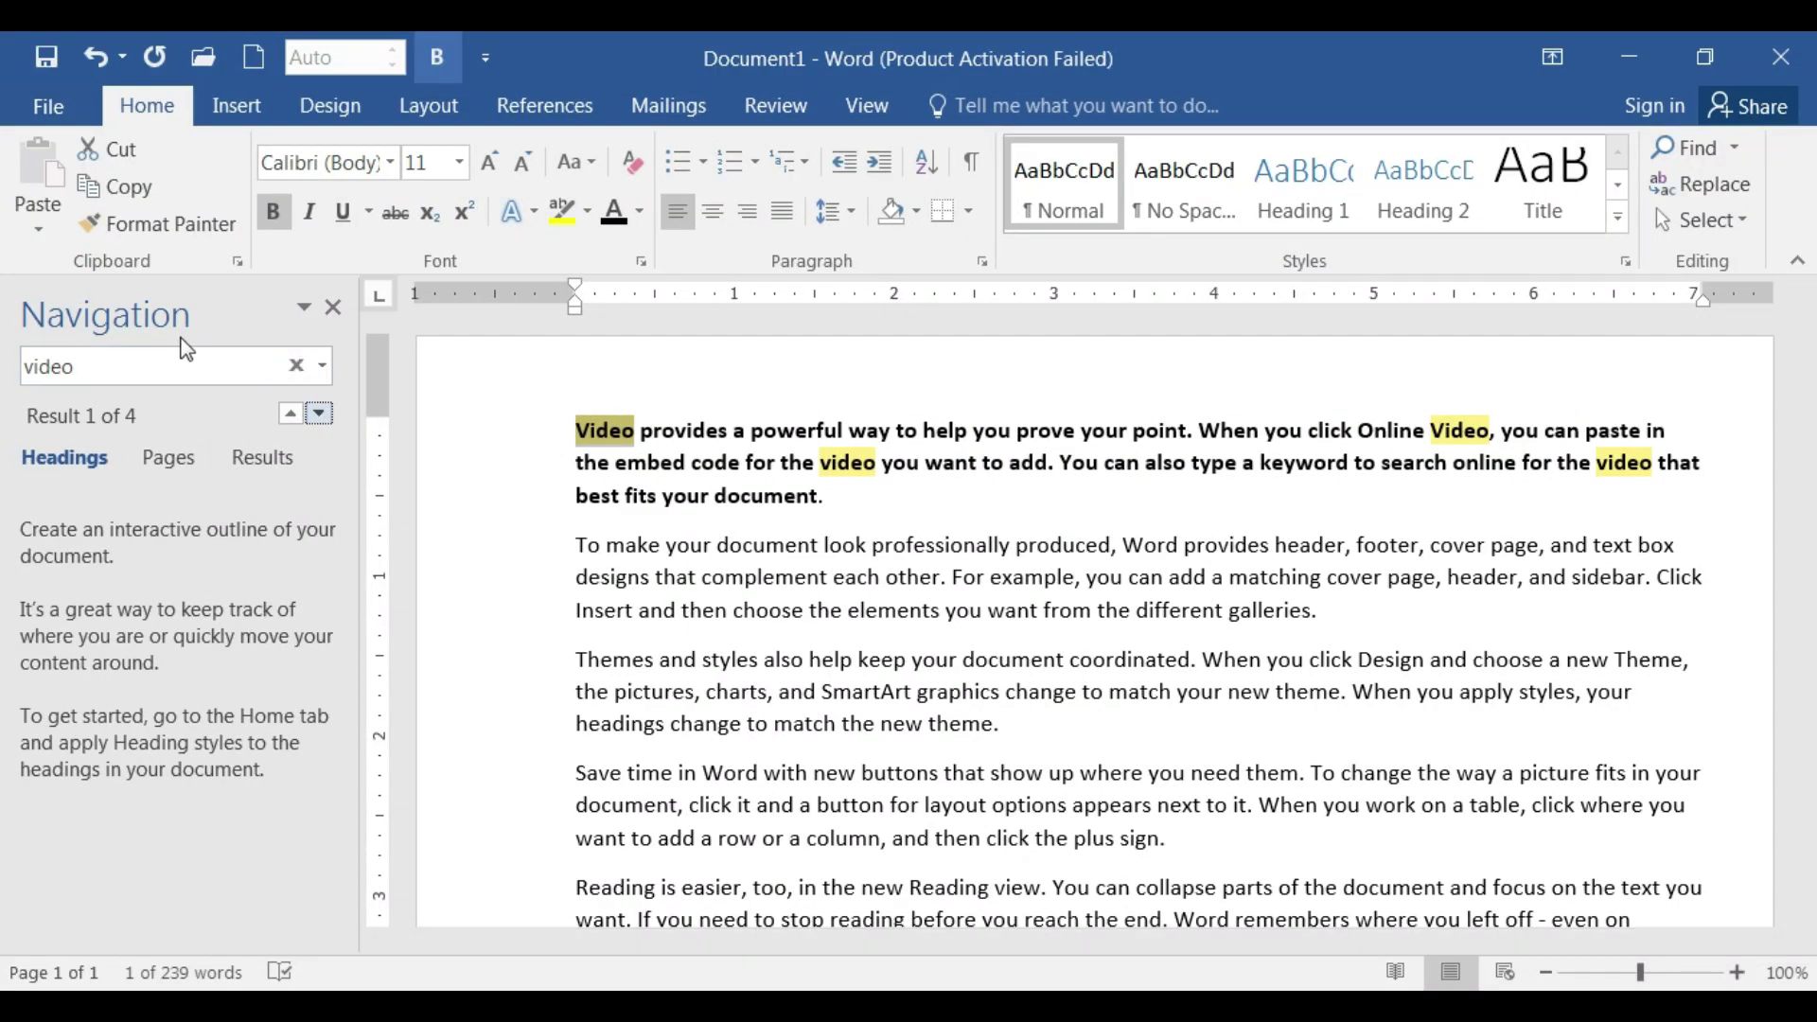
# Close the Navigation pane and step zoom up to 120%, down to 70%, then to 60%
pyautogui.click(333, 308)
pyautogui.click(857, 106)
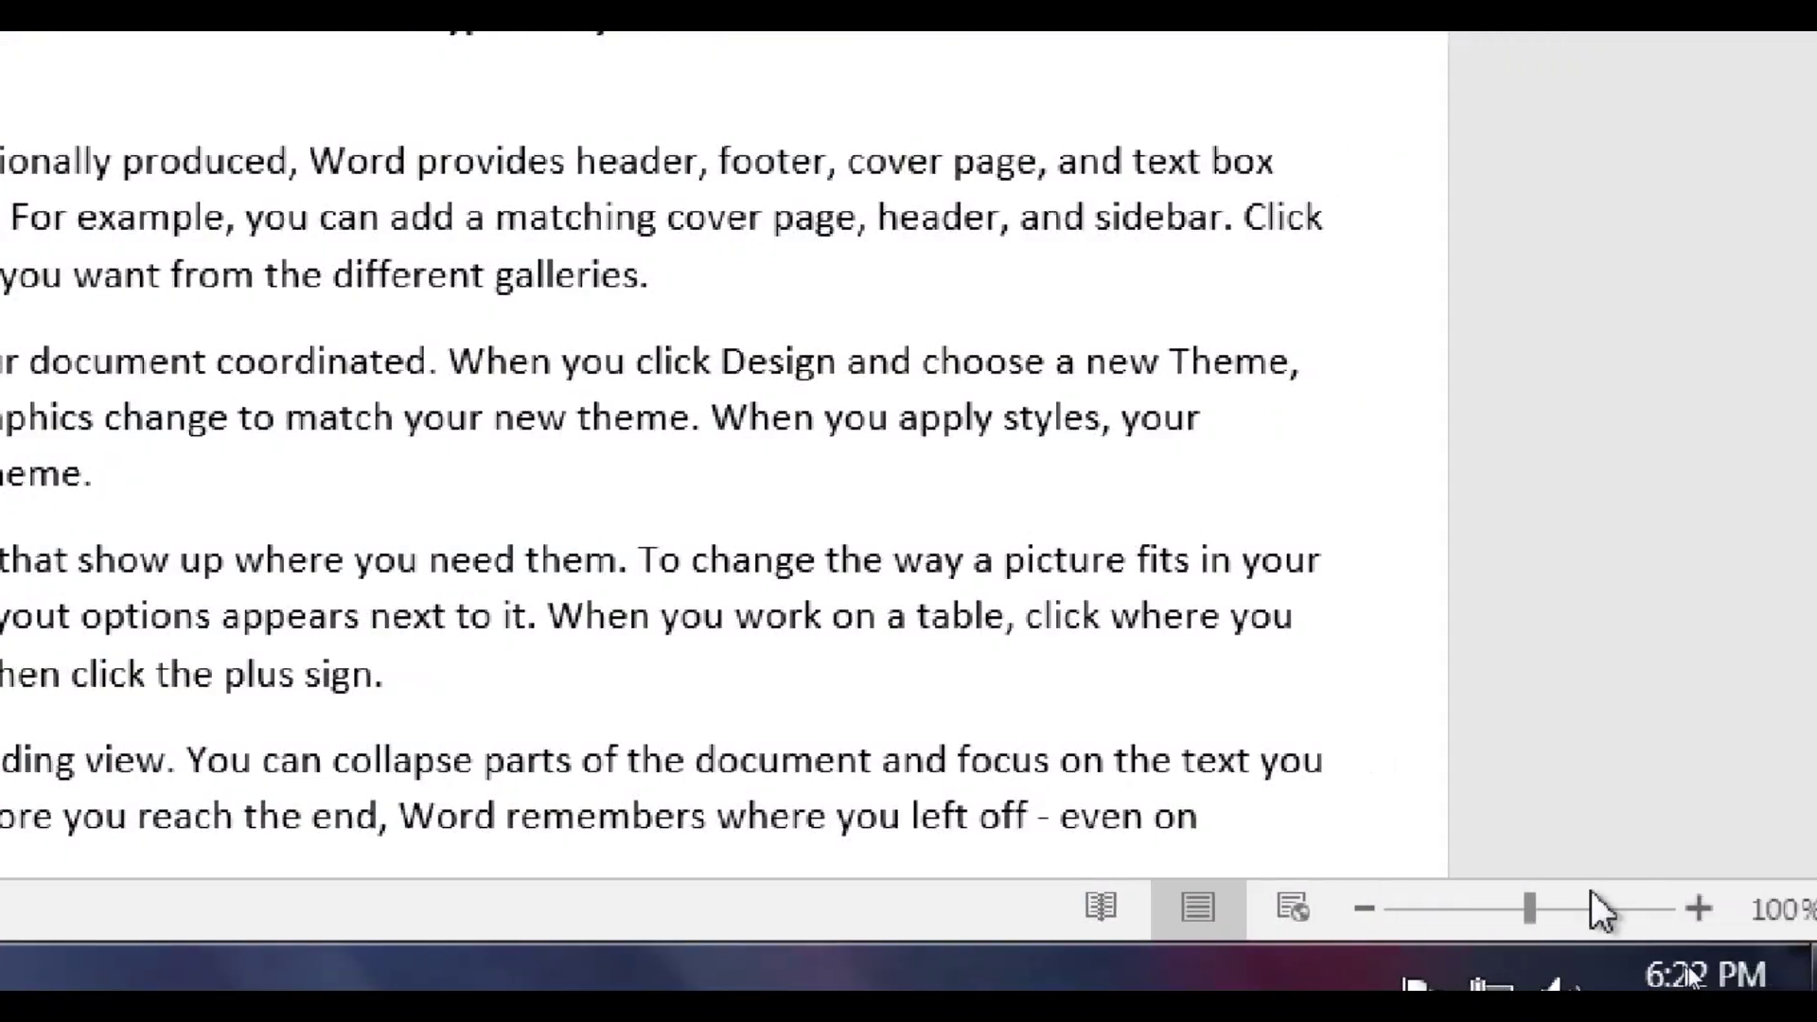
pyautogui.click(1697, 909)
pyautogui.click(1697, 909)
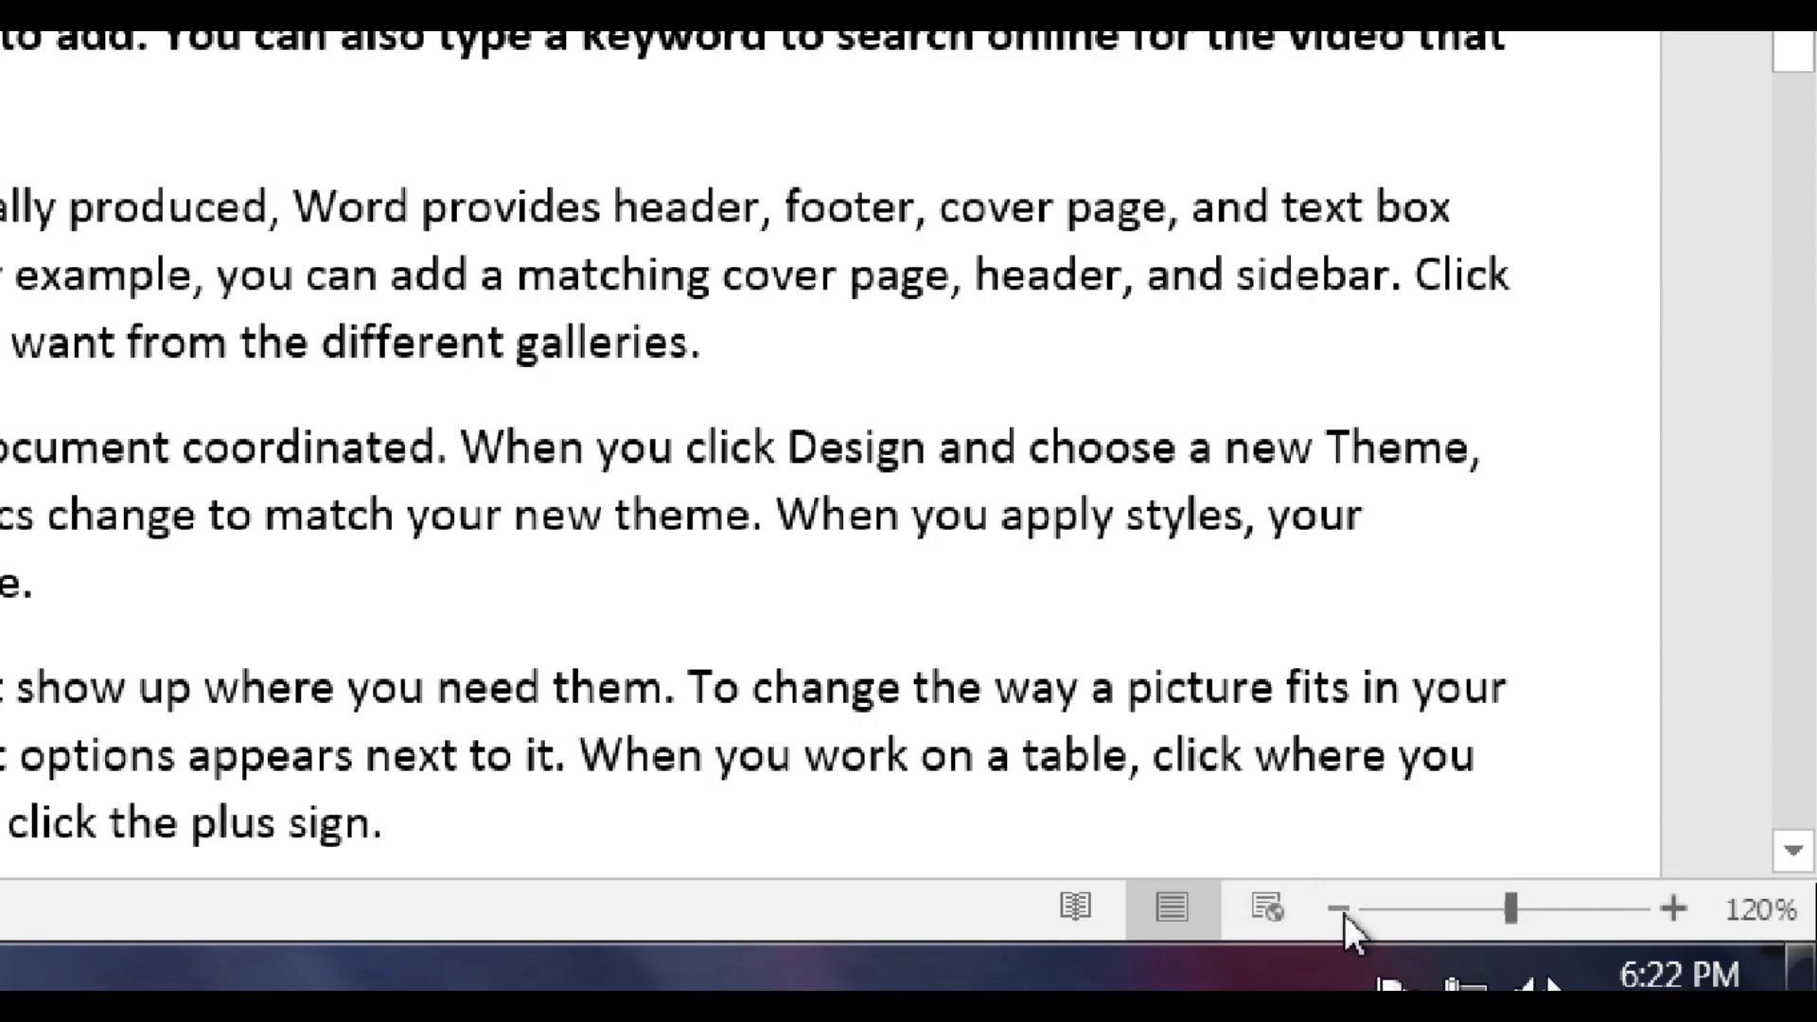
pyautogui.click(1342, 911)
pyautogui.click(1342, 911)
pyautogui.click(1342, 910)
pyautogui.click(1342, 910)
pyautogui.click(1342, 911)
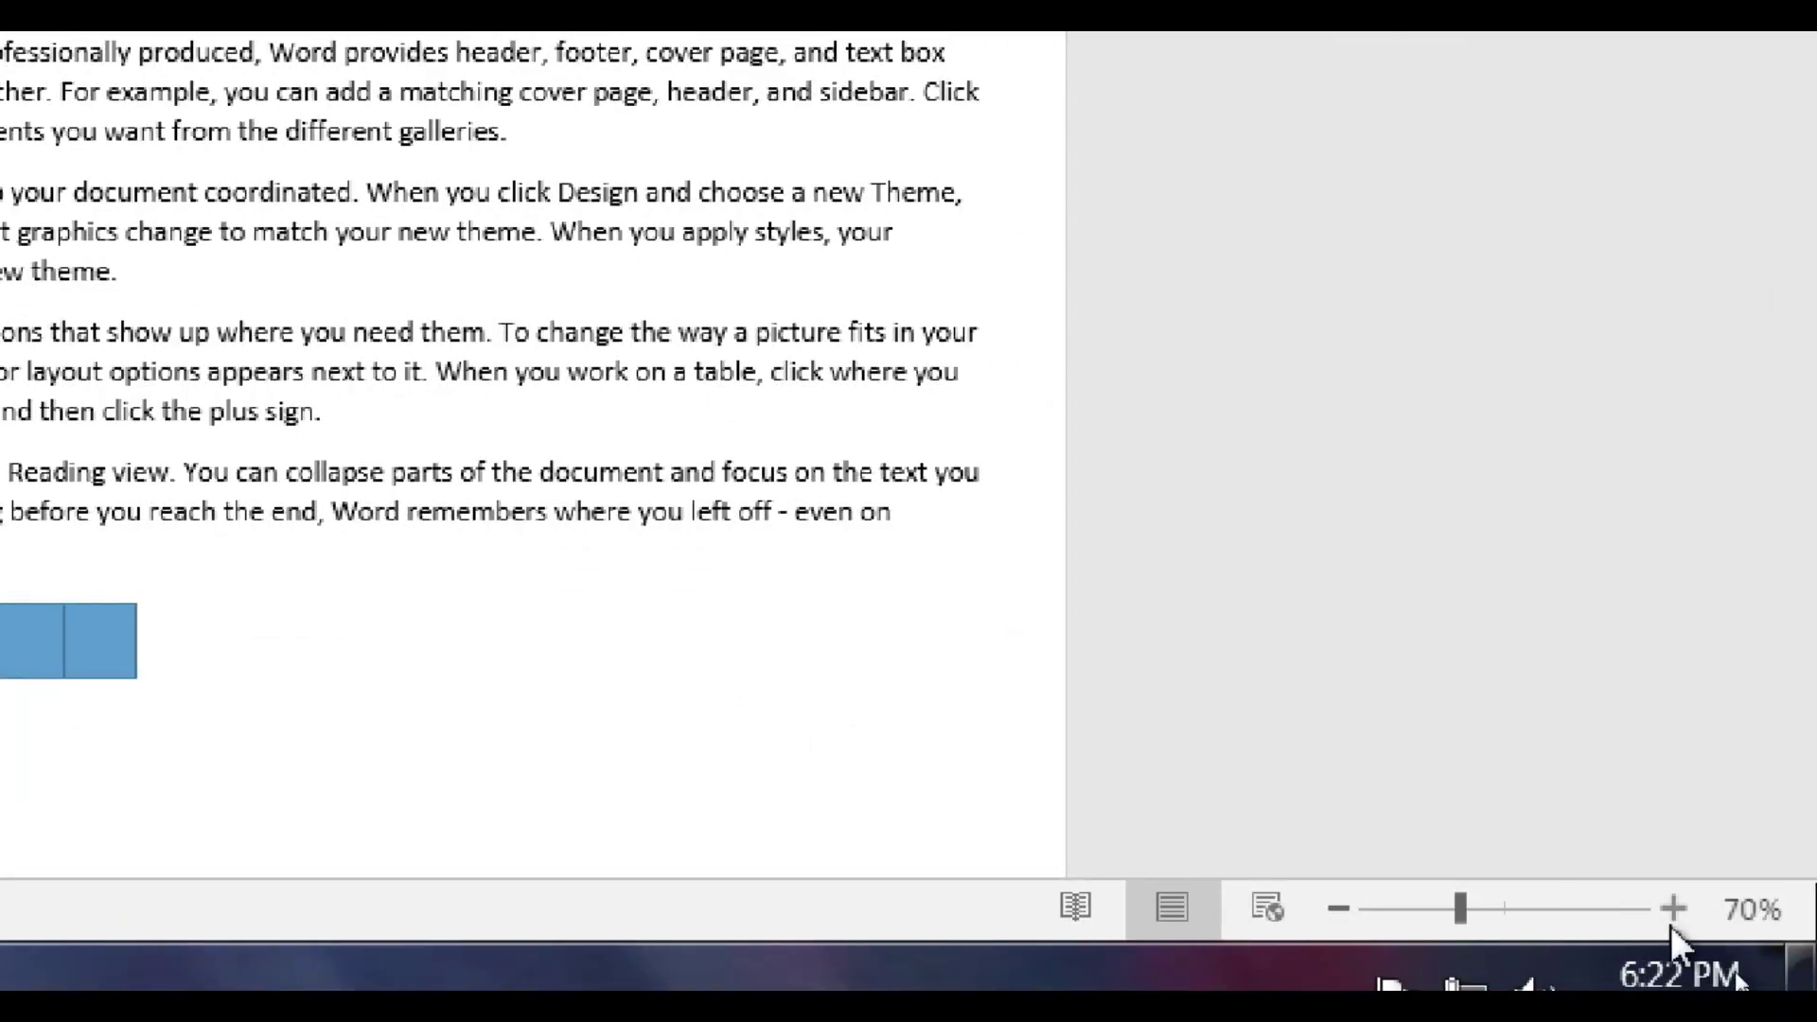
pyautogui.click(1672, 909)
pyautogui.click(1672, 908)
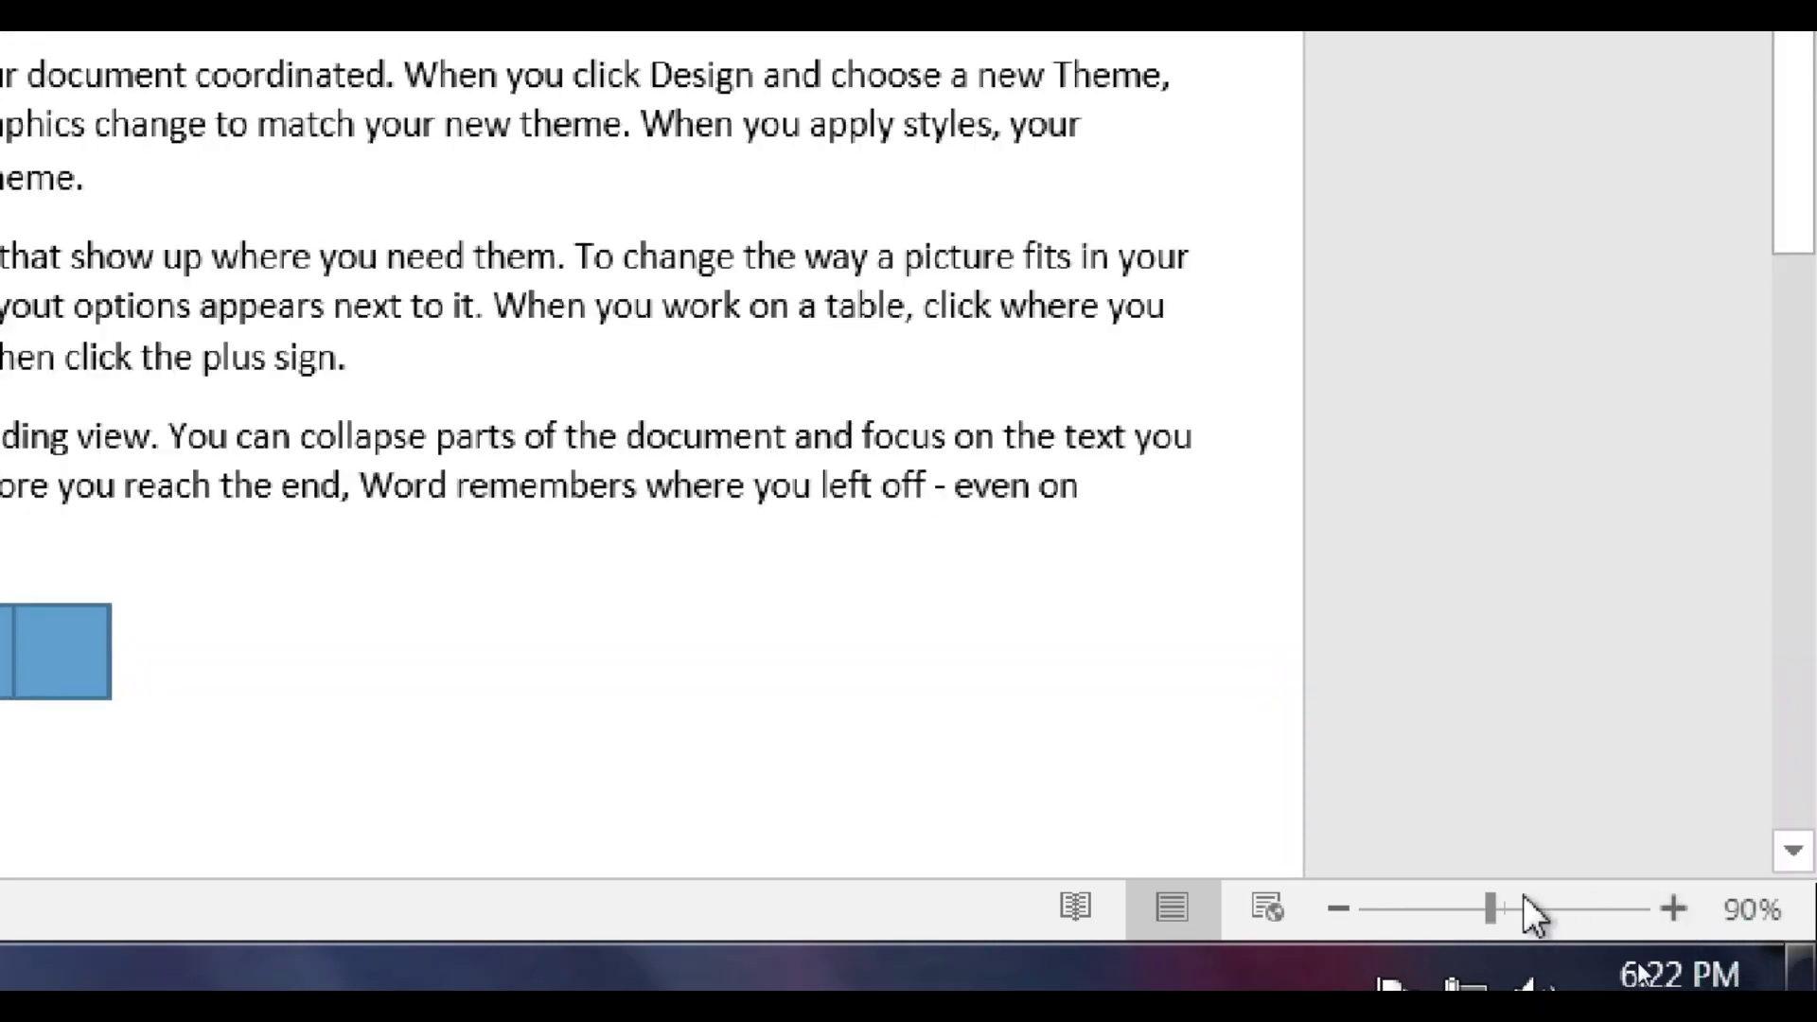
pyautogui.click(1348, 910)
pyautogui.click(1348, 910)
pyautogui.click(1347, 910)
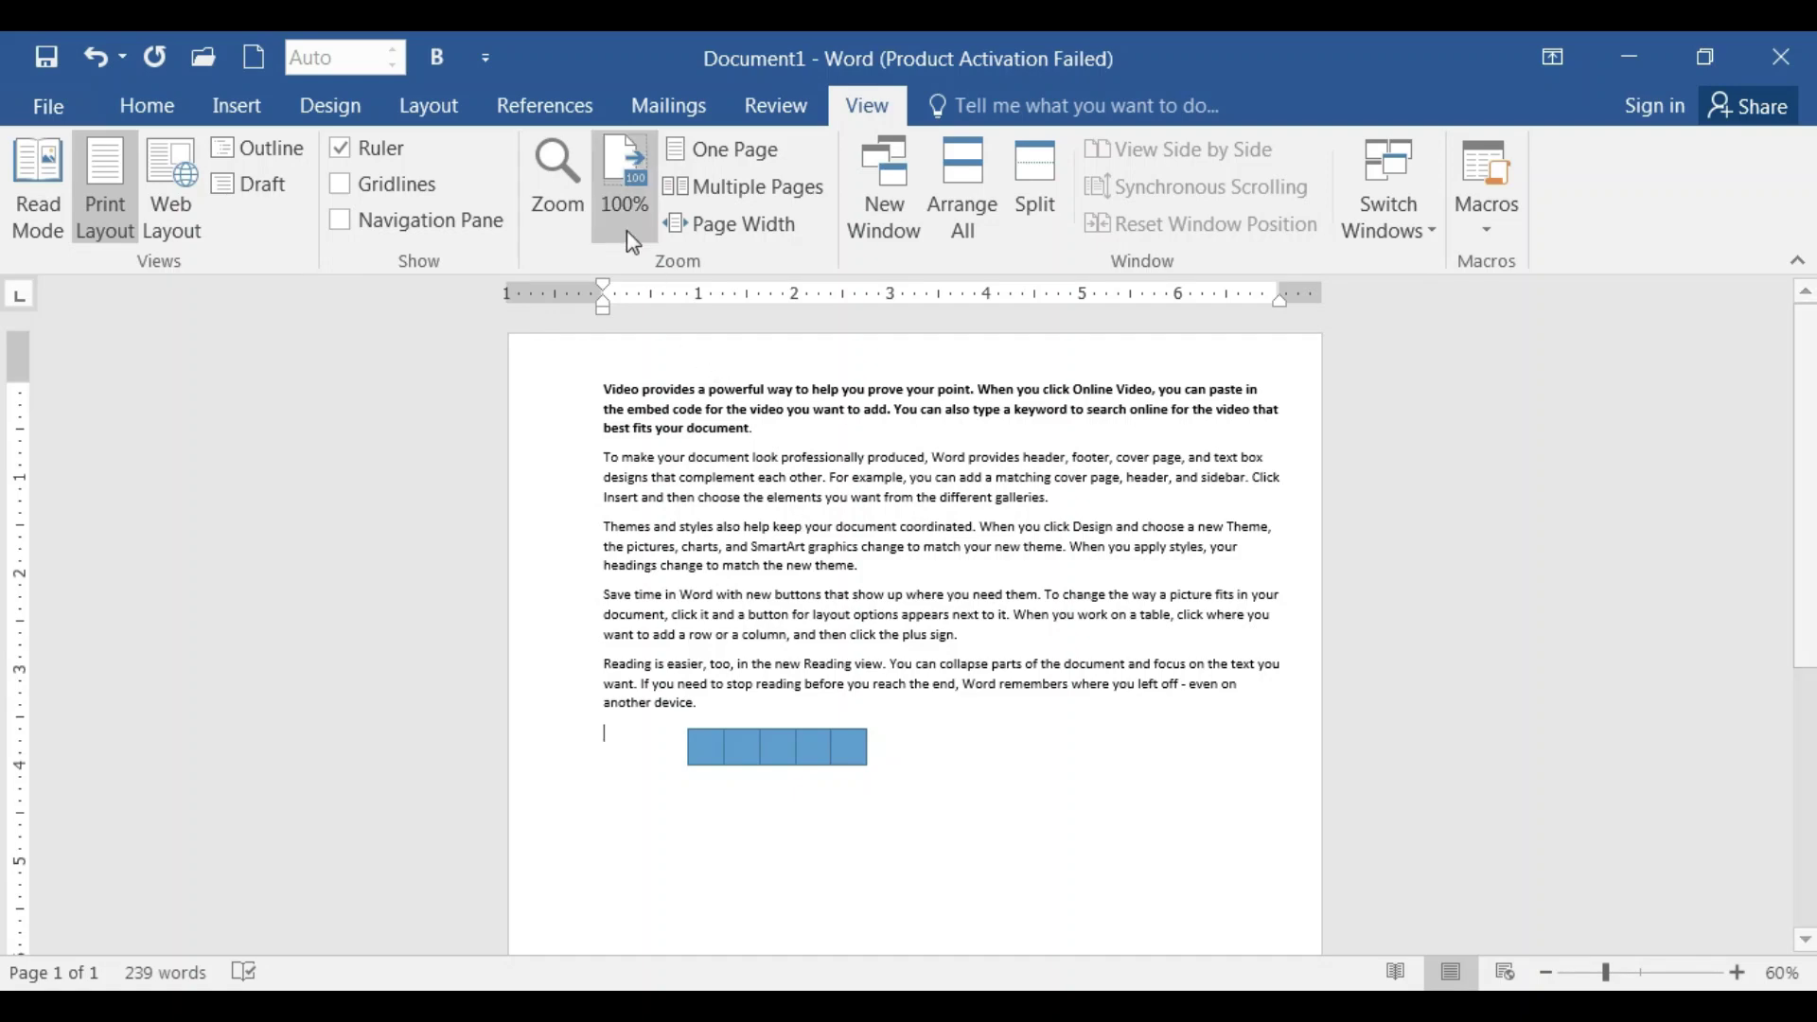
# Enter 50 as the zoom percent in the Zoom dialog, then reset zoom to 100%
pyautogui.moveTo(1608, 973); pyautogui.dragTo(1630, 973)
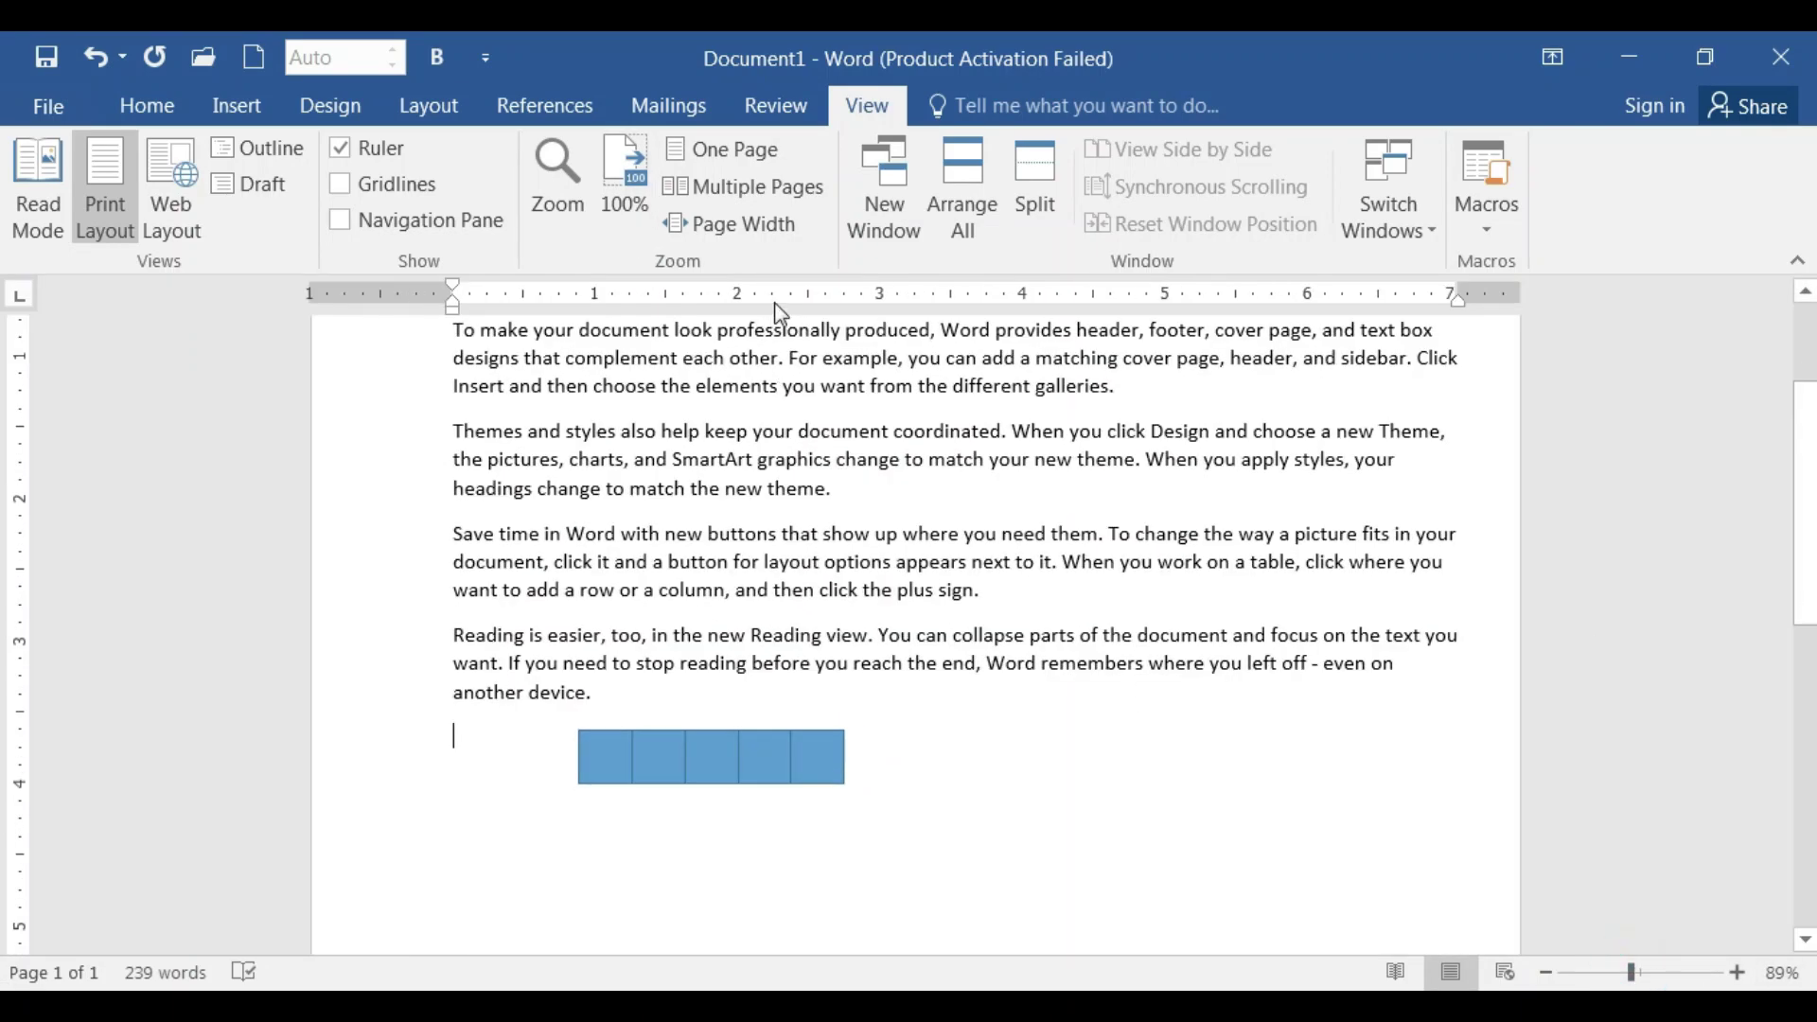
pyautogui.click(548, 189)
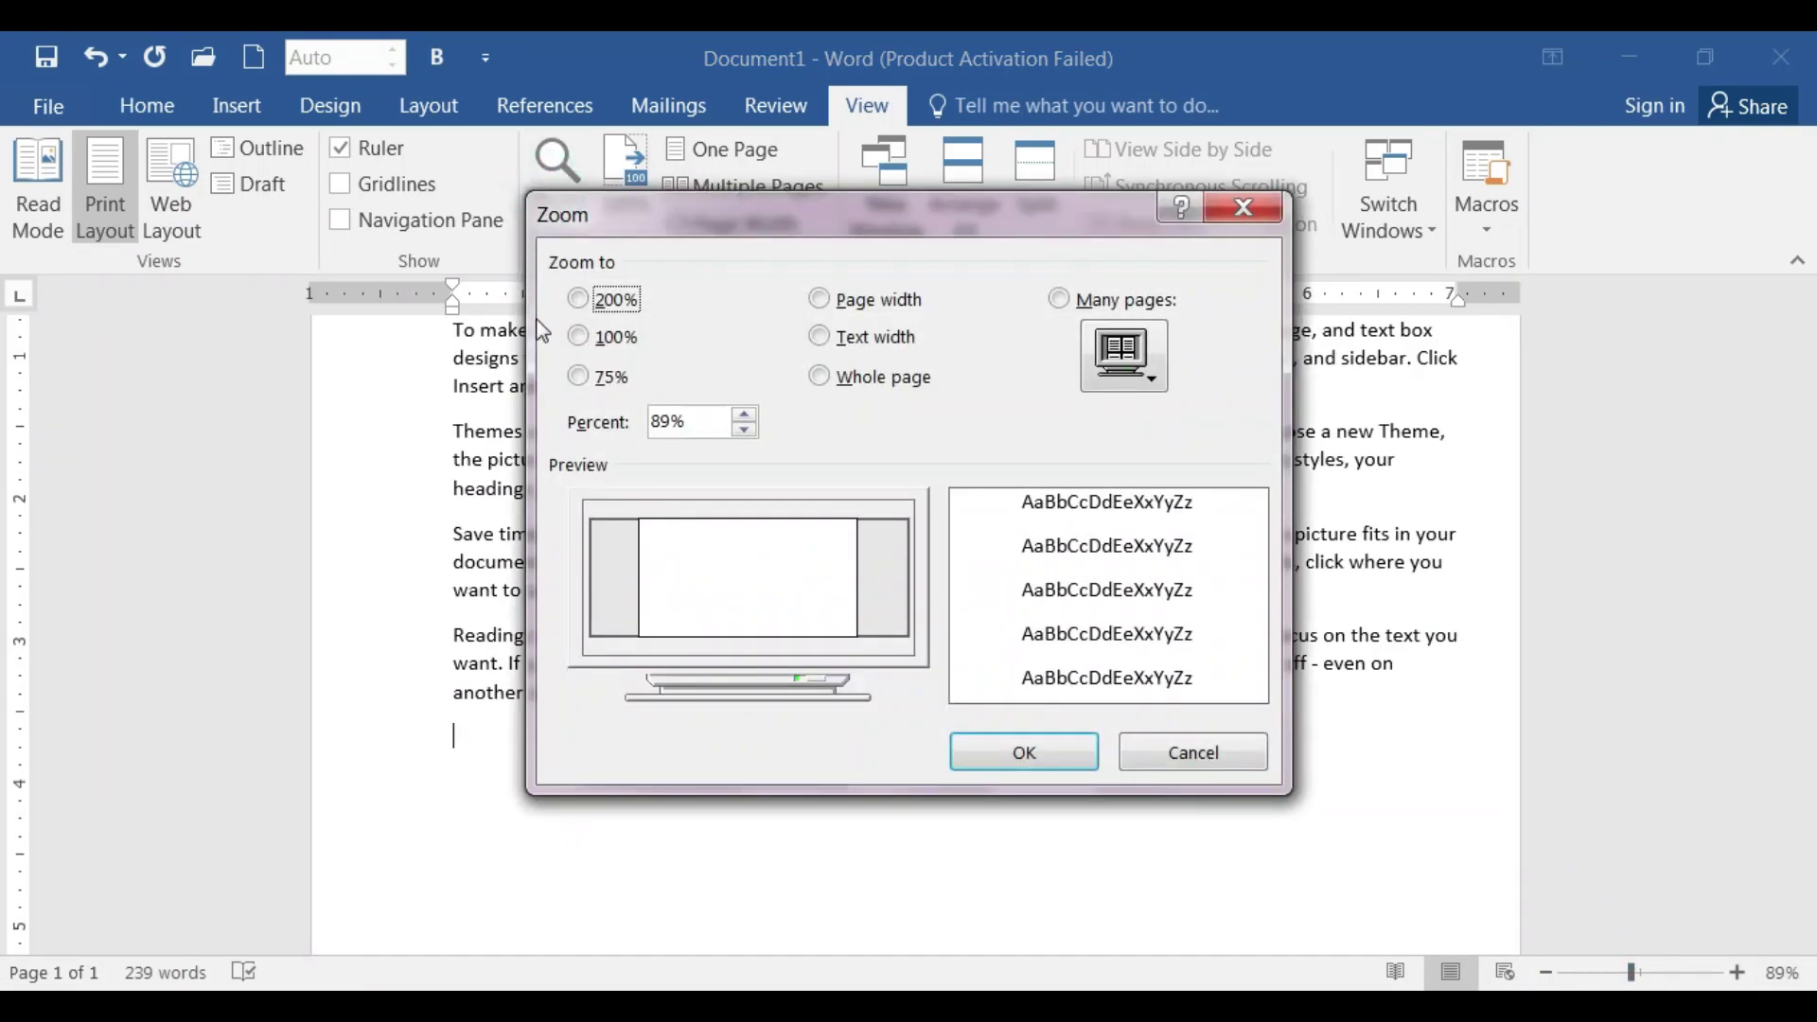
pyautogui.moveTo(684, 416); pyautogui.dragTo(602, 409)
pyautogui.write('50')
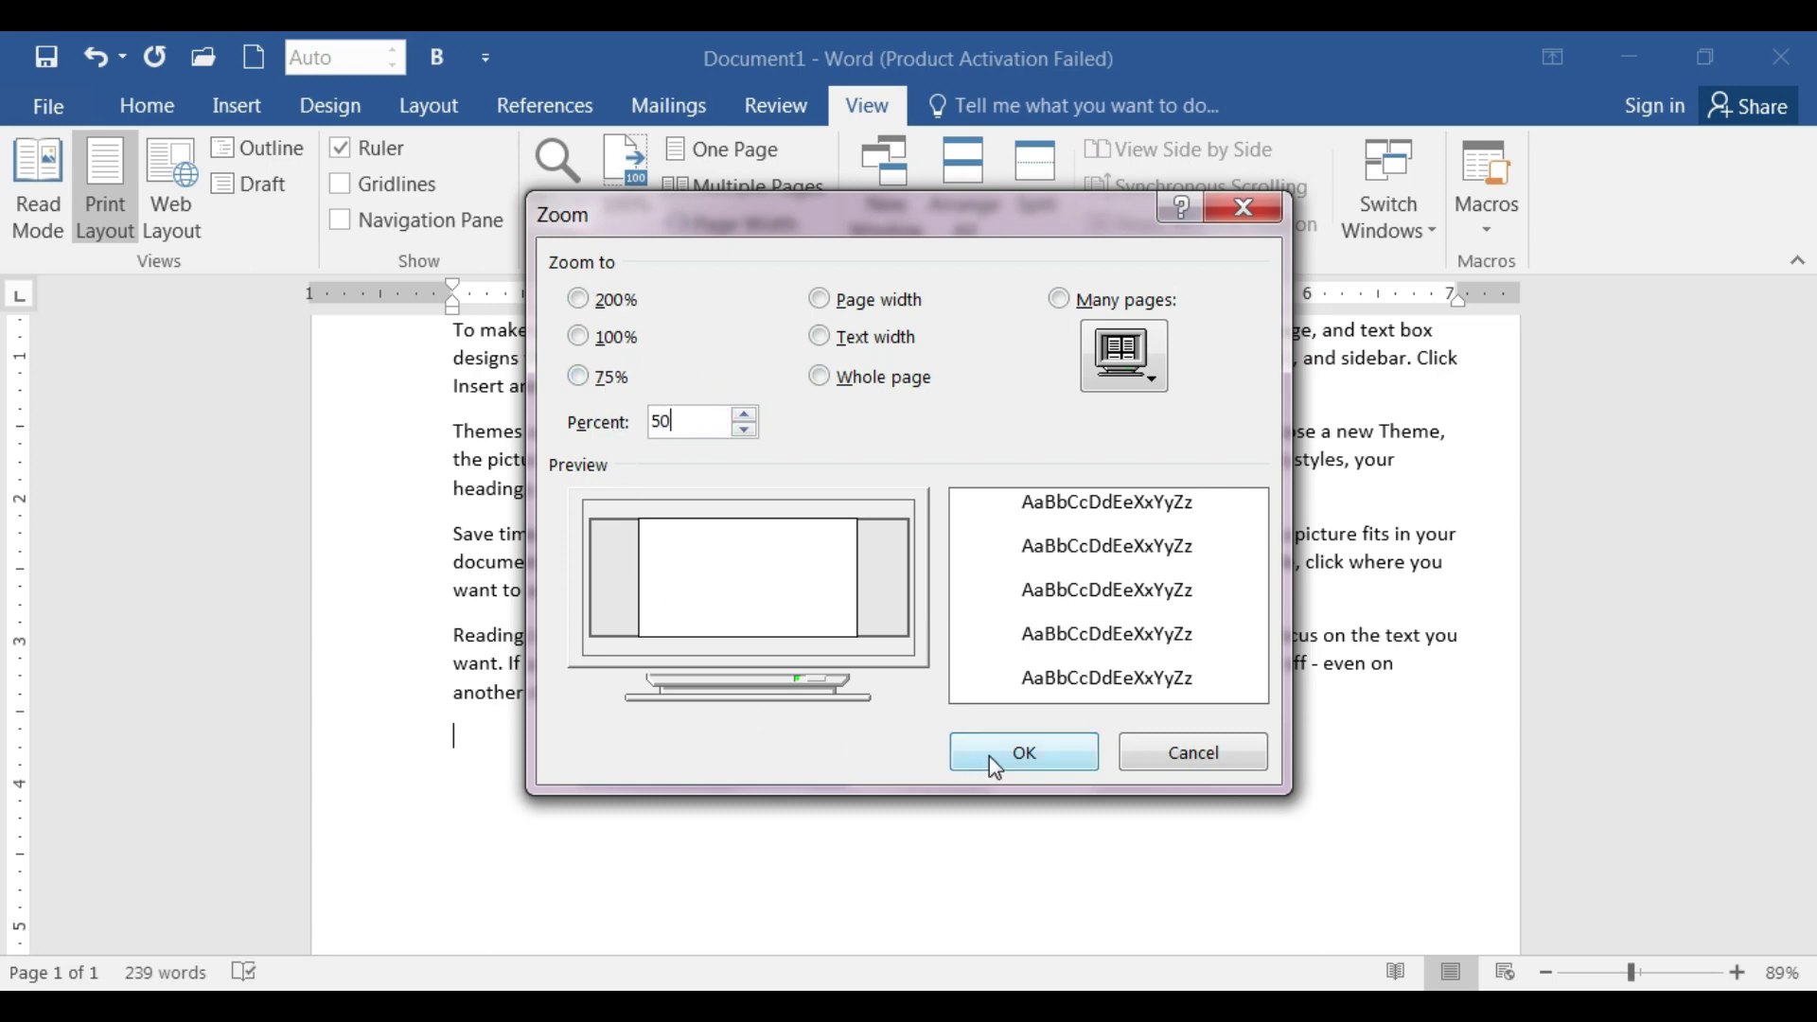
pyautogui.click(990, 760)
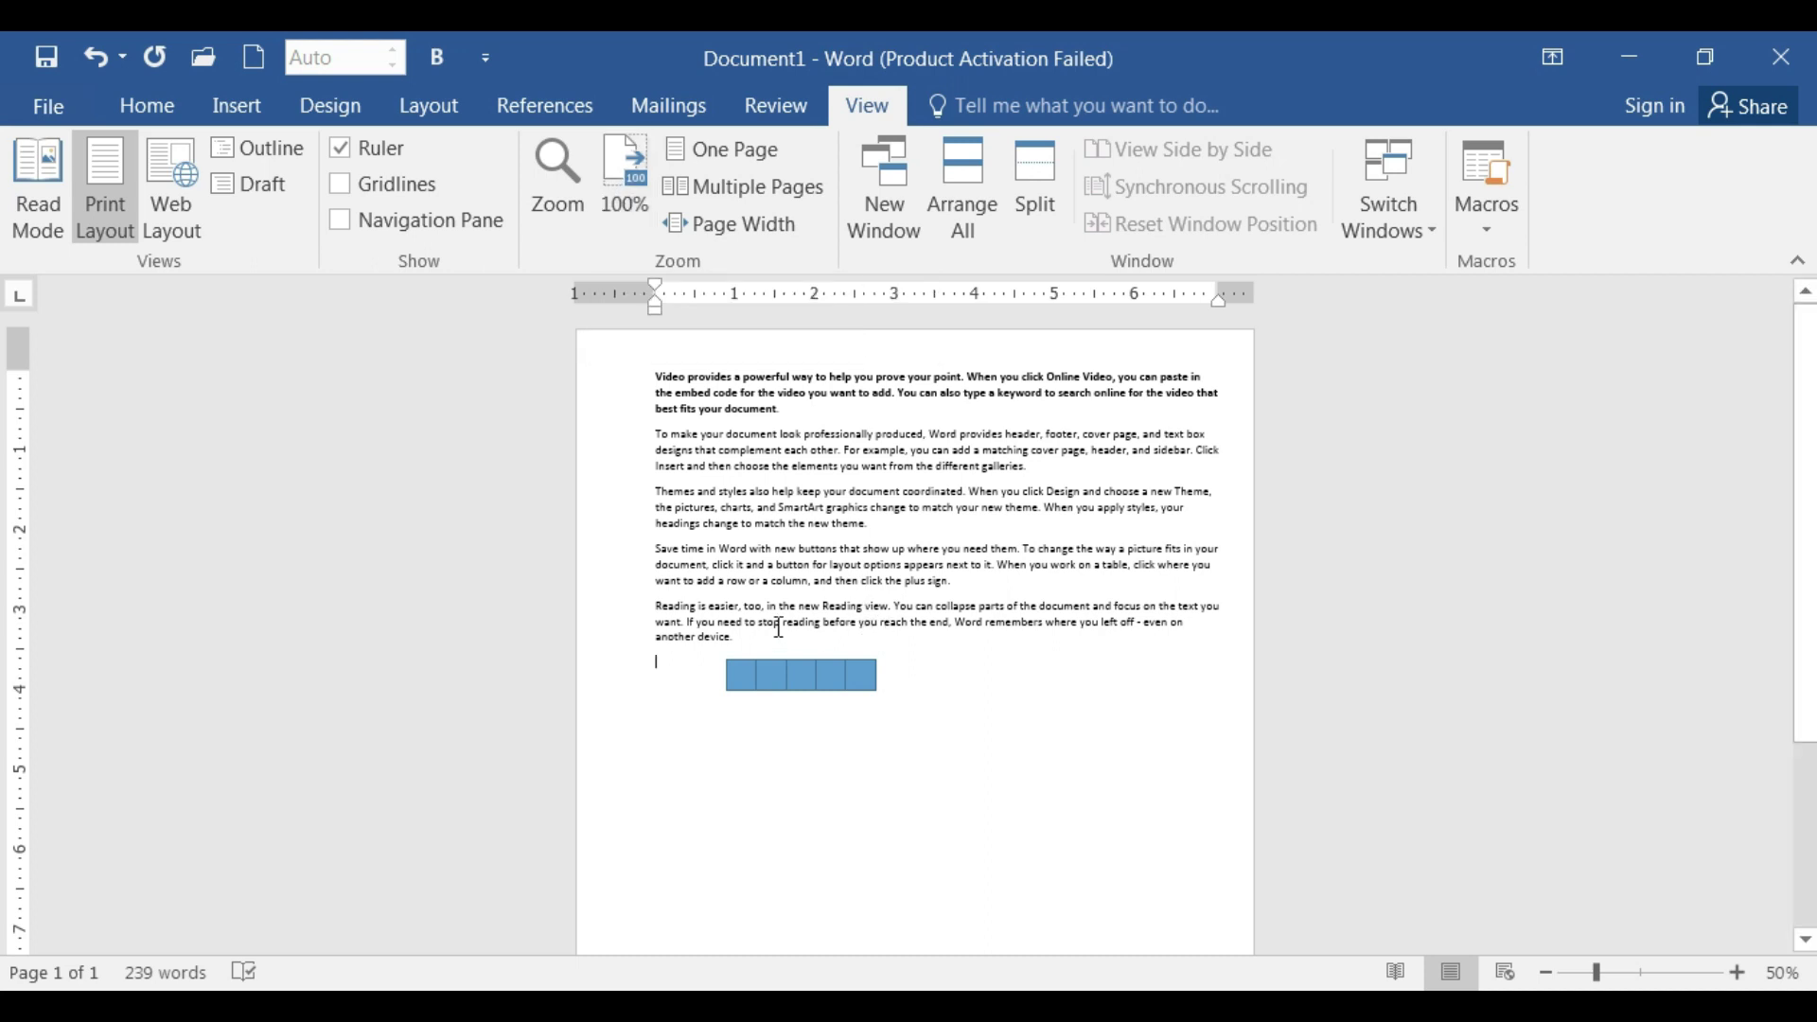
pyautogui.click(614, 191)
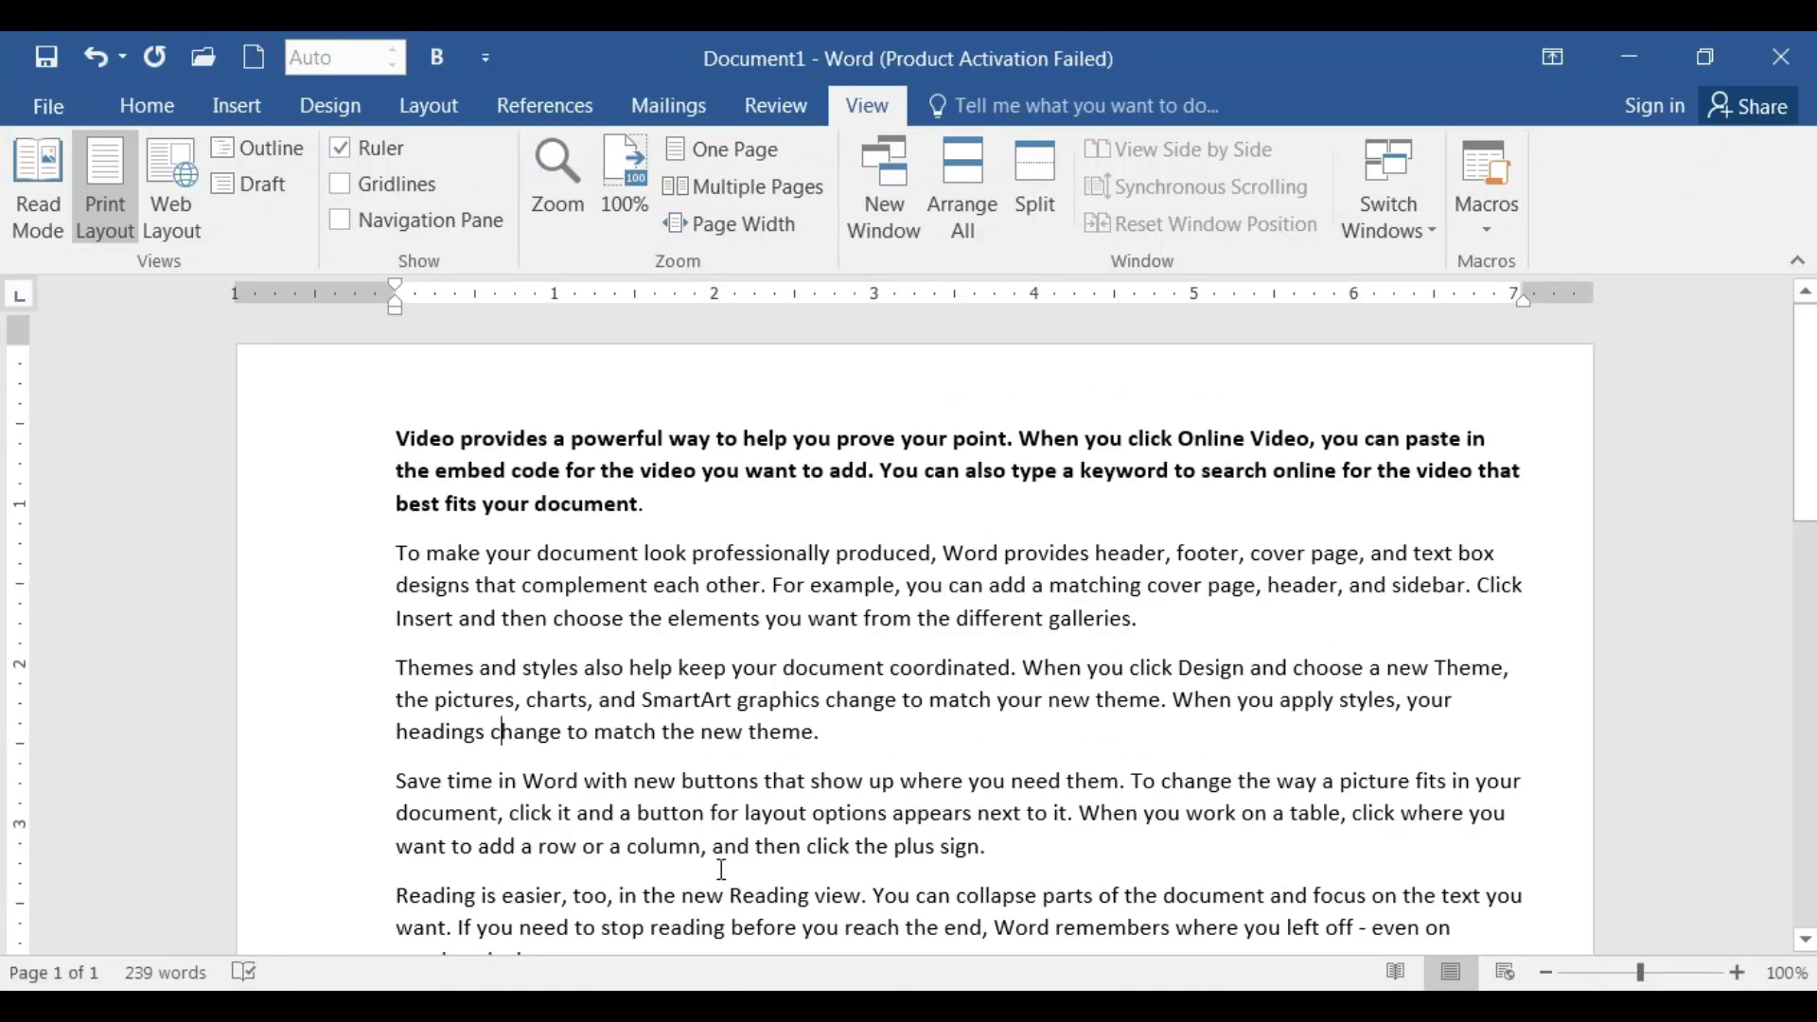
# Insert page breaks with Ctrl+Enter after 'another device.' and scroll through the resulting pages
pyautogui.scroll(-5, 721, 869)
pyautogui.click(596, 487)
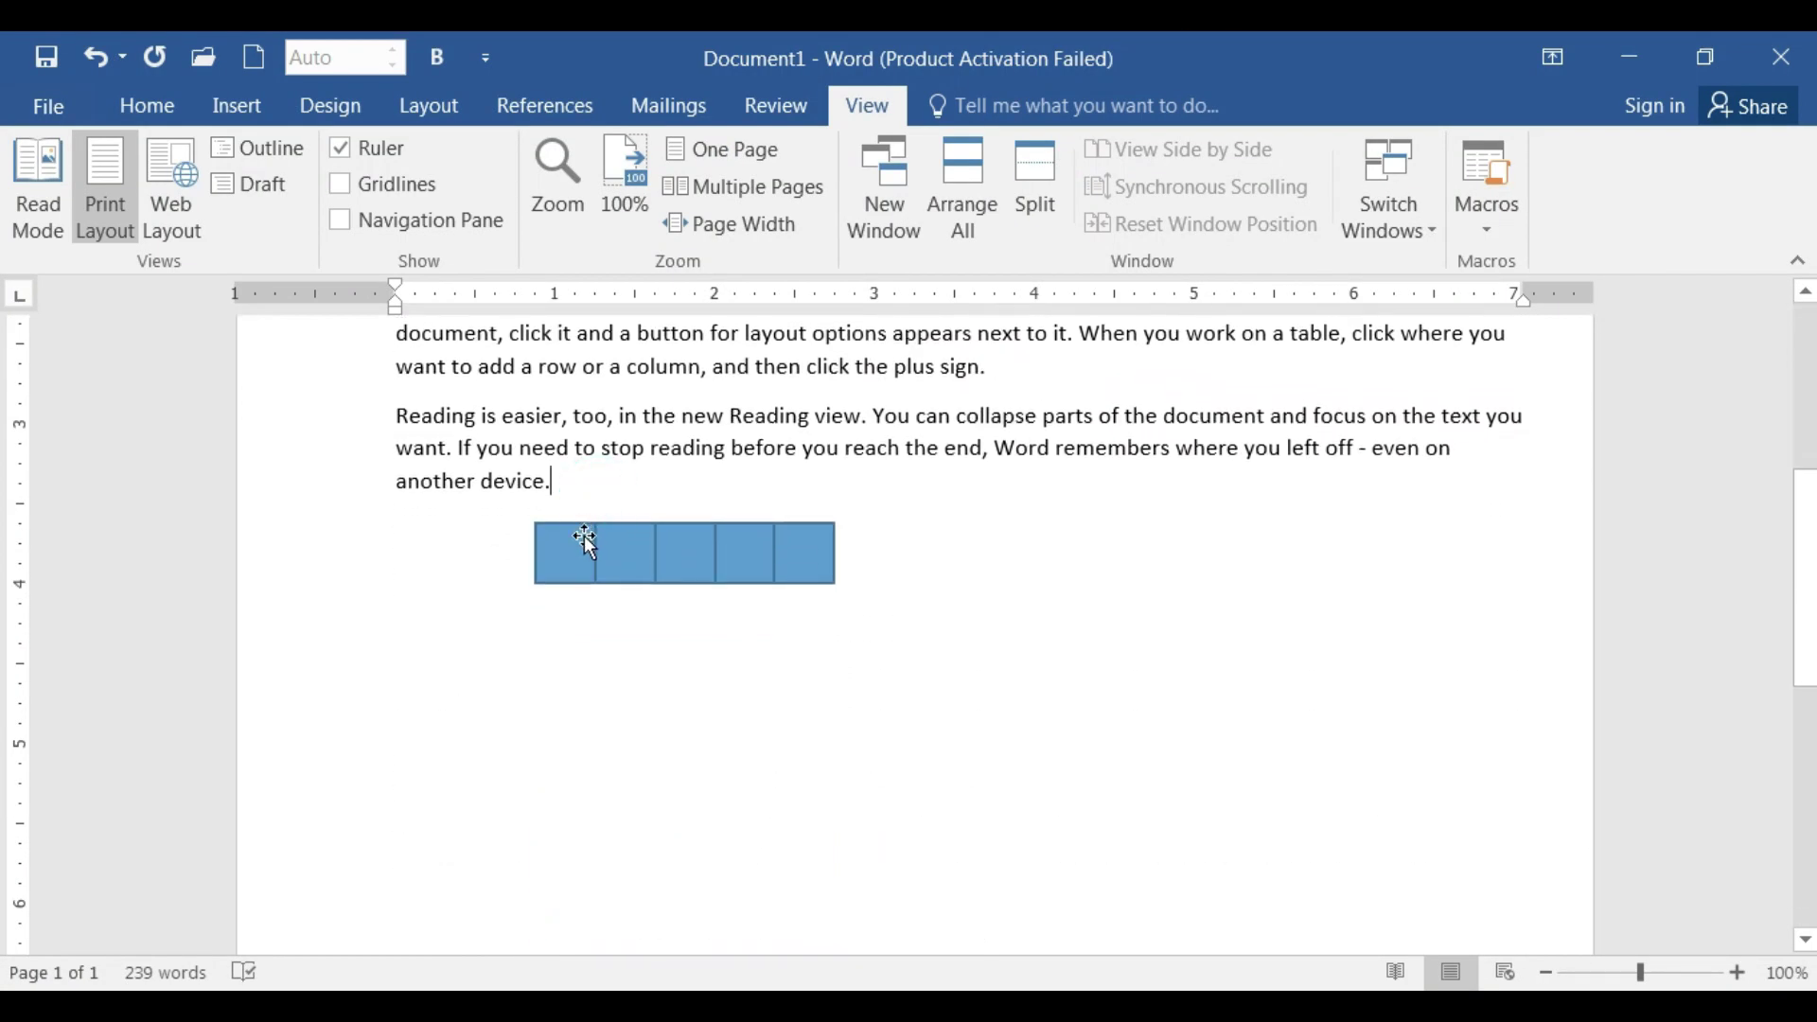
pyautogui.hotkey('ctrl', 'Return')
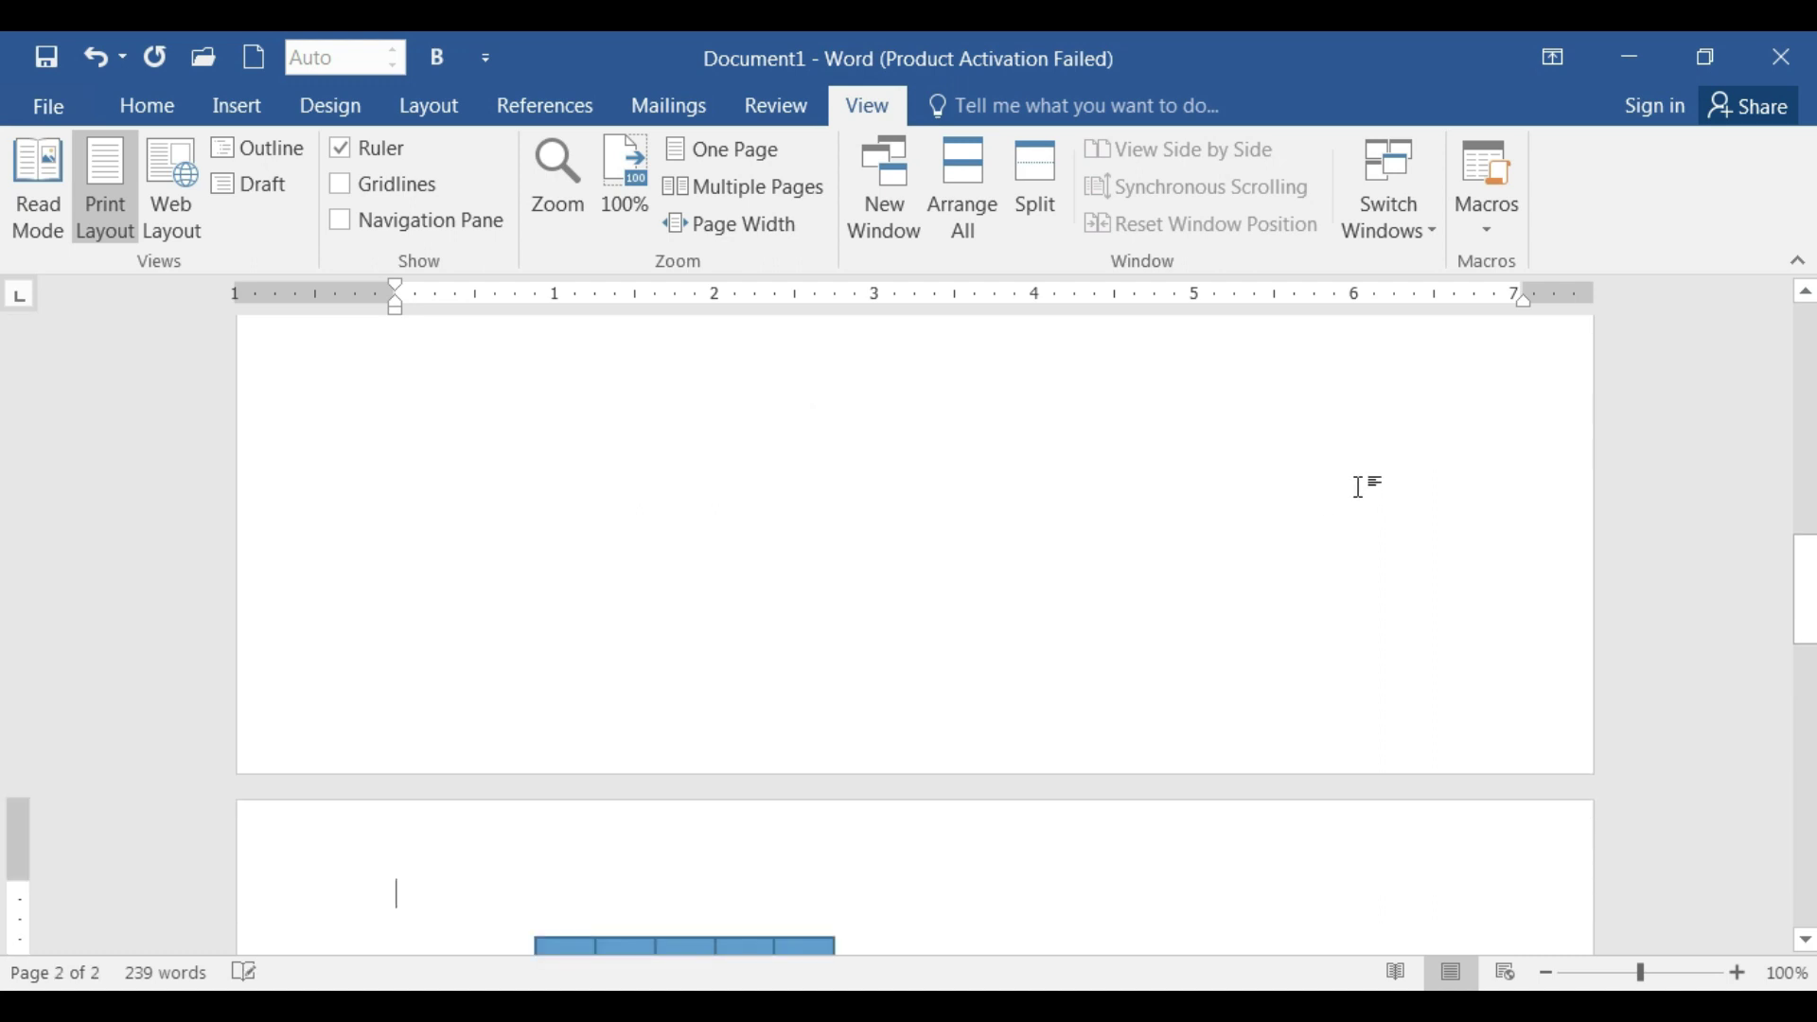
pyautogui.hotkey('ctrl', 'Return')
pyautogui.hotkey('ctrl', 'Return')
pyautogui.hotkey('ctrl', 'Return')
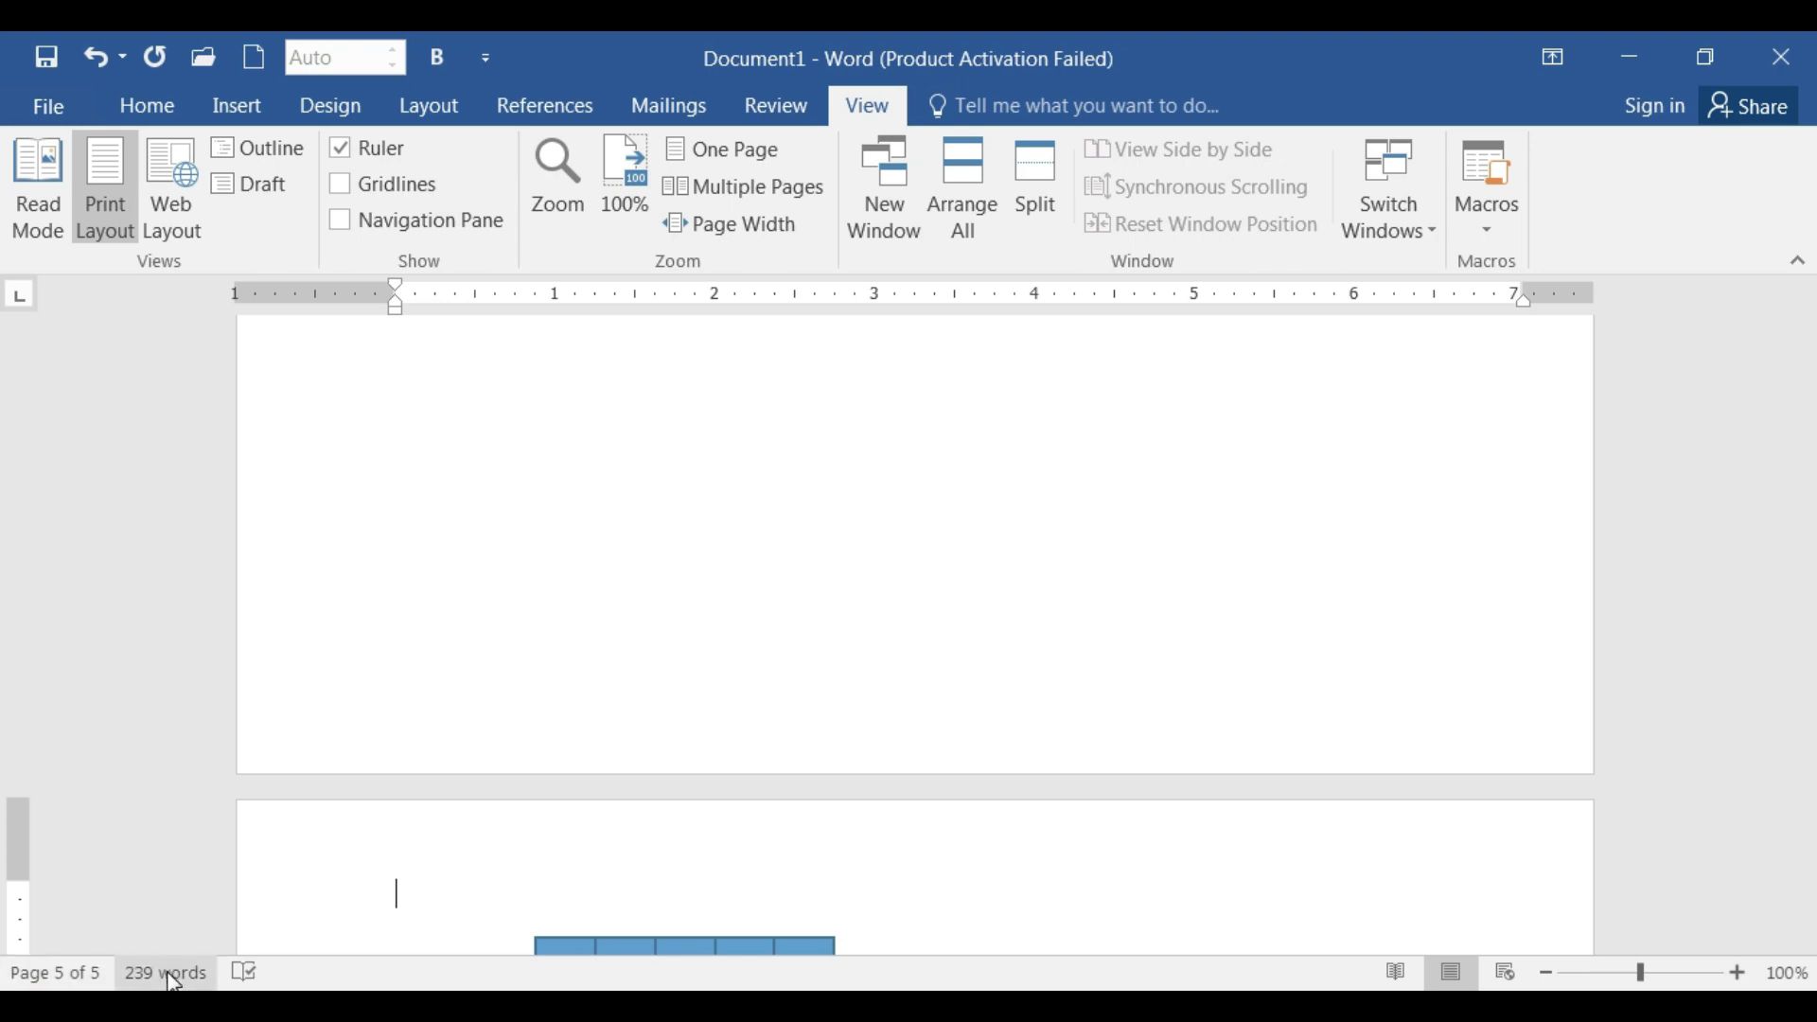
pyautogui.scroll(8, 851, 758)
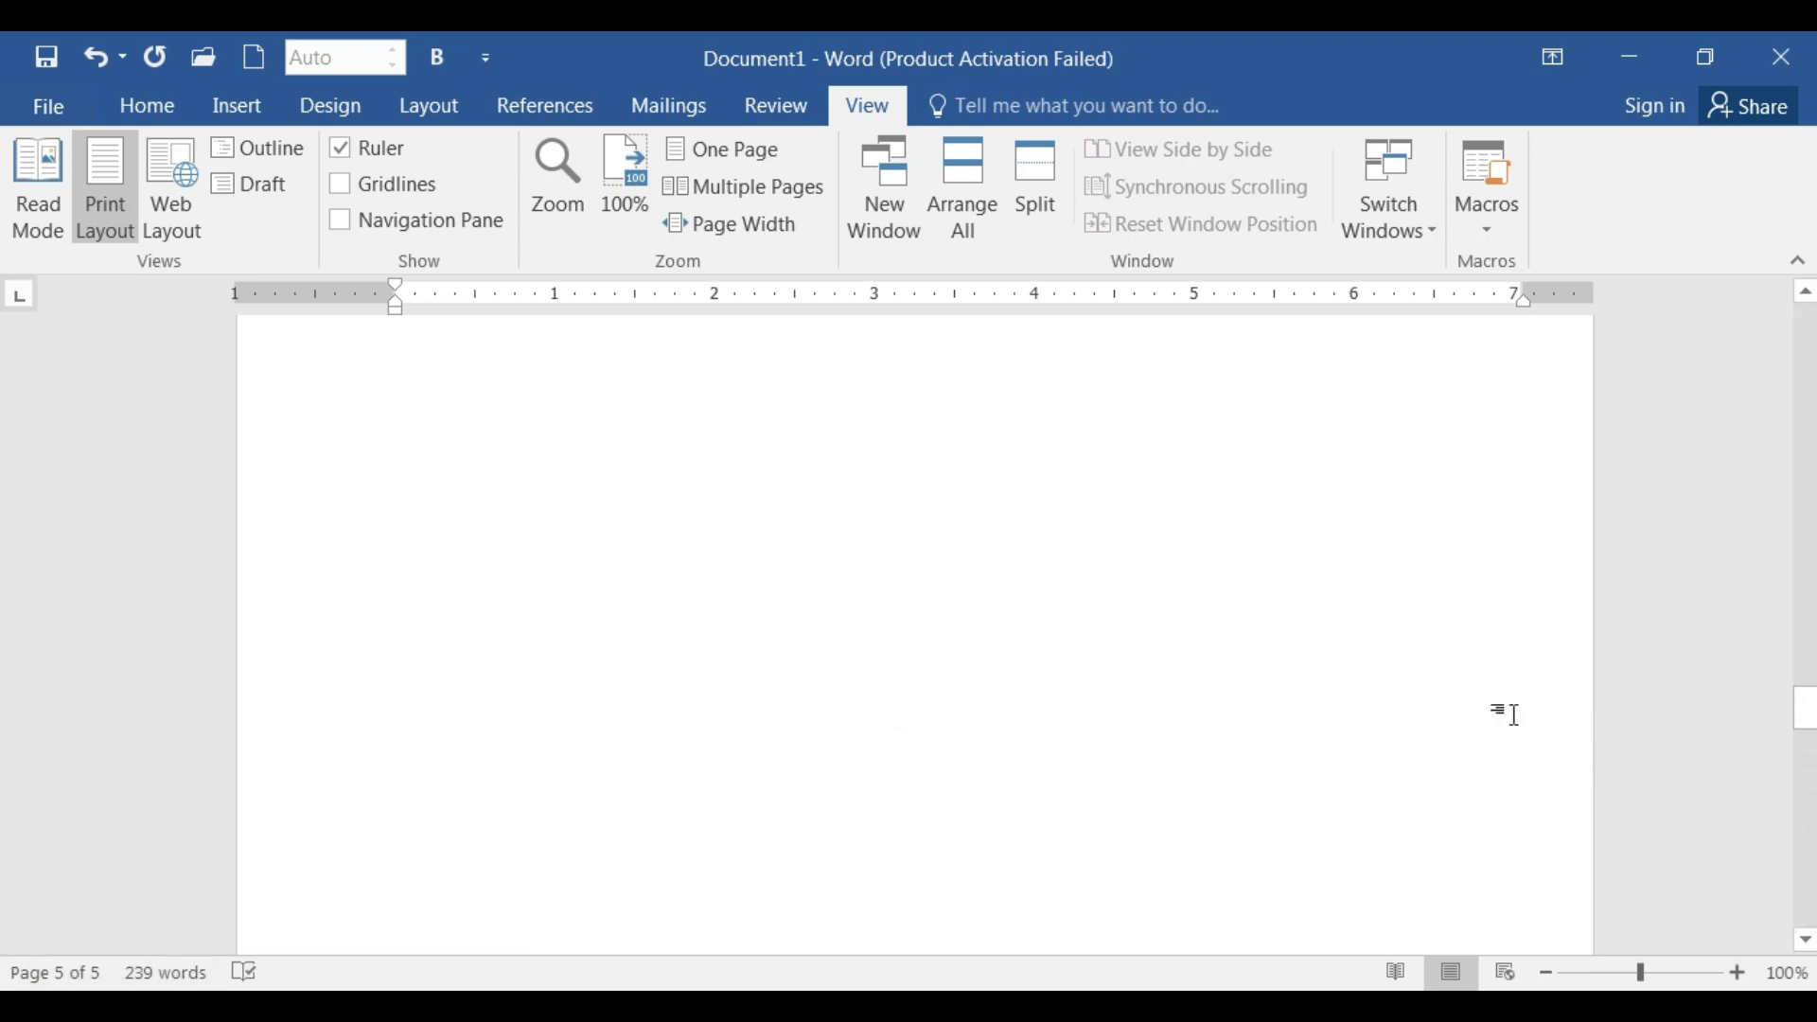
pyautogui.moveTo(1806, 705); pyautogui.dragTo(1805, 324)
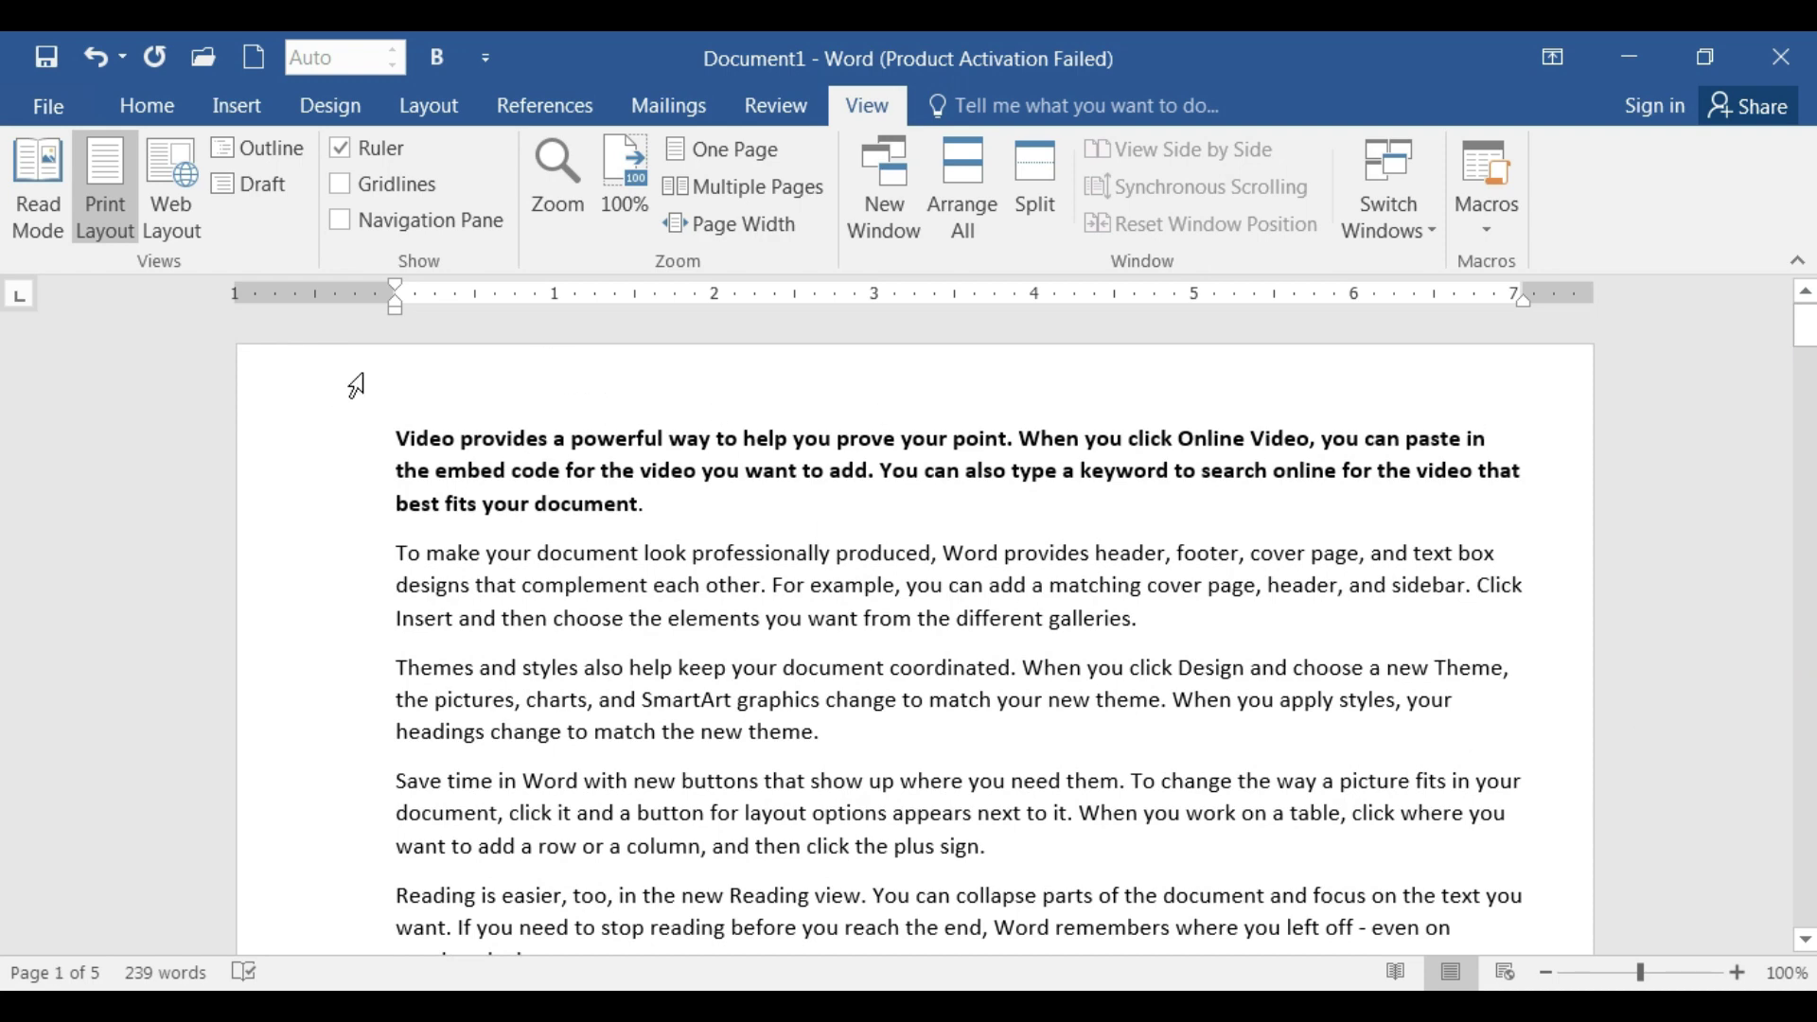
pyautogui.scroll(-3, 661, 409)
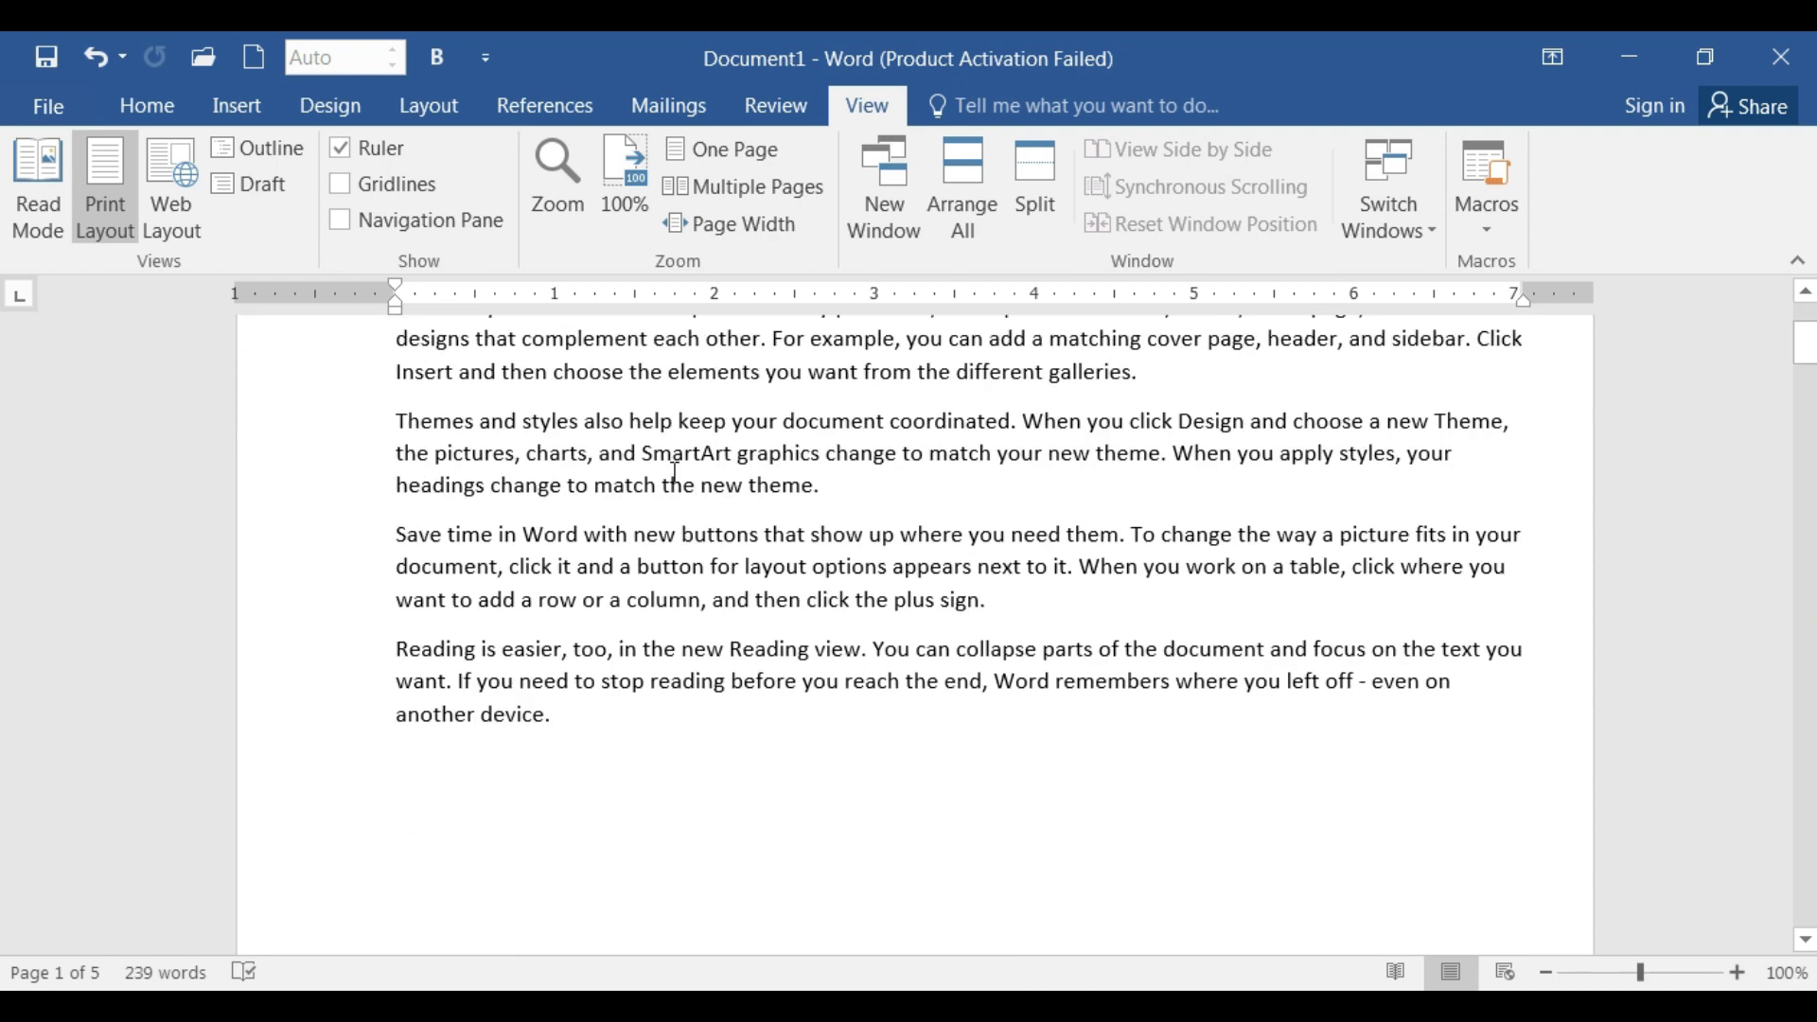
pyautogui.scroll(-10, 701, 551)
pyautogui.scroll(-1, 702, 592)
pyautogui.scroll(-3, 650, 662)
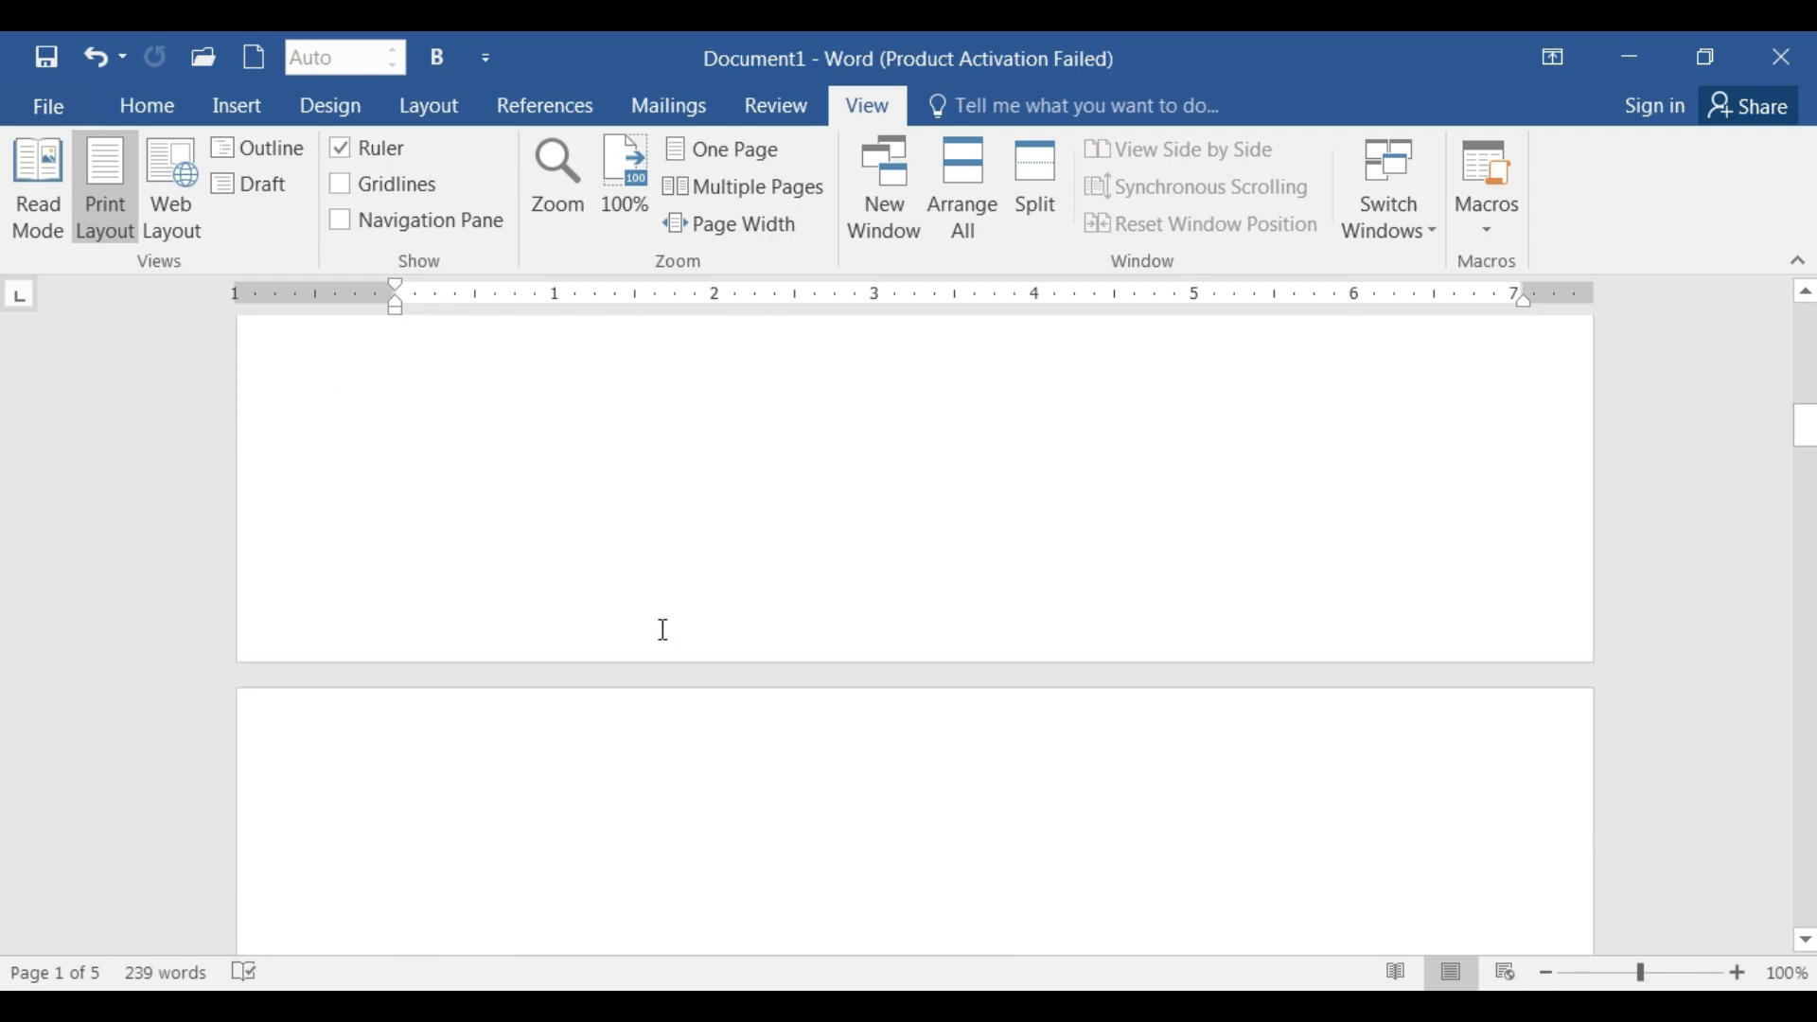
pyautogui.scroll(5, 662, 629)
pyautogui.scroll(10, 662, 605)
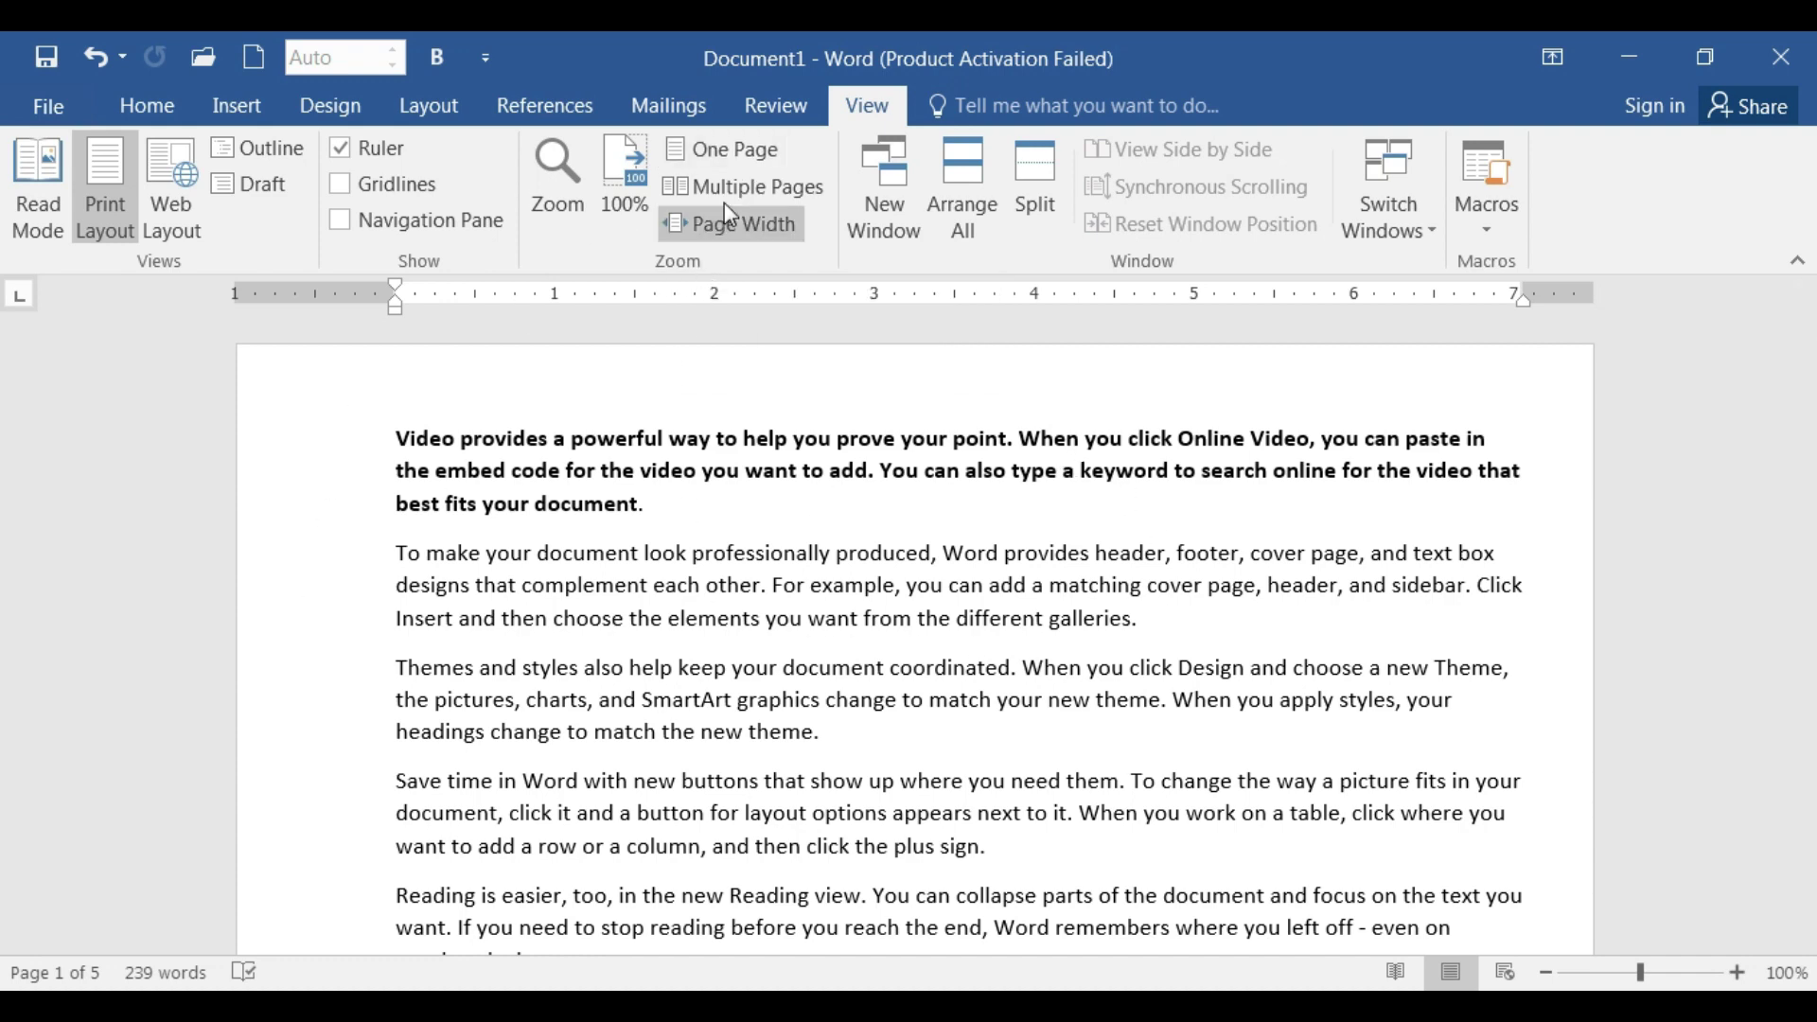
# Switch the view to One Page, then Multiple Pages, then Page Width
pyautogui.click(729, 168)
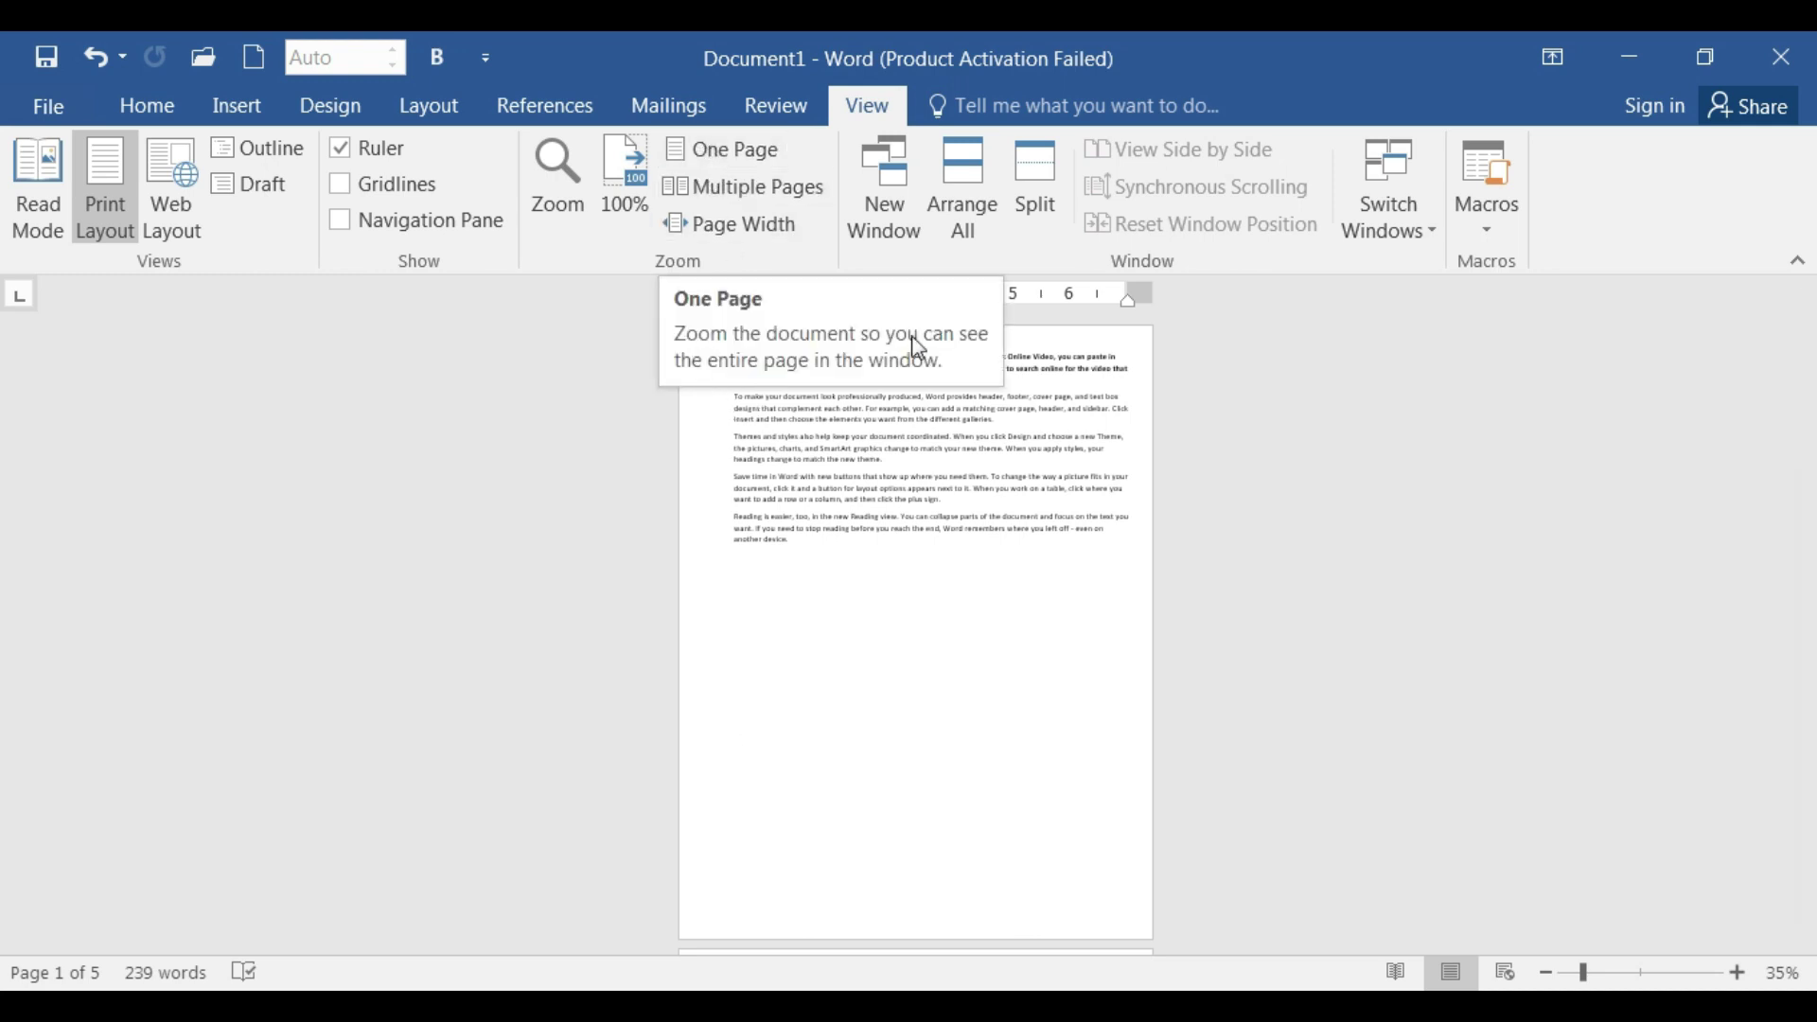
pyautogui.click(742, 189)
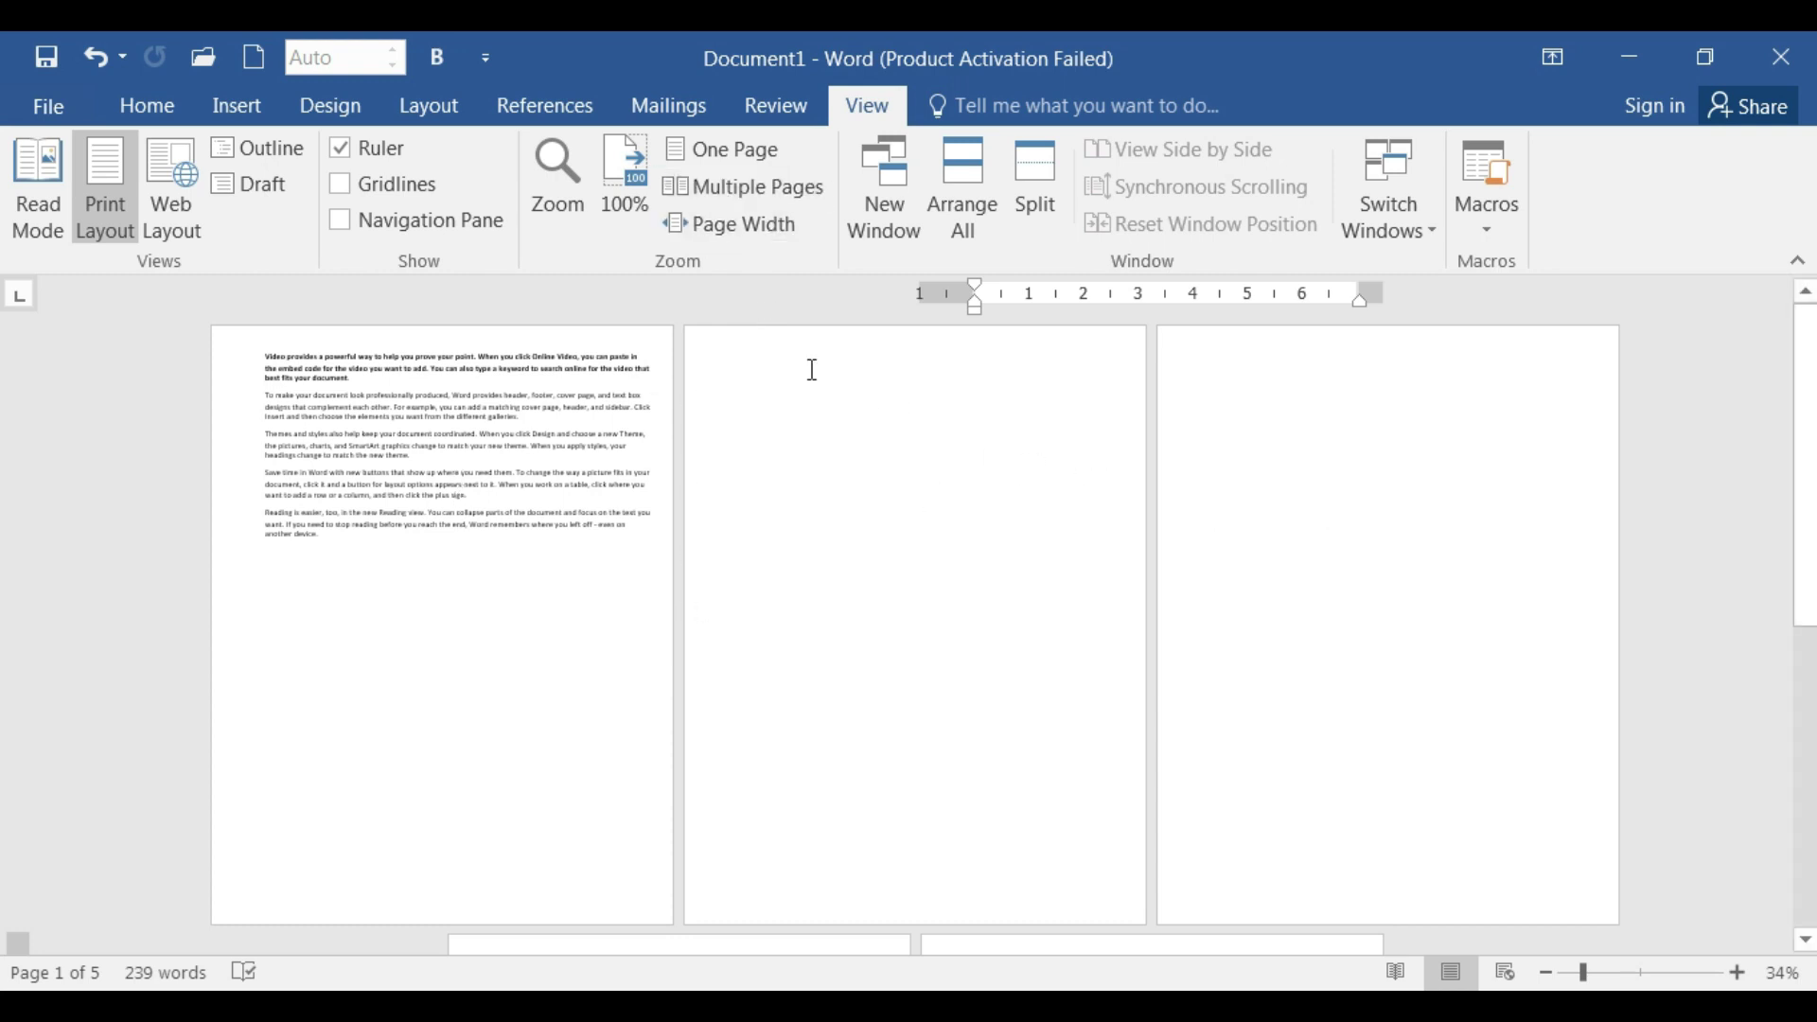
pyautogui.click(430, 461)
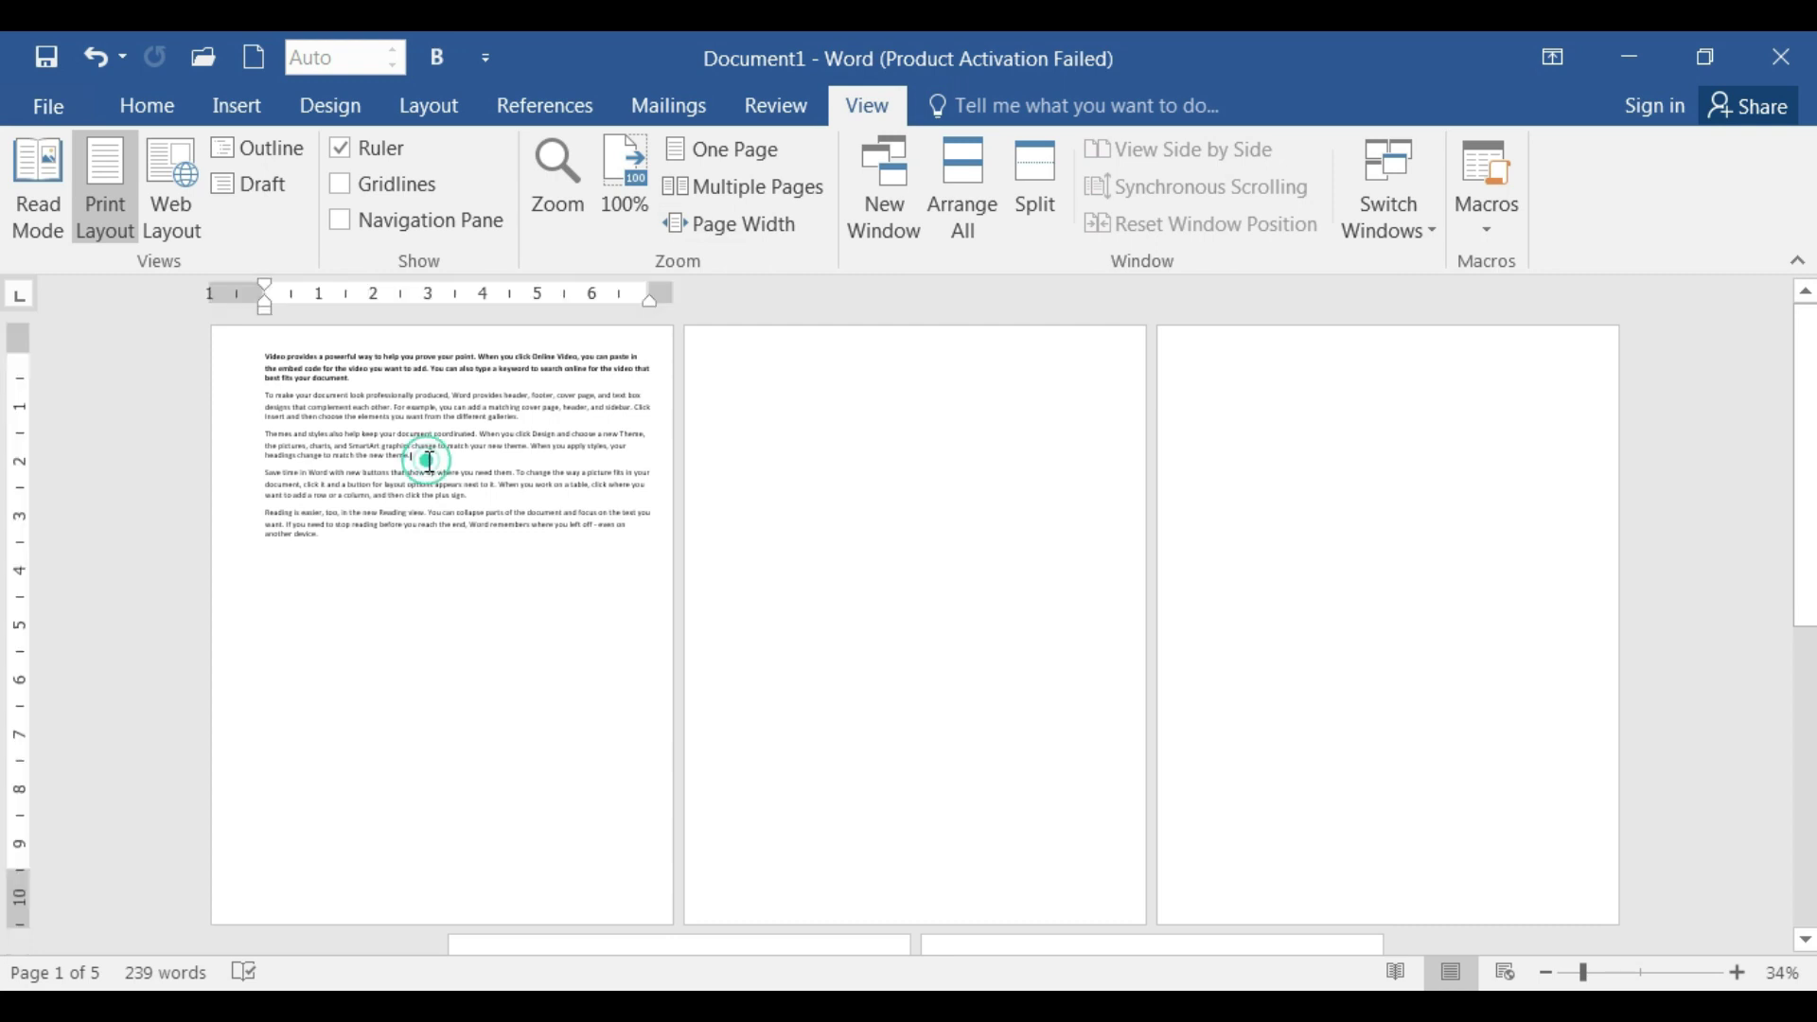
pyautogui.click(729, 232)
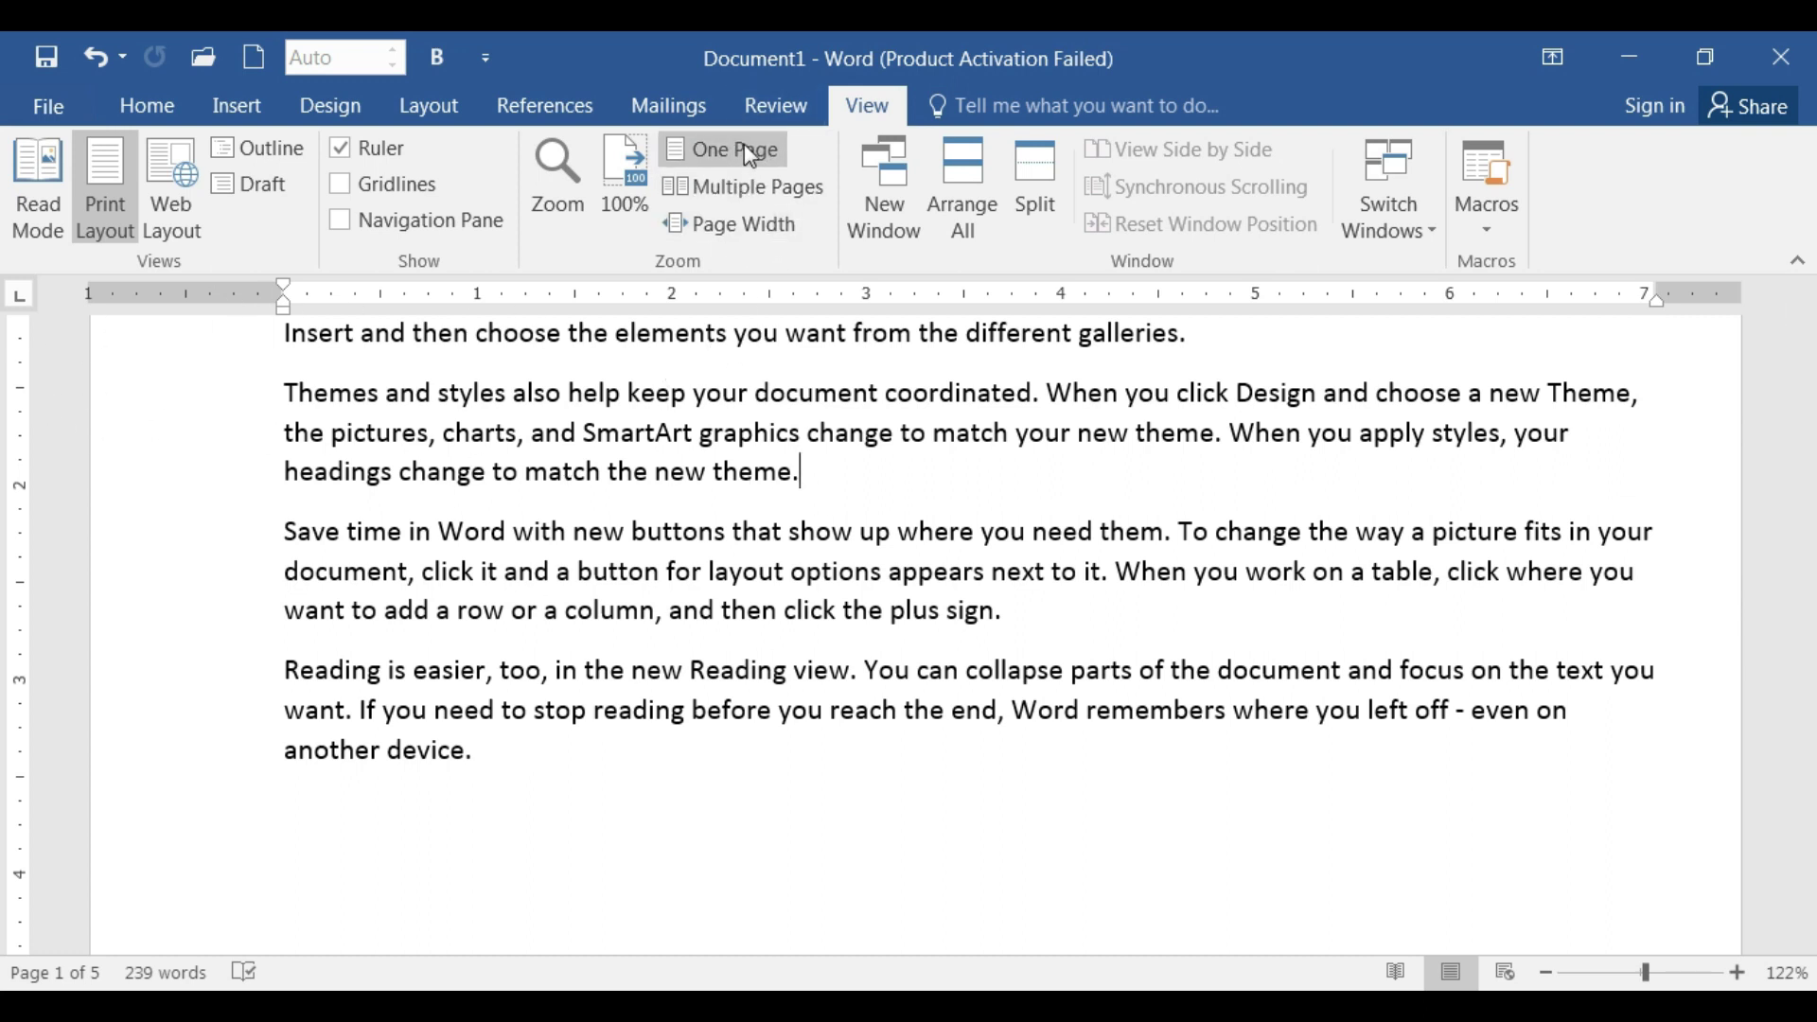
pyautogui.click(702, 616)
pyautogui.scroll(3, 719, 596)
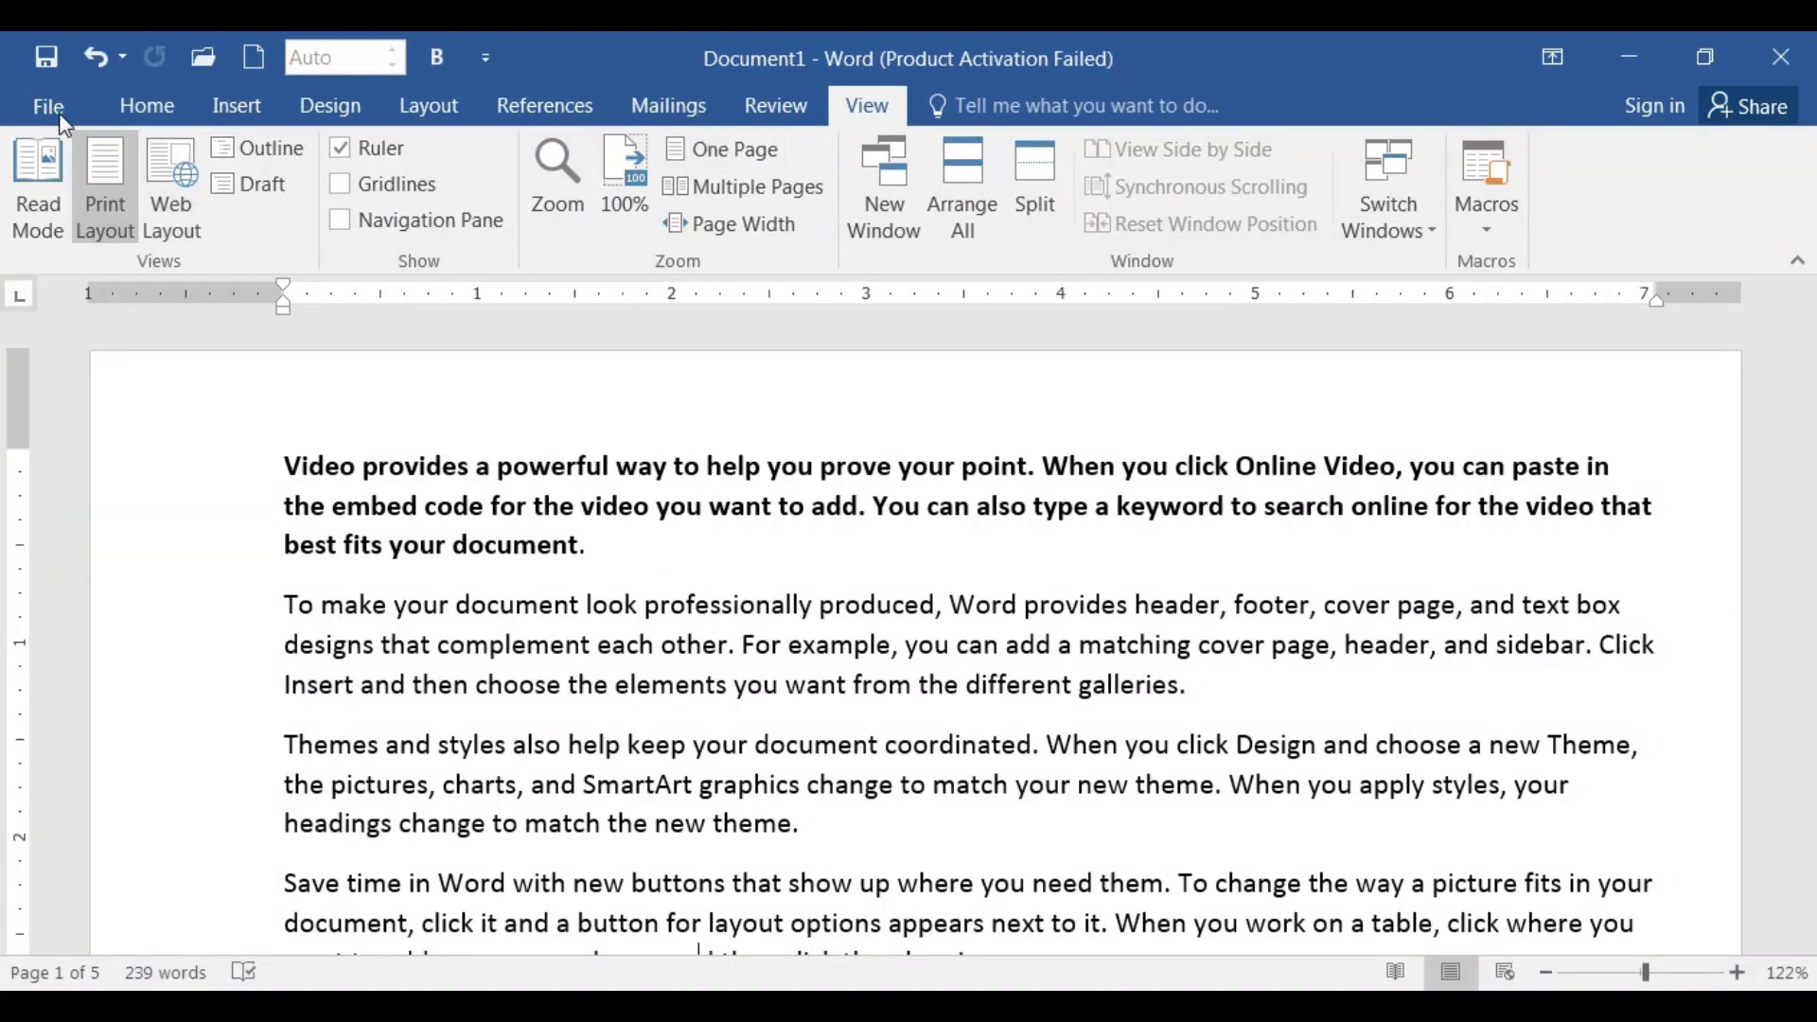
# Save the sample text to the Desktop as a Word document named 'verma'
pyautogui.click(32, 101)
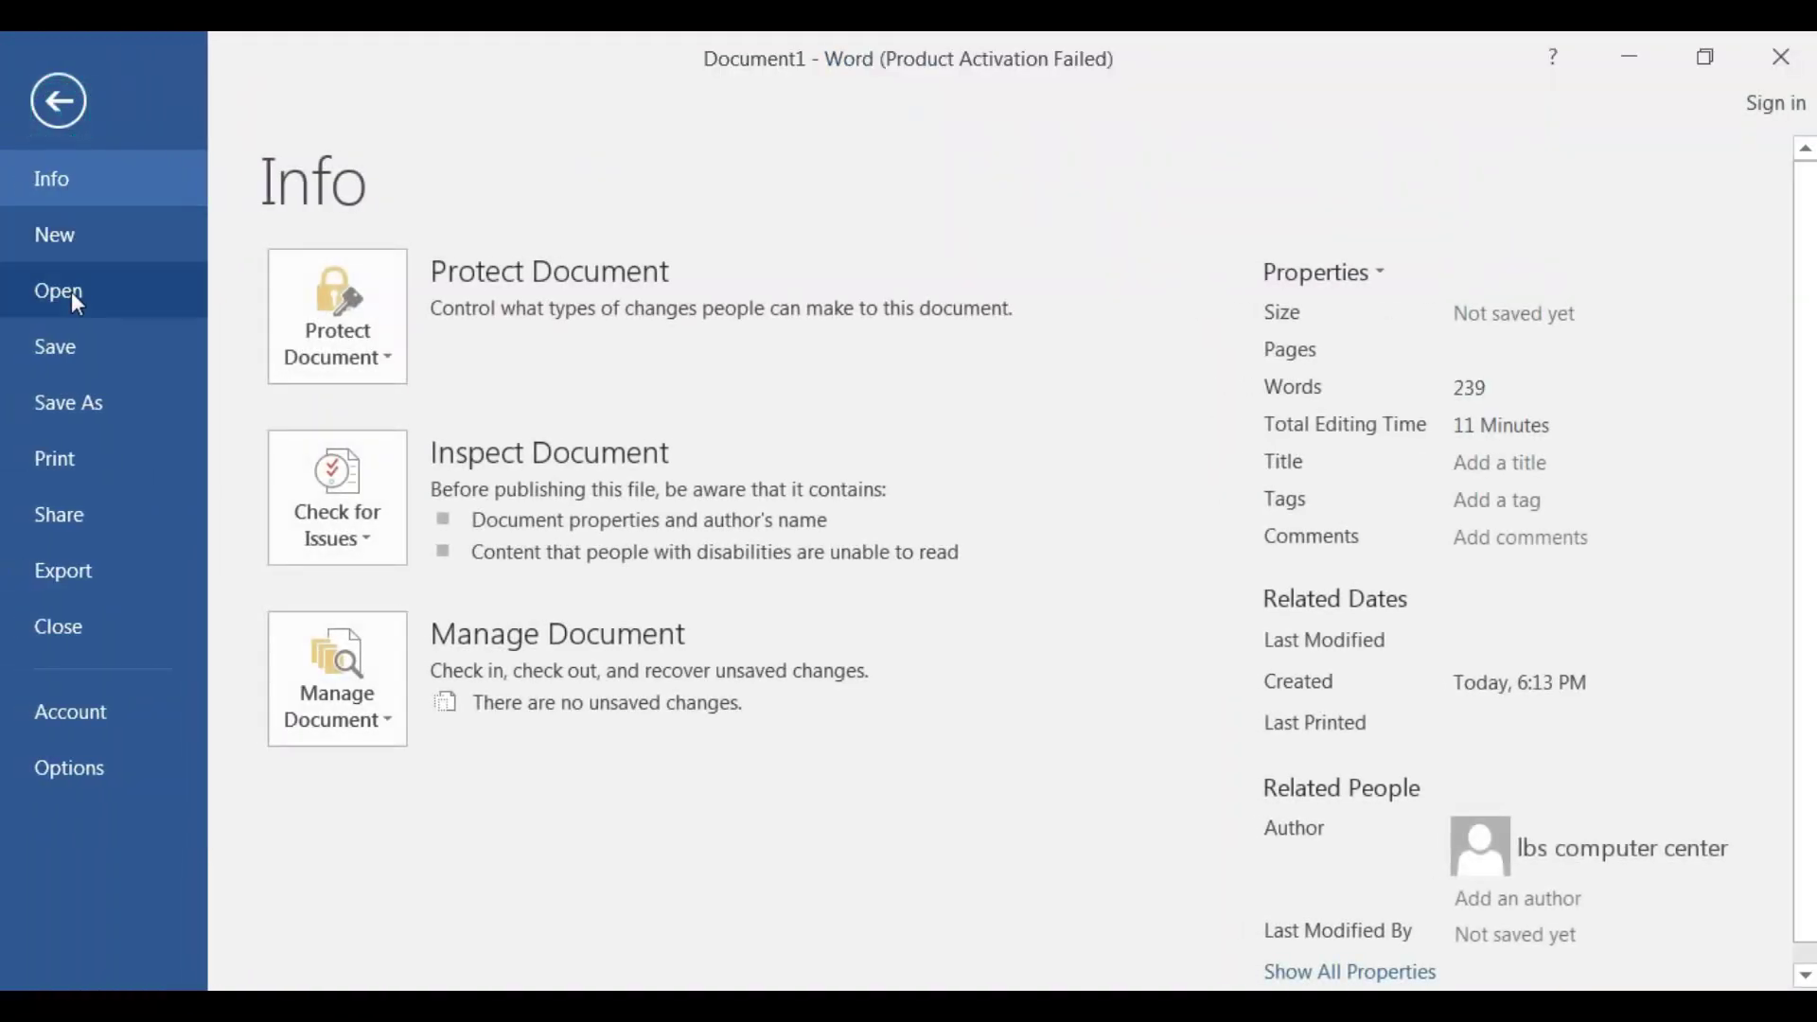
pyautogui.click(68, 403)
pyautogui.click(386, 366)
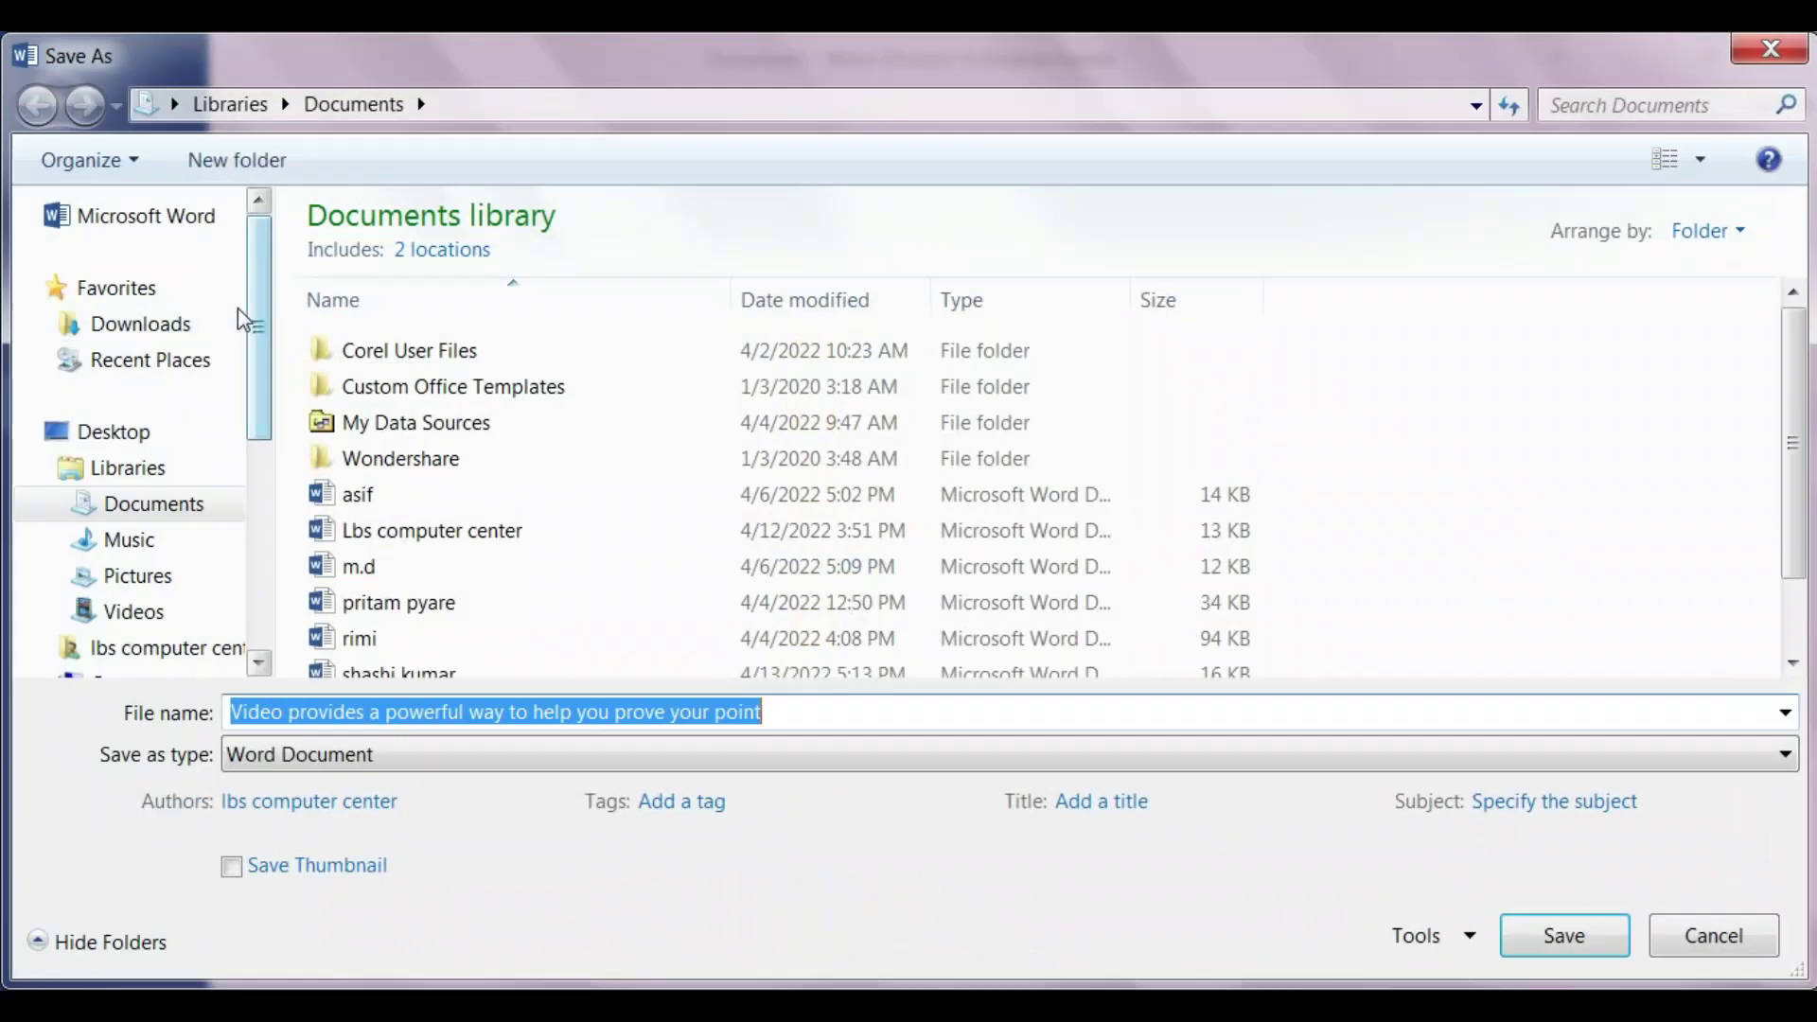
pyautogui.click(113, 431)
pyautogui.click(416, 713)
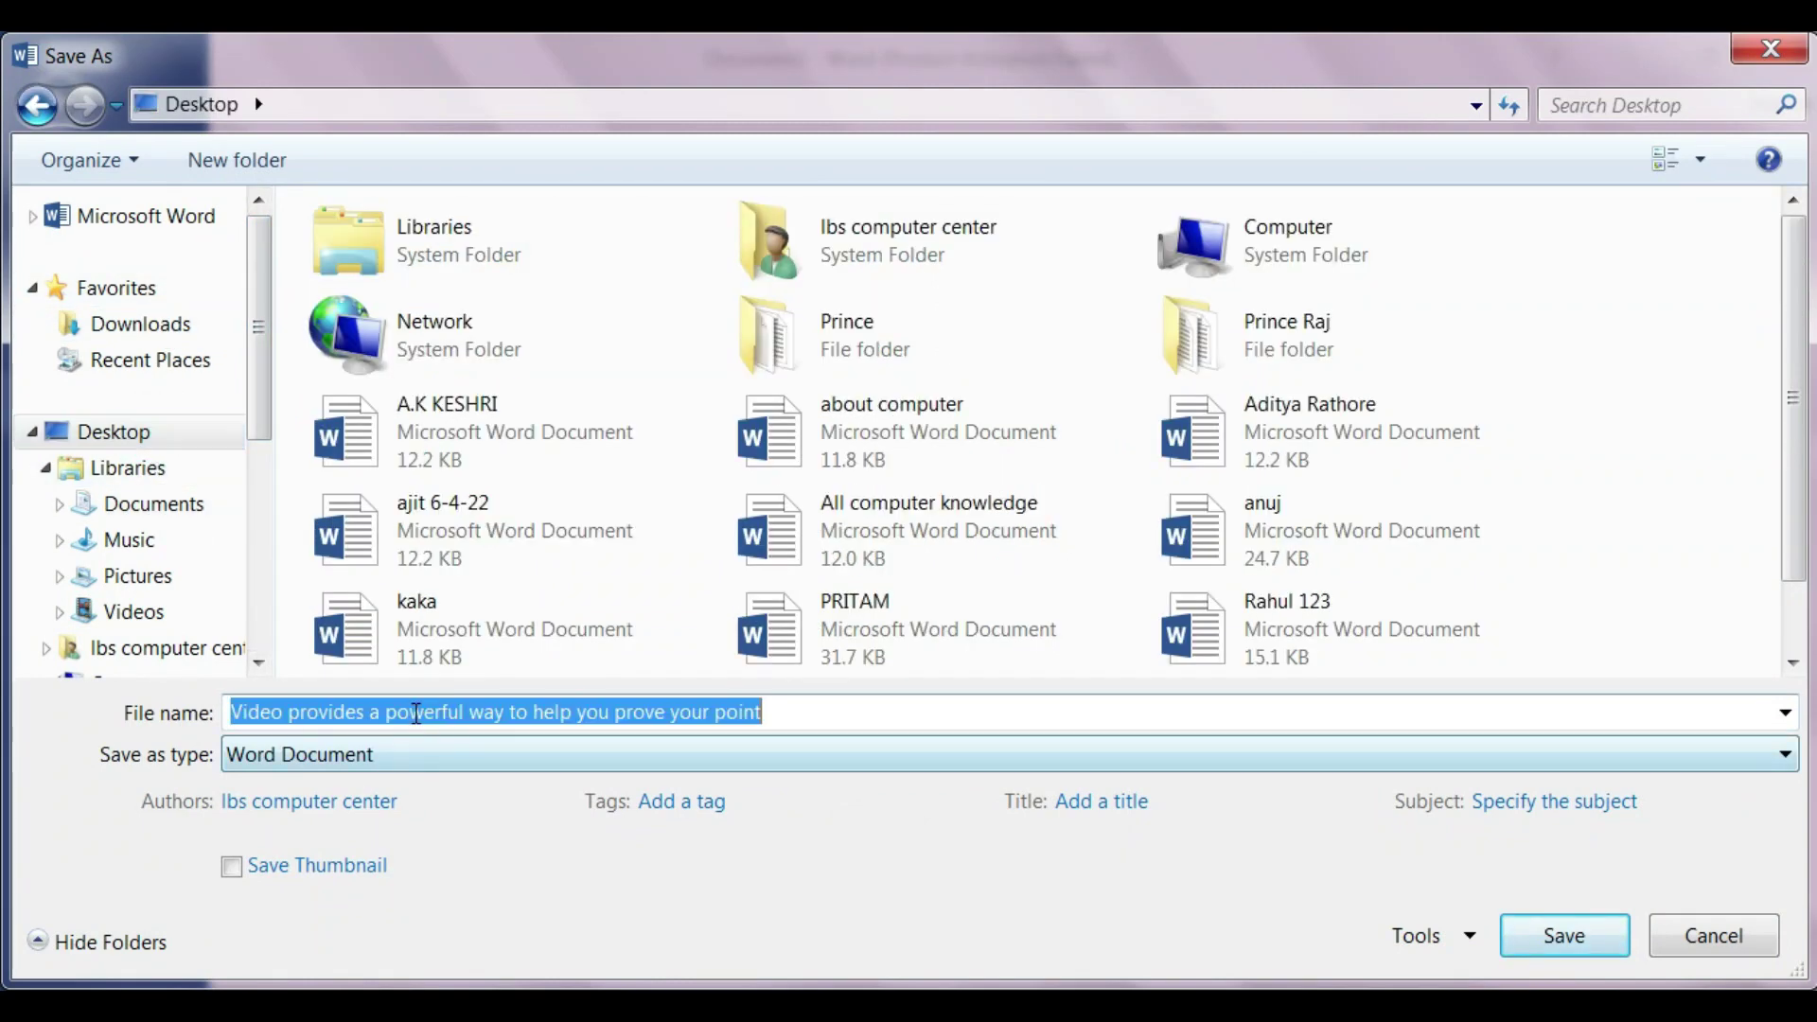
pyautogui.write('verma')
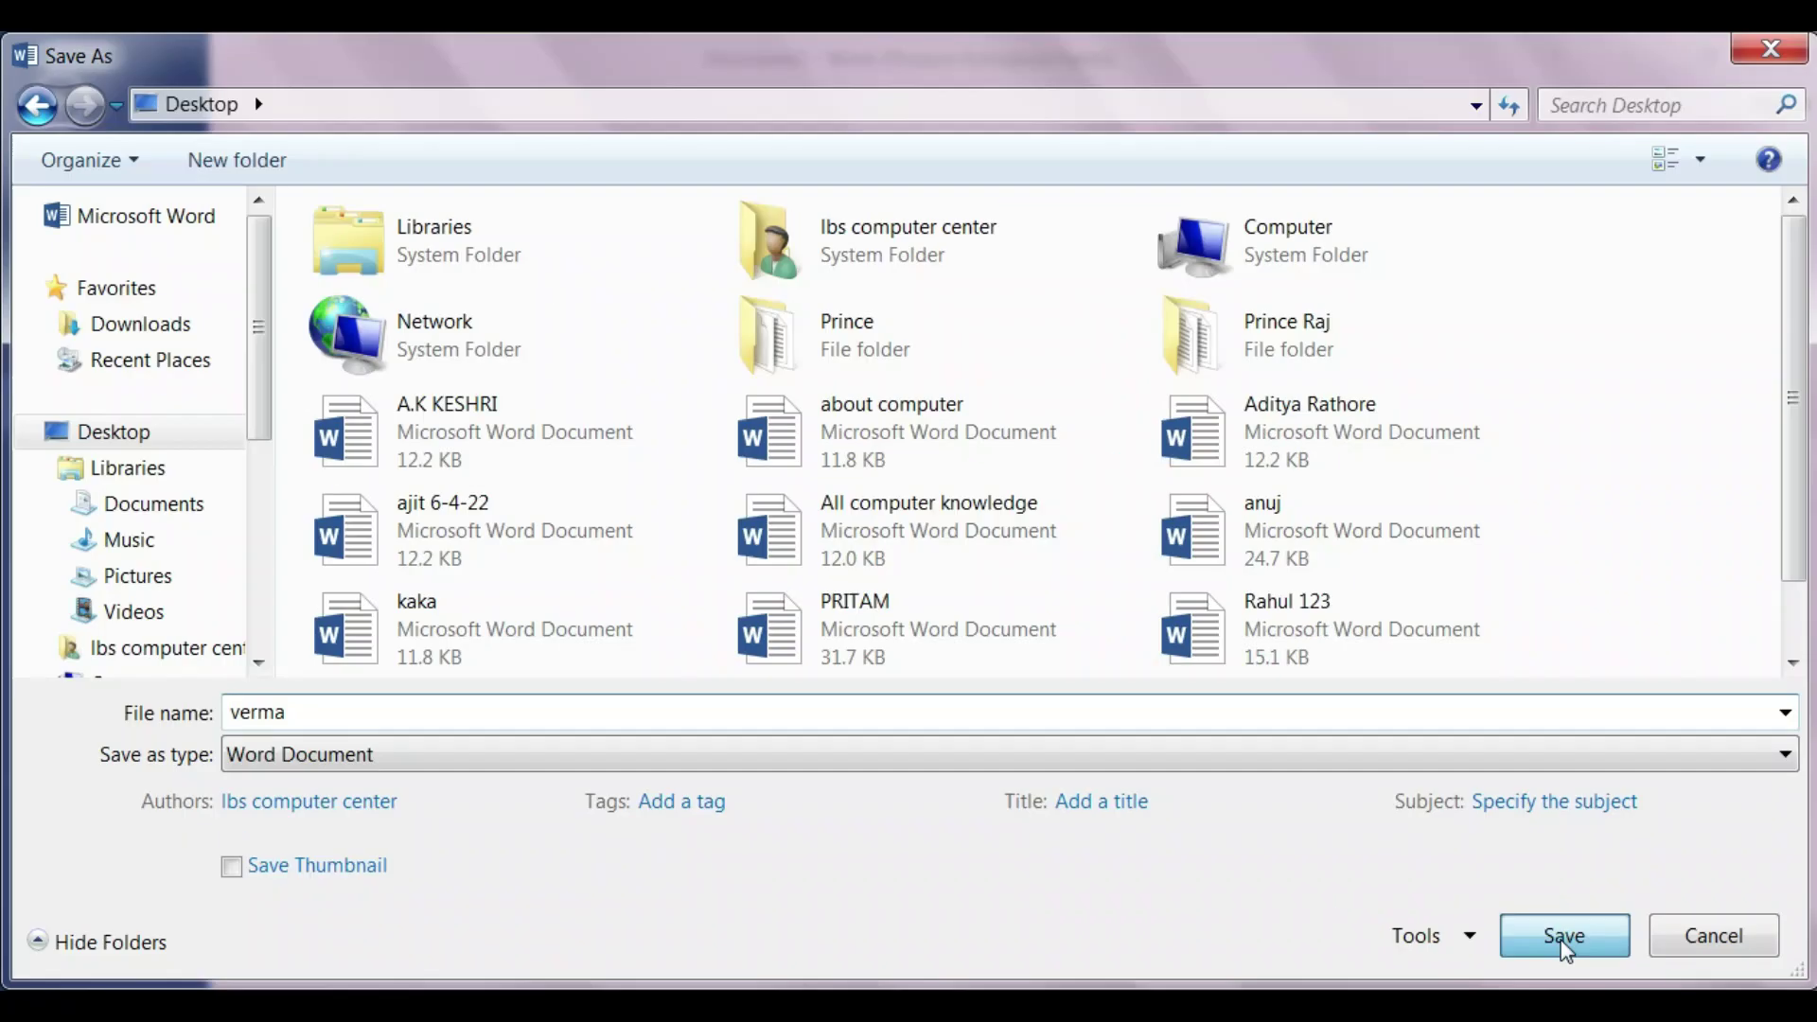
pyautogui.click(1563, 923)
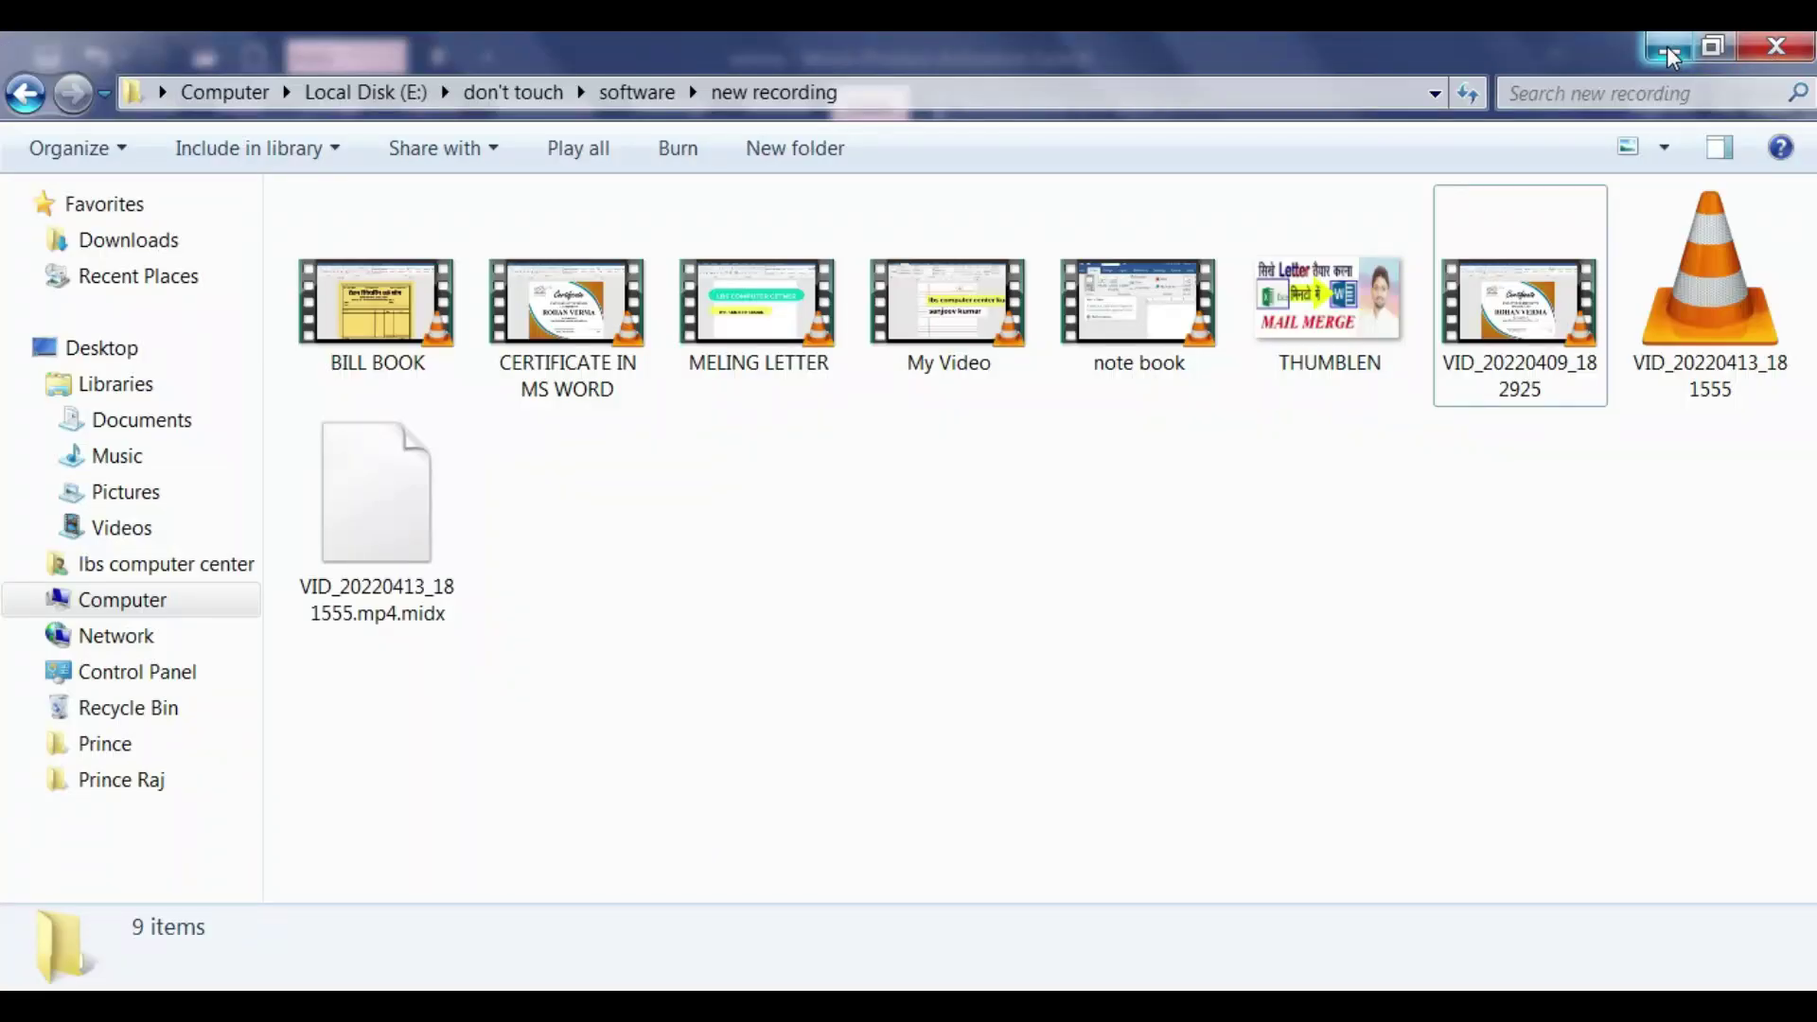
pyautogui.click(1666, 49)
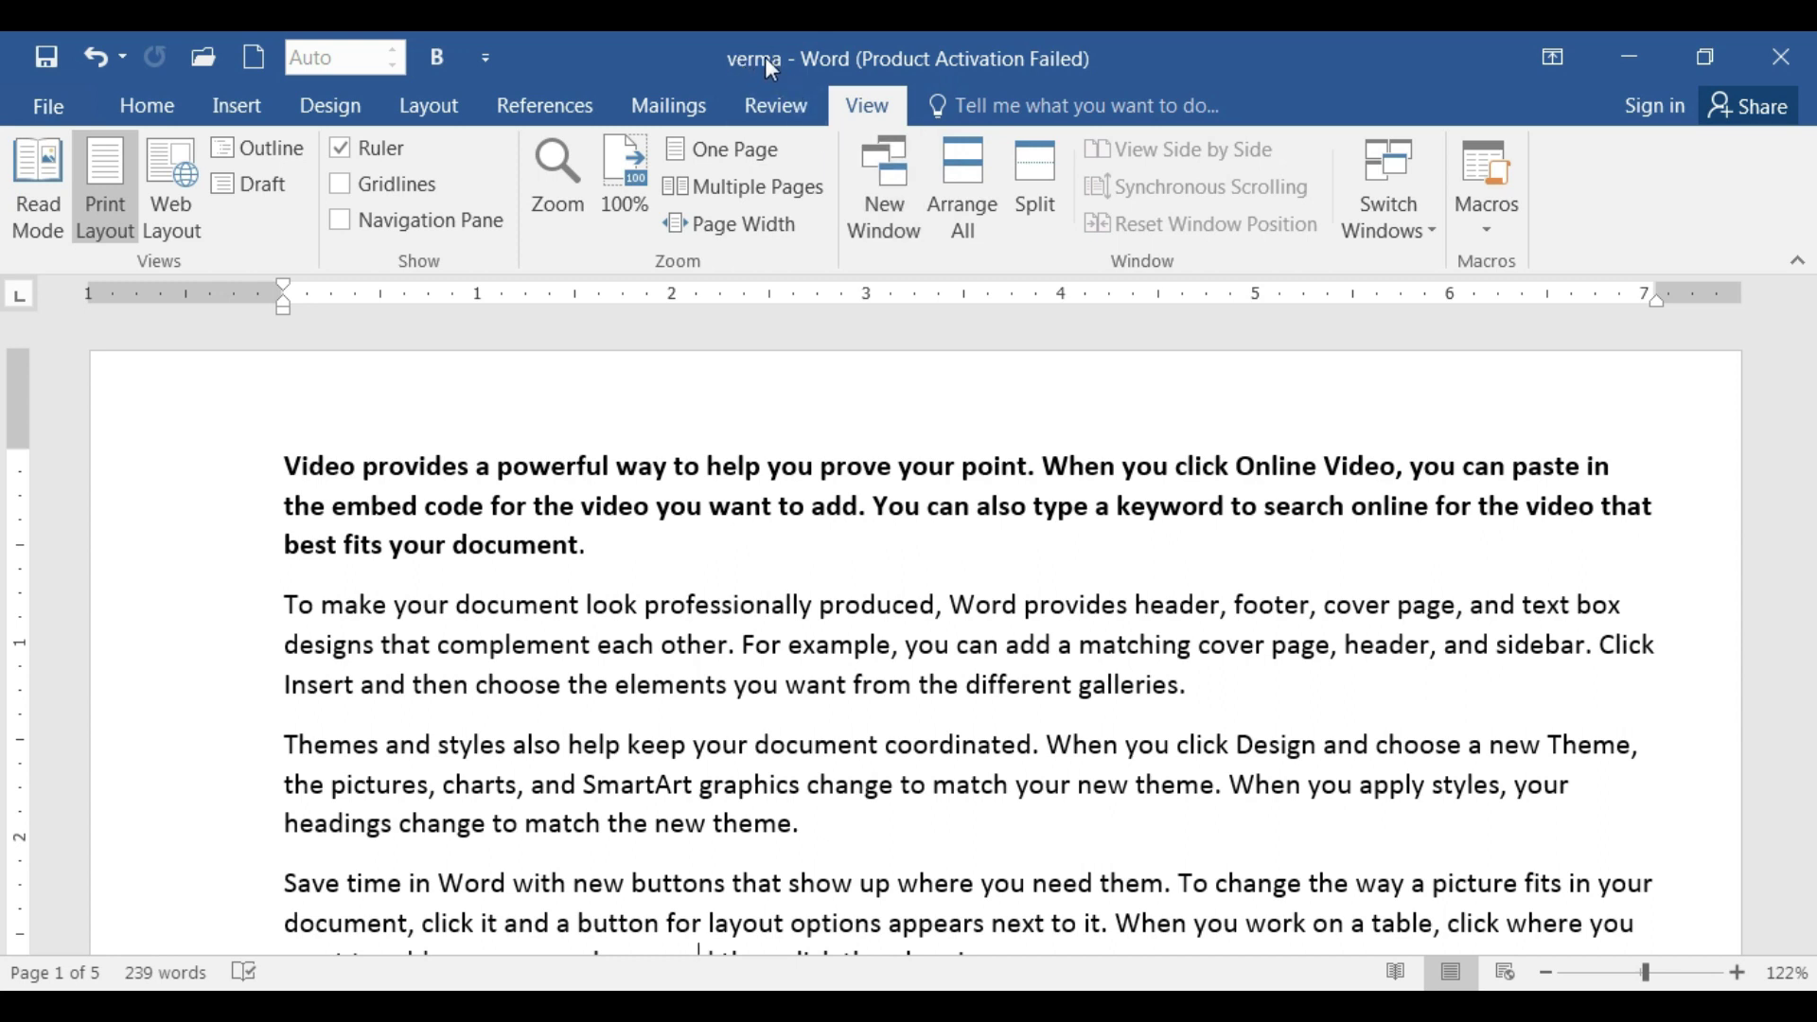
pyautogui.click(578, 557)
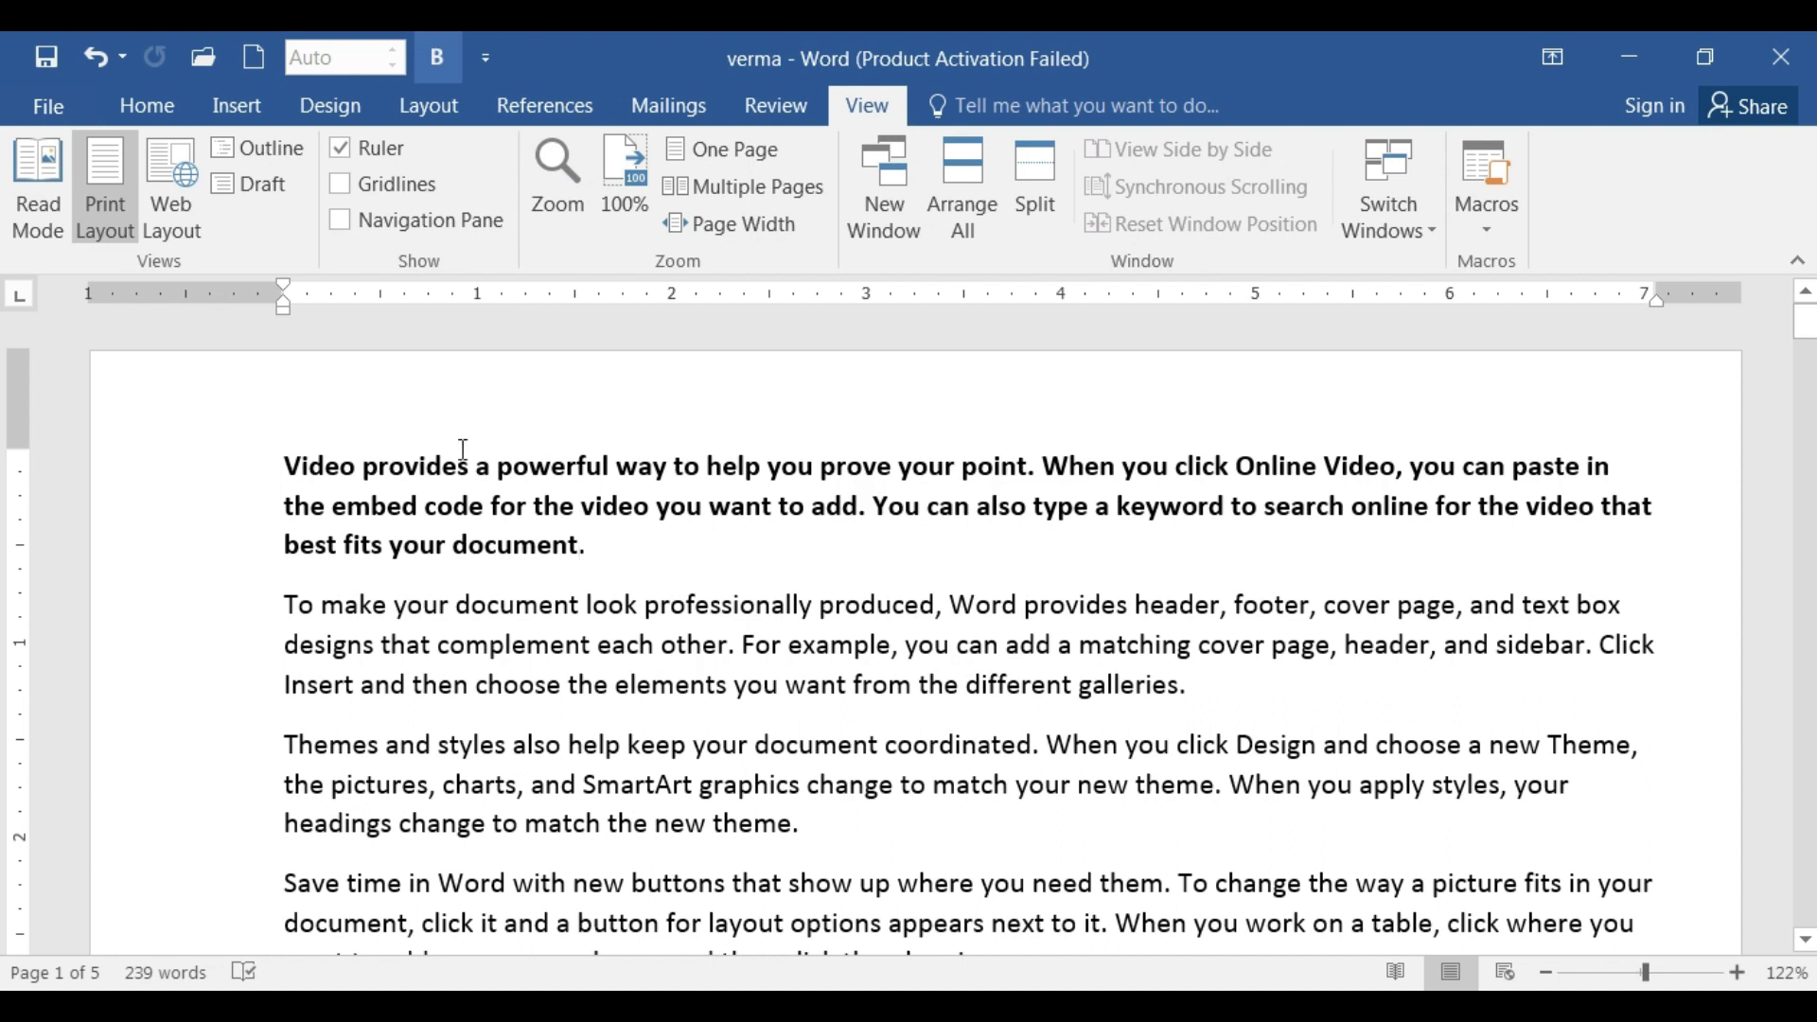
# Open a second window of verma and switch between verma:1 and verma:2
pyautogui.click(887, 203)
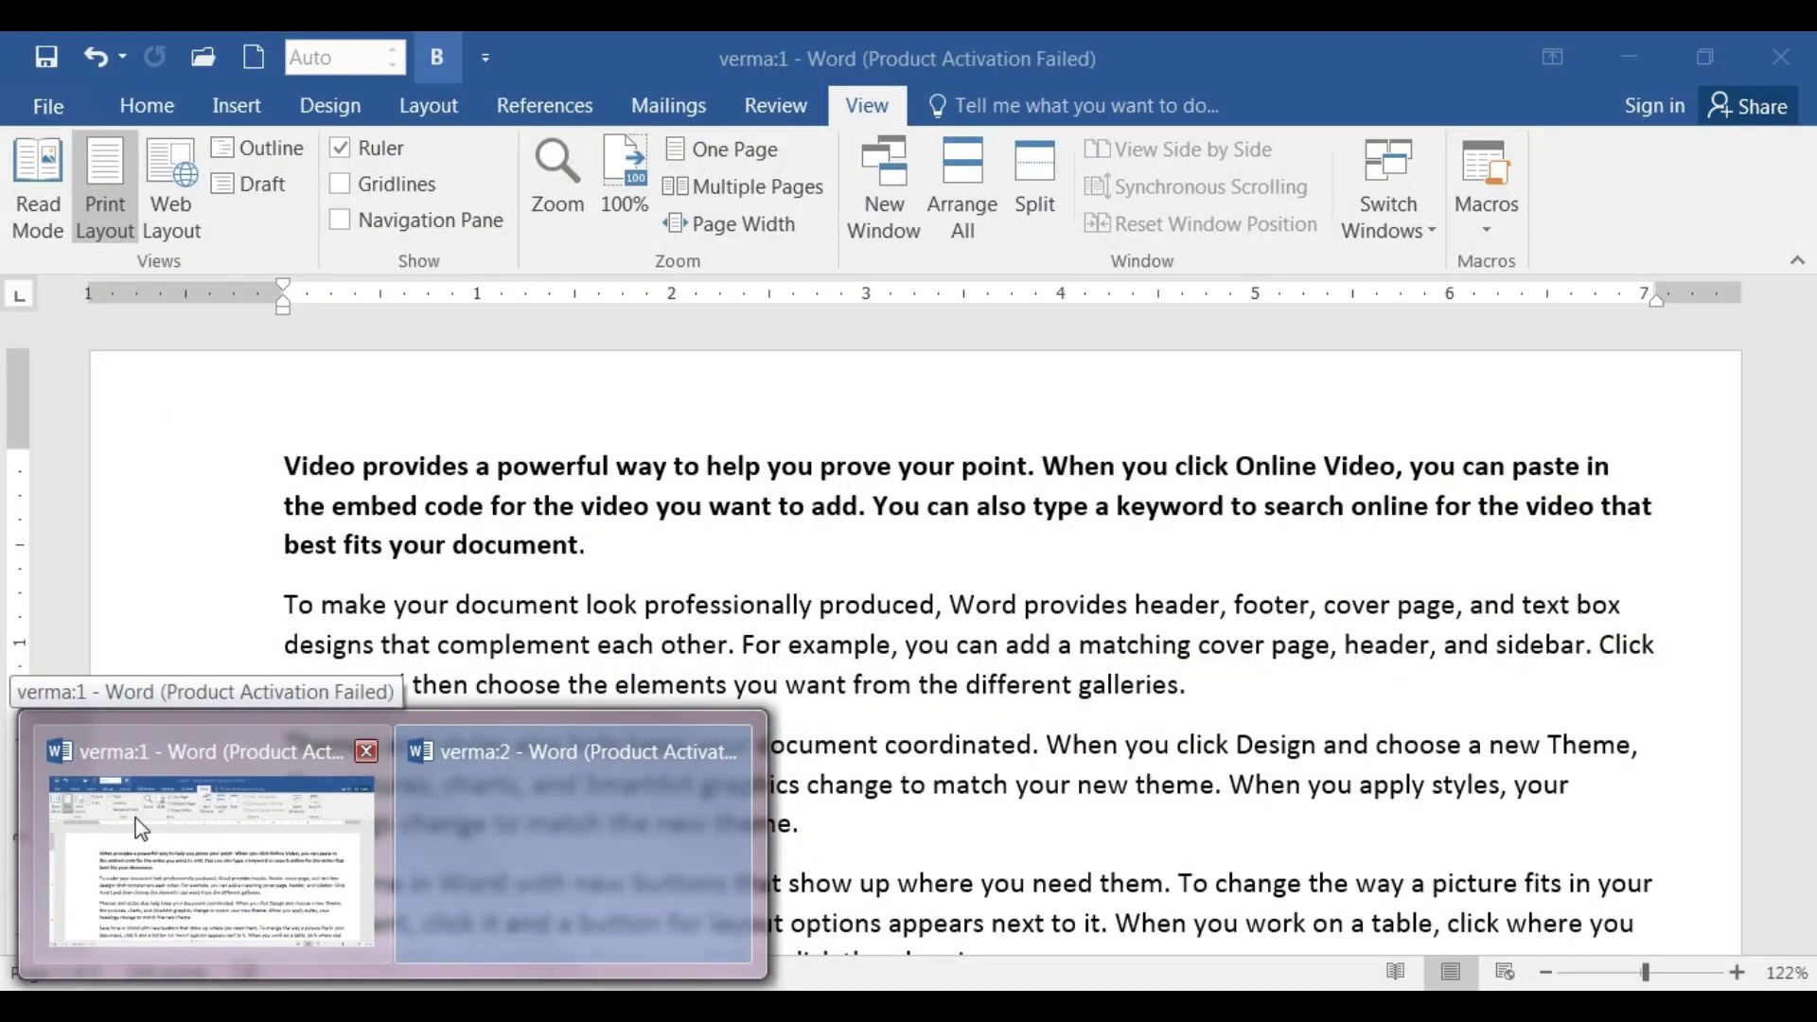
pyautogui.click(133, 822)
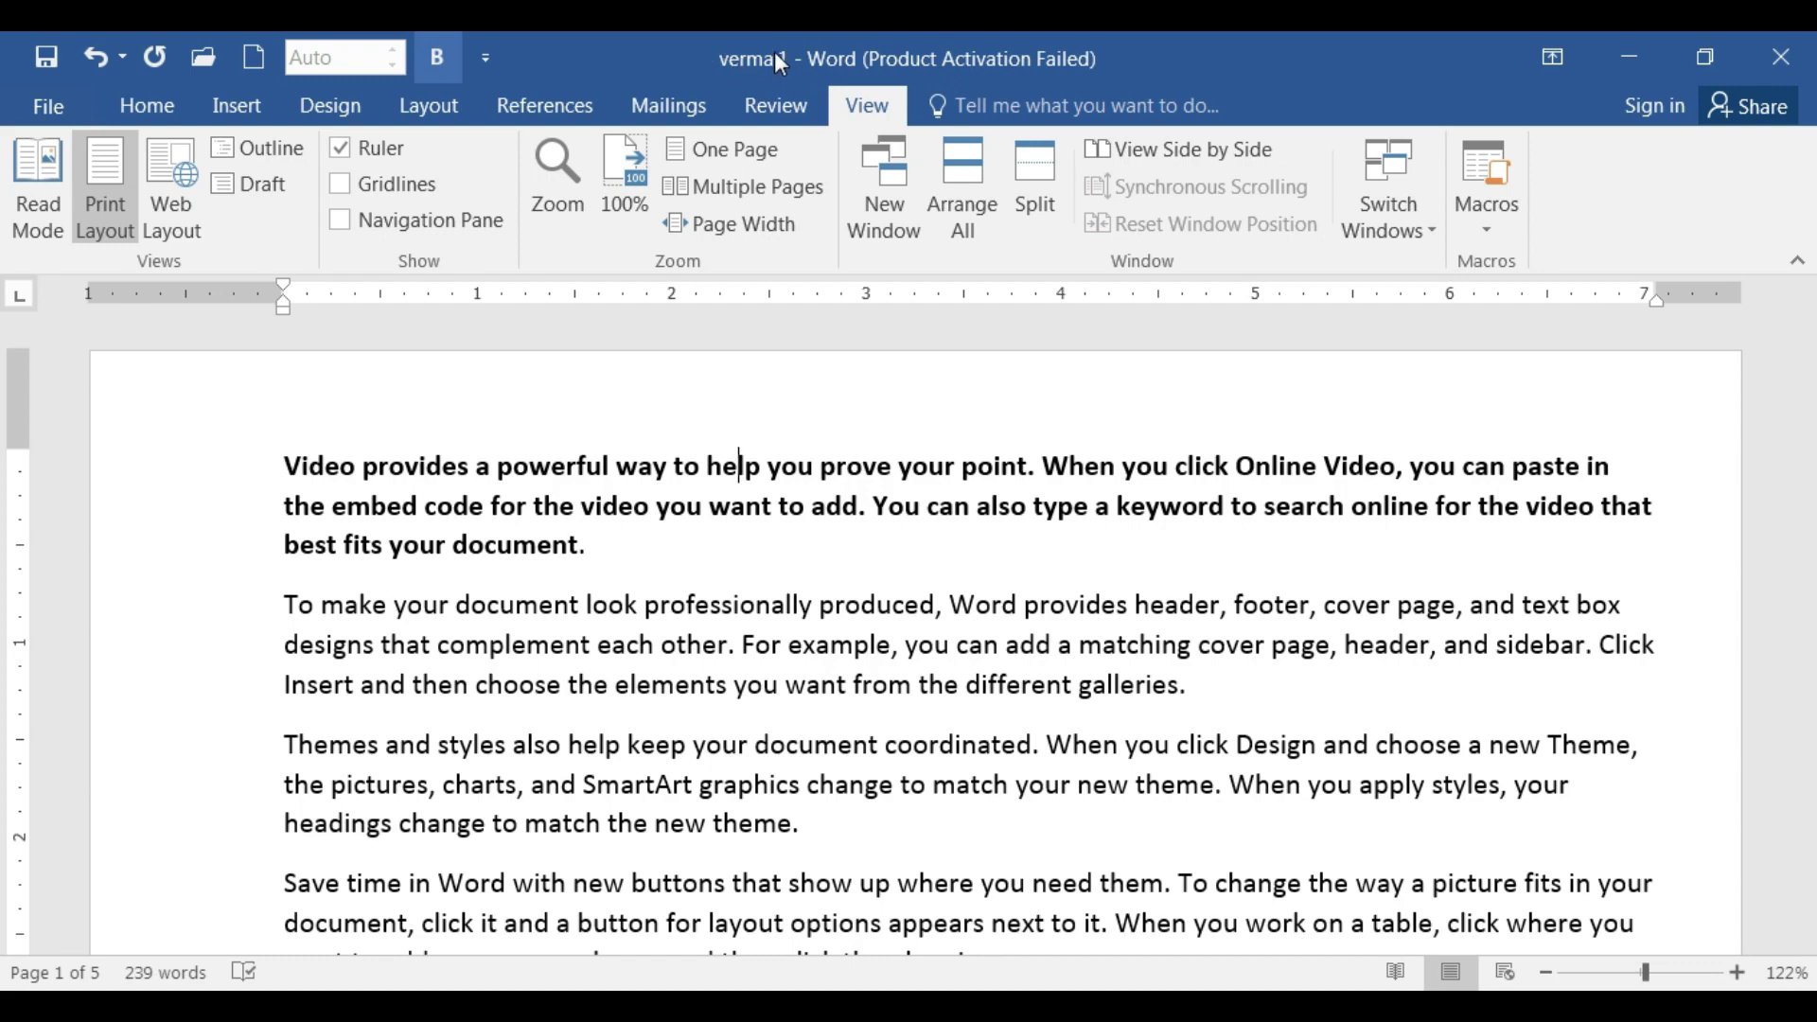
pyautogui.click(267, 1005)
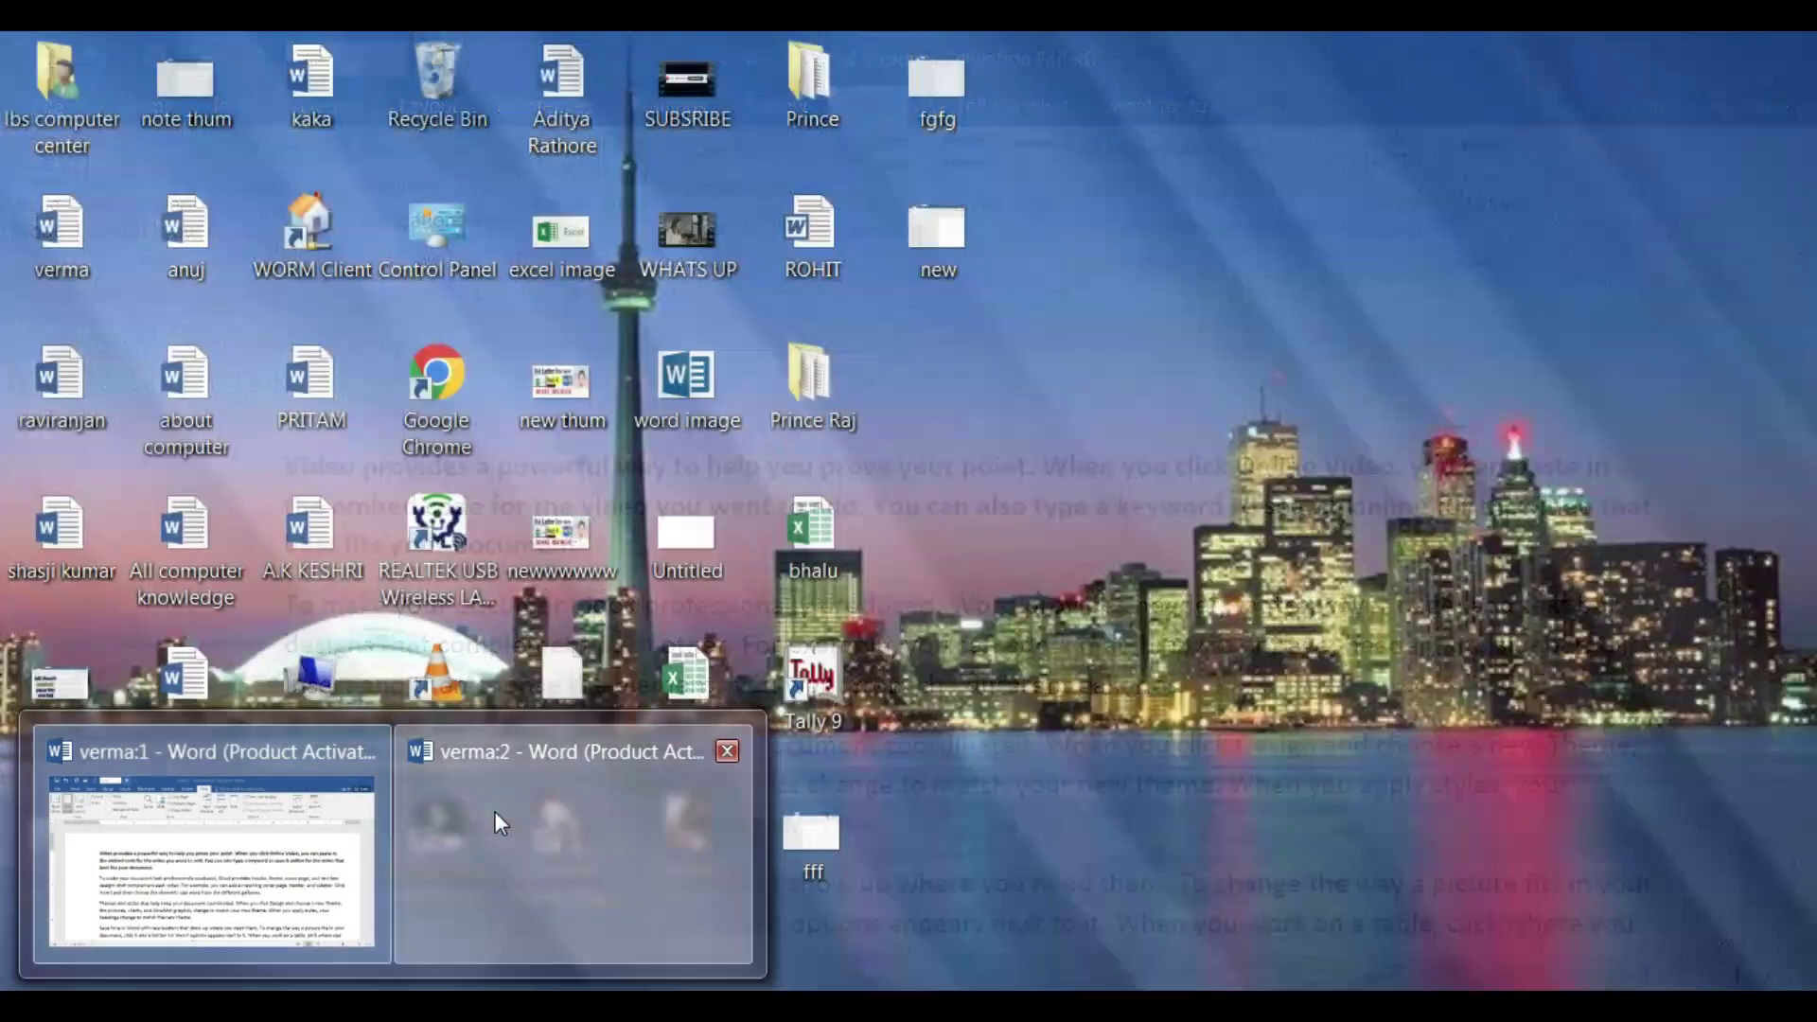
pyautogui.click(496, 810)
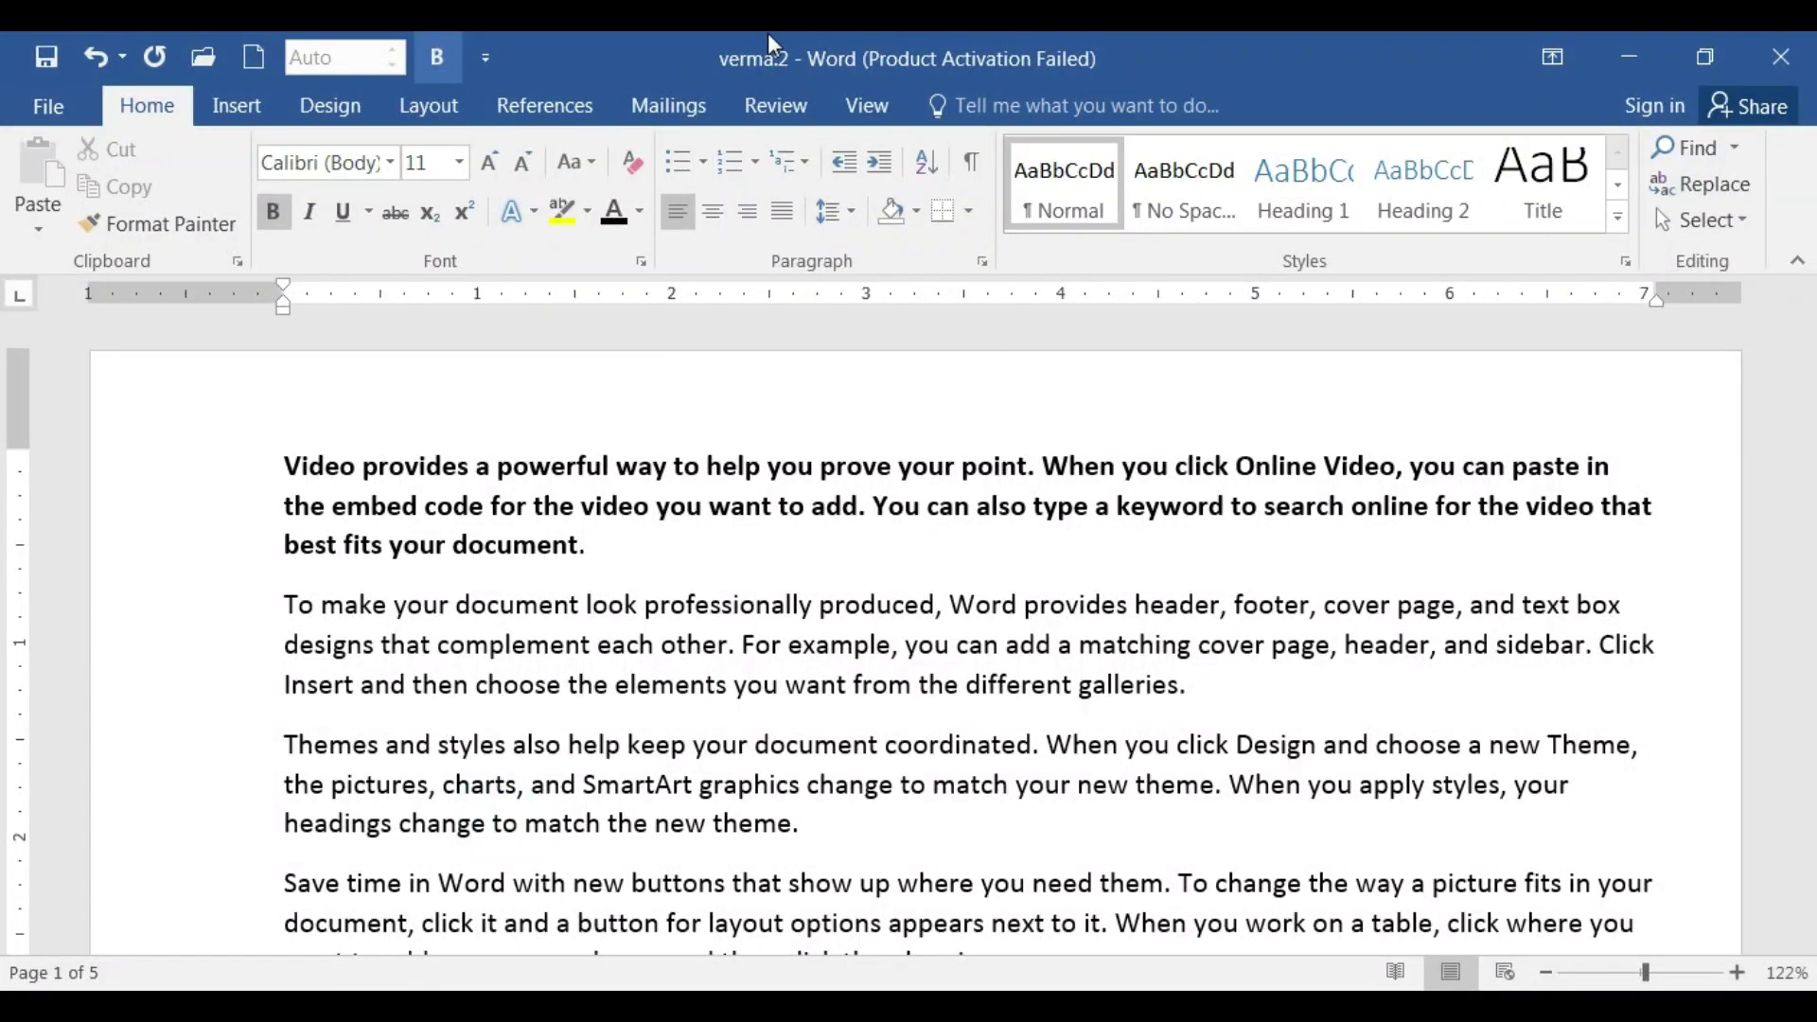
pyautogui.click(267, 1005)
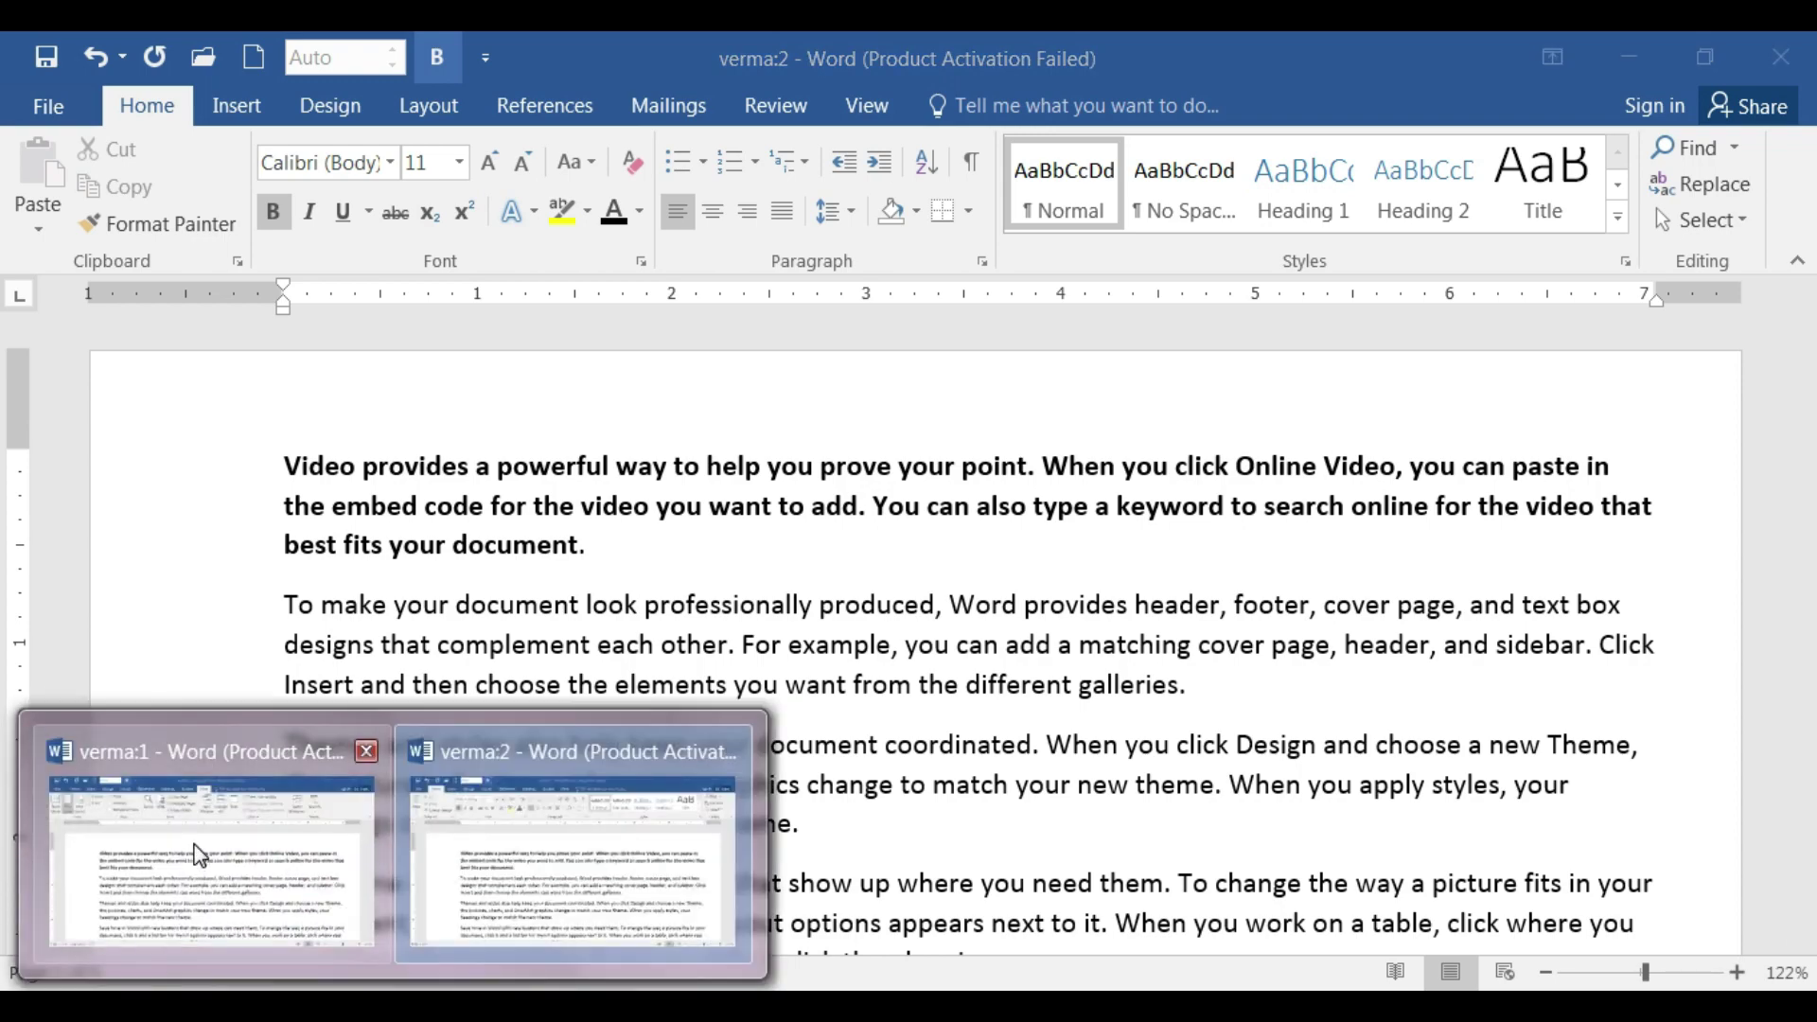
pyautogui.click(193, 842)
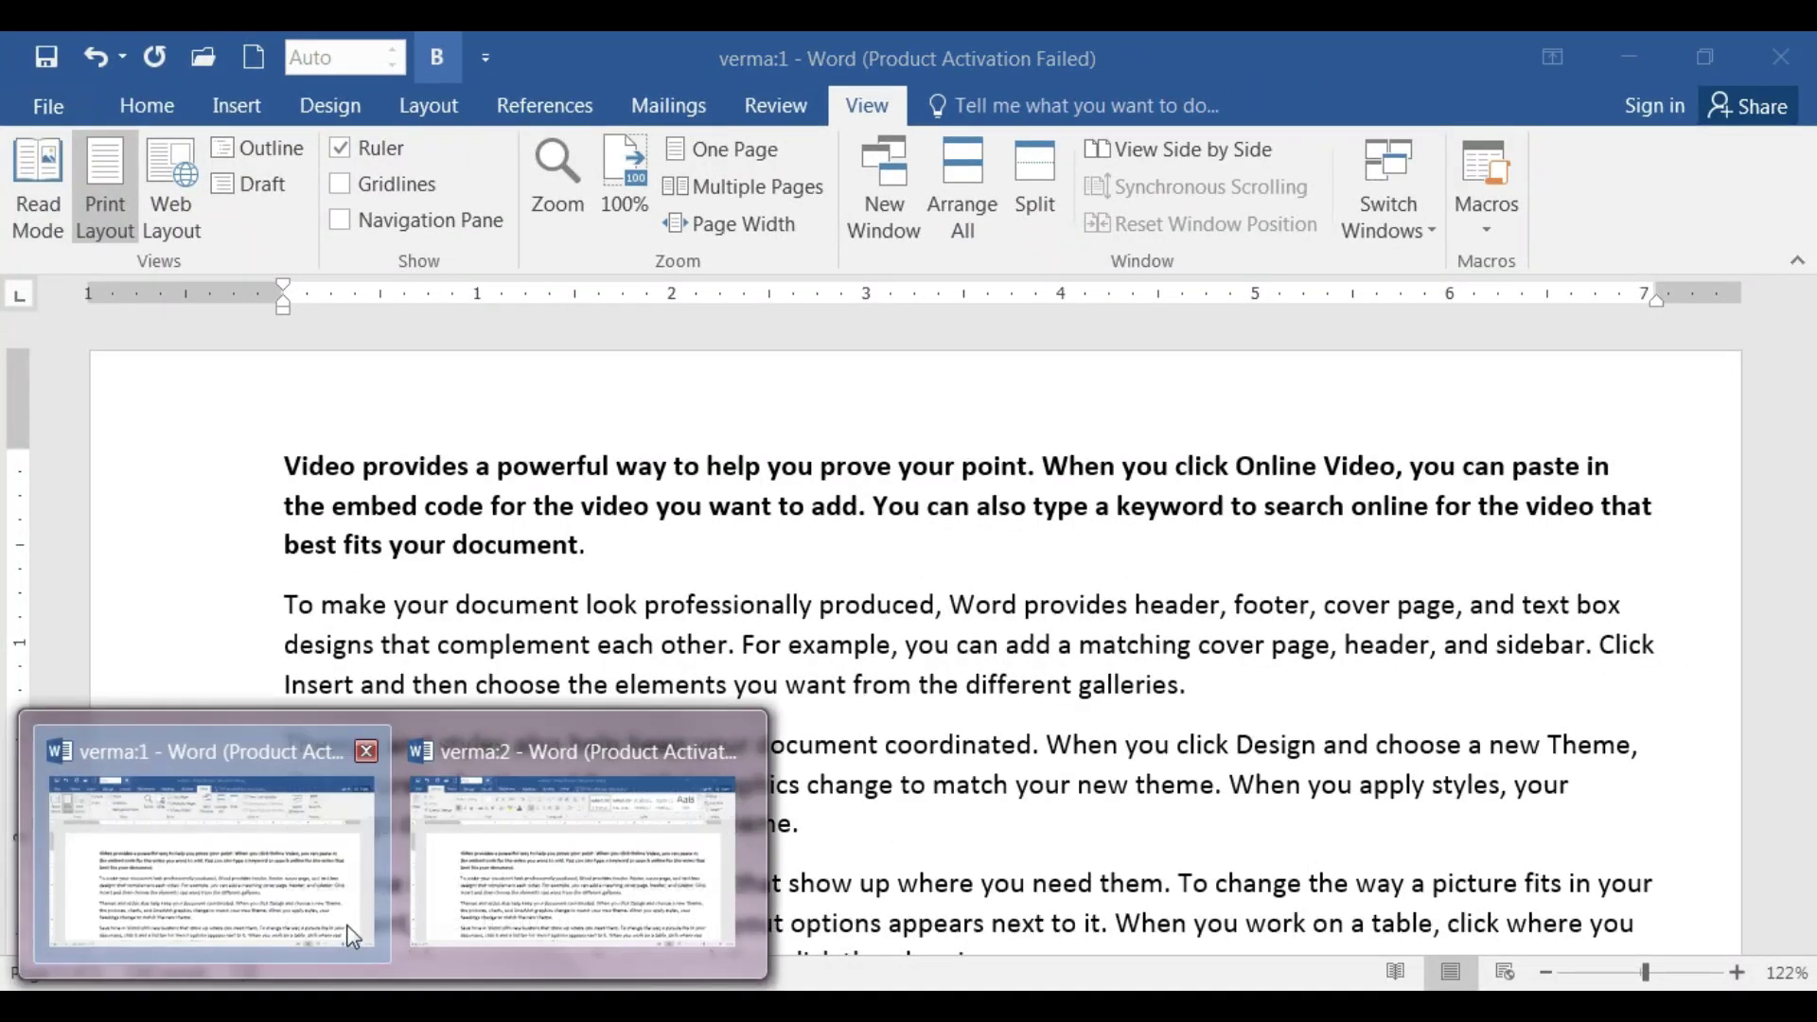
pyautogui.click(483, 869)
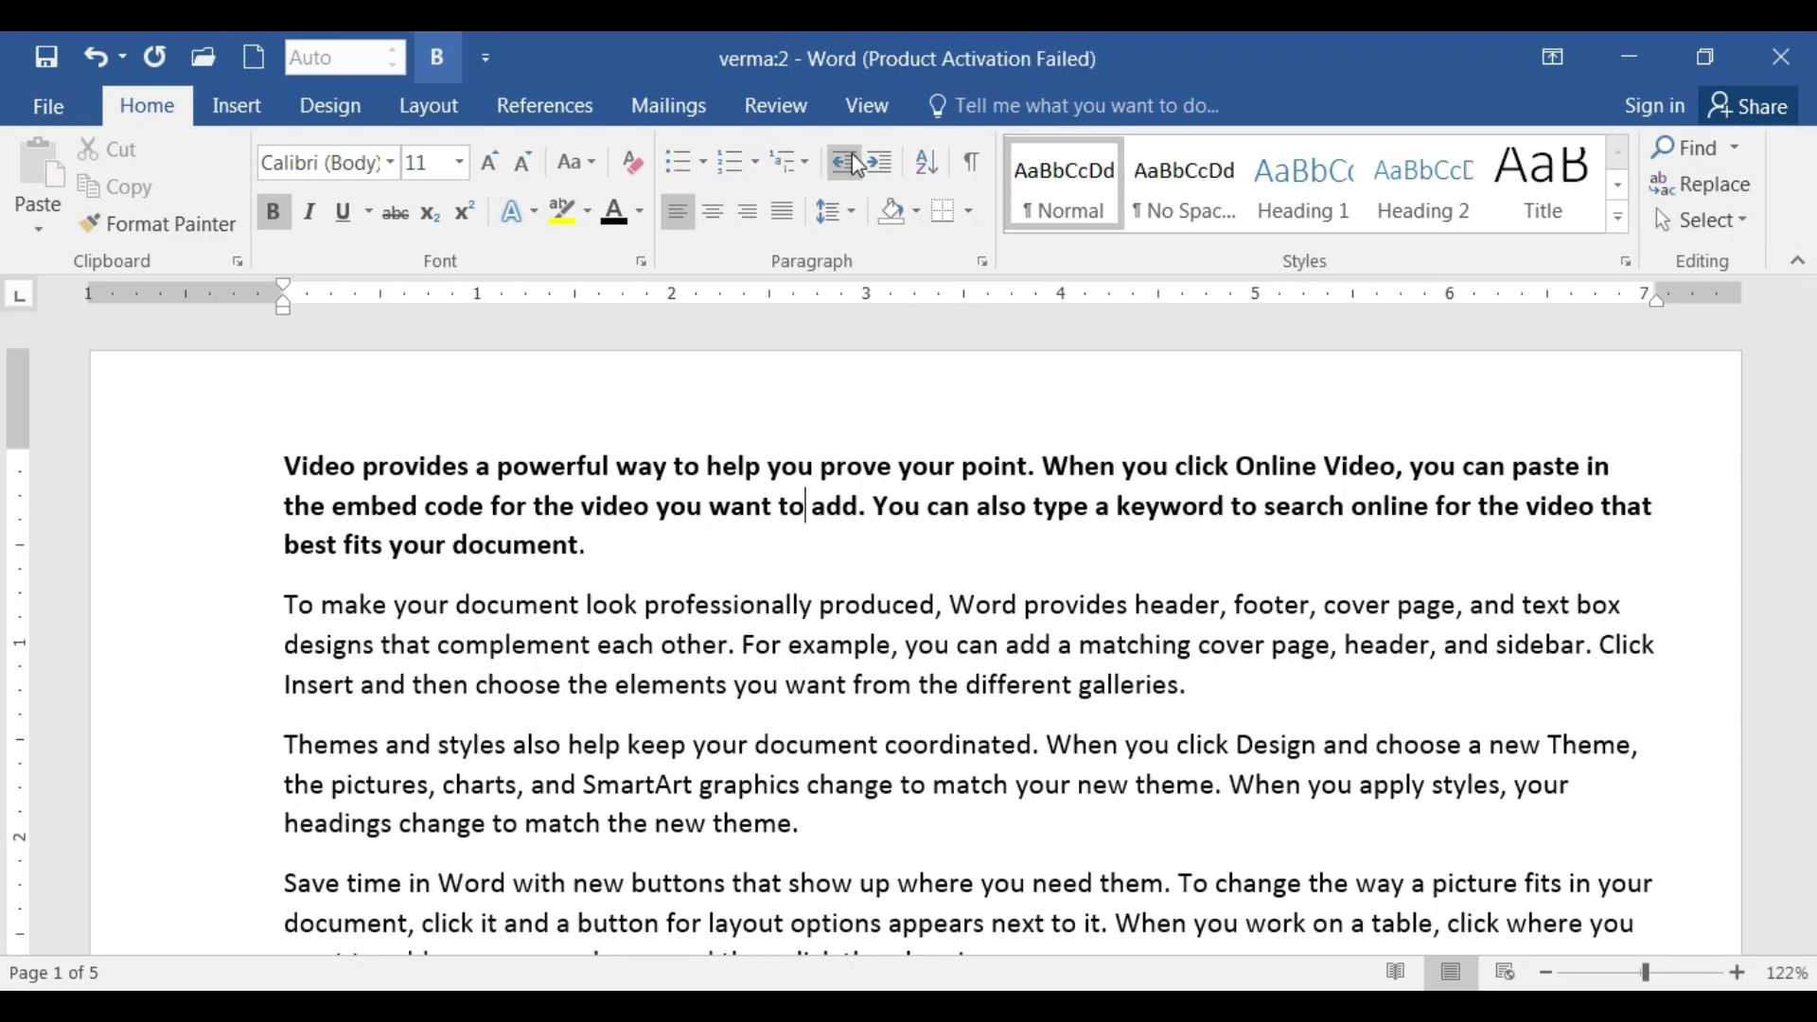
# Open a third window, verma:3, then return to the verma:2 window
pyautogui.click(867, 105)
pyautogui.click(901, 189)
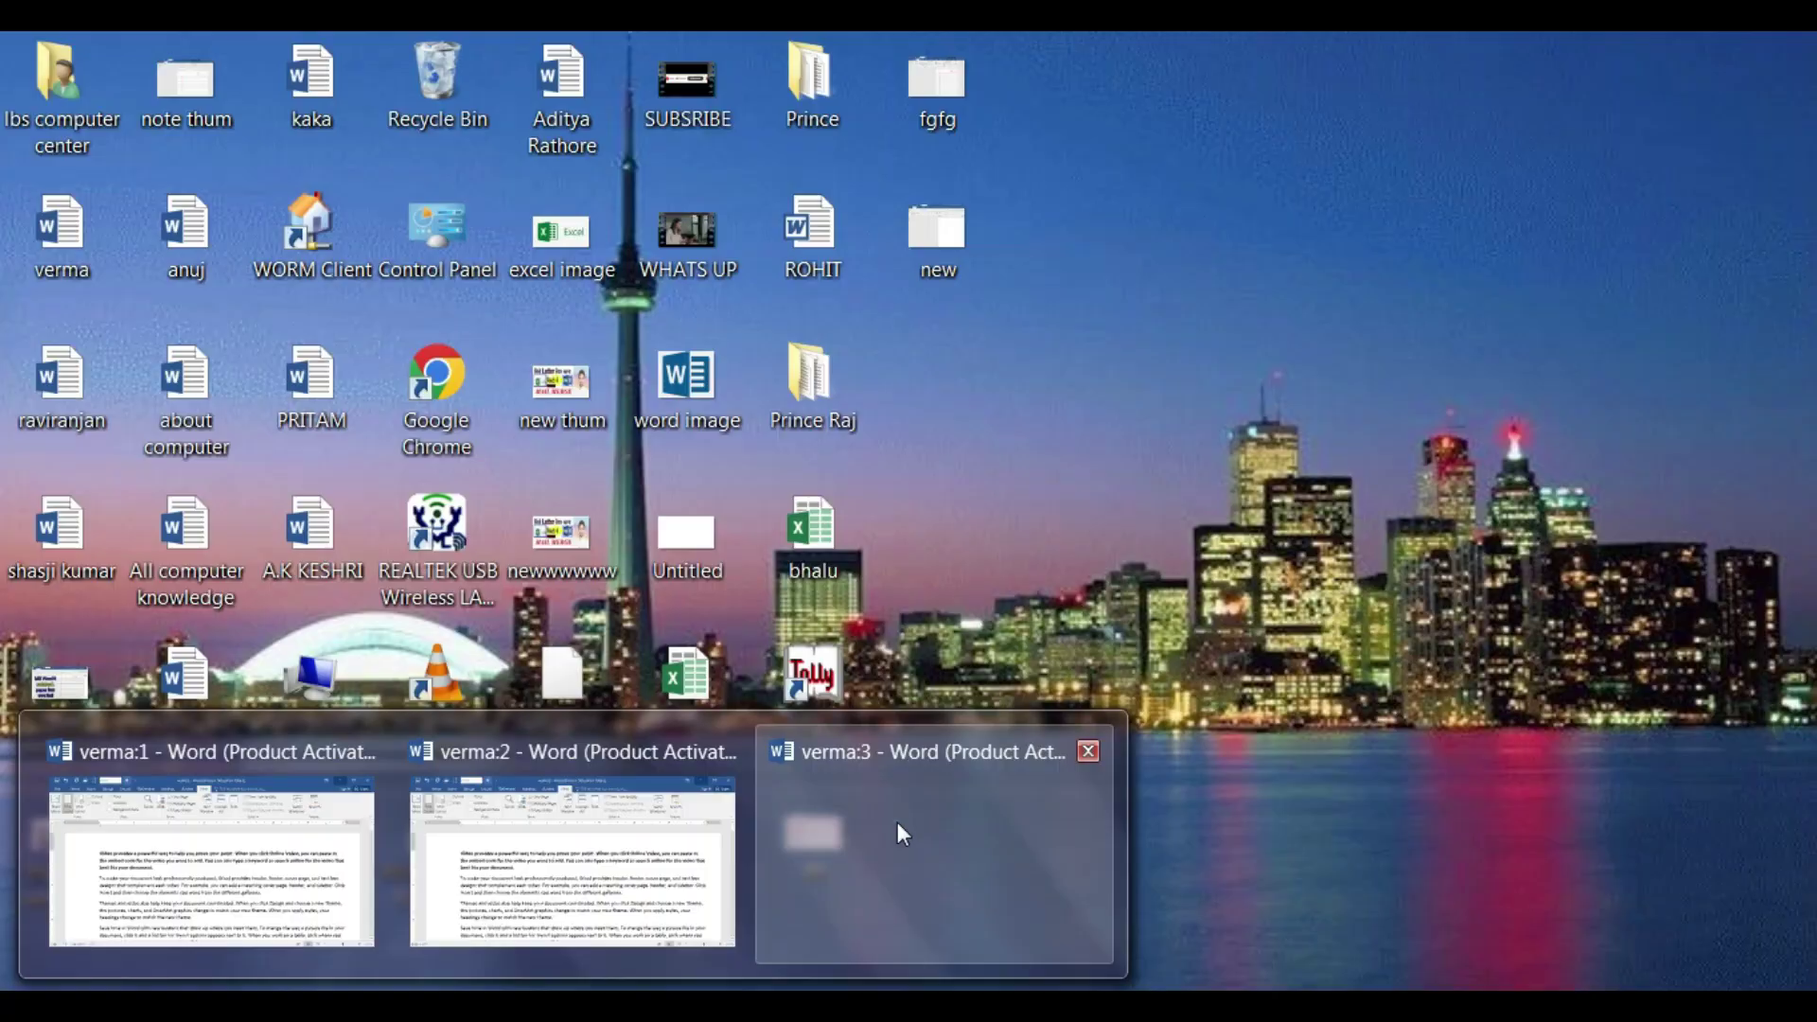
pyautogui.click(898, 821)
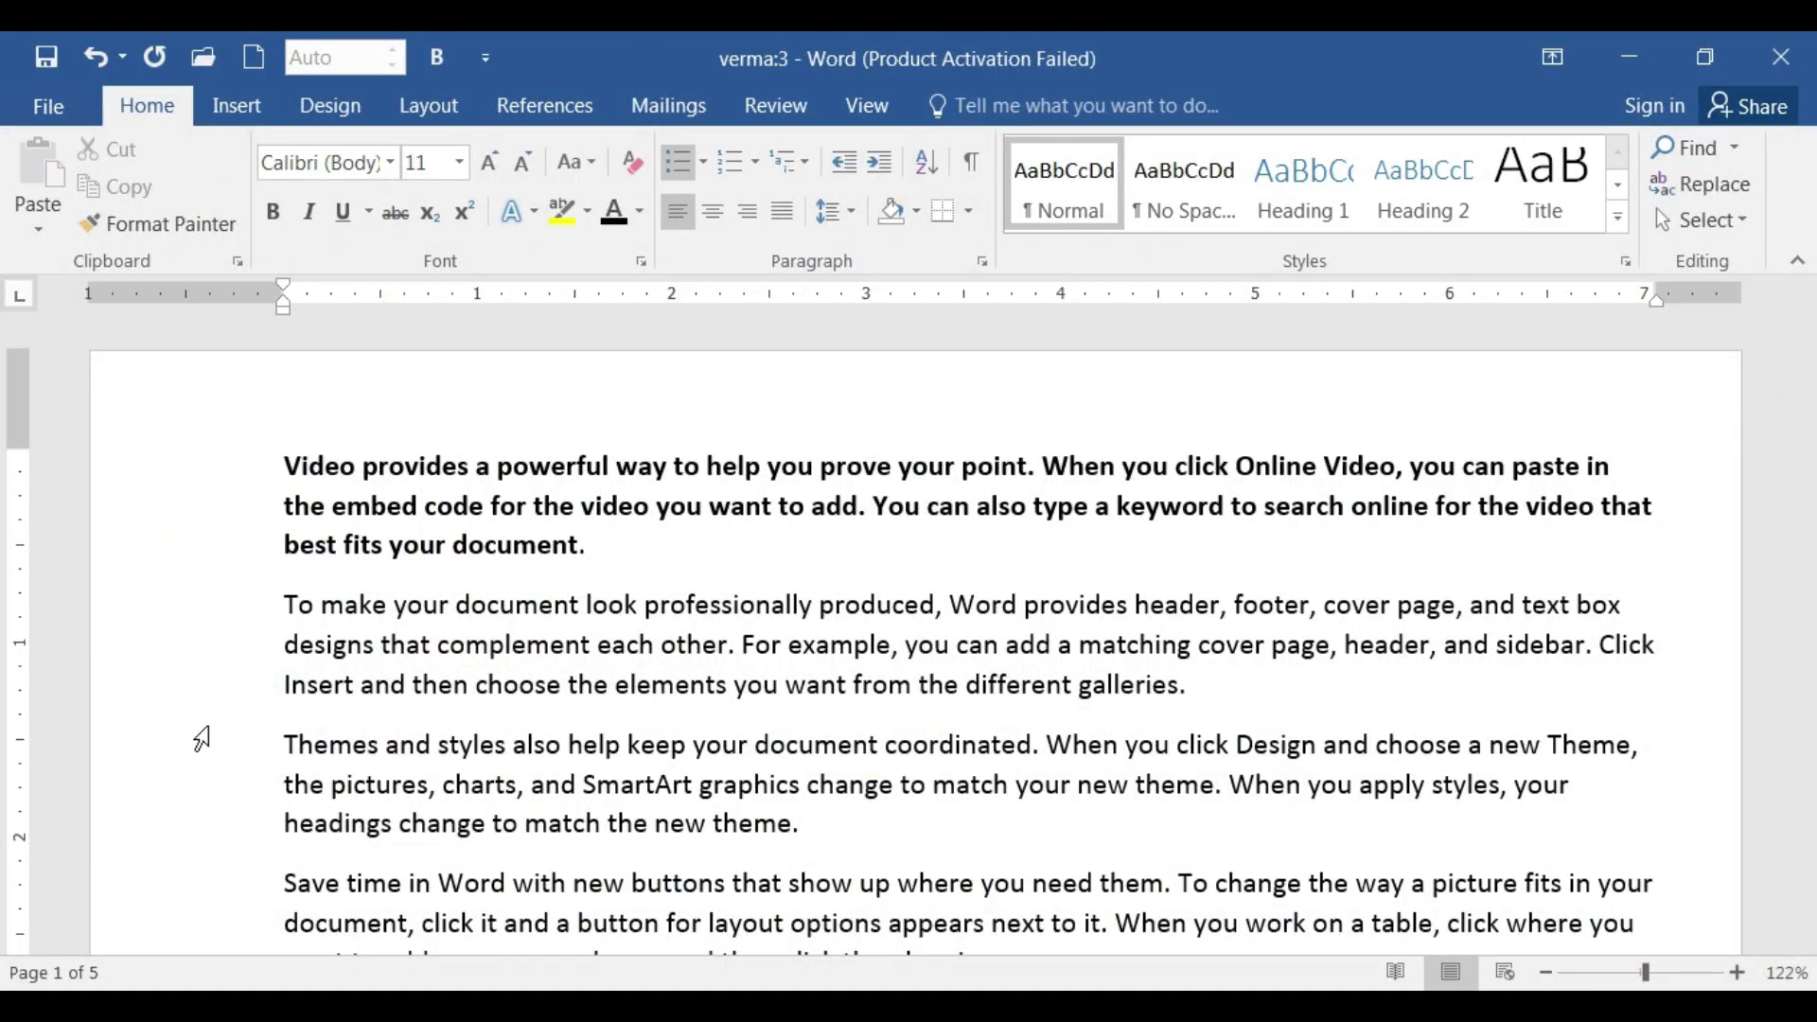
pyautogui.click(809, 863)
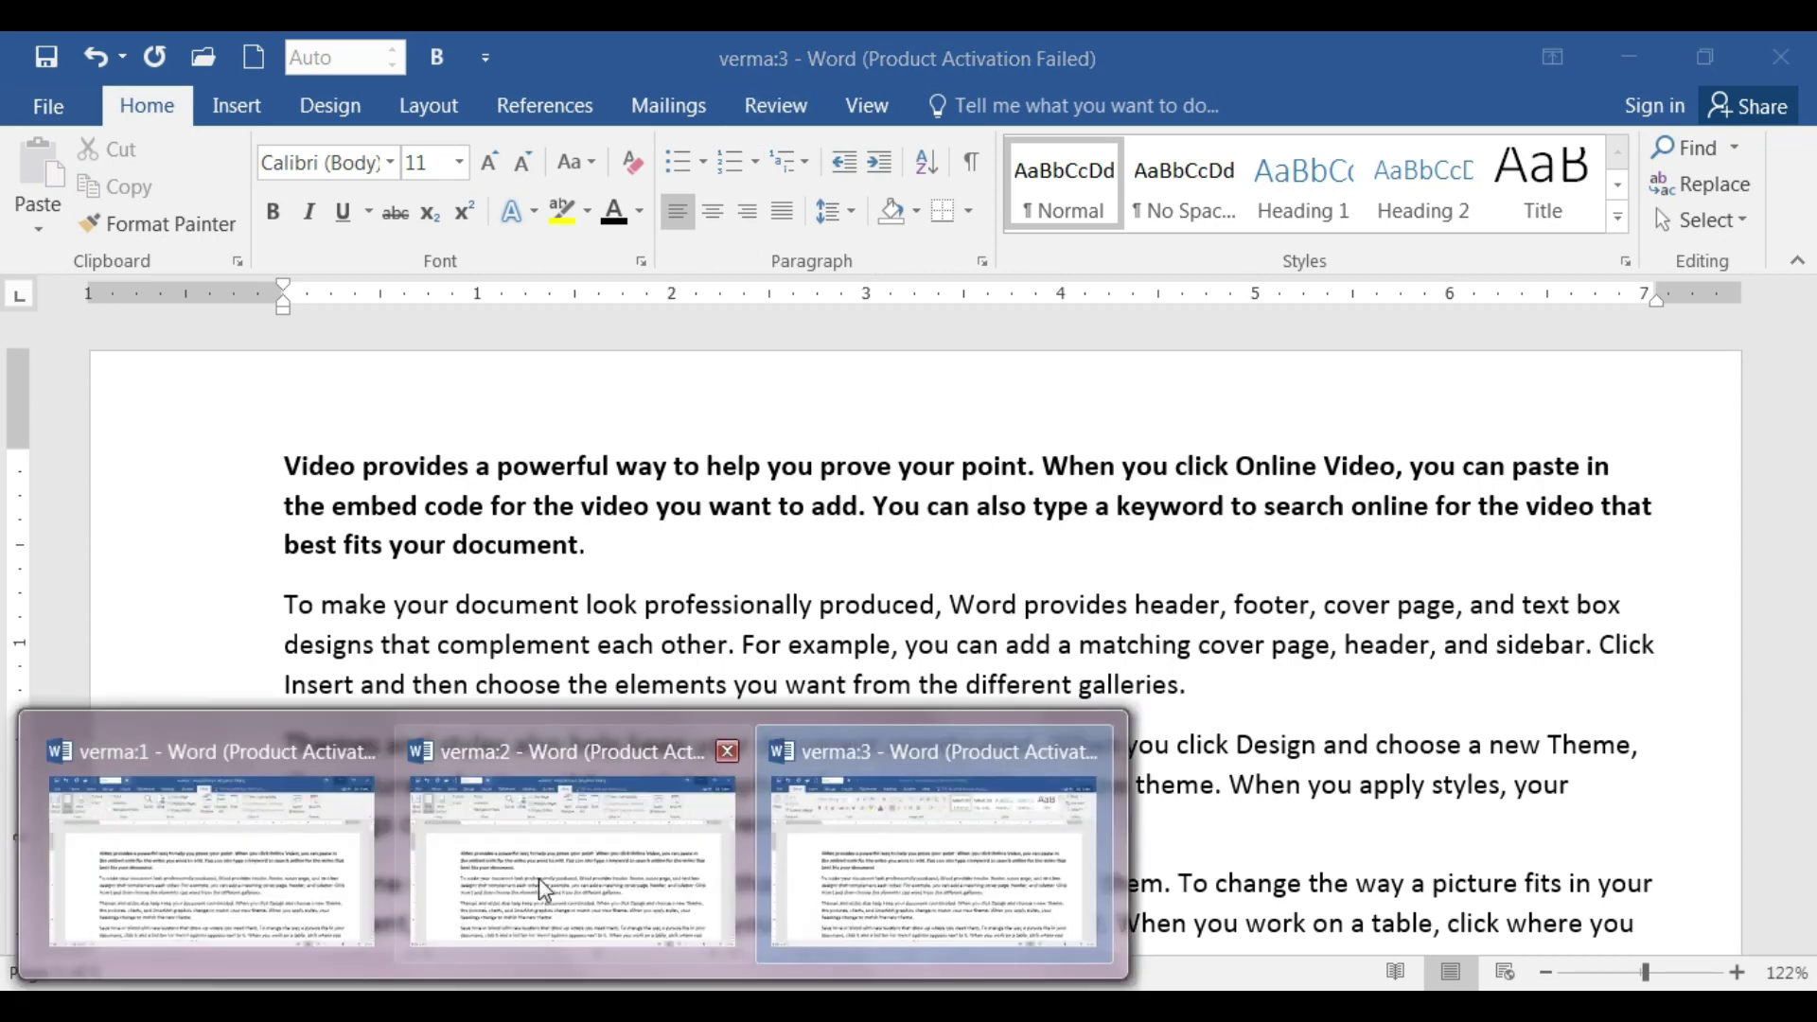
pyautogui.click(545, 884)
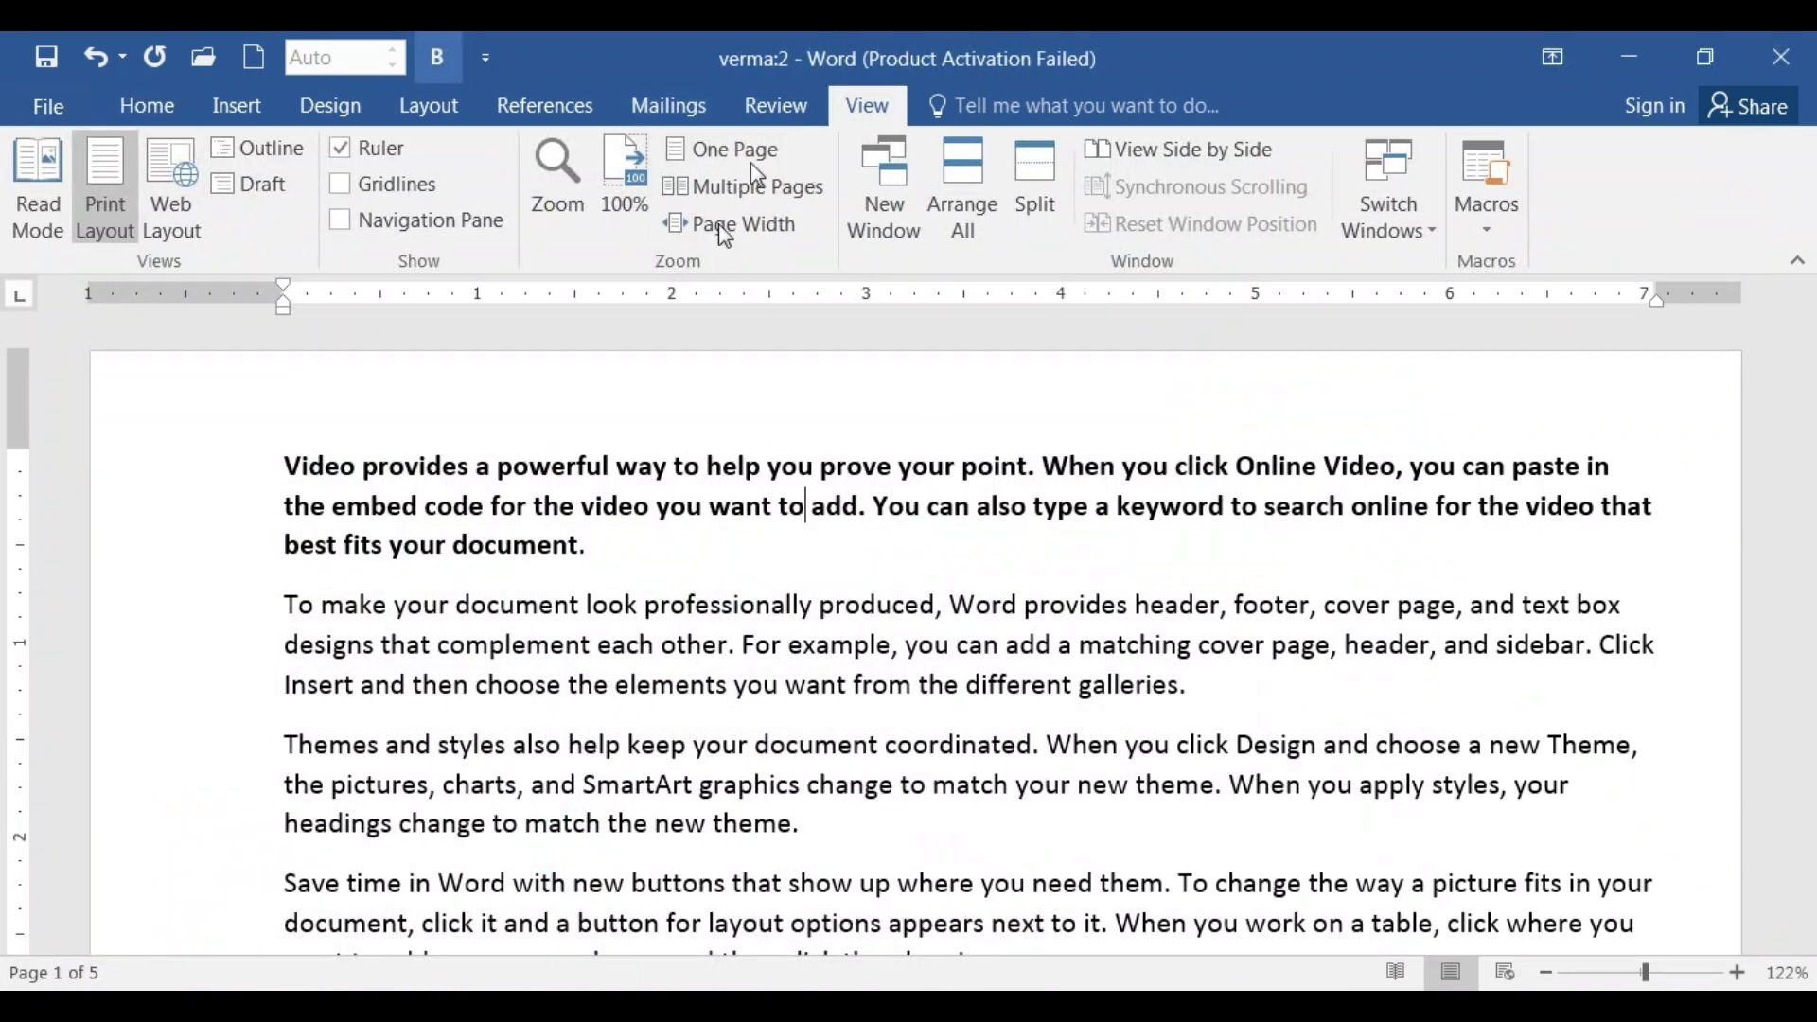
pyautogui.scroll(-4, 715, 598)
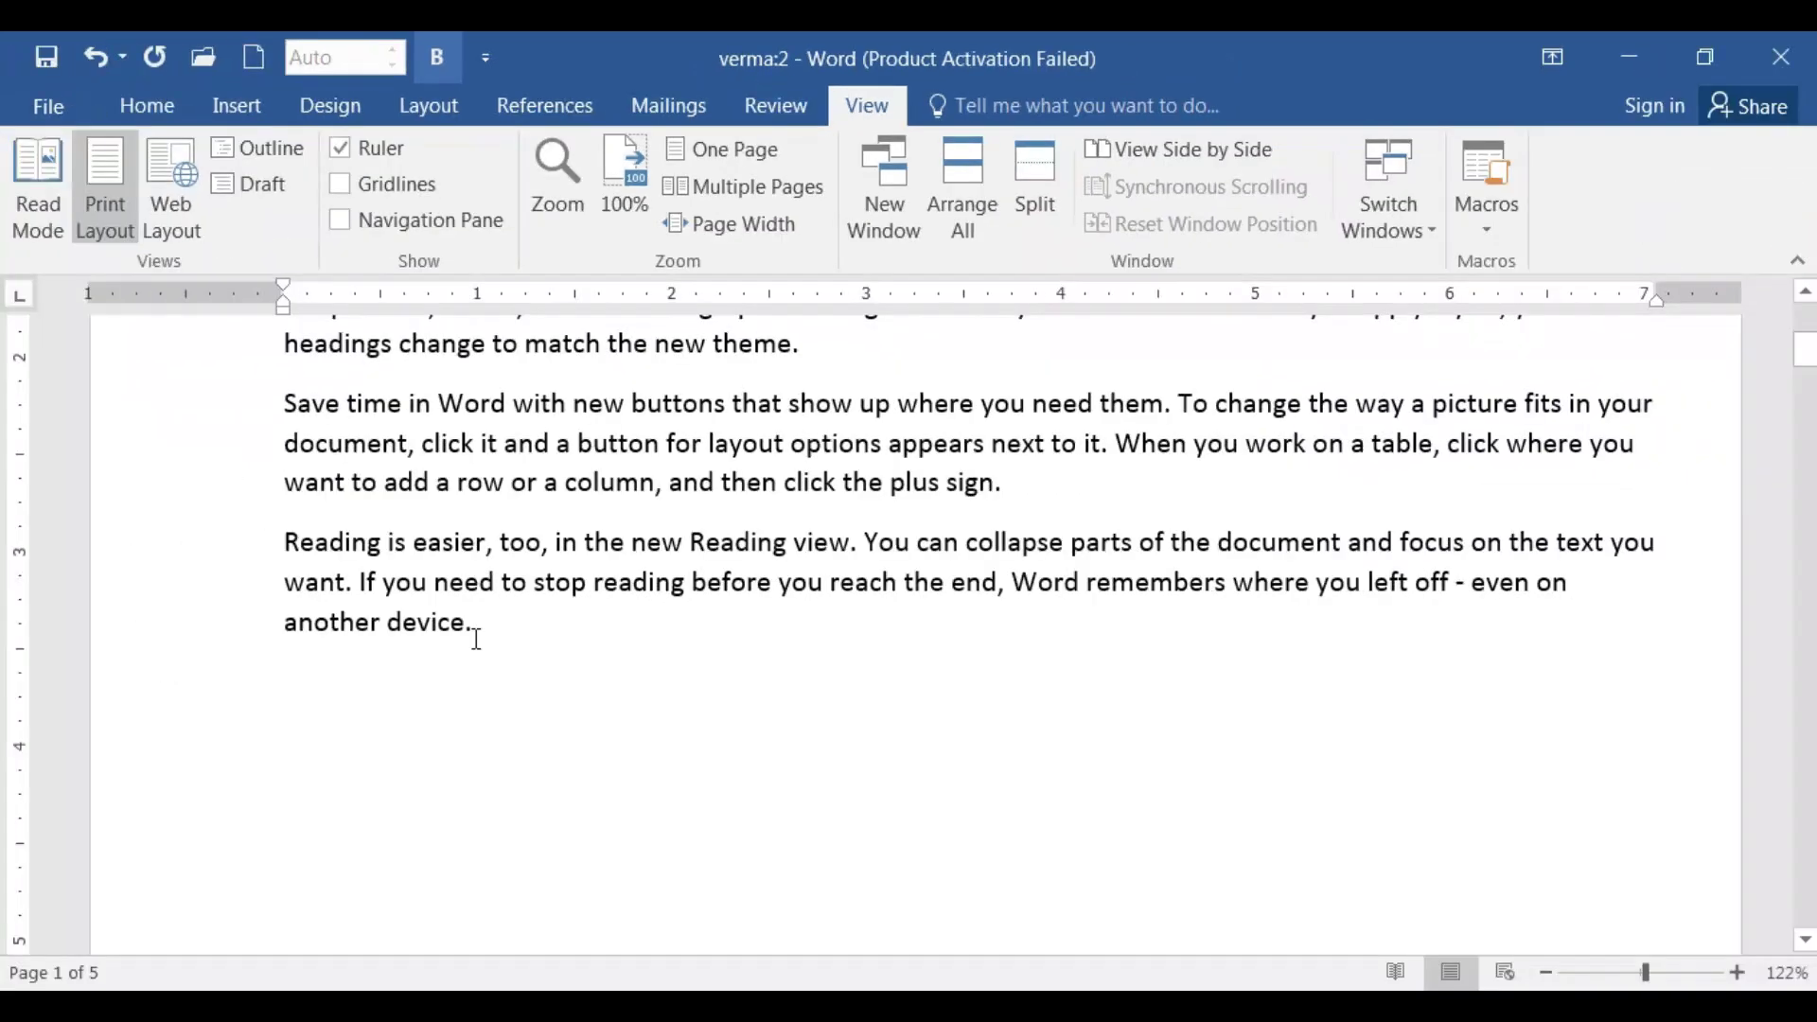
# Add the line 'Lbs computer center kurtha' at the end and check it in verma:1
pyautogui.click(506, 618)
pyautogui.press('Return')
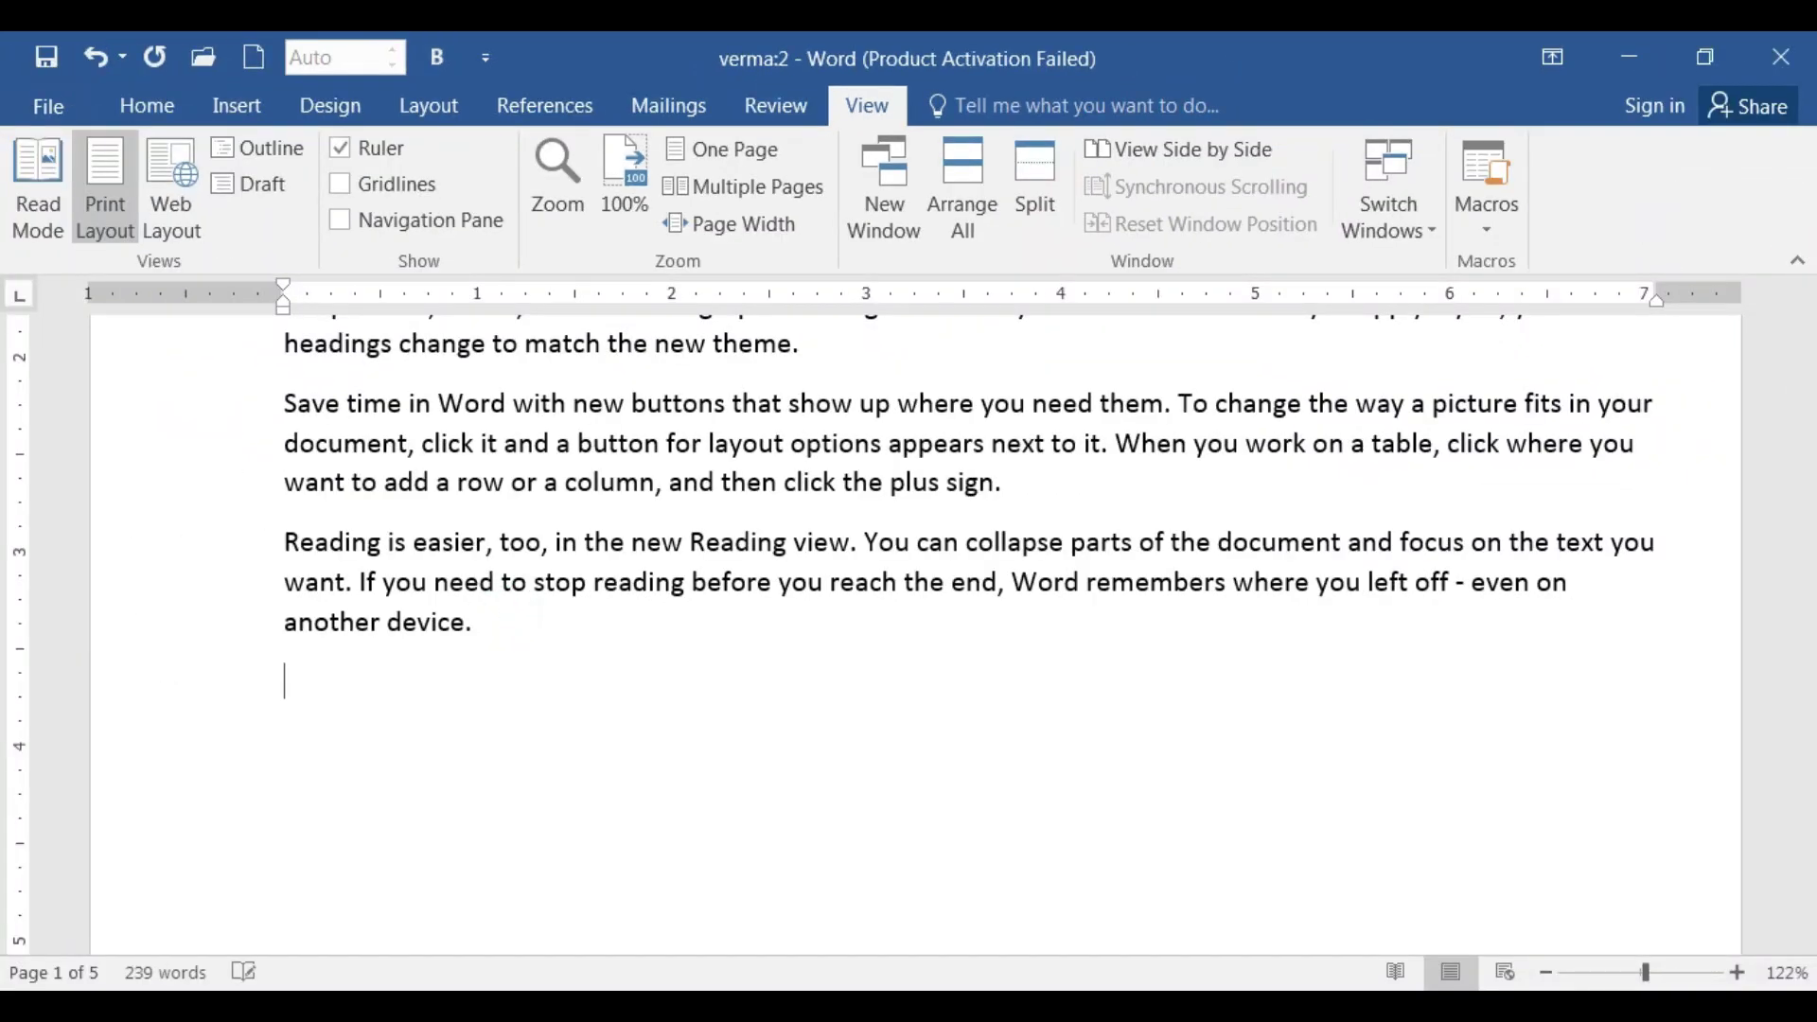
pyautogui.write('lbscom')
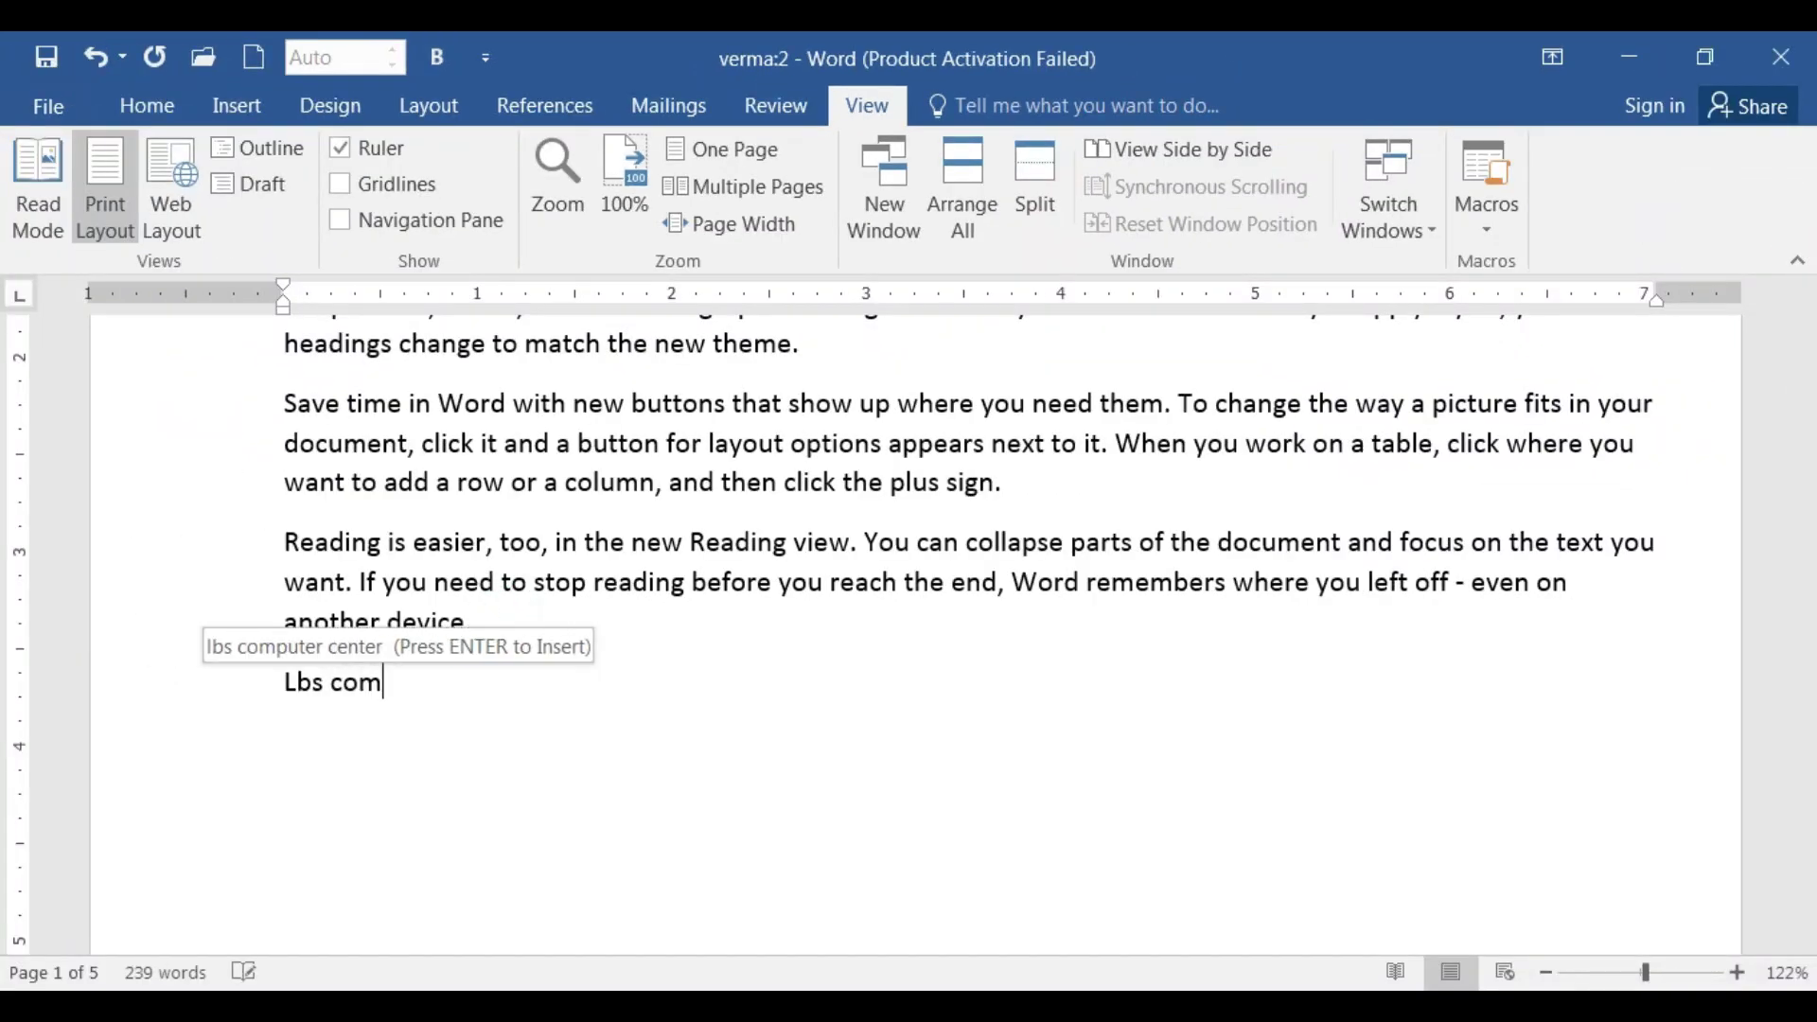
pyautogui.write('puter cente rku')
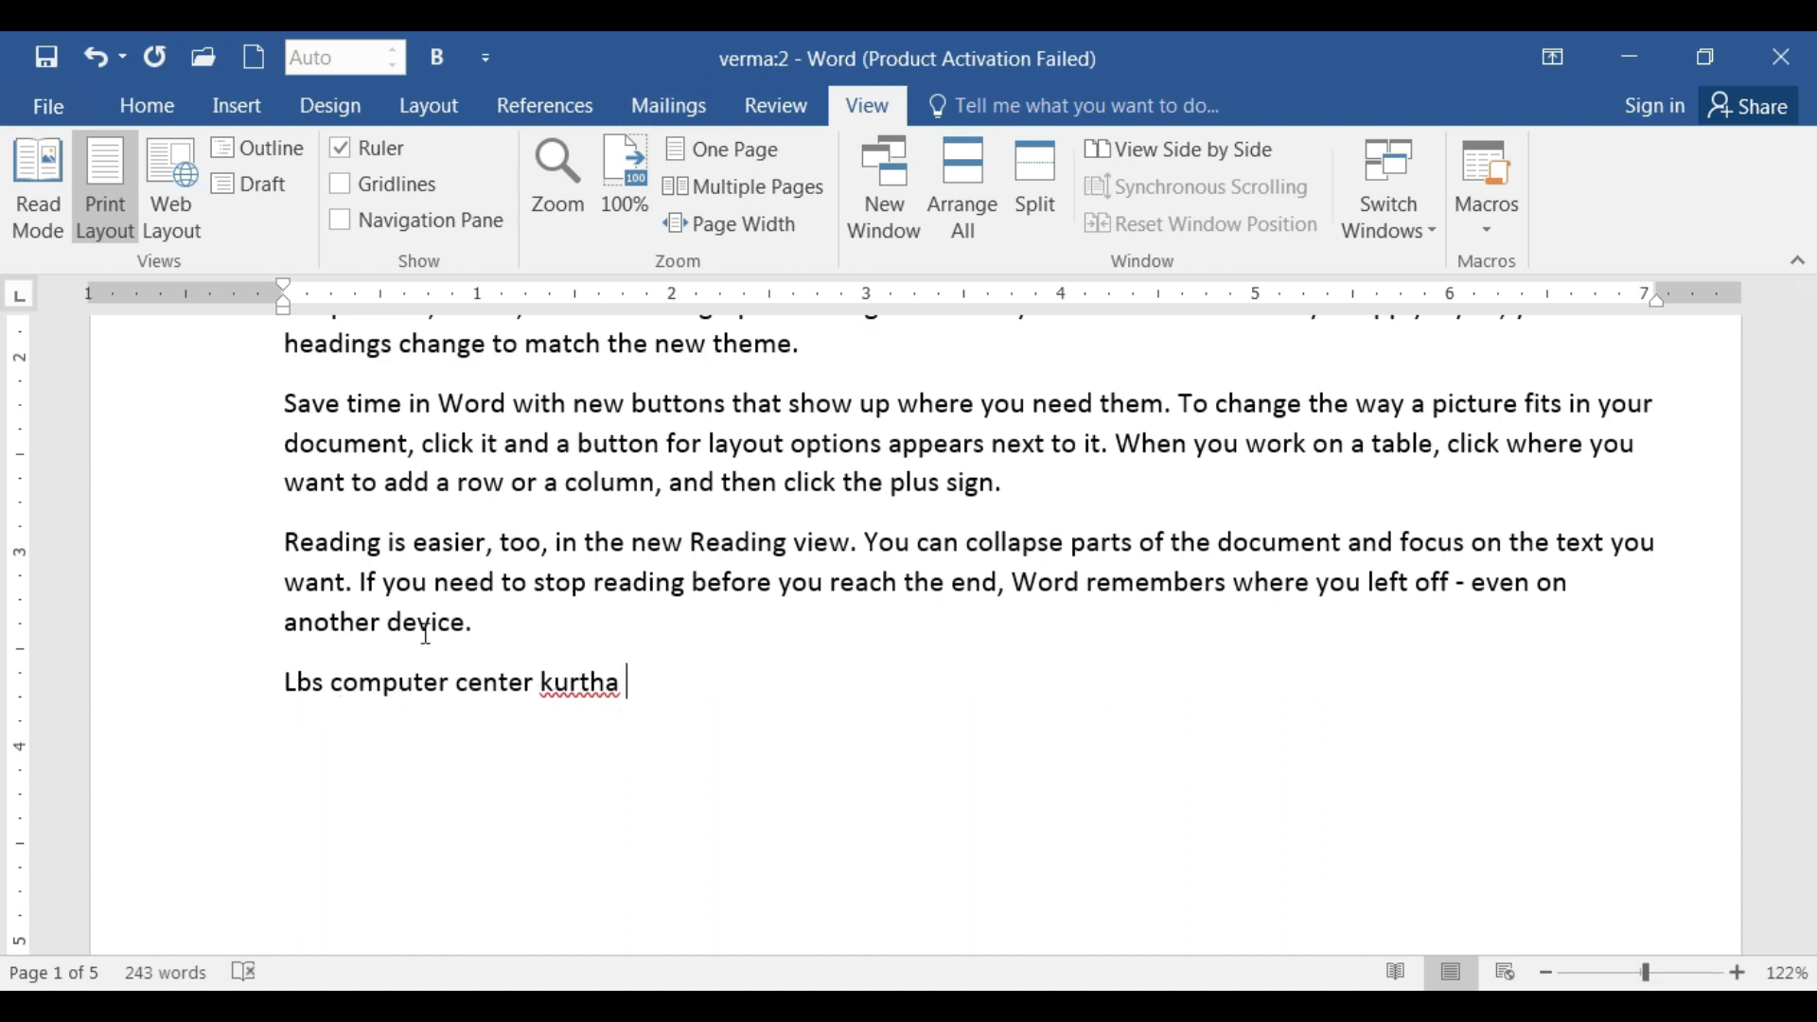
pyautogui.click(269, 1004)
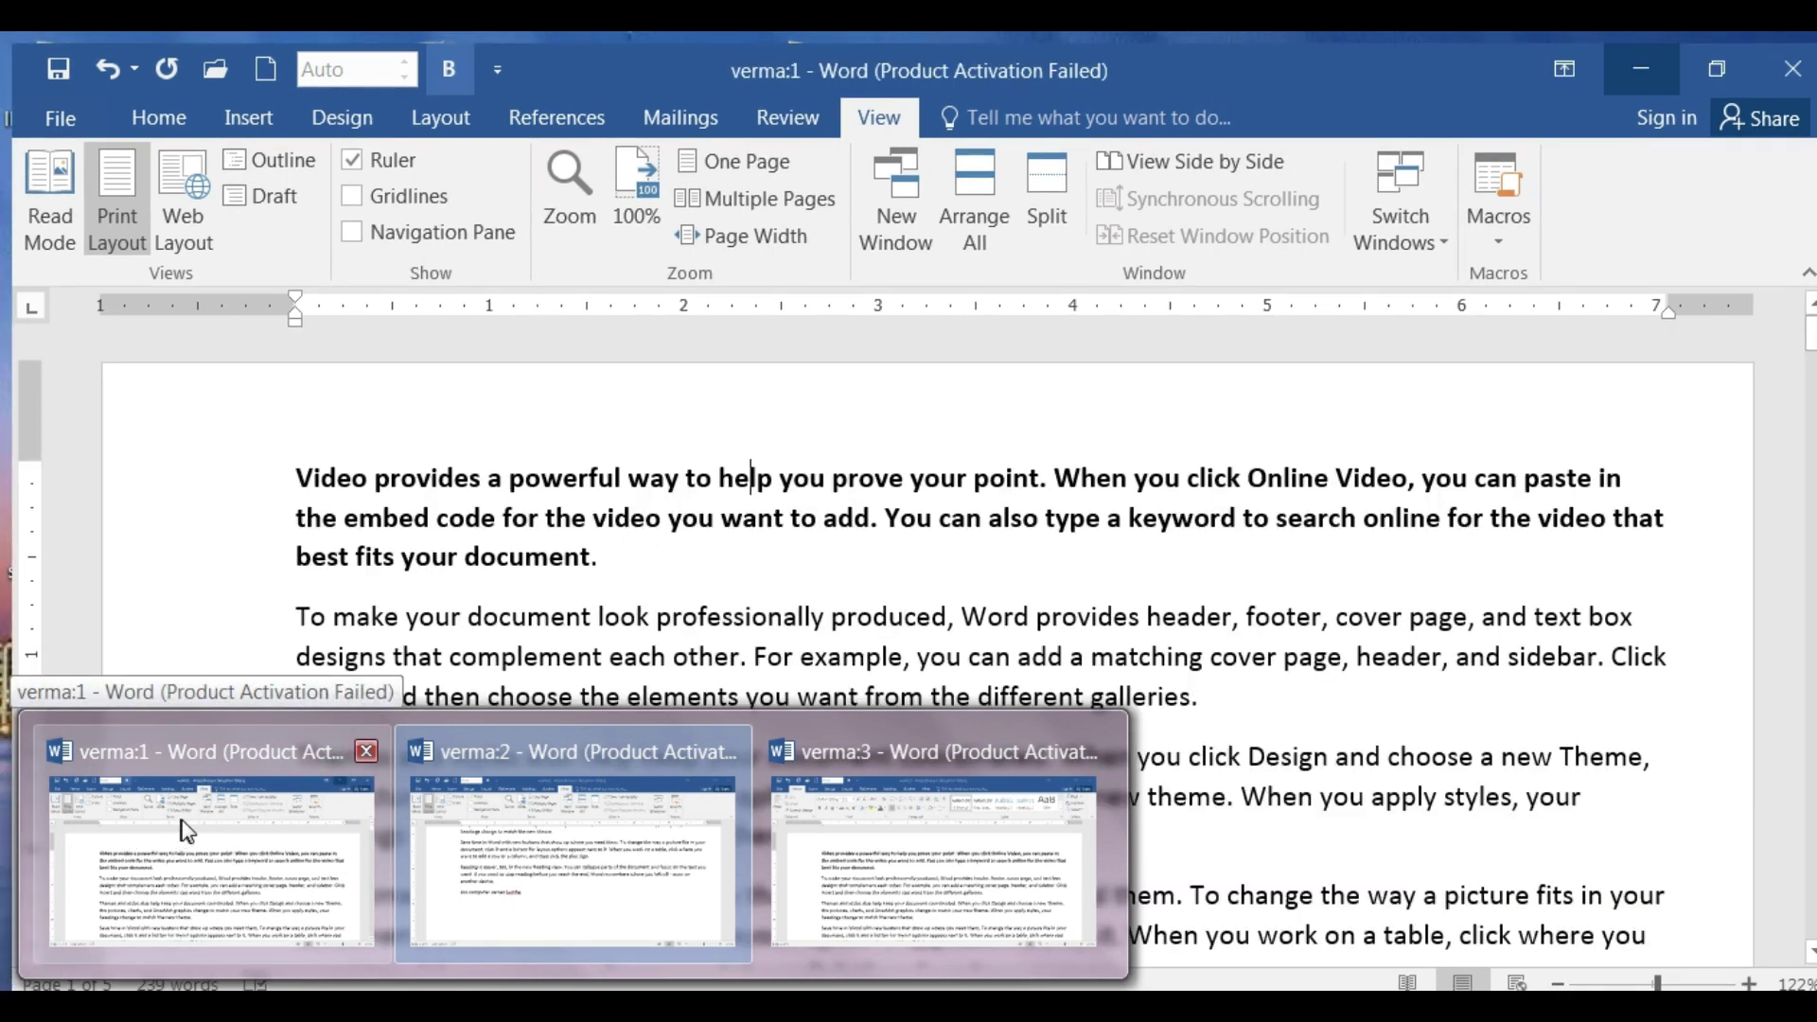
pyautogui.click(191, 805)
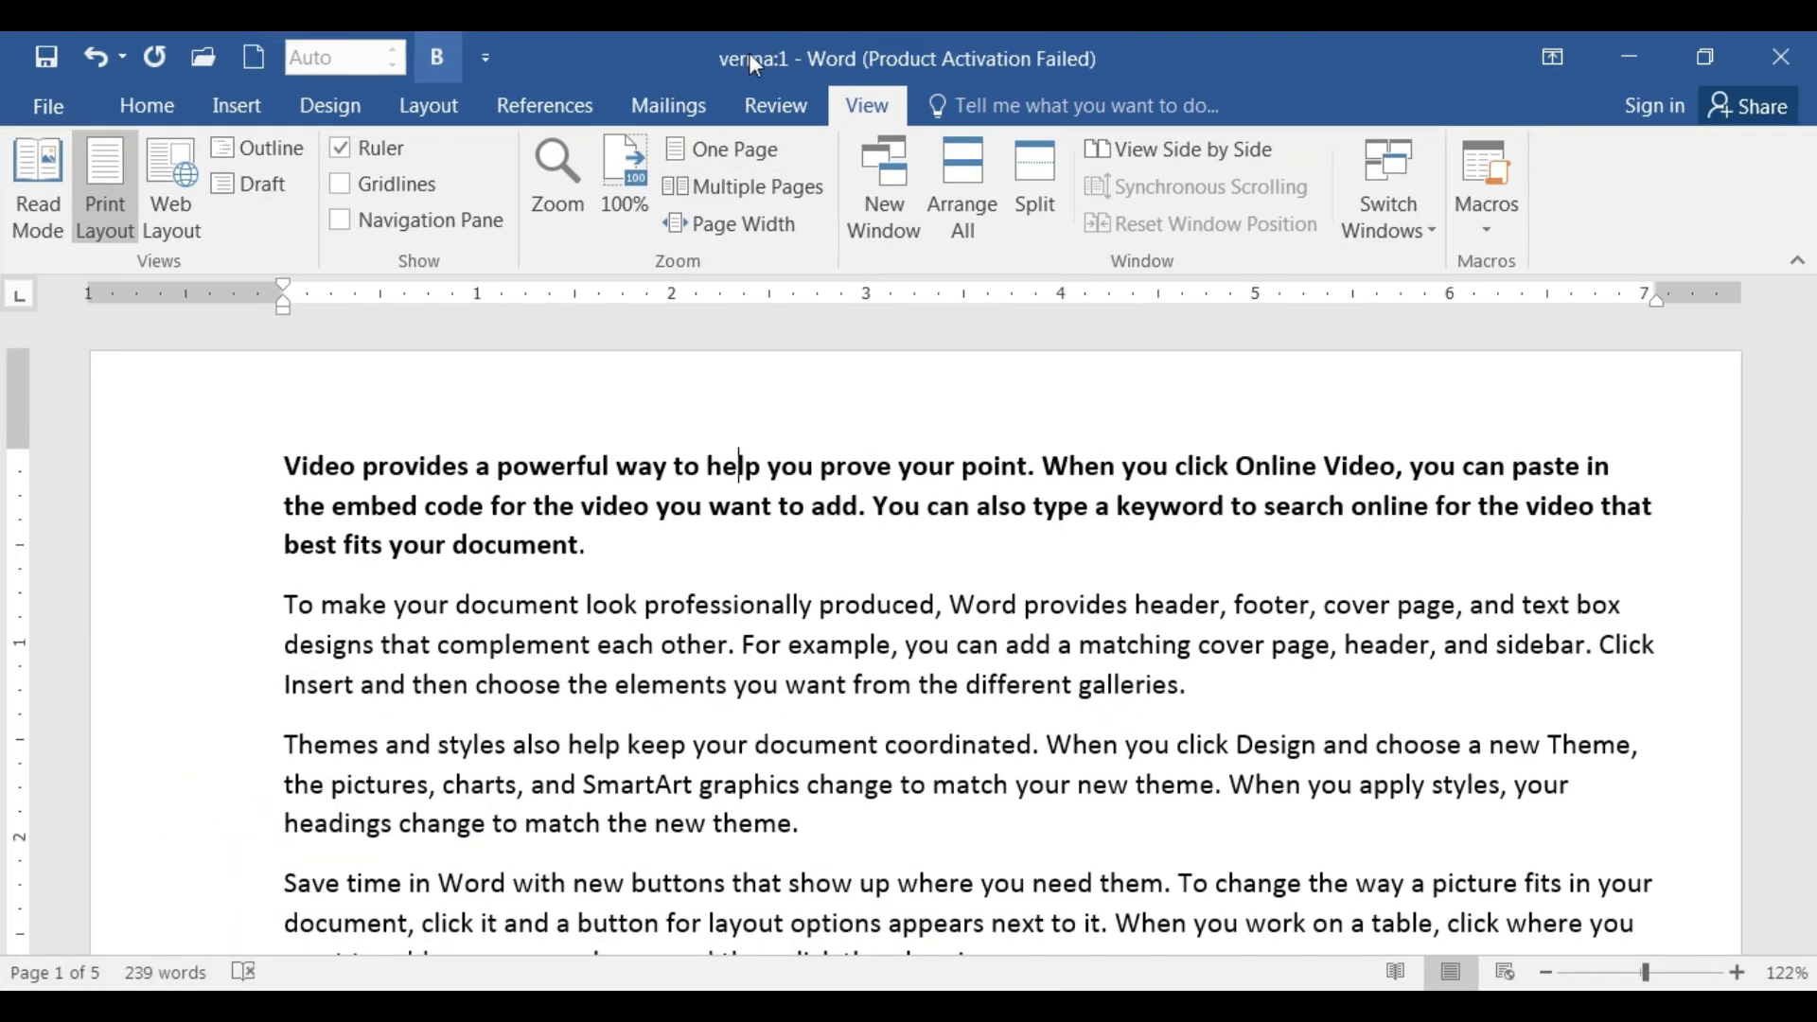
pyautogui.scroll(-3, 781, 750)
pyautogui.scroll(-2, 462, 717)
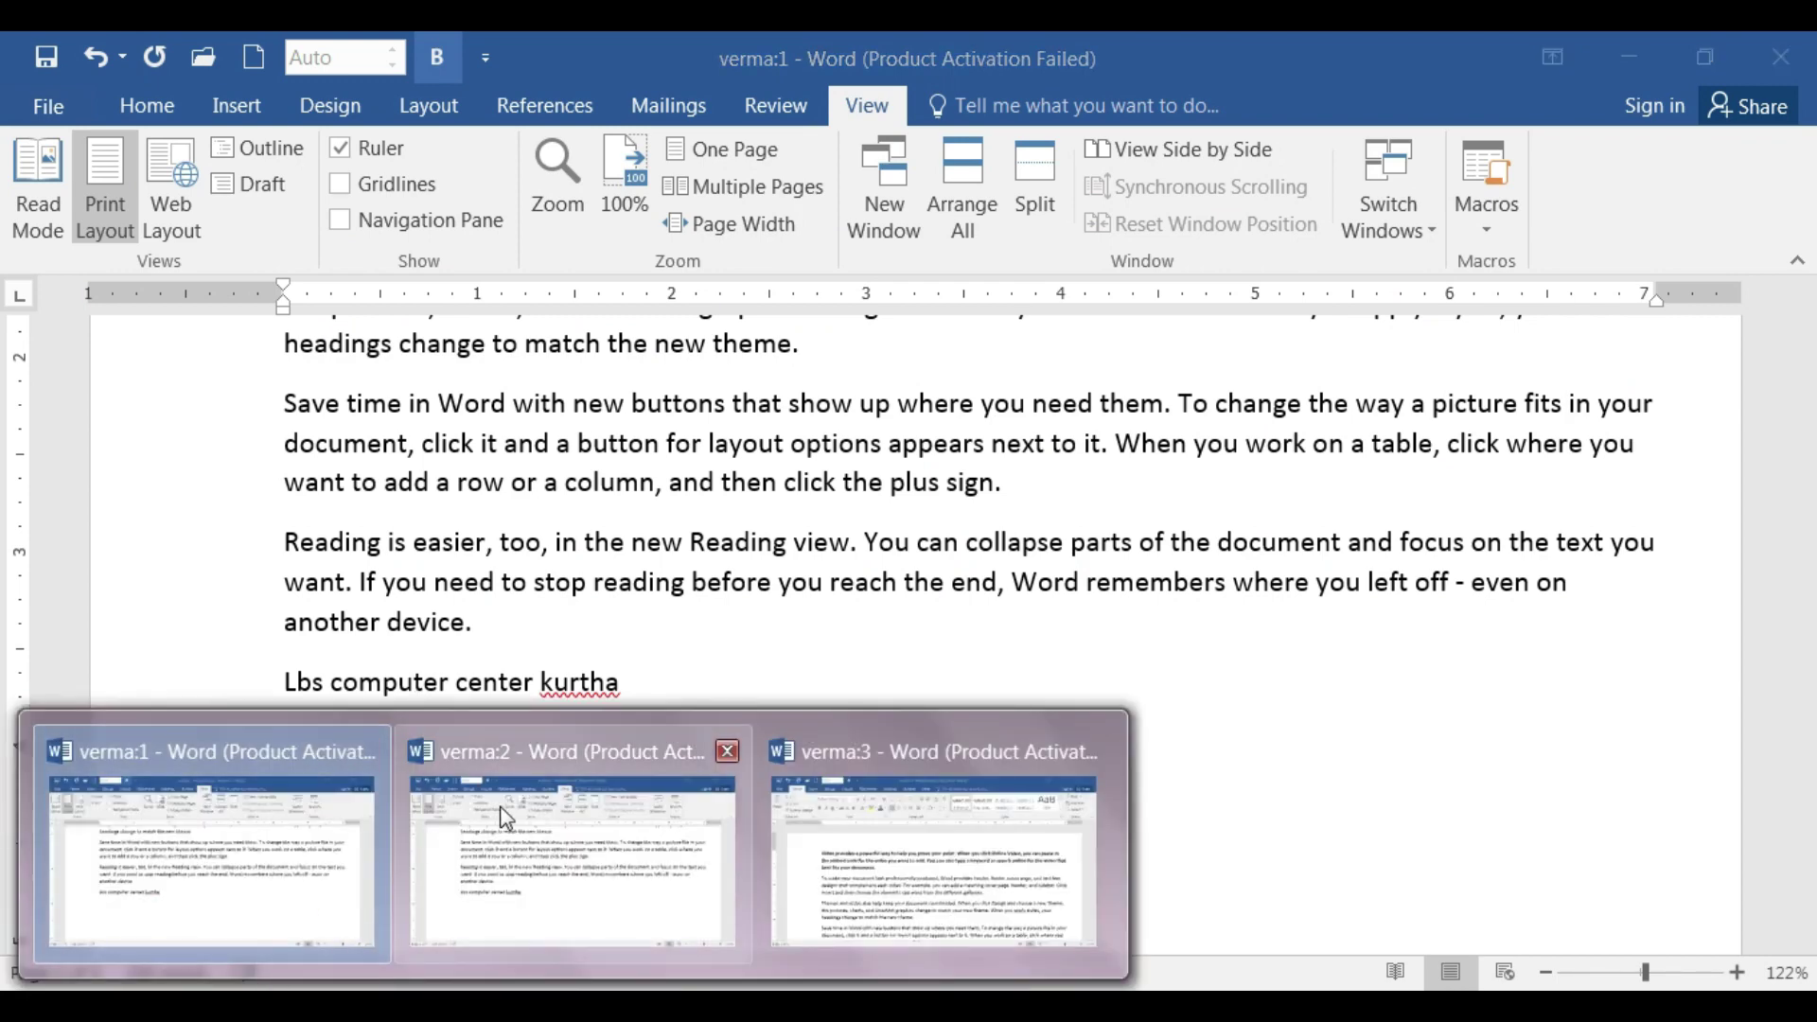
# In verma:2, add a new line after kurtha and close that window
pyautogui.click(507, 802)
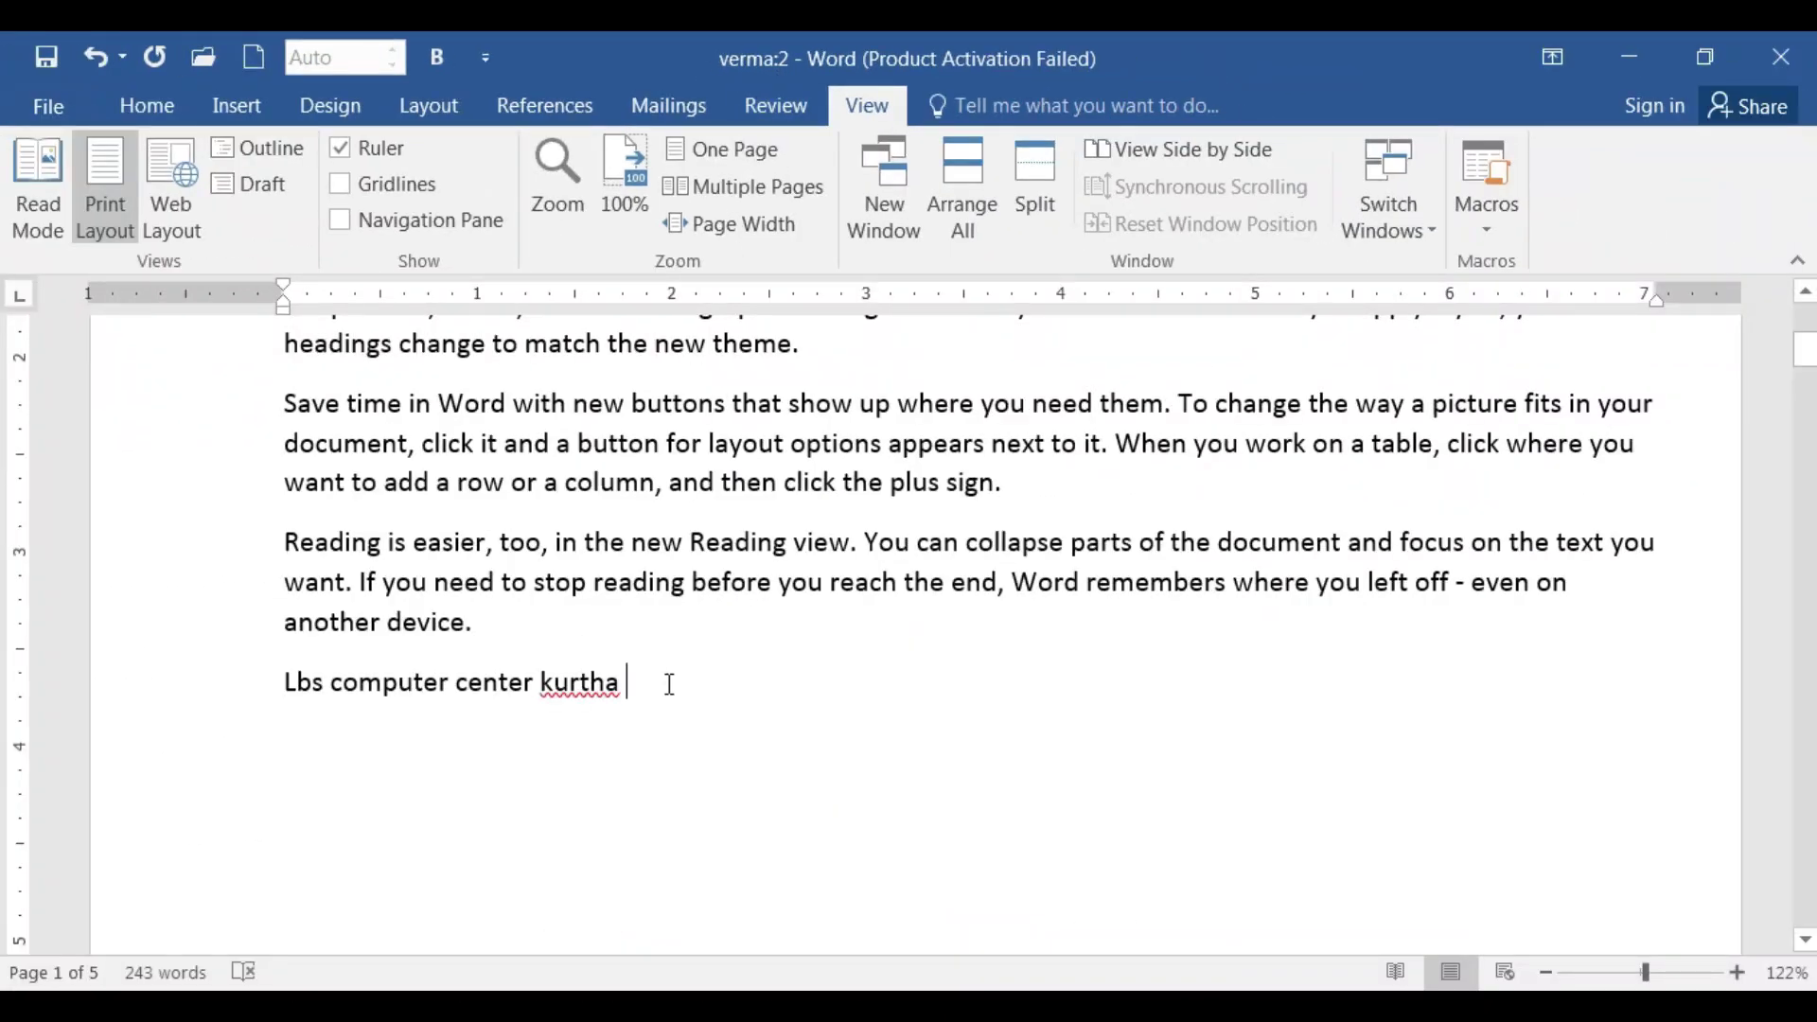
pyautogui.click(666, 682)
pyautogui.press('Return')
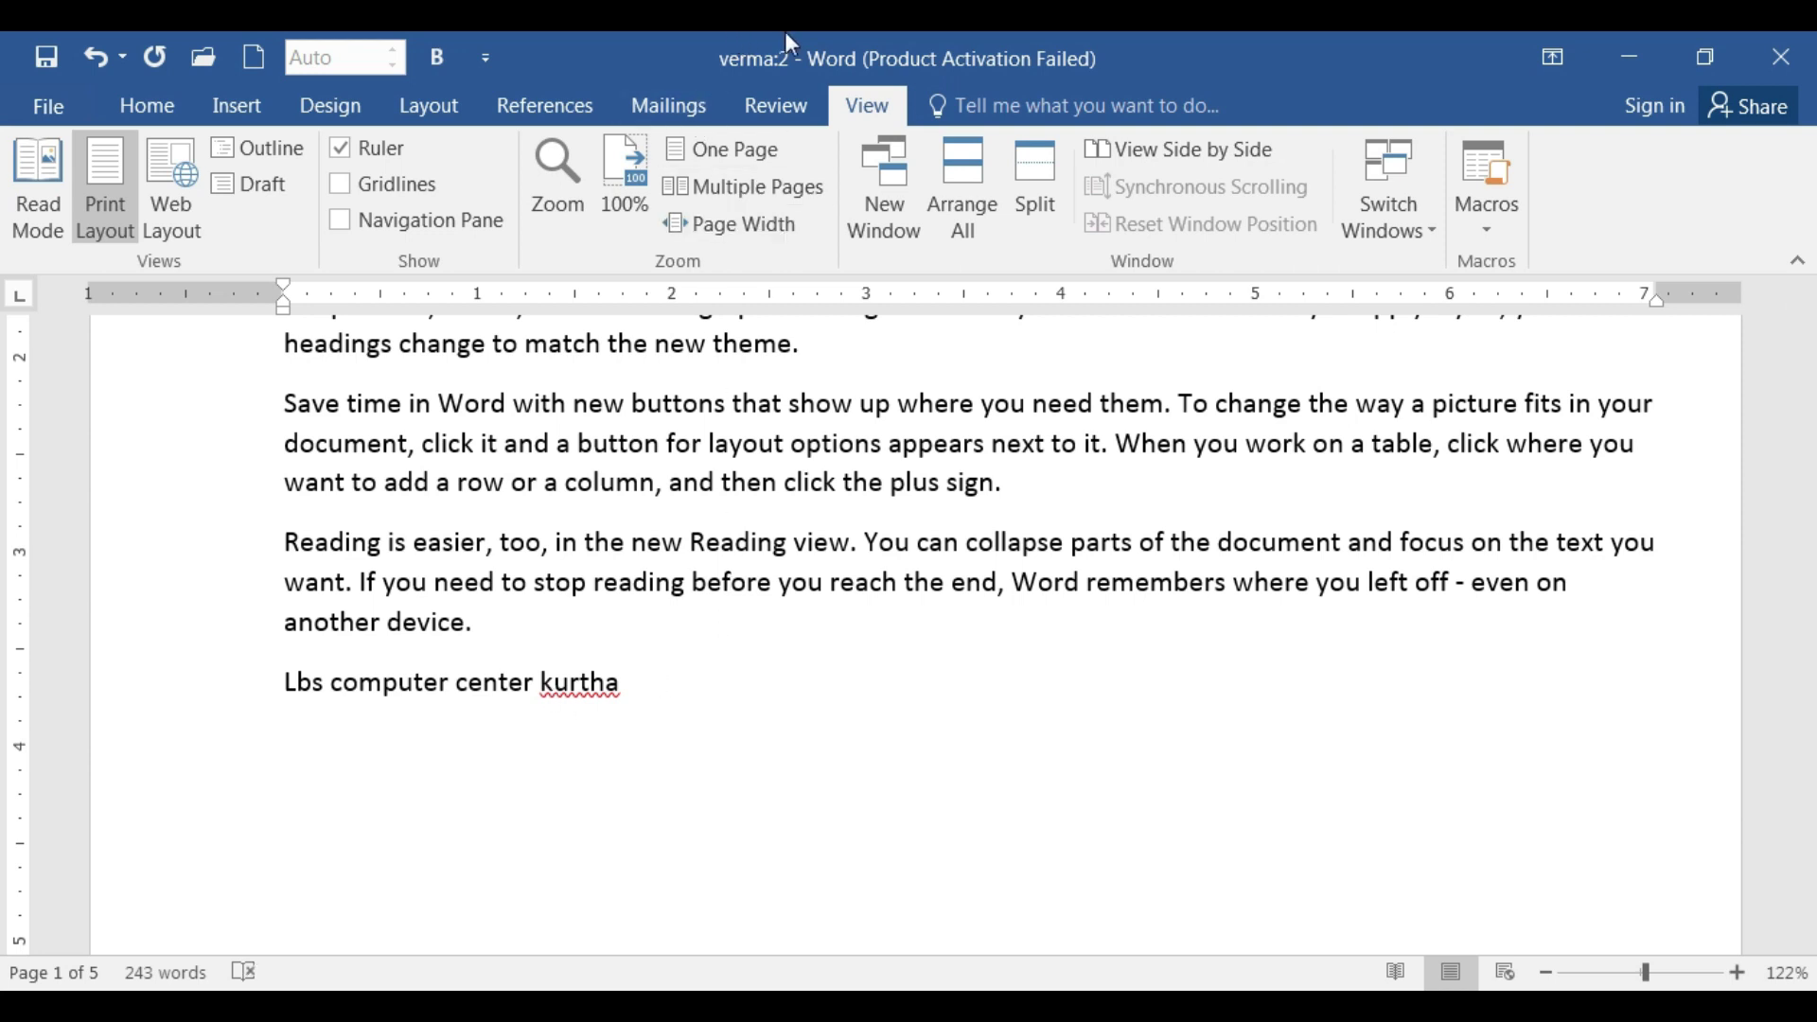
pyautogui.click(1783, 59)
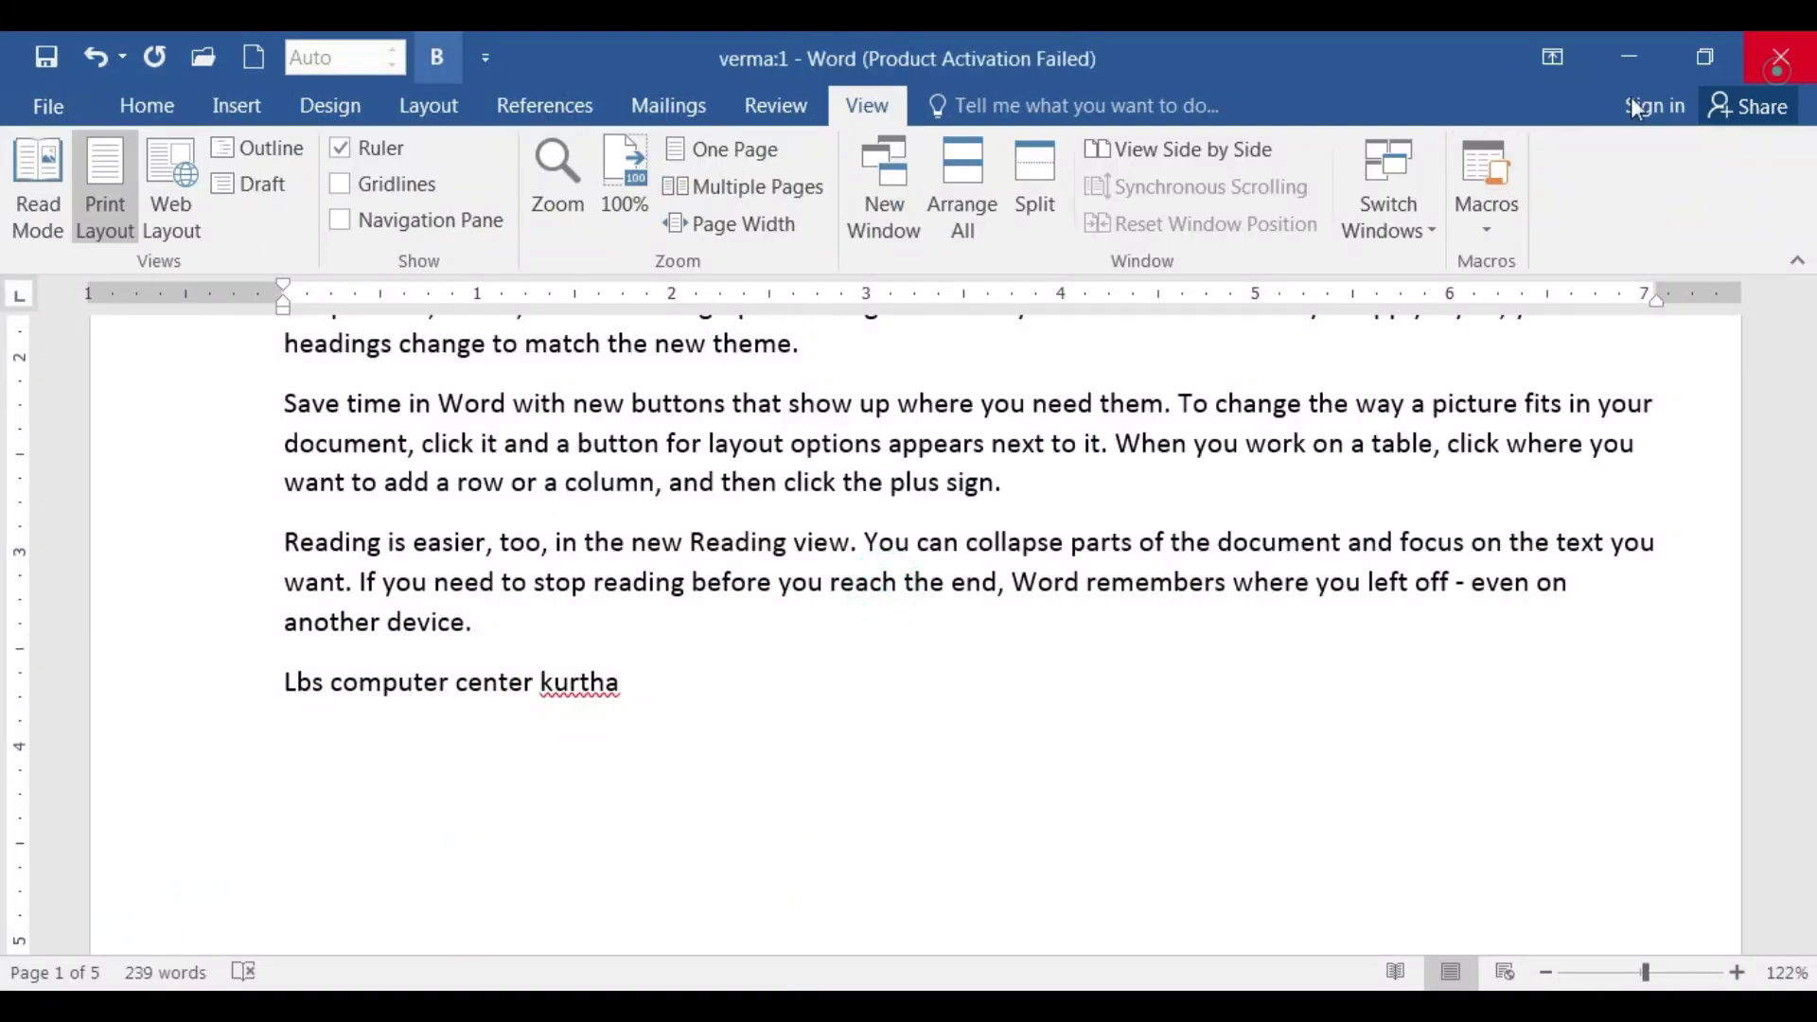
# Close the other extra window, then open two new windows of verma
pyautogui.click(1782, 59)
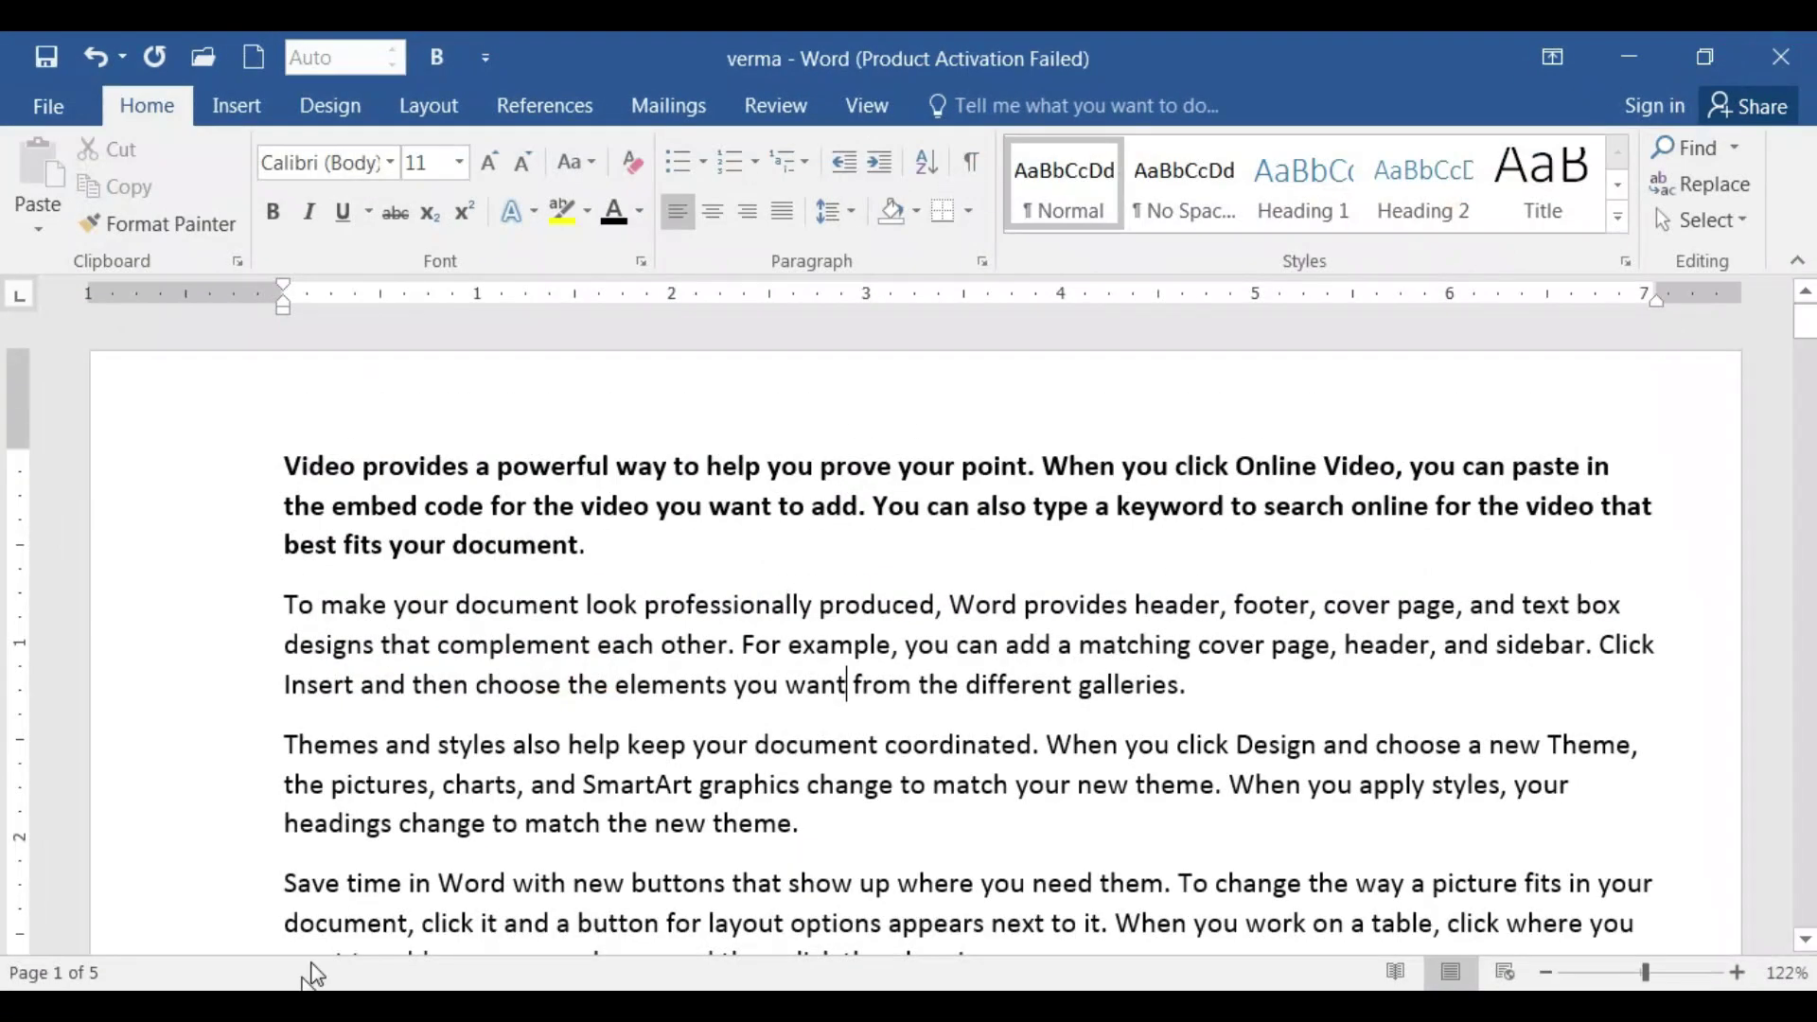
pyautogui.click(867, 105)
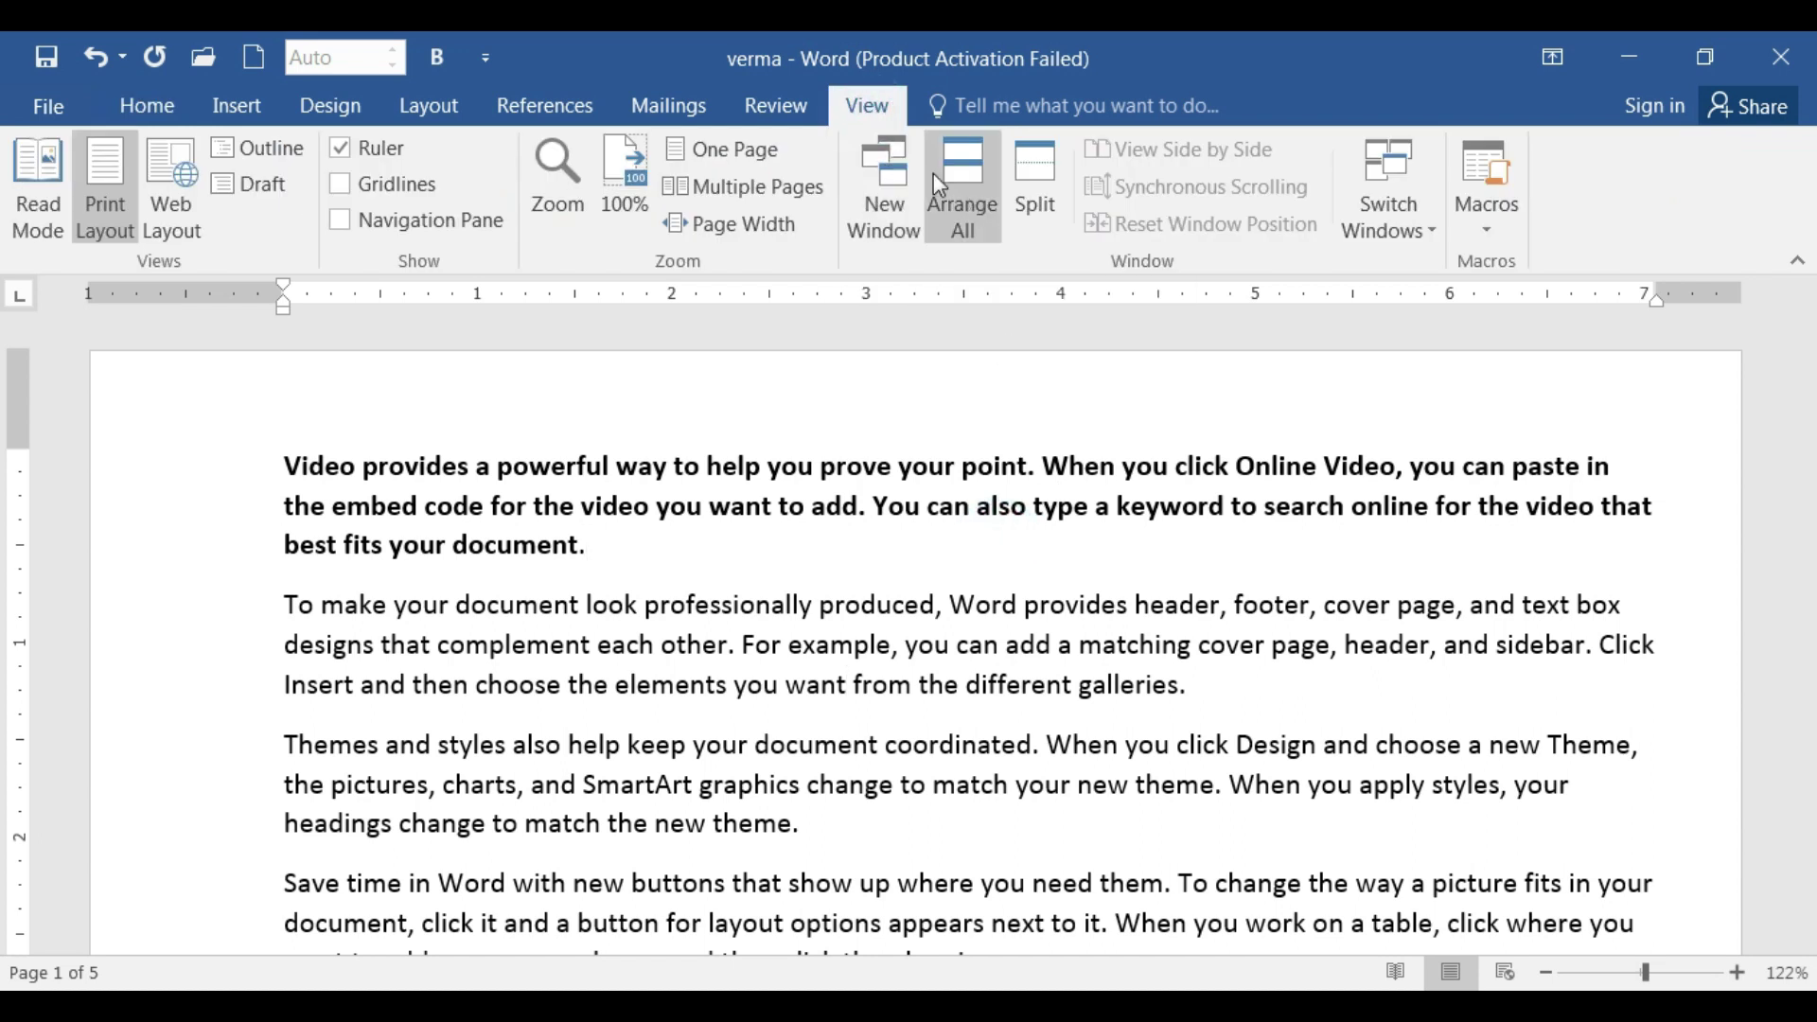
pyautogui.click(884, 194)
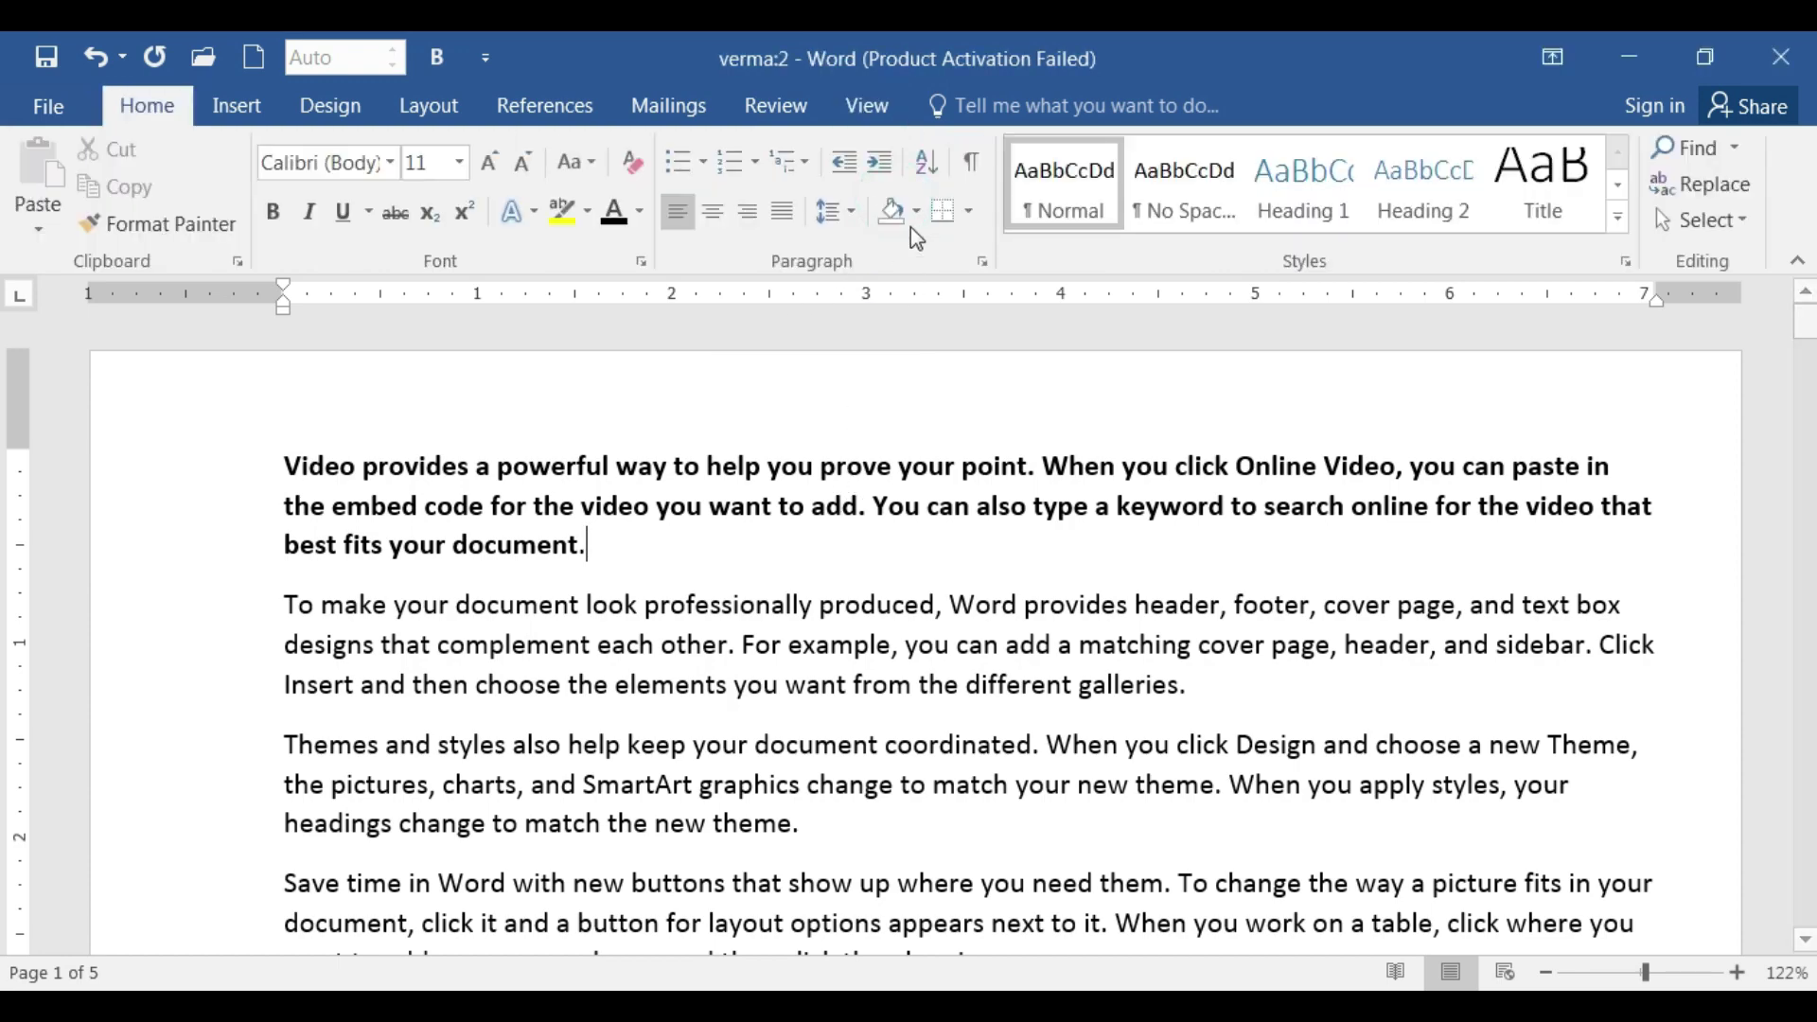
pyautogui.click(867, 106)
pyautogui.click(894, 194)
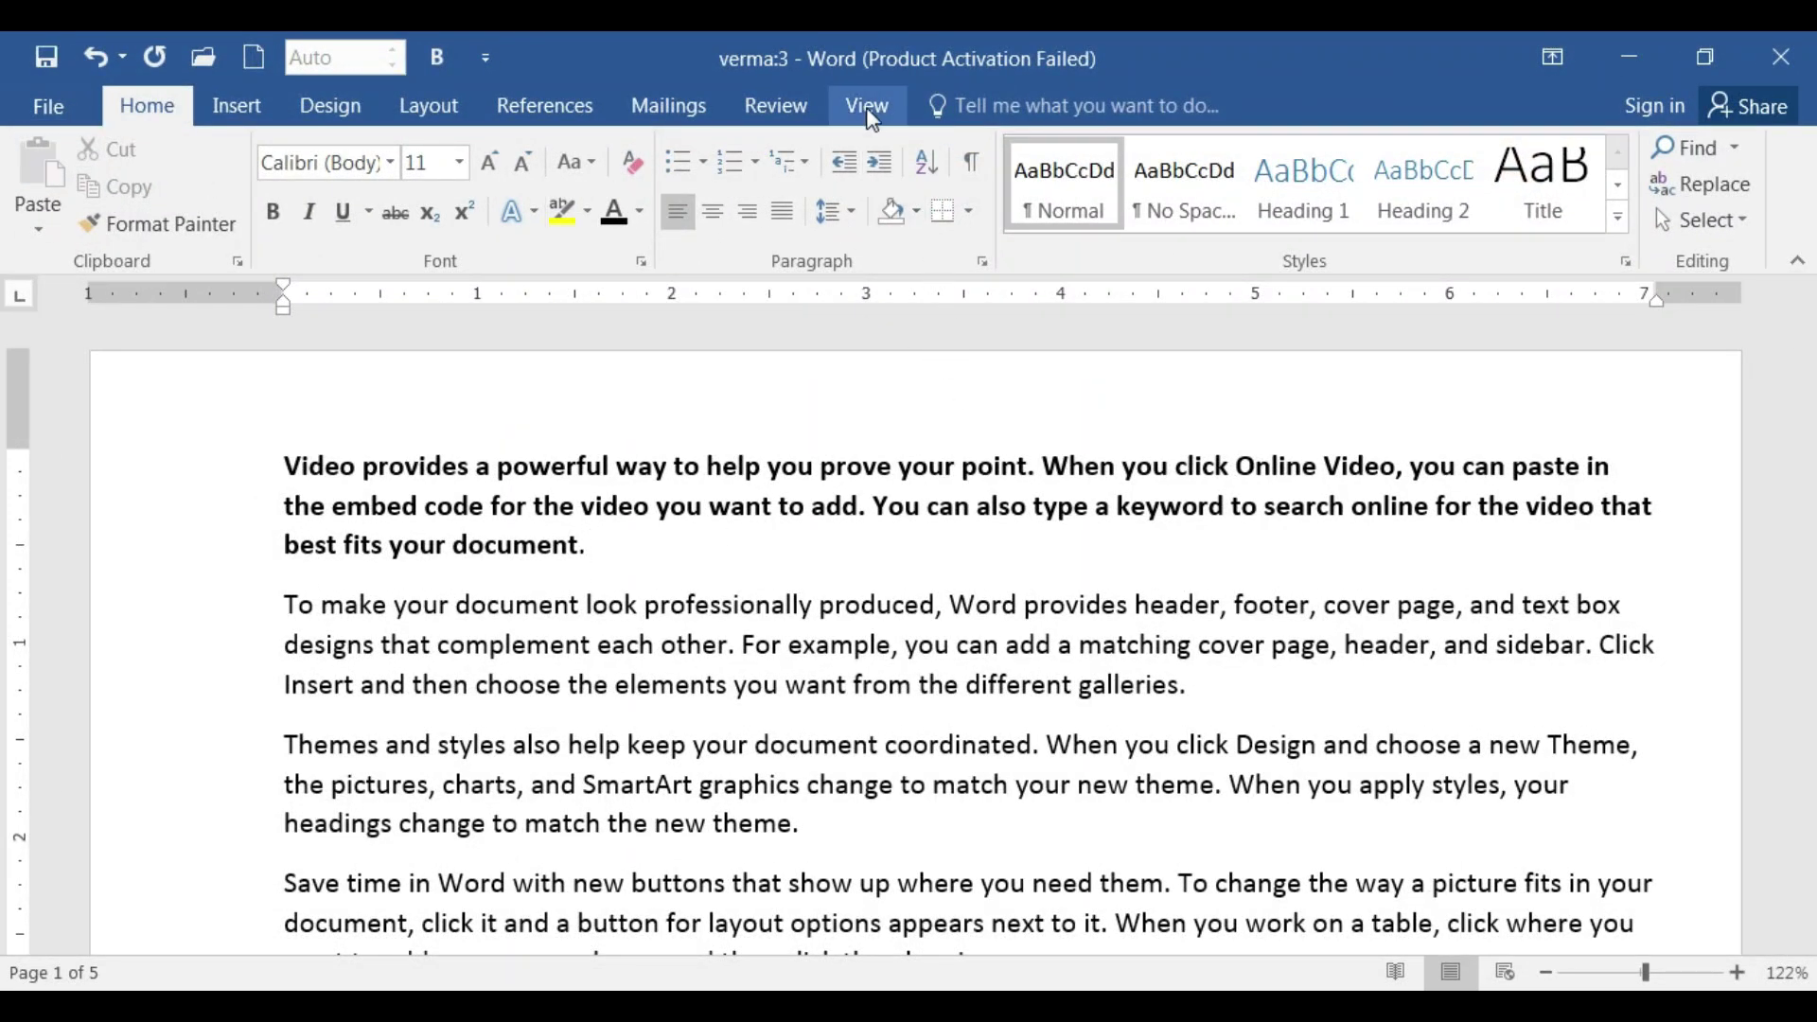
# Arrange all verma windows on screen and maximize verma:3
pyautogui.click(867, 106)
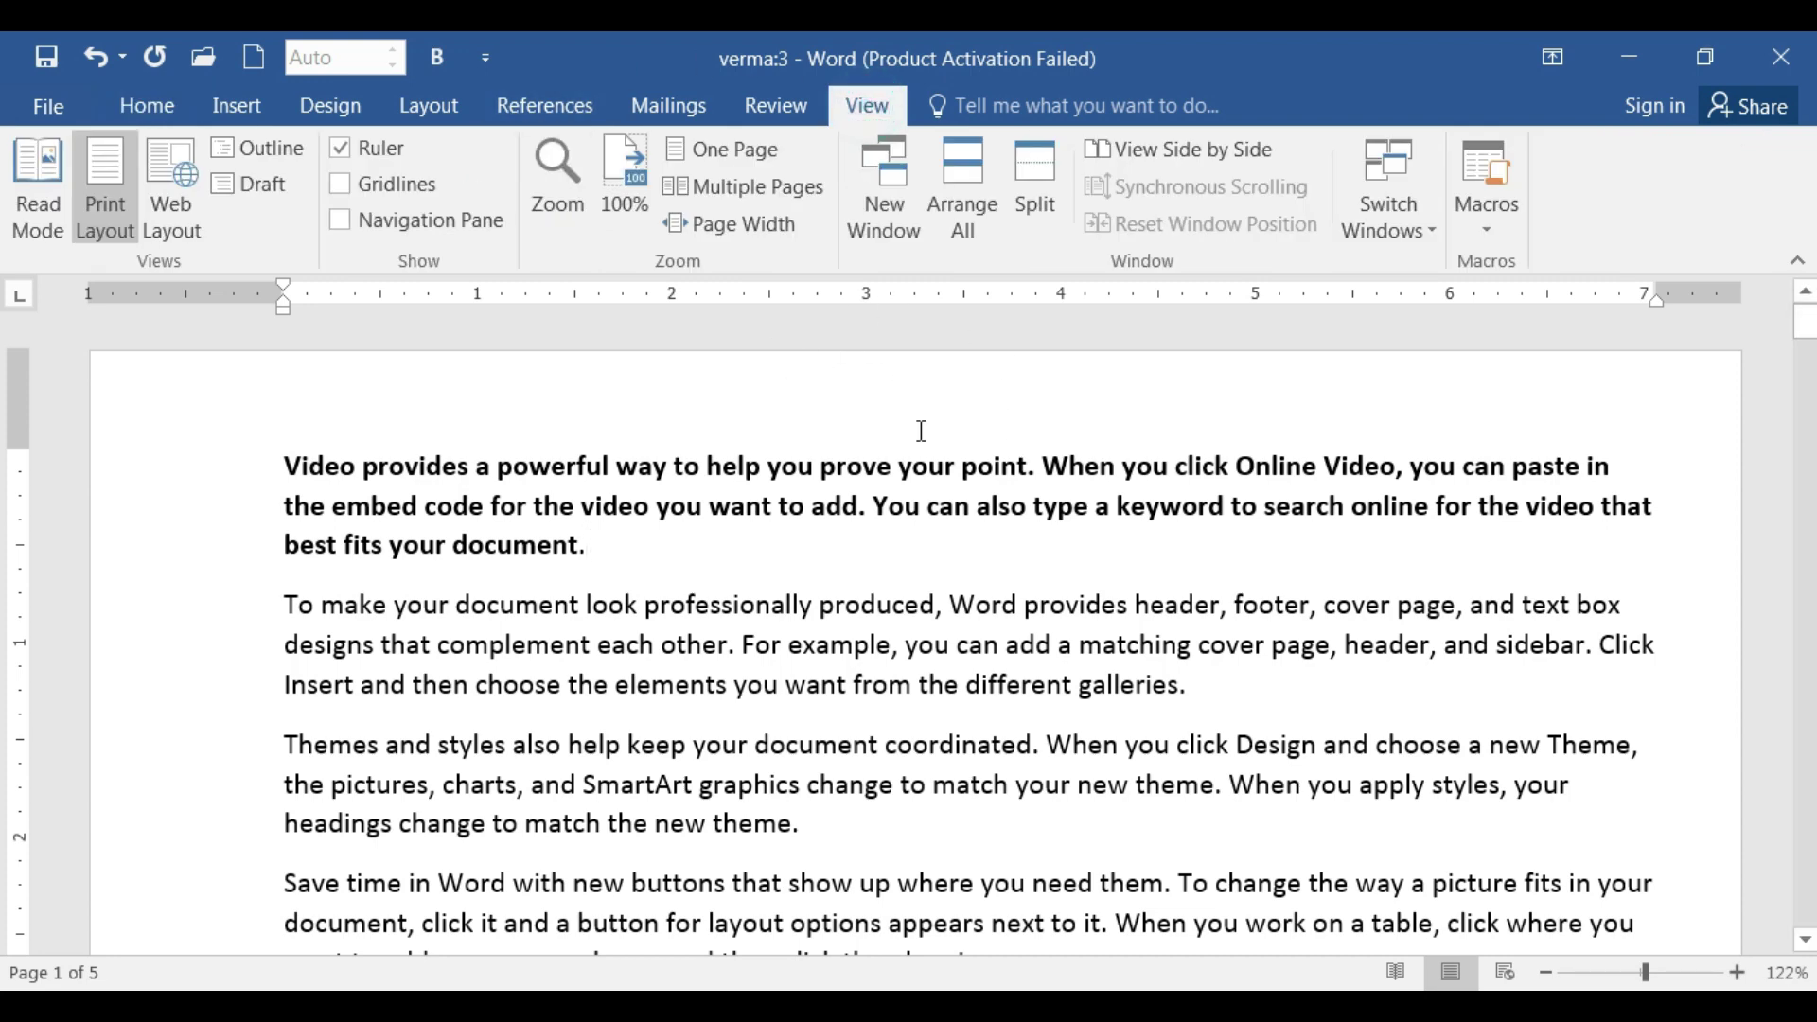
pyautogui.click(951, 191)
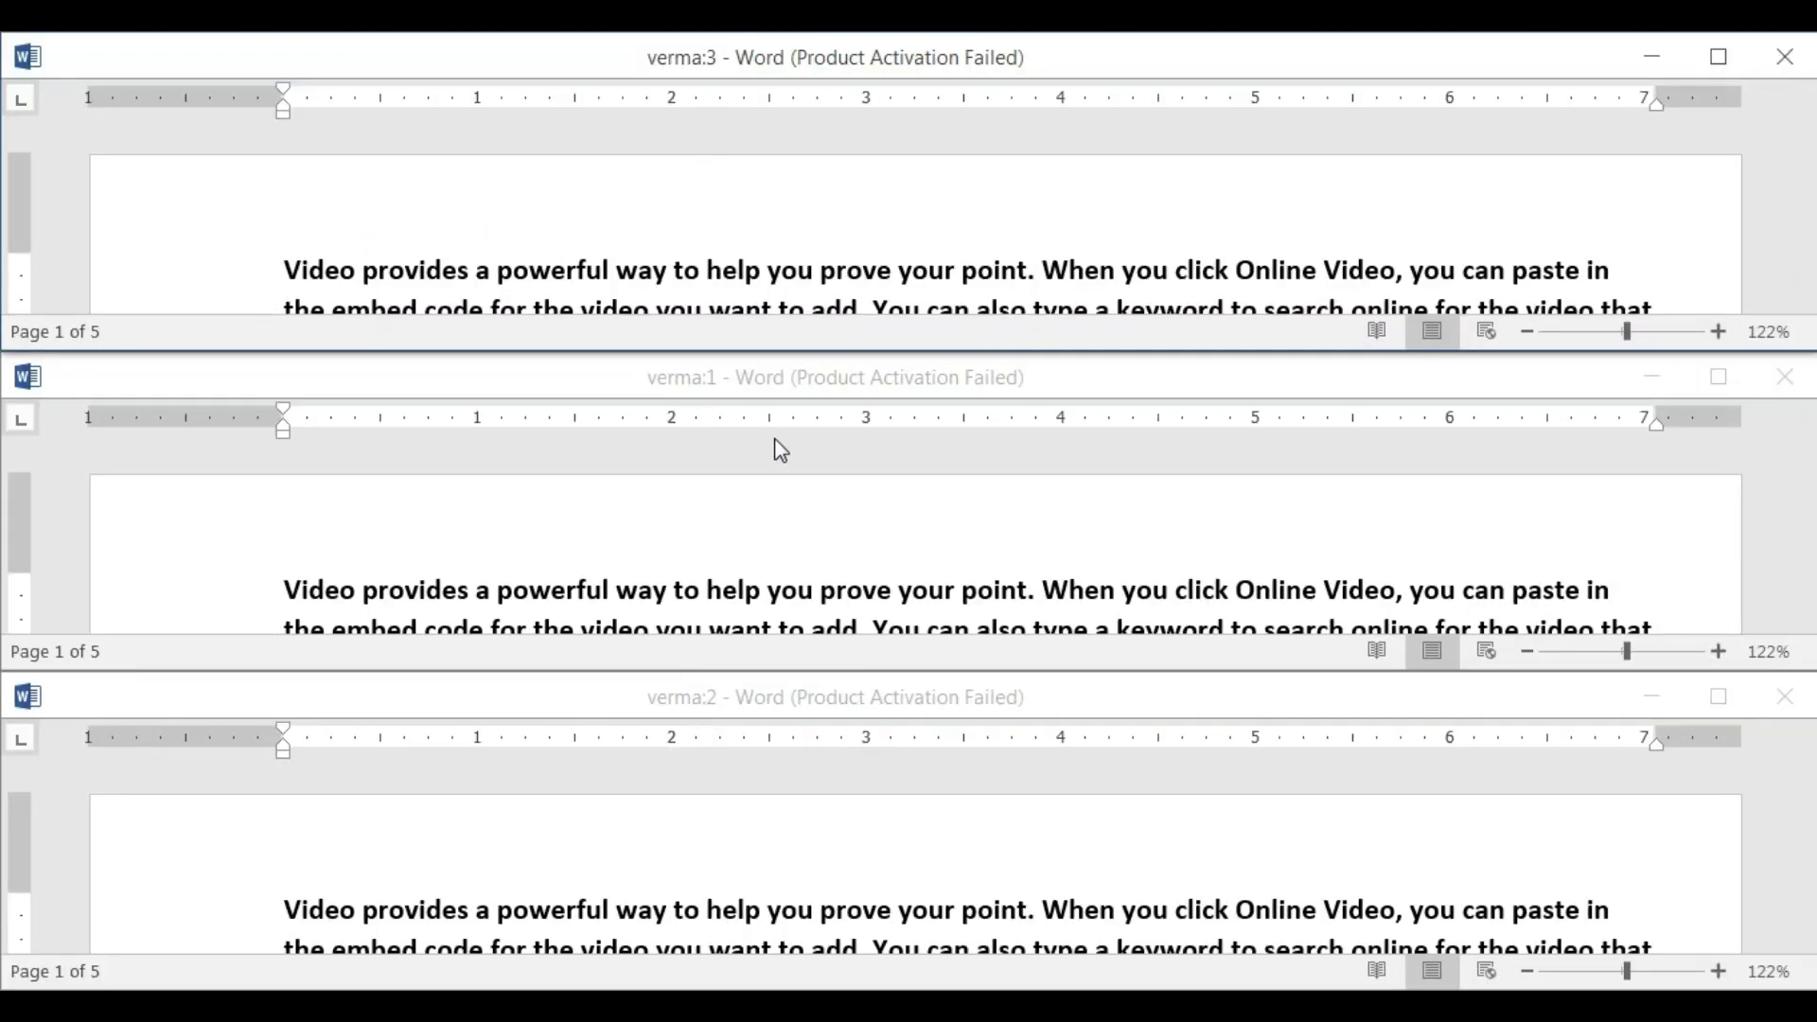
pyautogui.click(1227, 254)
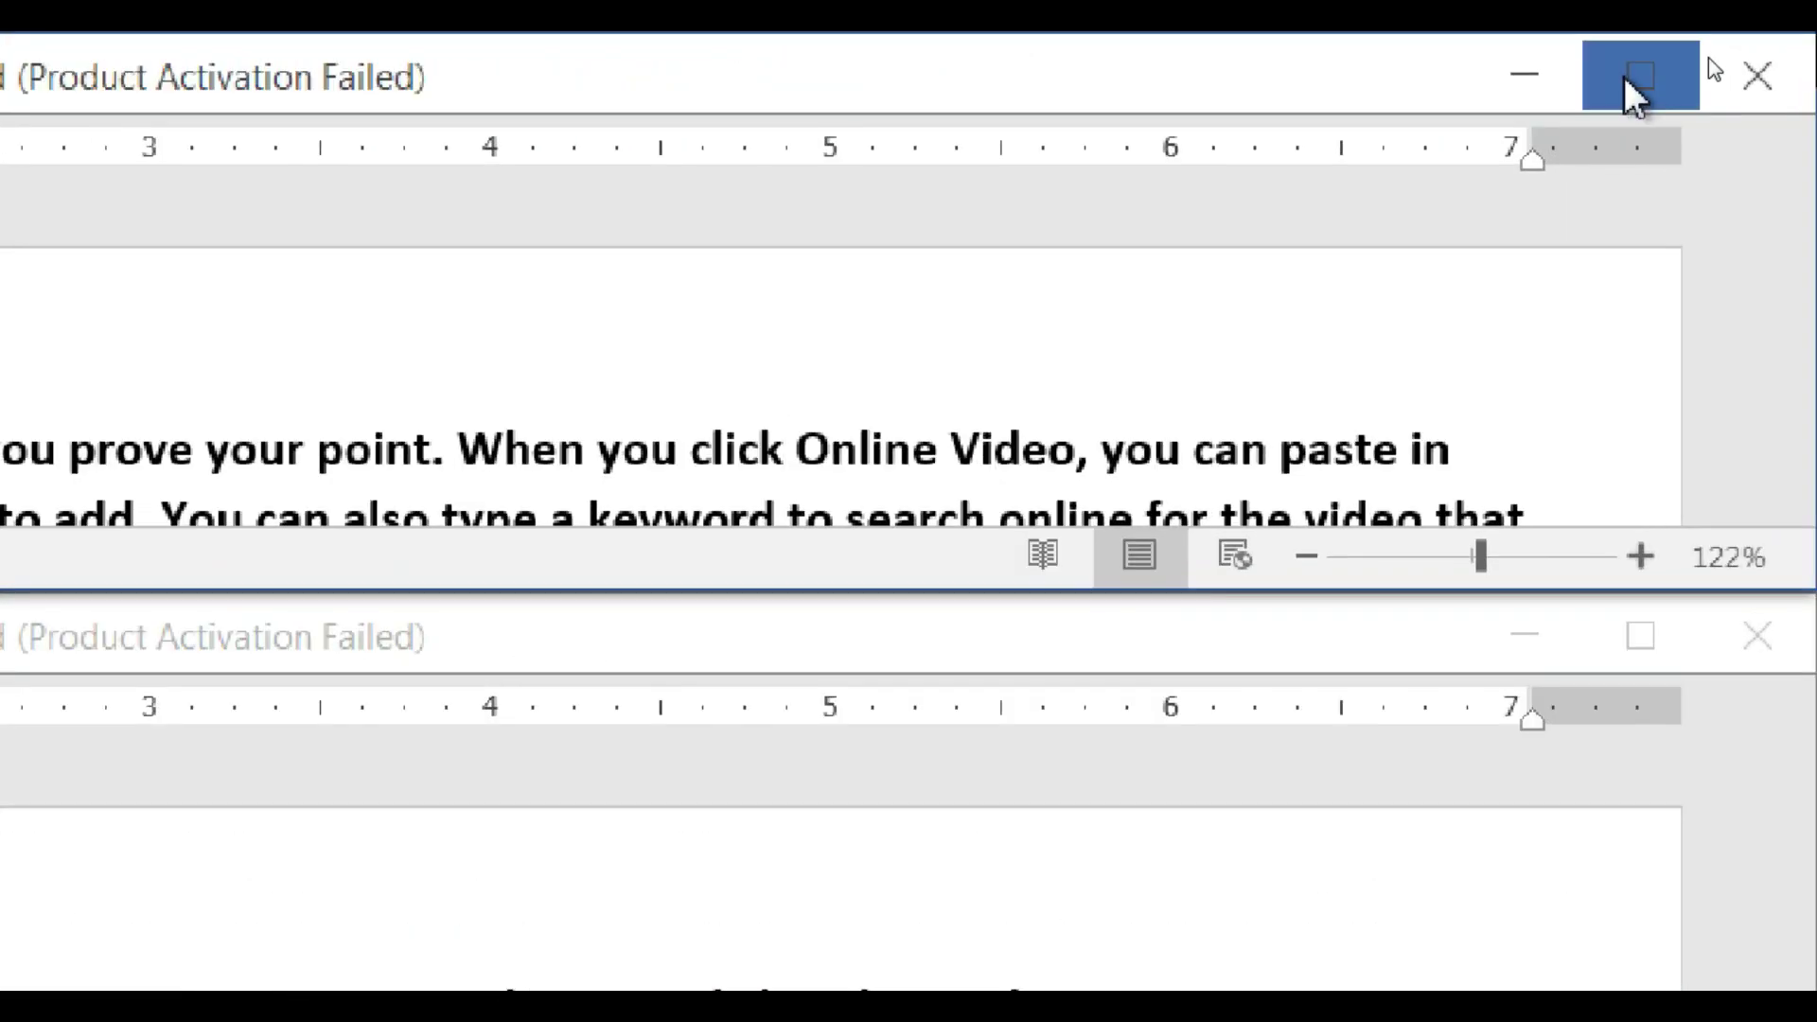
pyautogui.click(1624, 76)
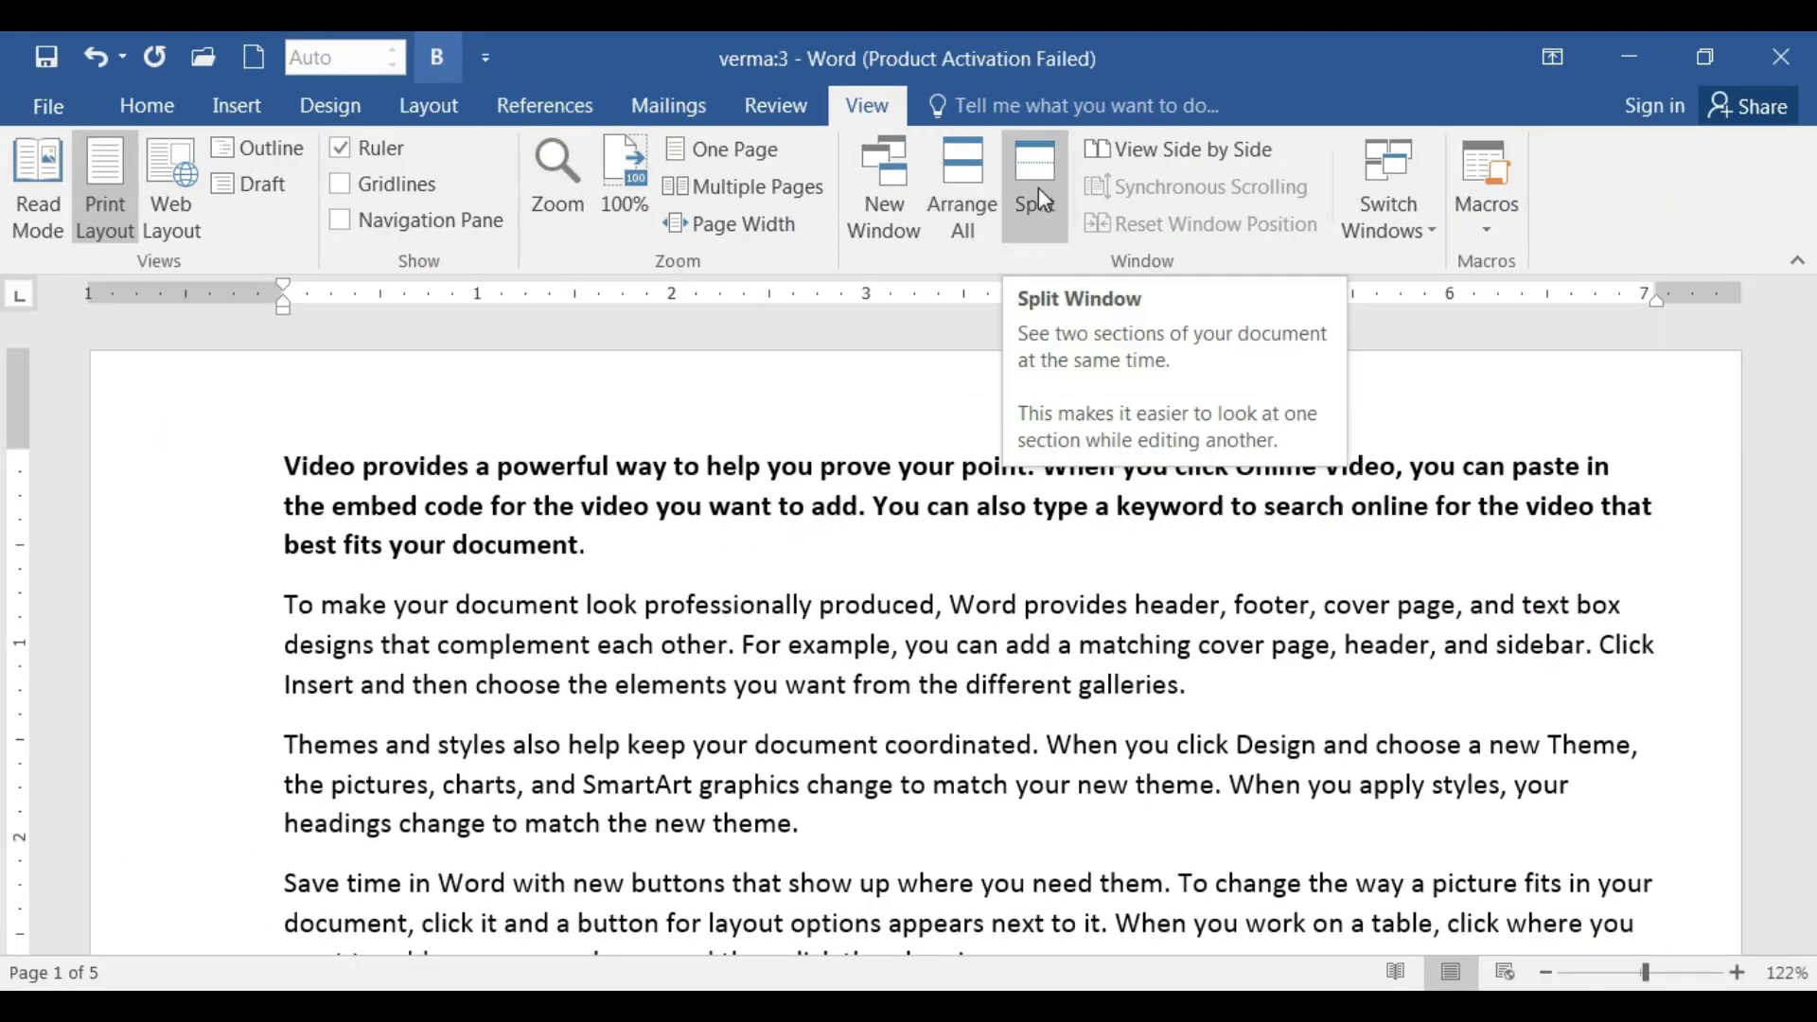
pyautogui.click(712, 608)
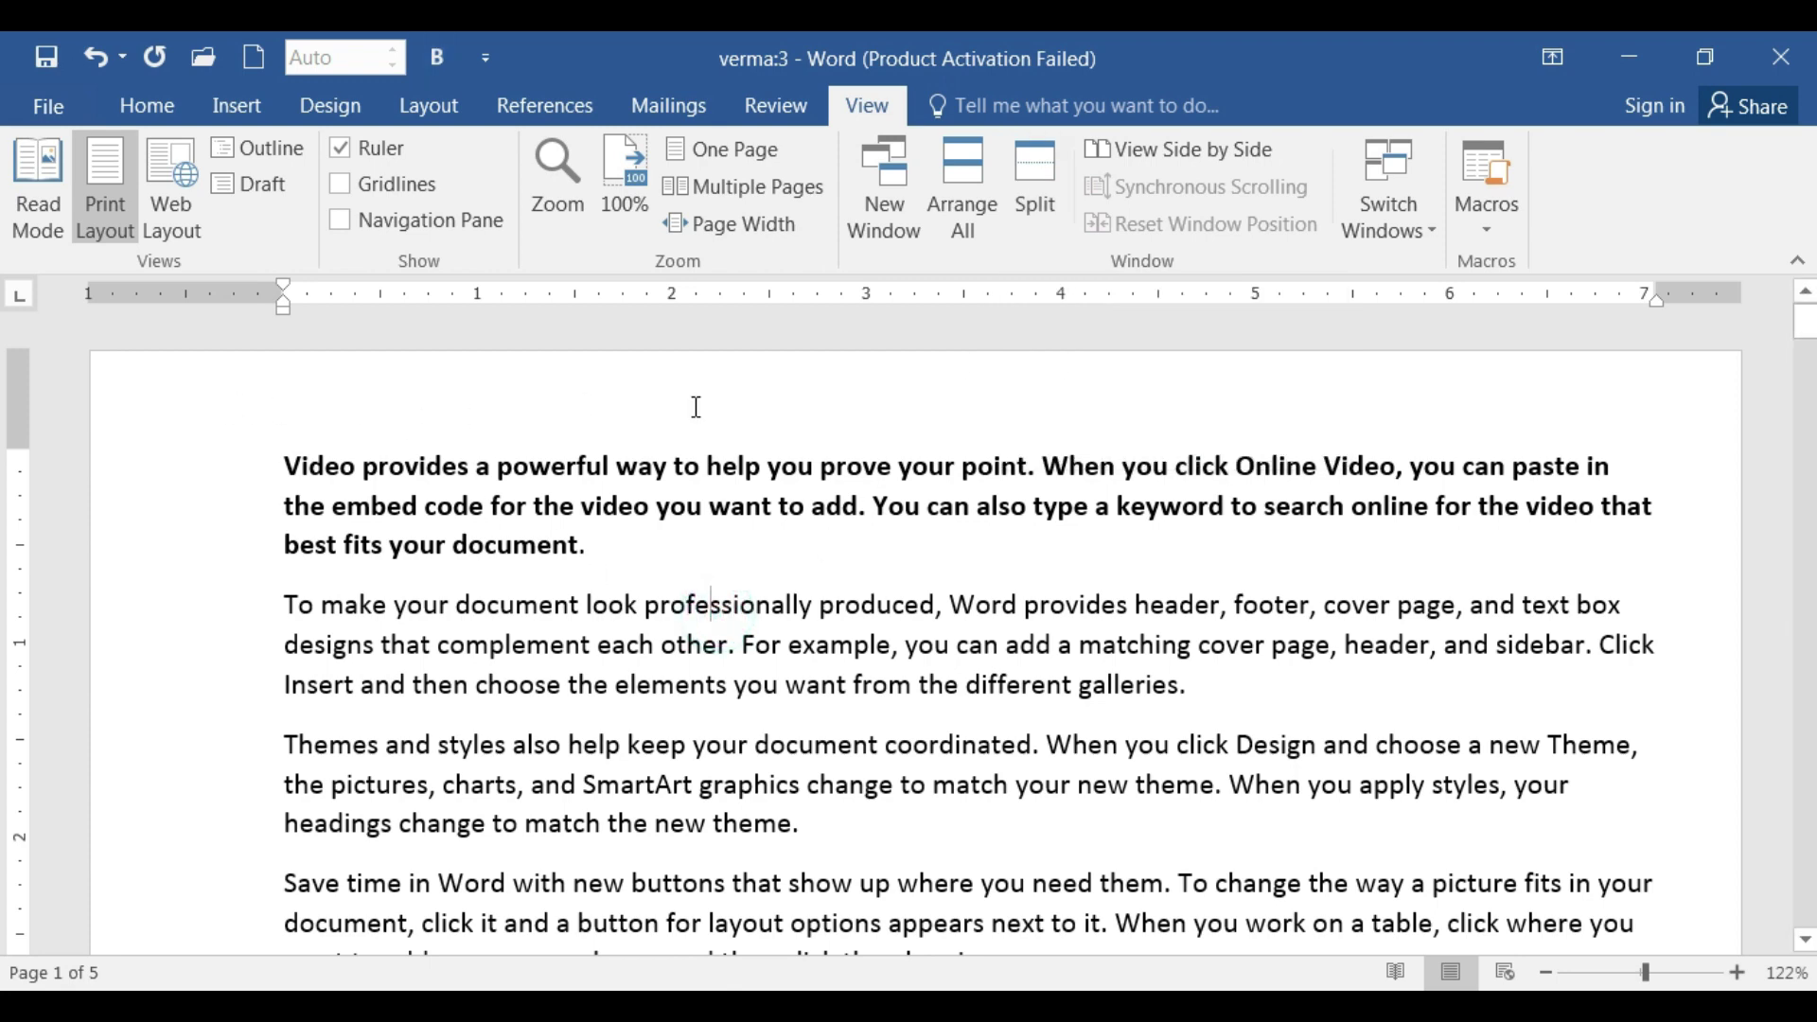
pyautogui.scroll(-1, 615, 568)
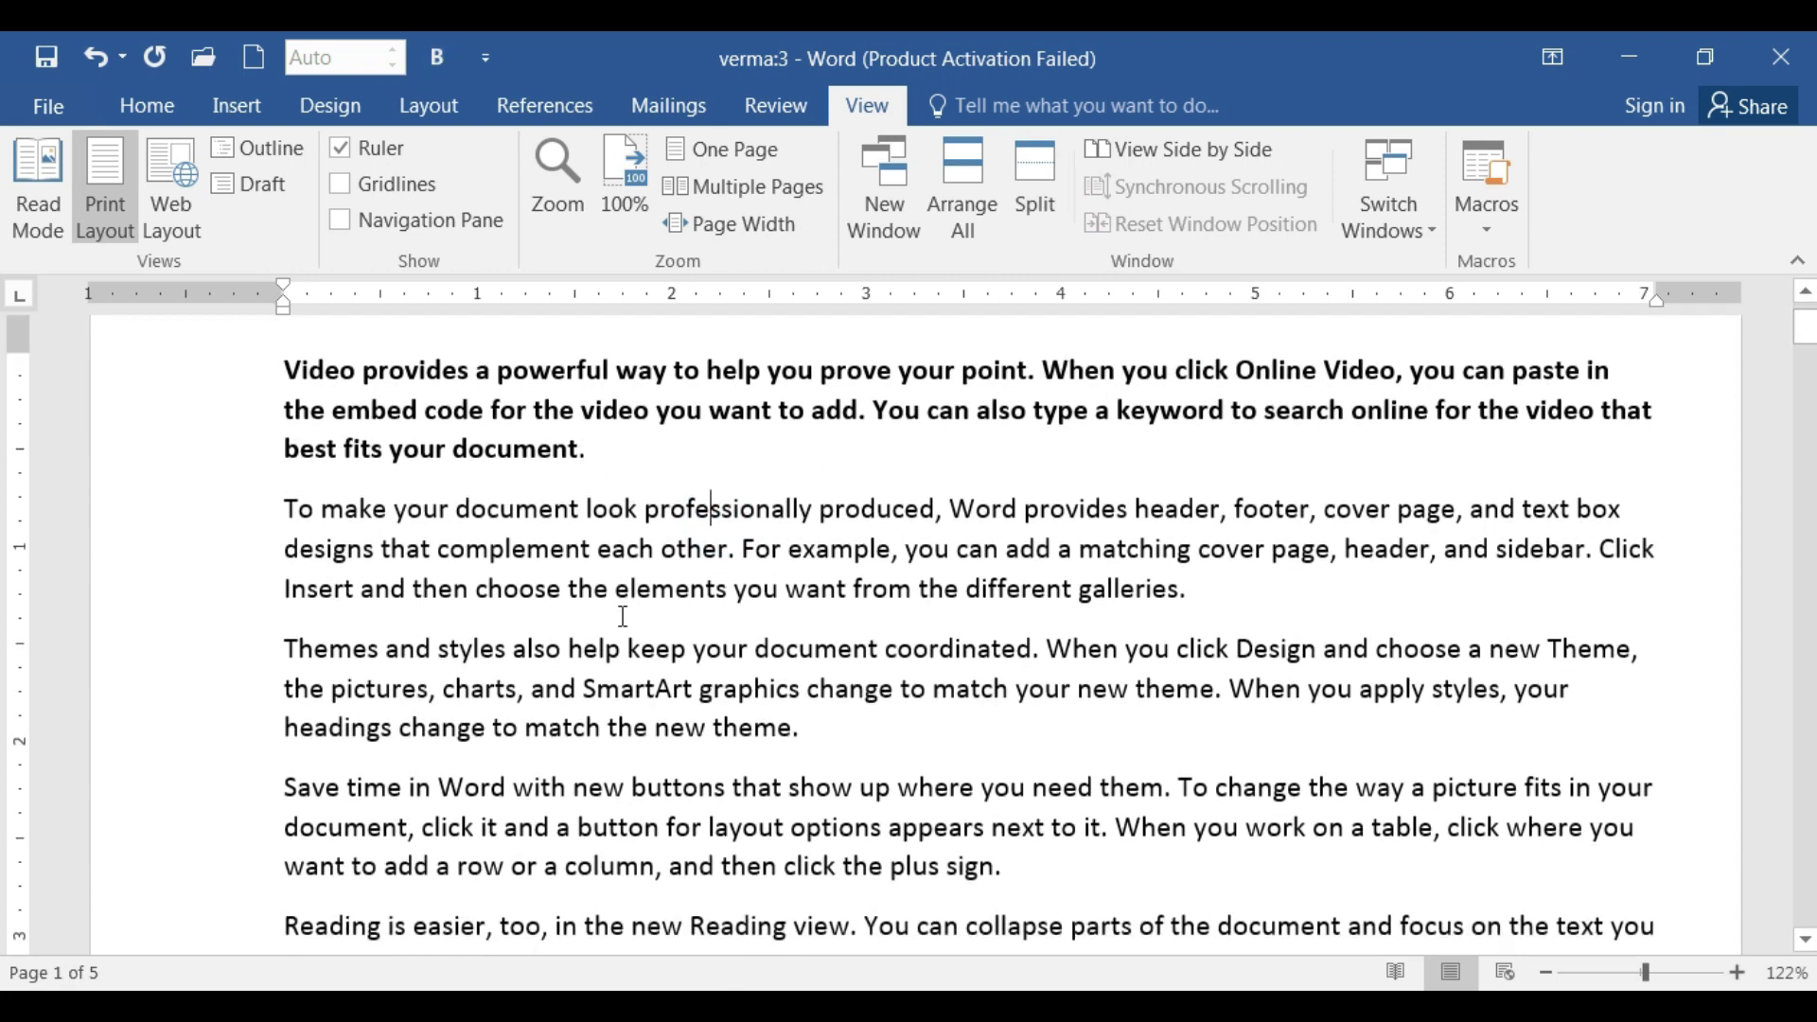
pyautogui.scroll(1, 623, 617)
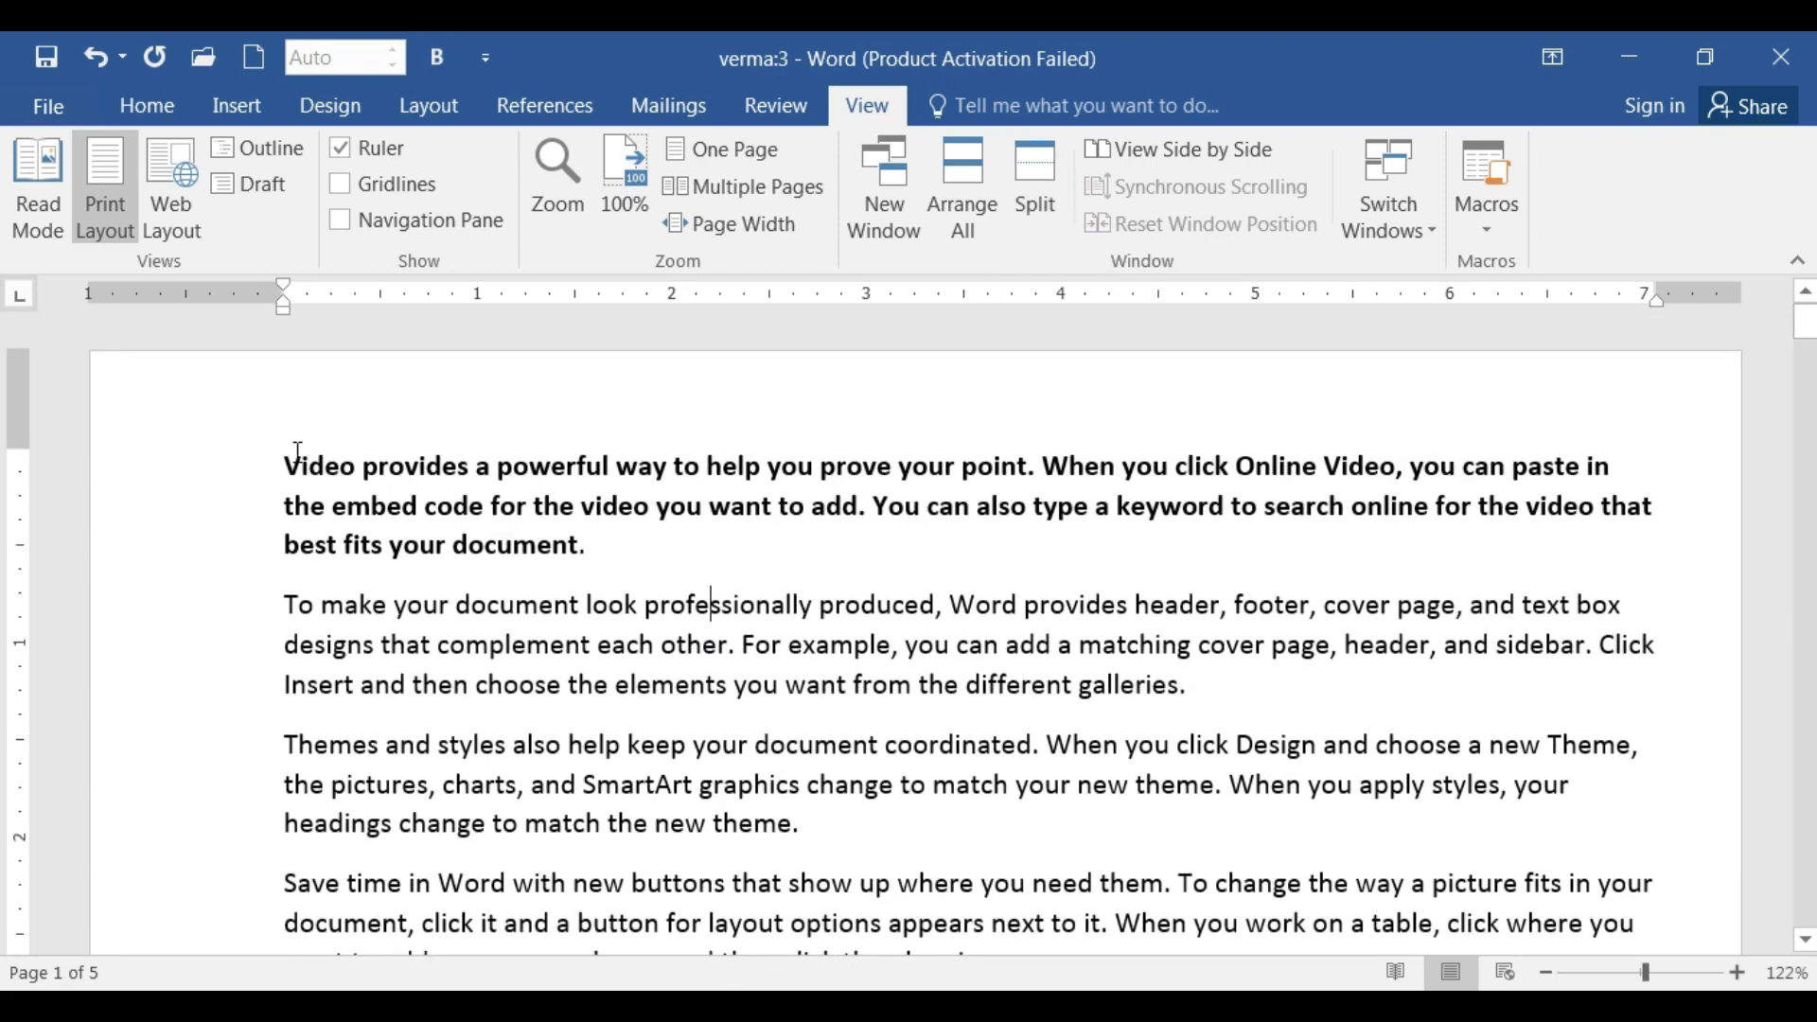
pyautogui.tripleClick(387, 459)
pyautogui.click(616, 556)
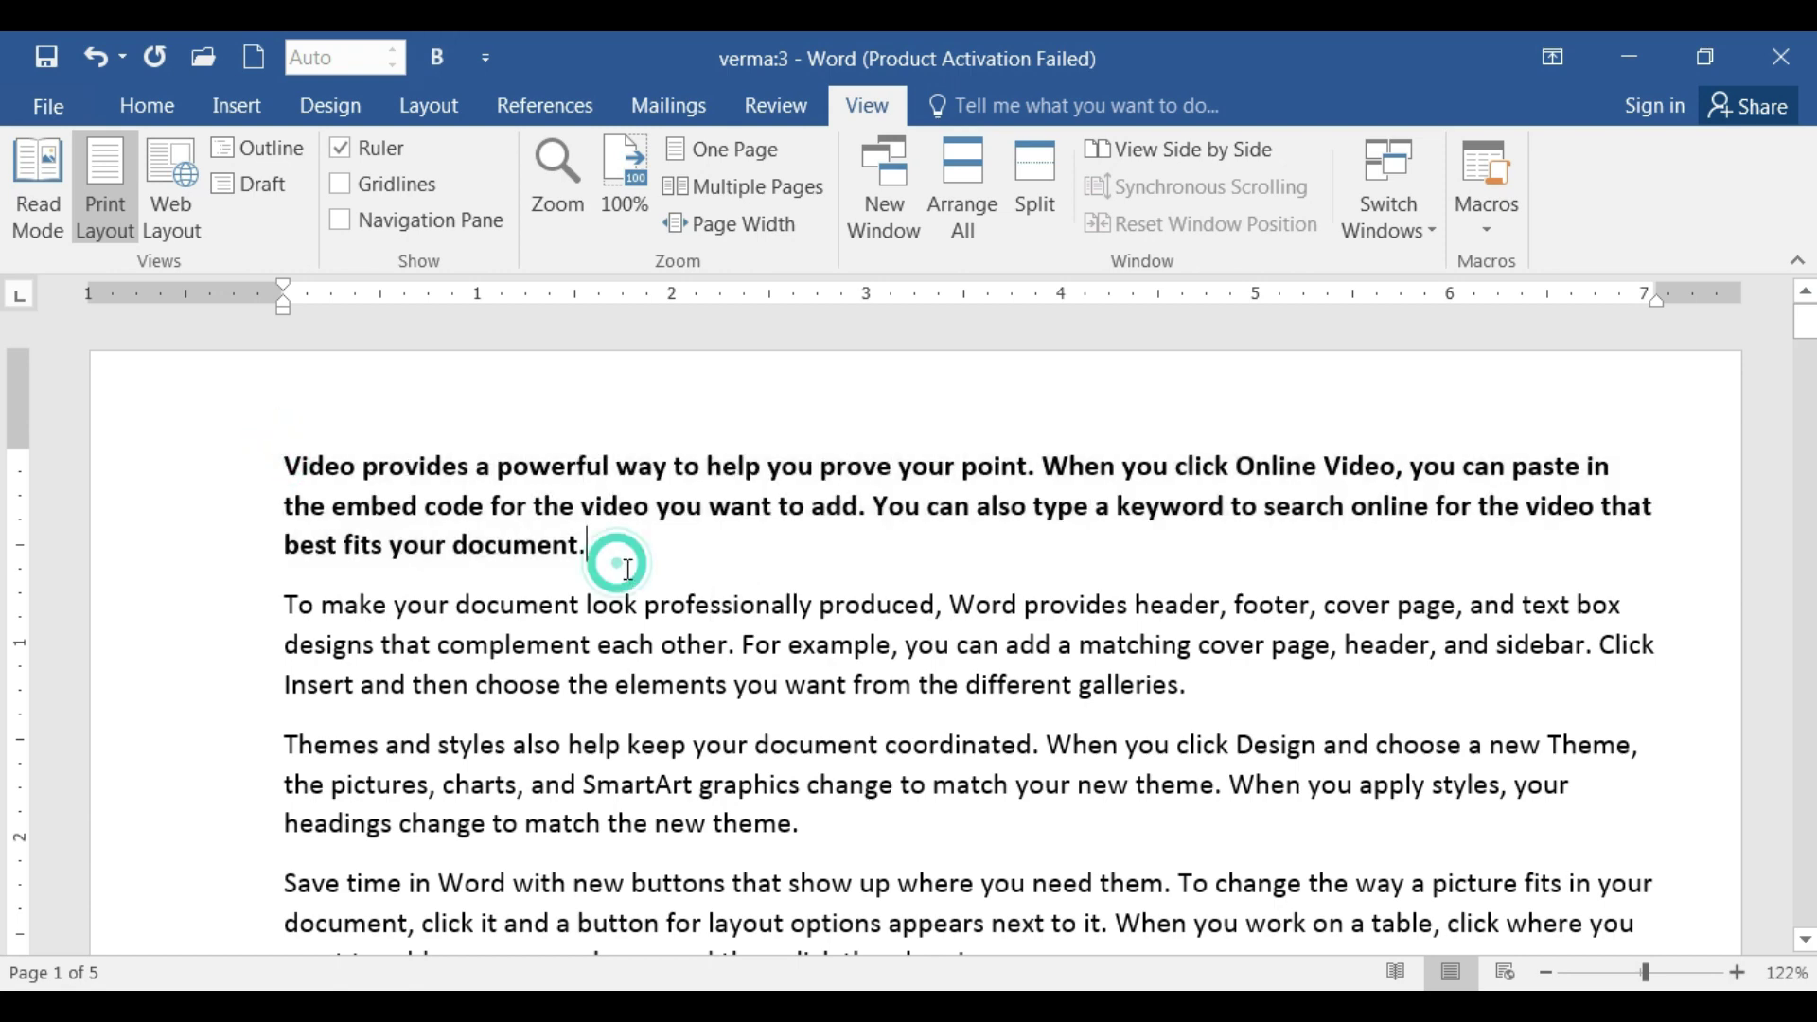
pyautogui.scroll(-4, 636, 650)
pyautogui.scroll(-1, 624, 710)
pyautogui.click(643, 710)
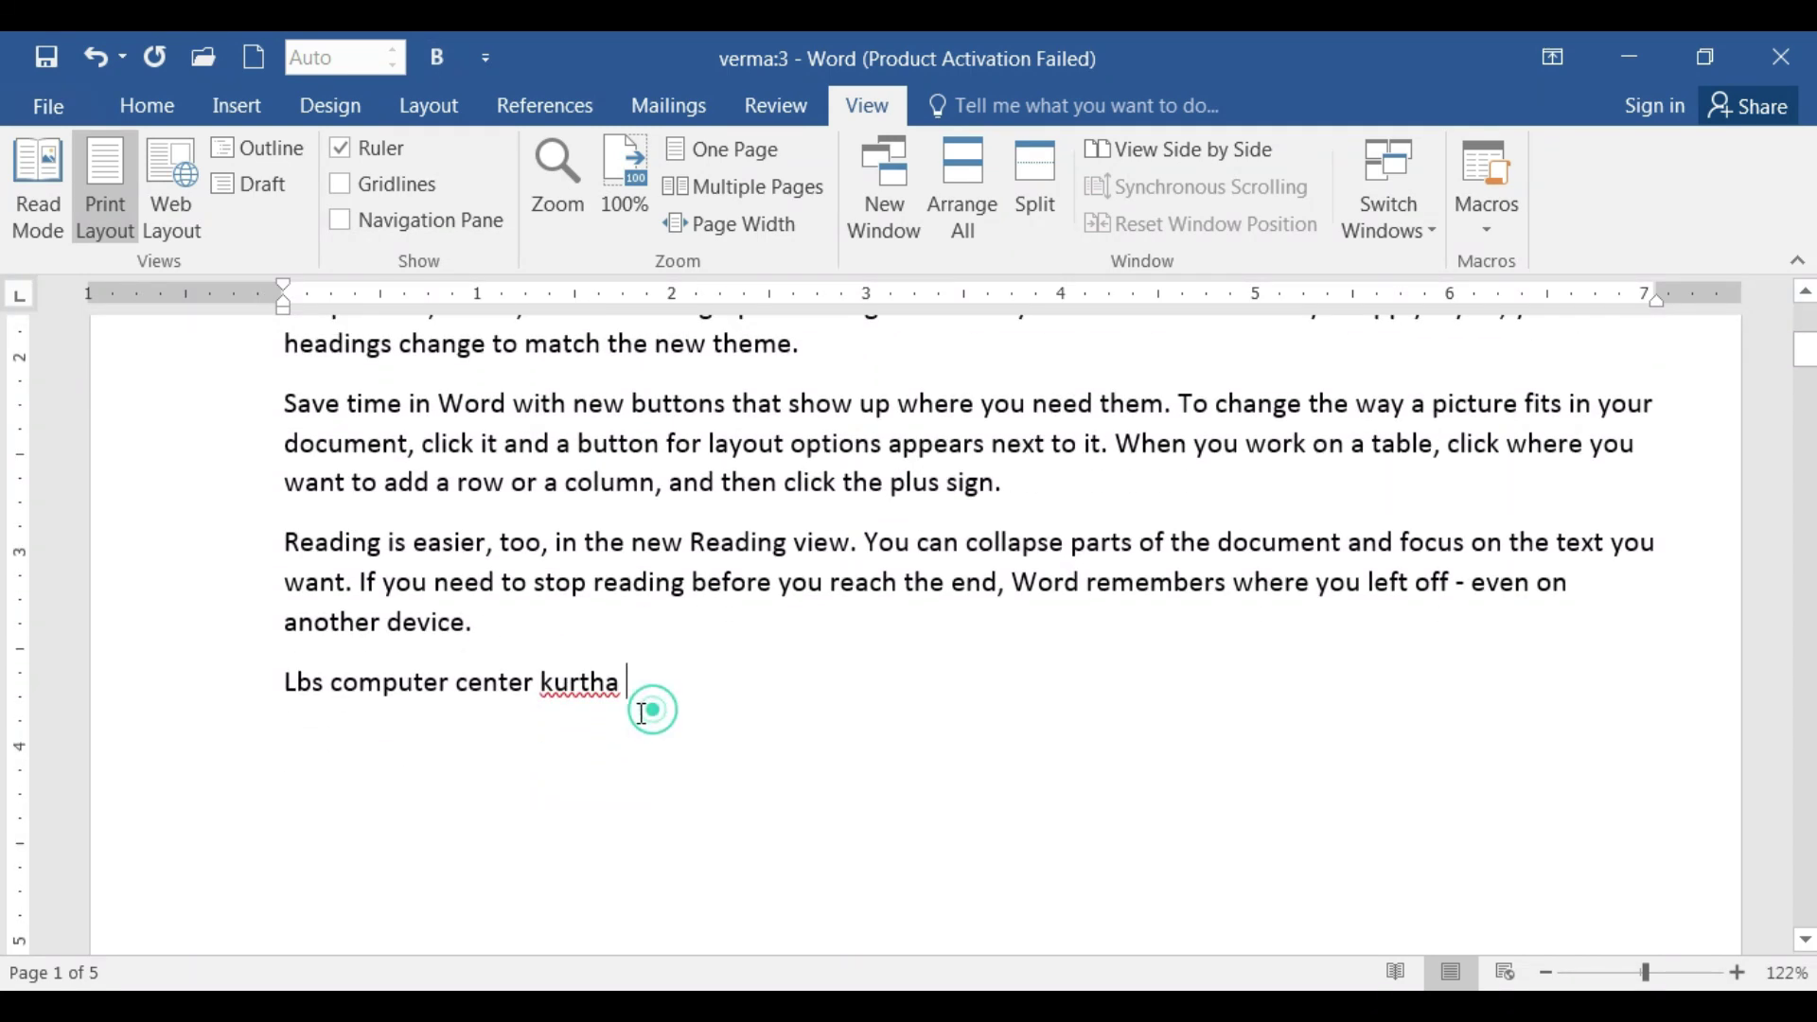
pyautogui.press('Return')
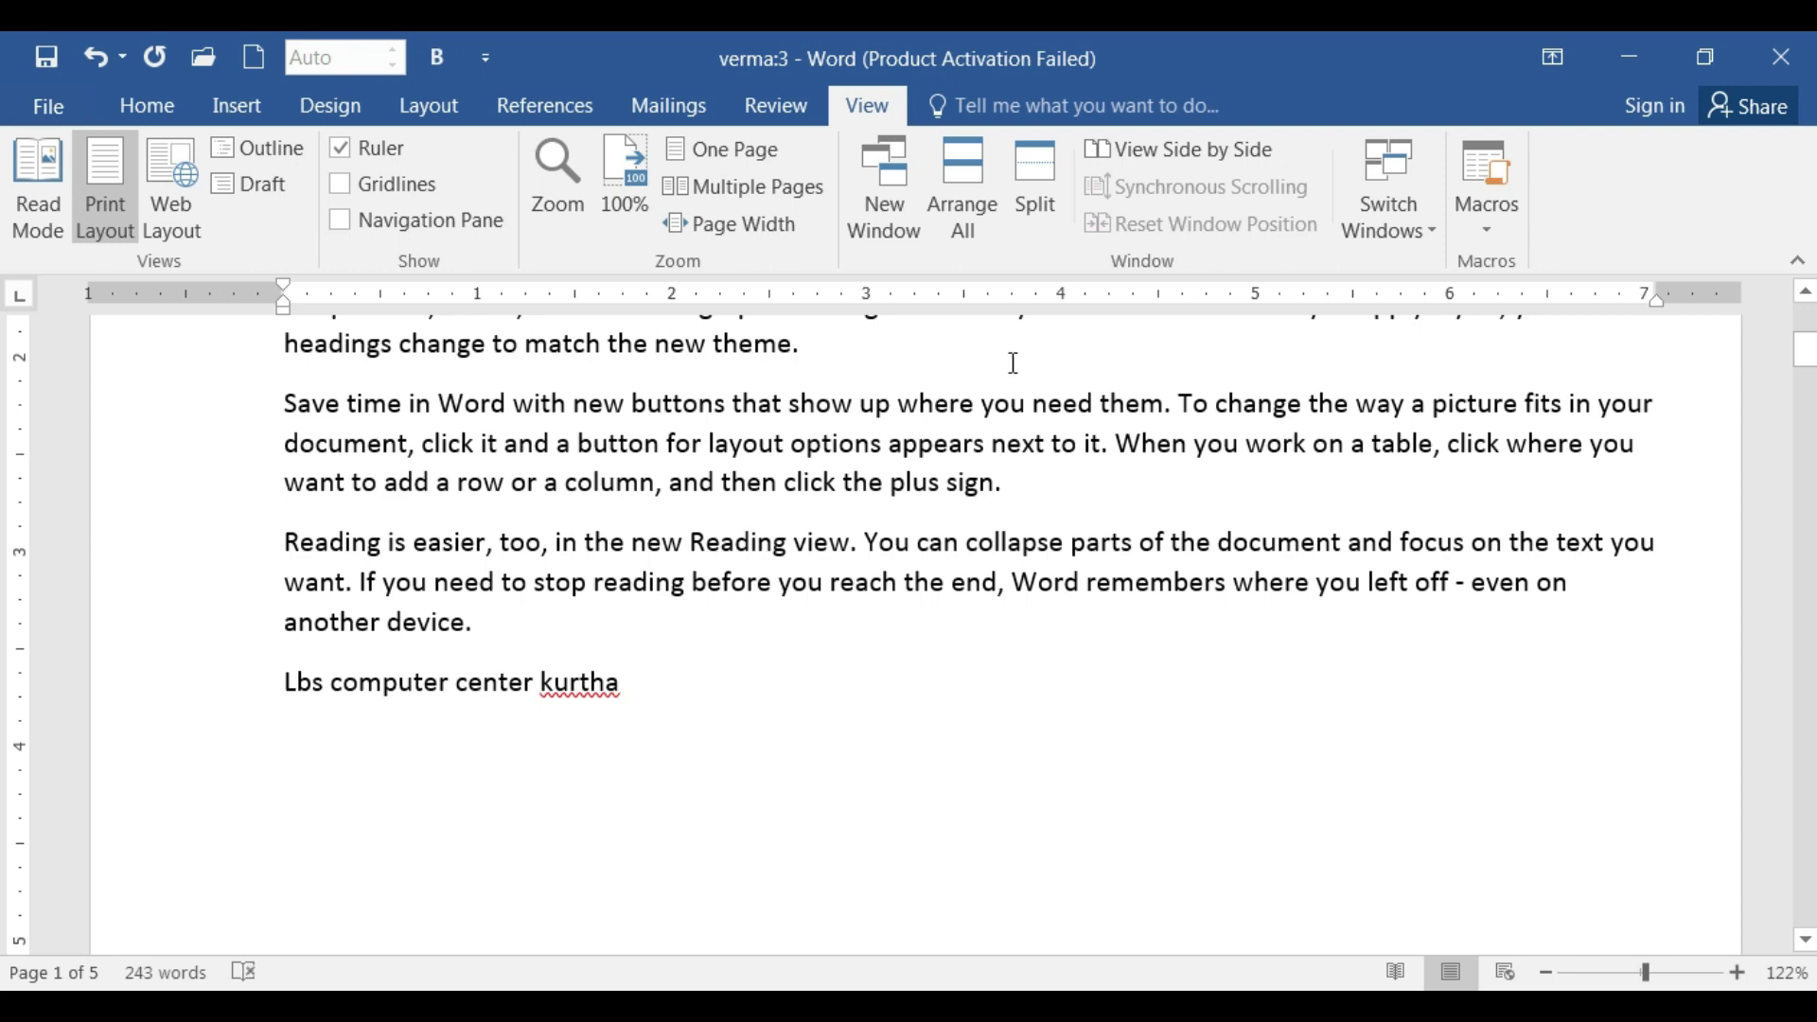
pyautogui.click(1055, 178)
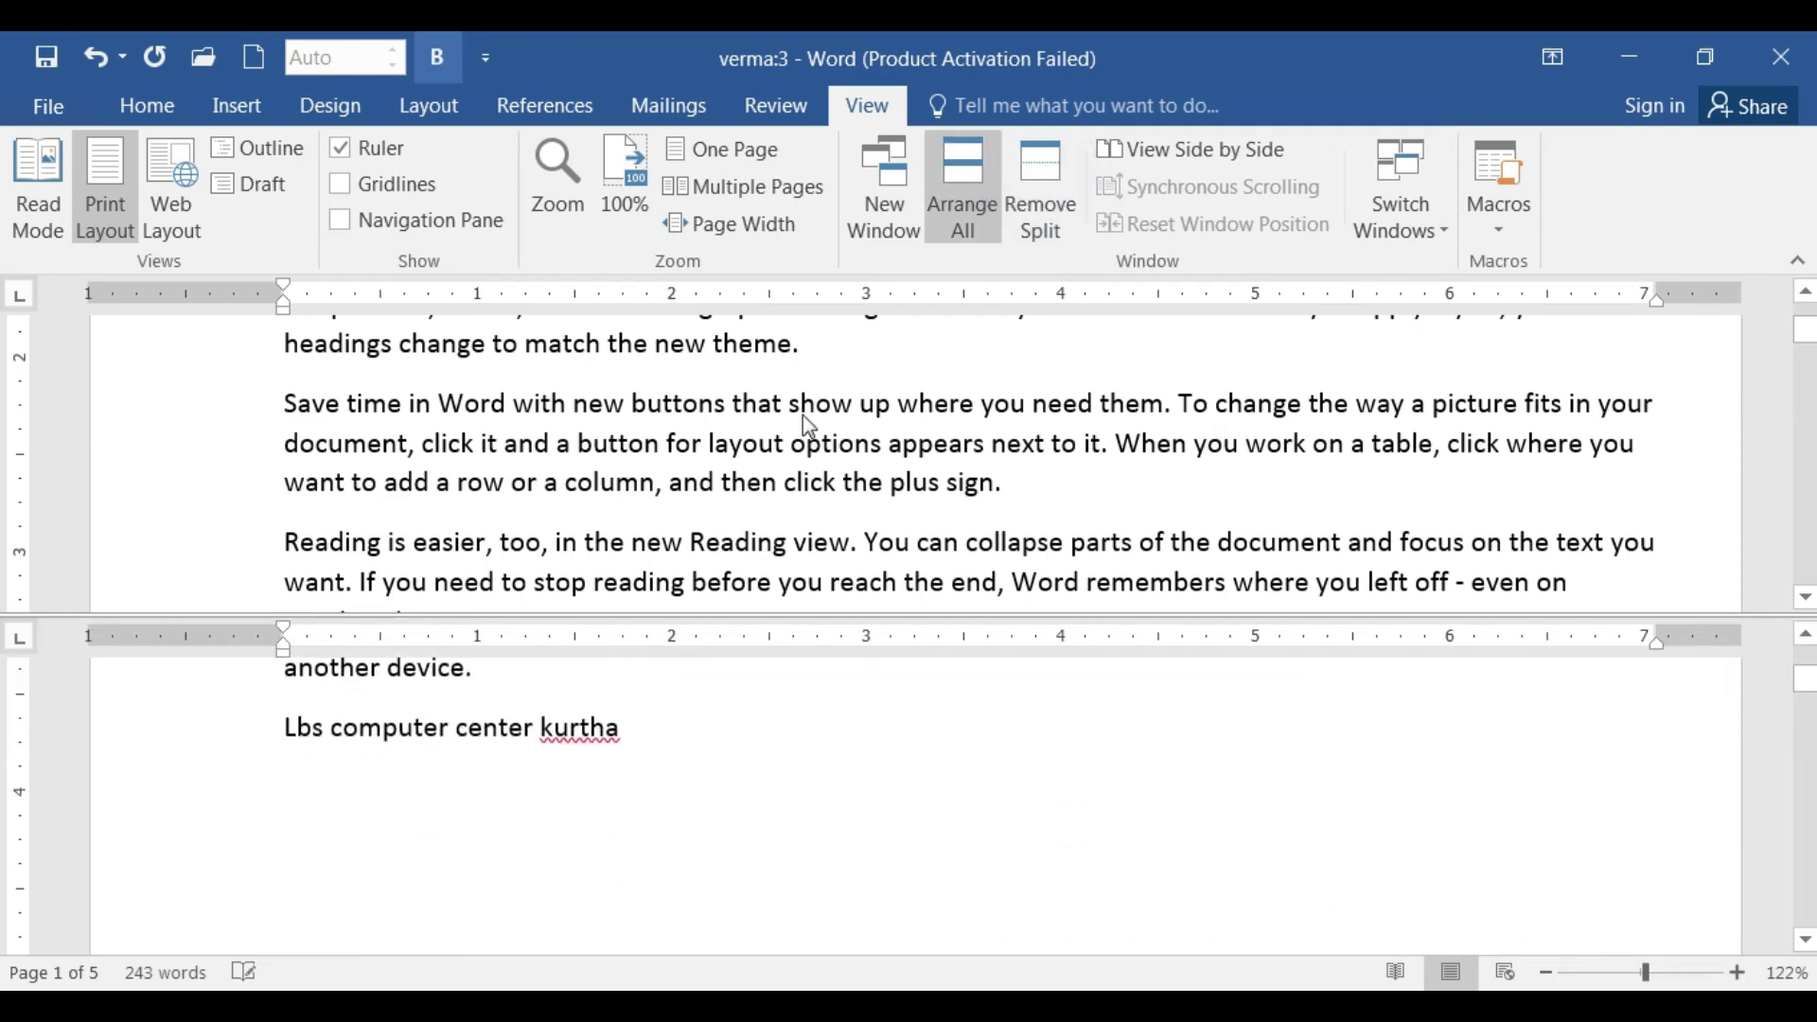
pyautogui.scroll(-5, 386, 522)
pyautogui.scroll(3, 386, 523)
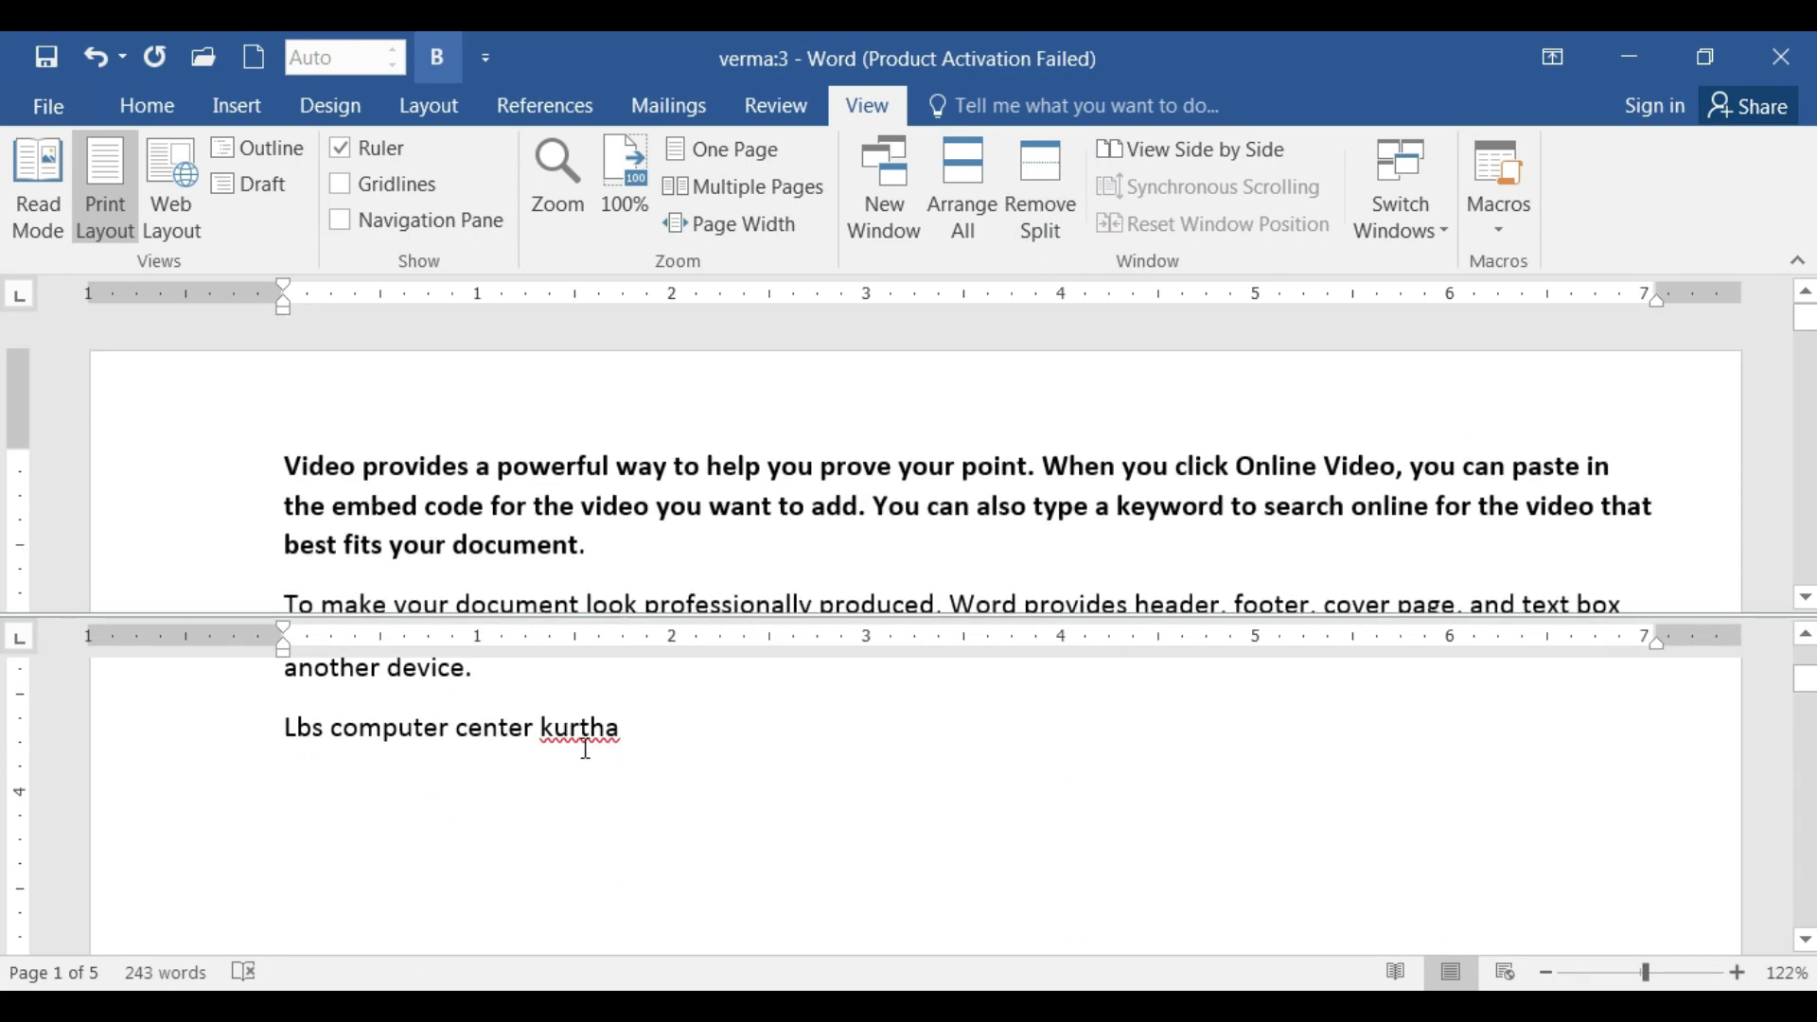
pyautogui.scroll(10, 629, 771)
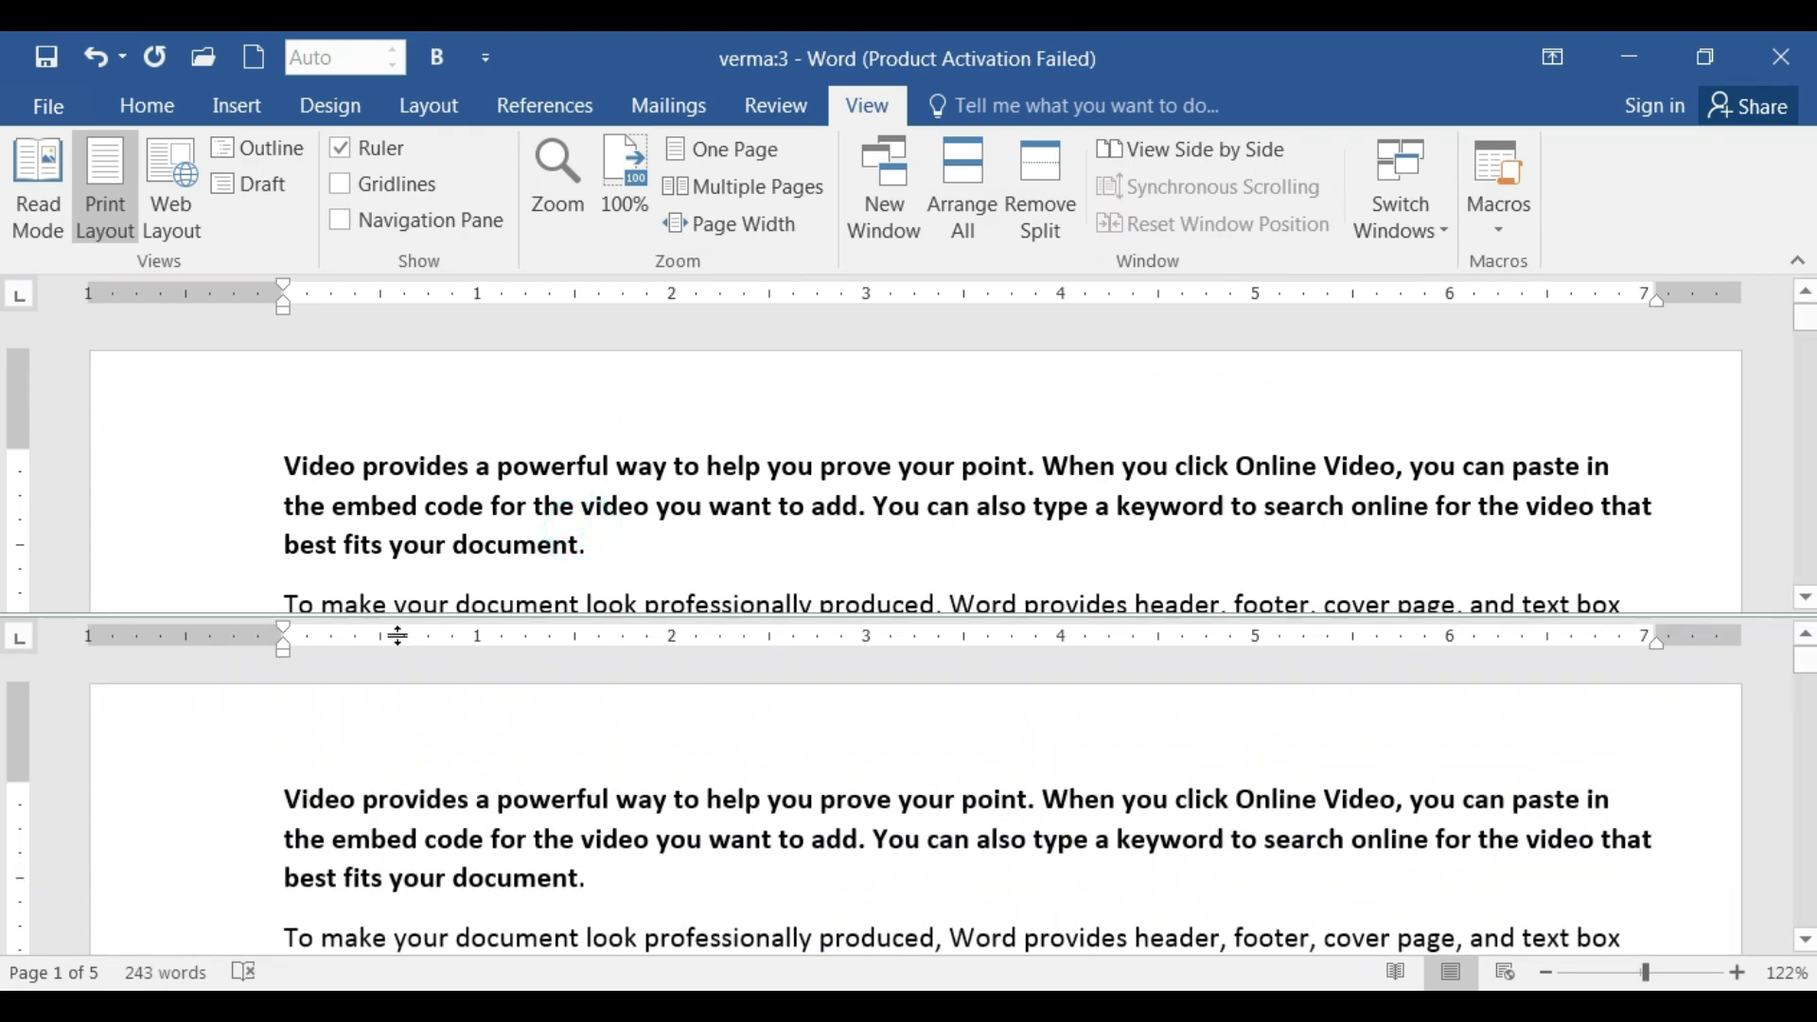
pyautogui.scroll(-5, 463, 530)
pyautogui.scroll(-2, 464, 528)
pyautogui.scroll(6, 463, 527)
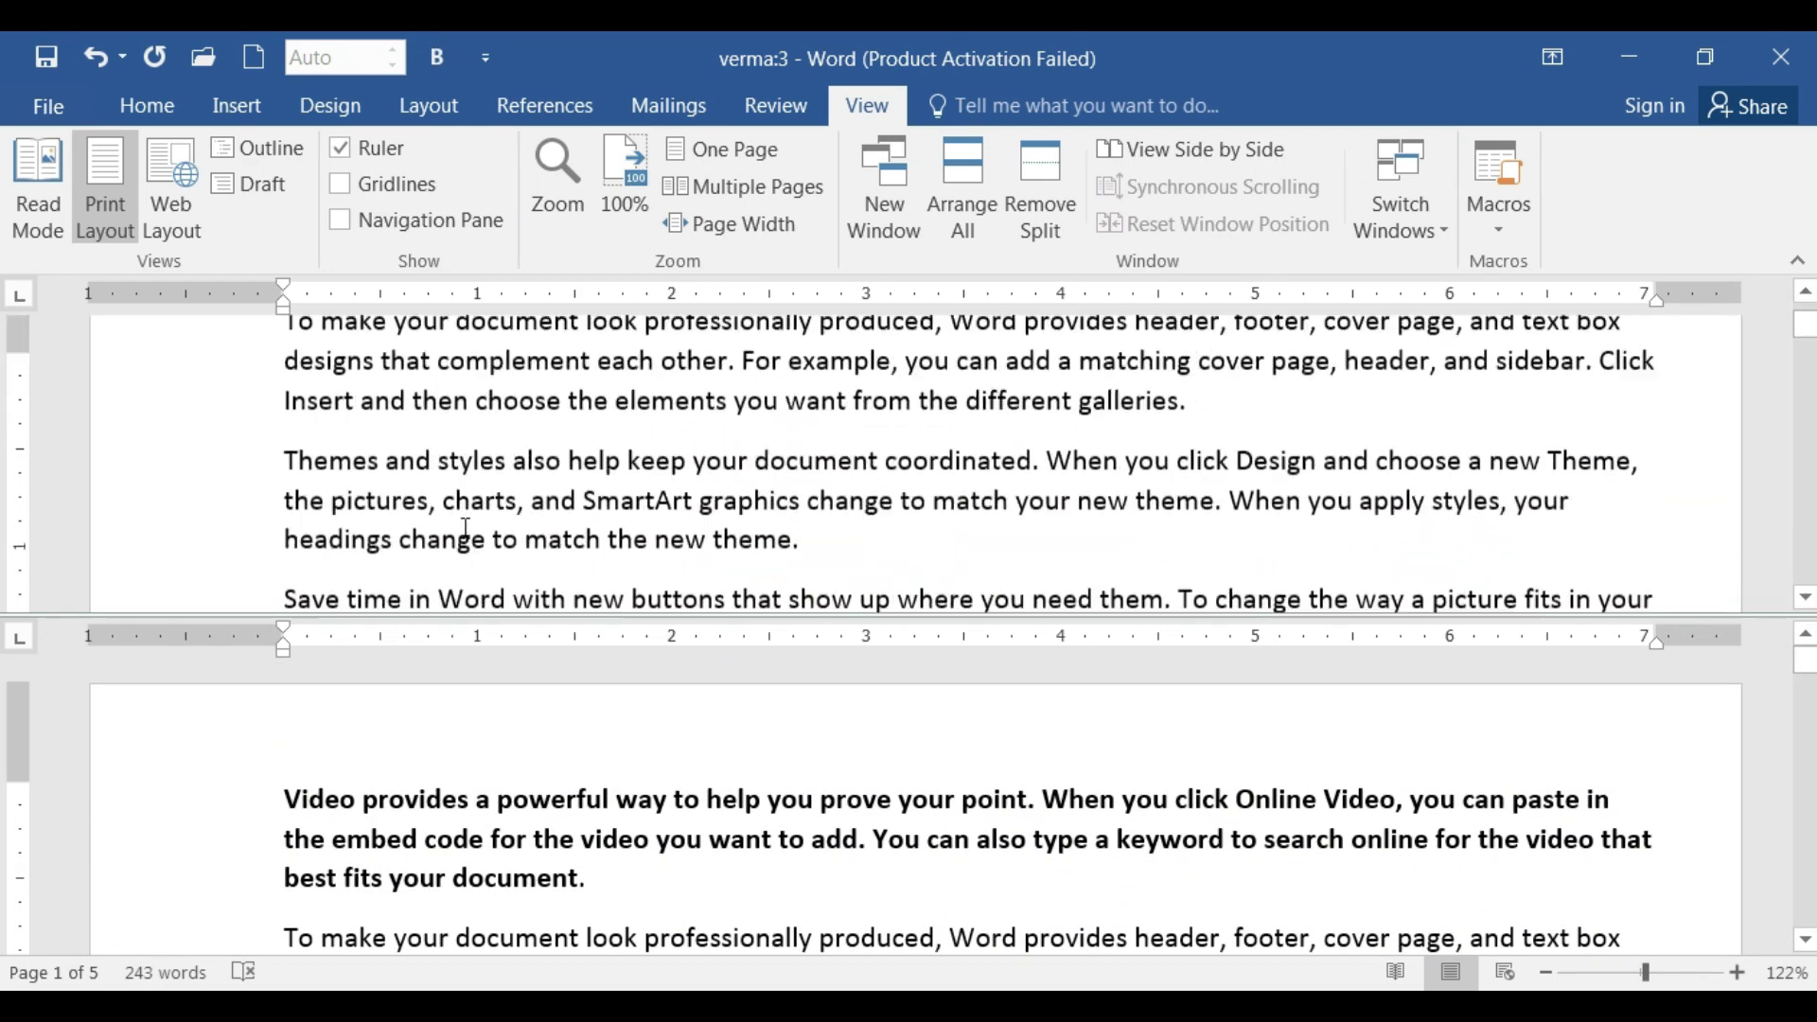
pyautogui.scroll(4, 478, 426)
pyautogui.scroll(-3, 459, 752)
pyautogui.scroll(-3, 463, 748)
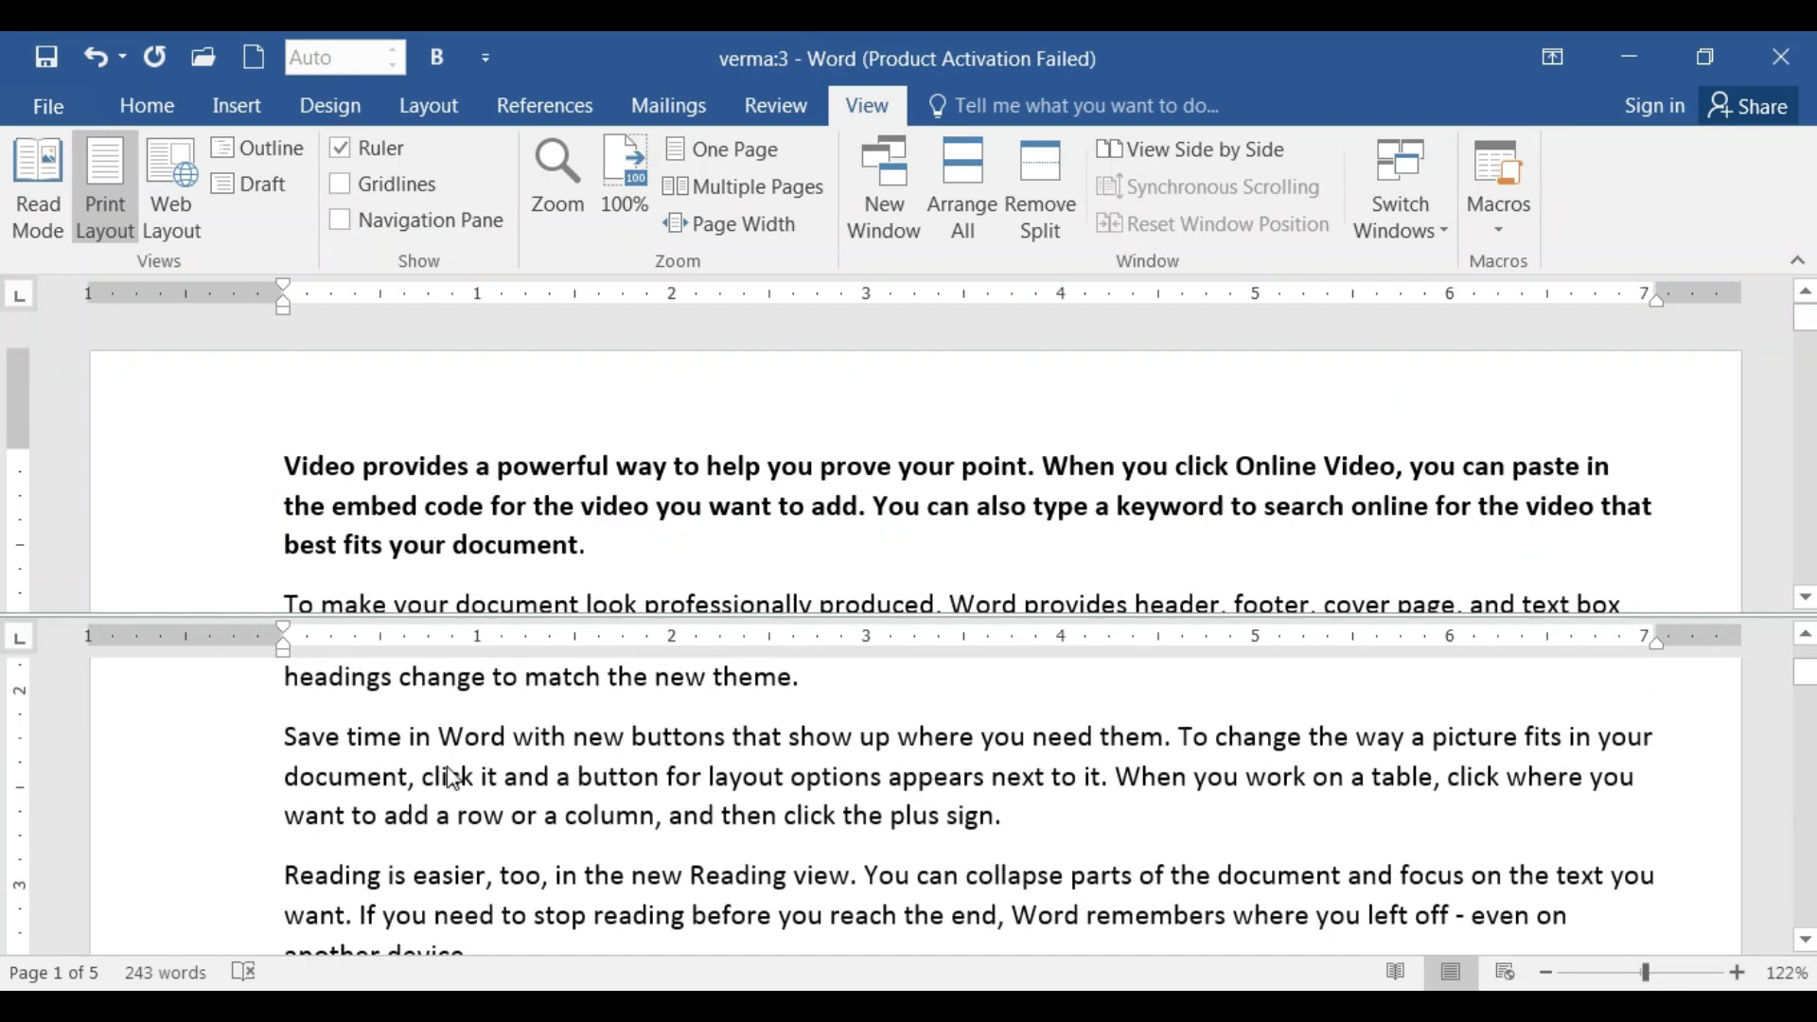
pyautogui.scroll(-3, 483, 728)
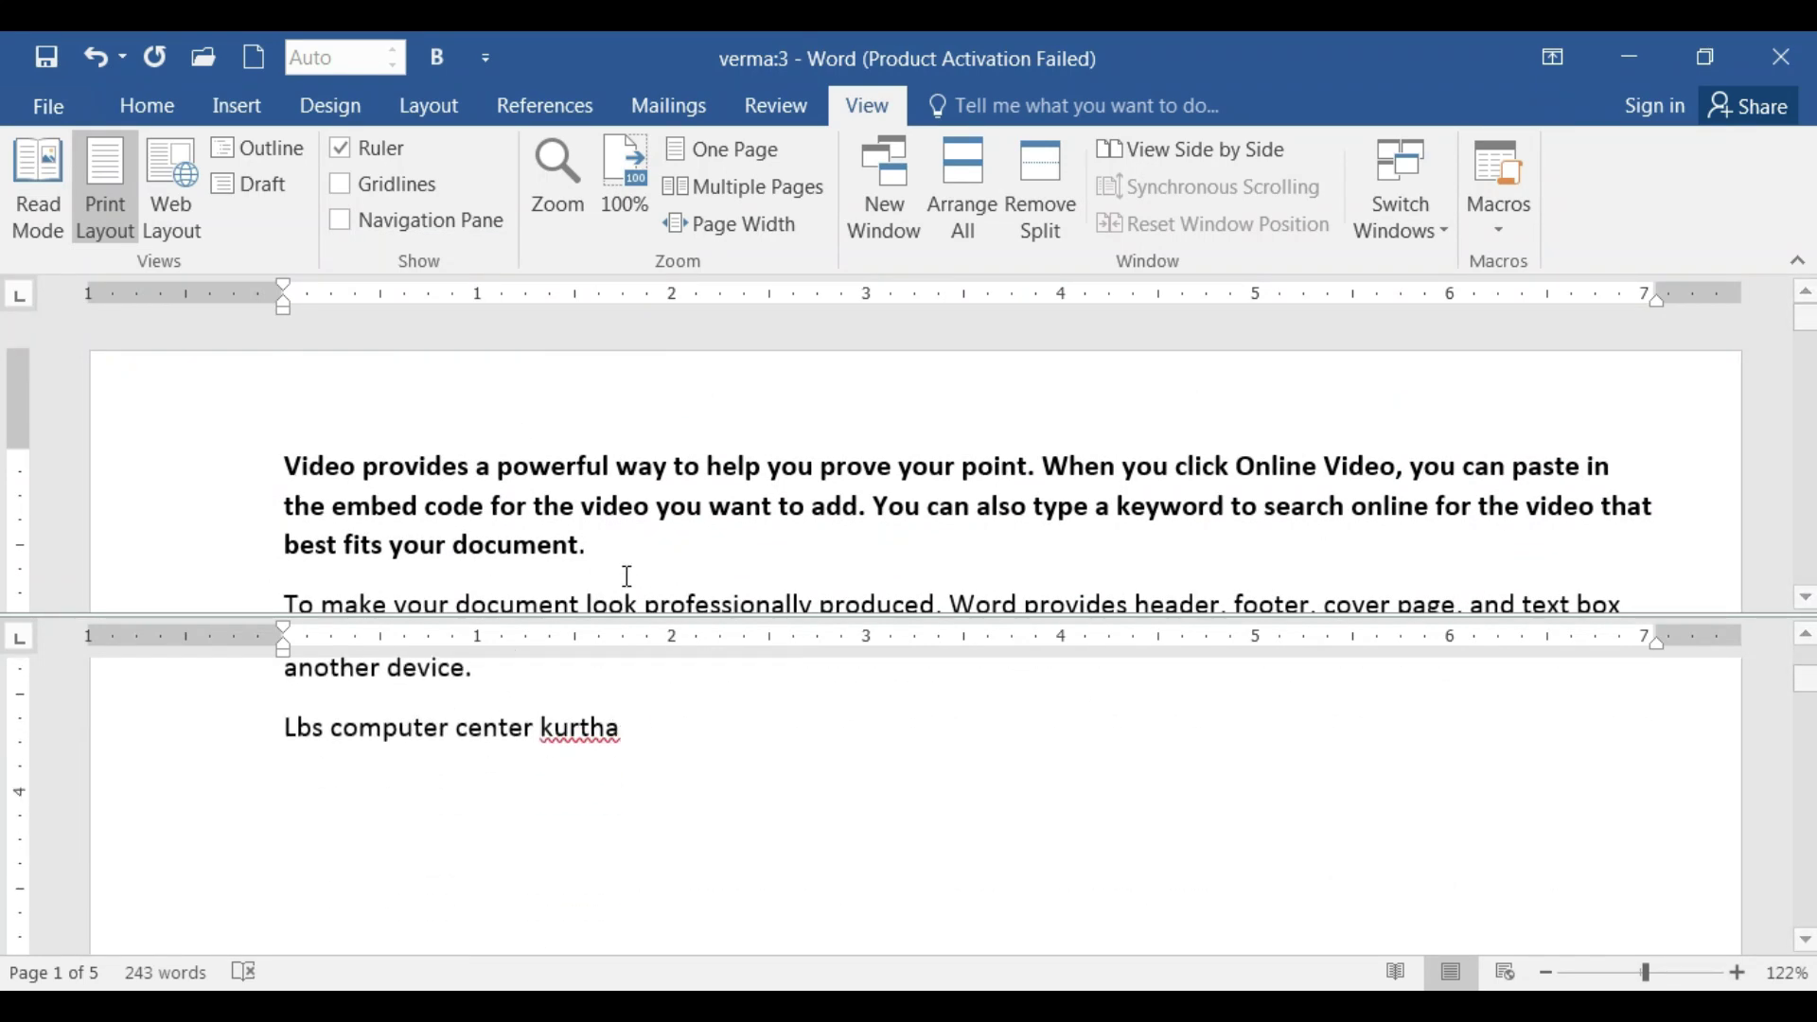
pyautogui.click(1051, 191)
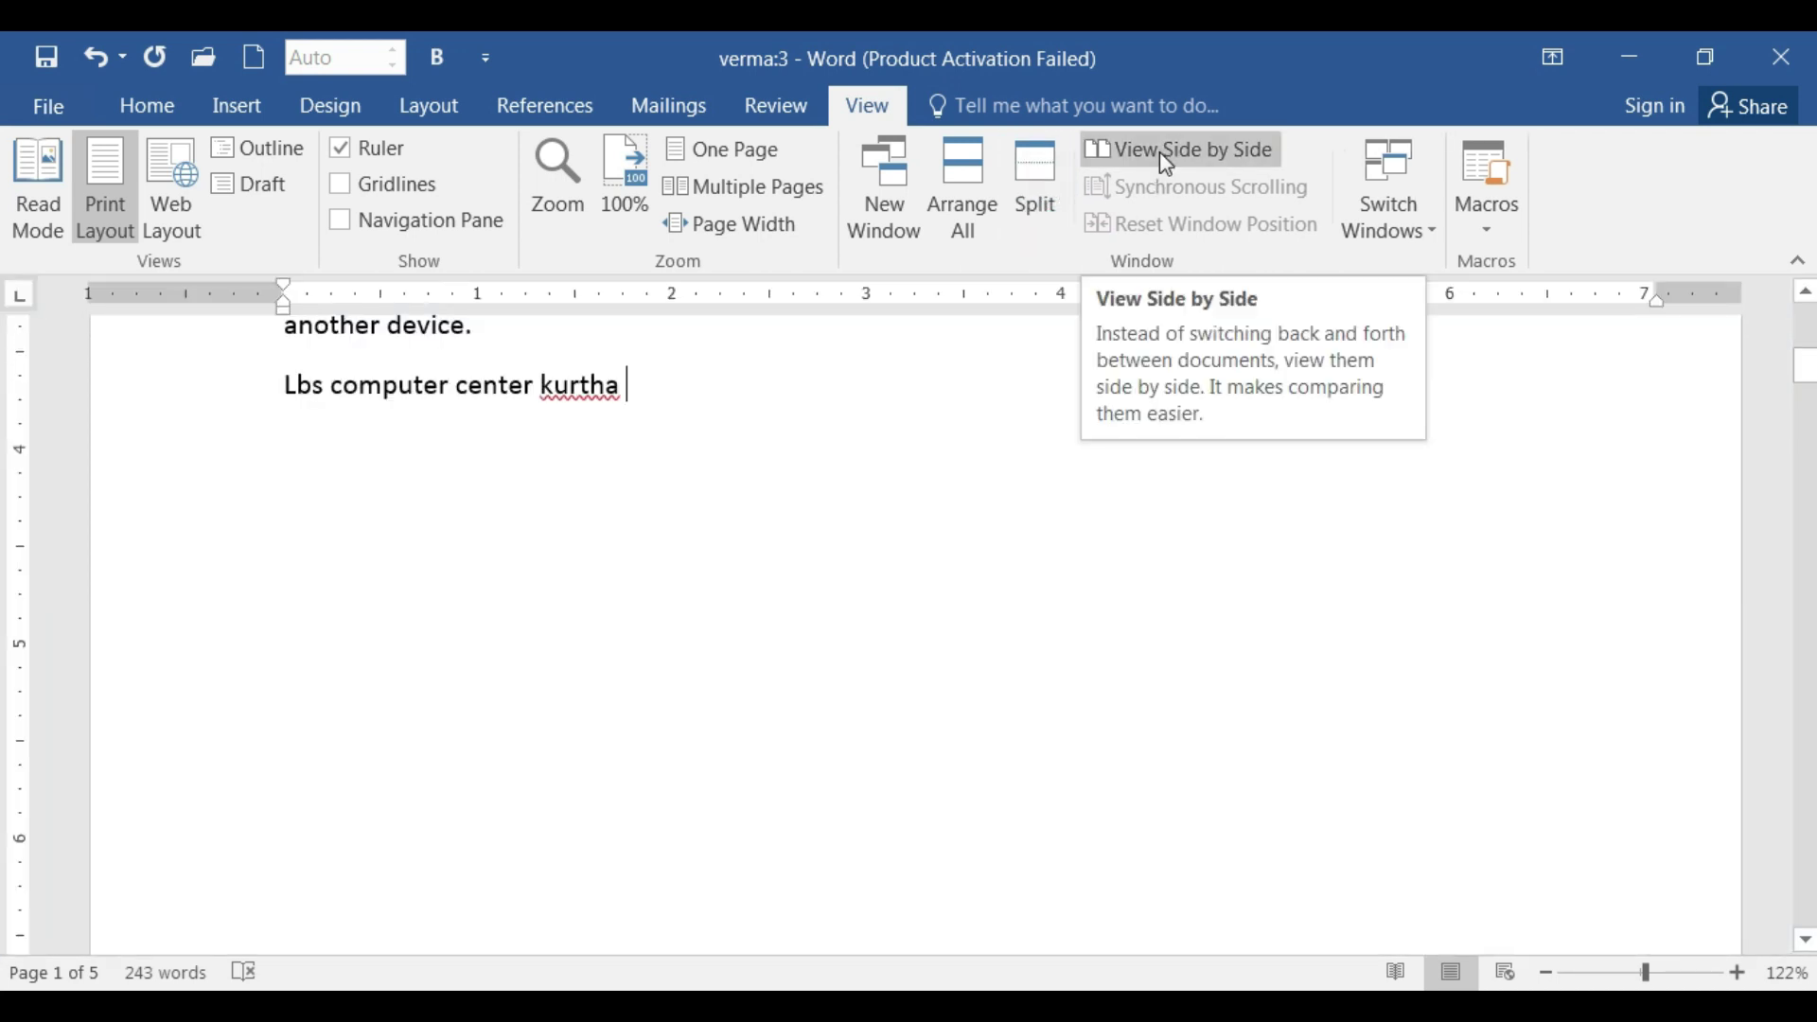
# Compare verma:3 side by side with verma:2, toggling between maximized and side-by-side layouts
pyautogui.doubleClick(808, 530)
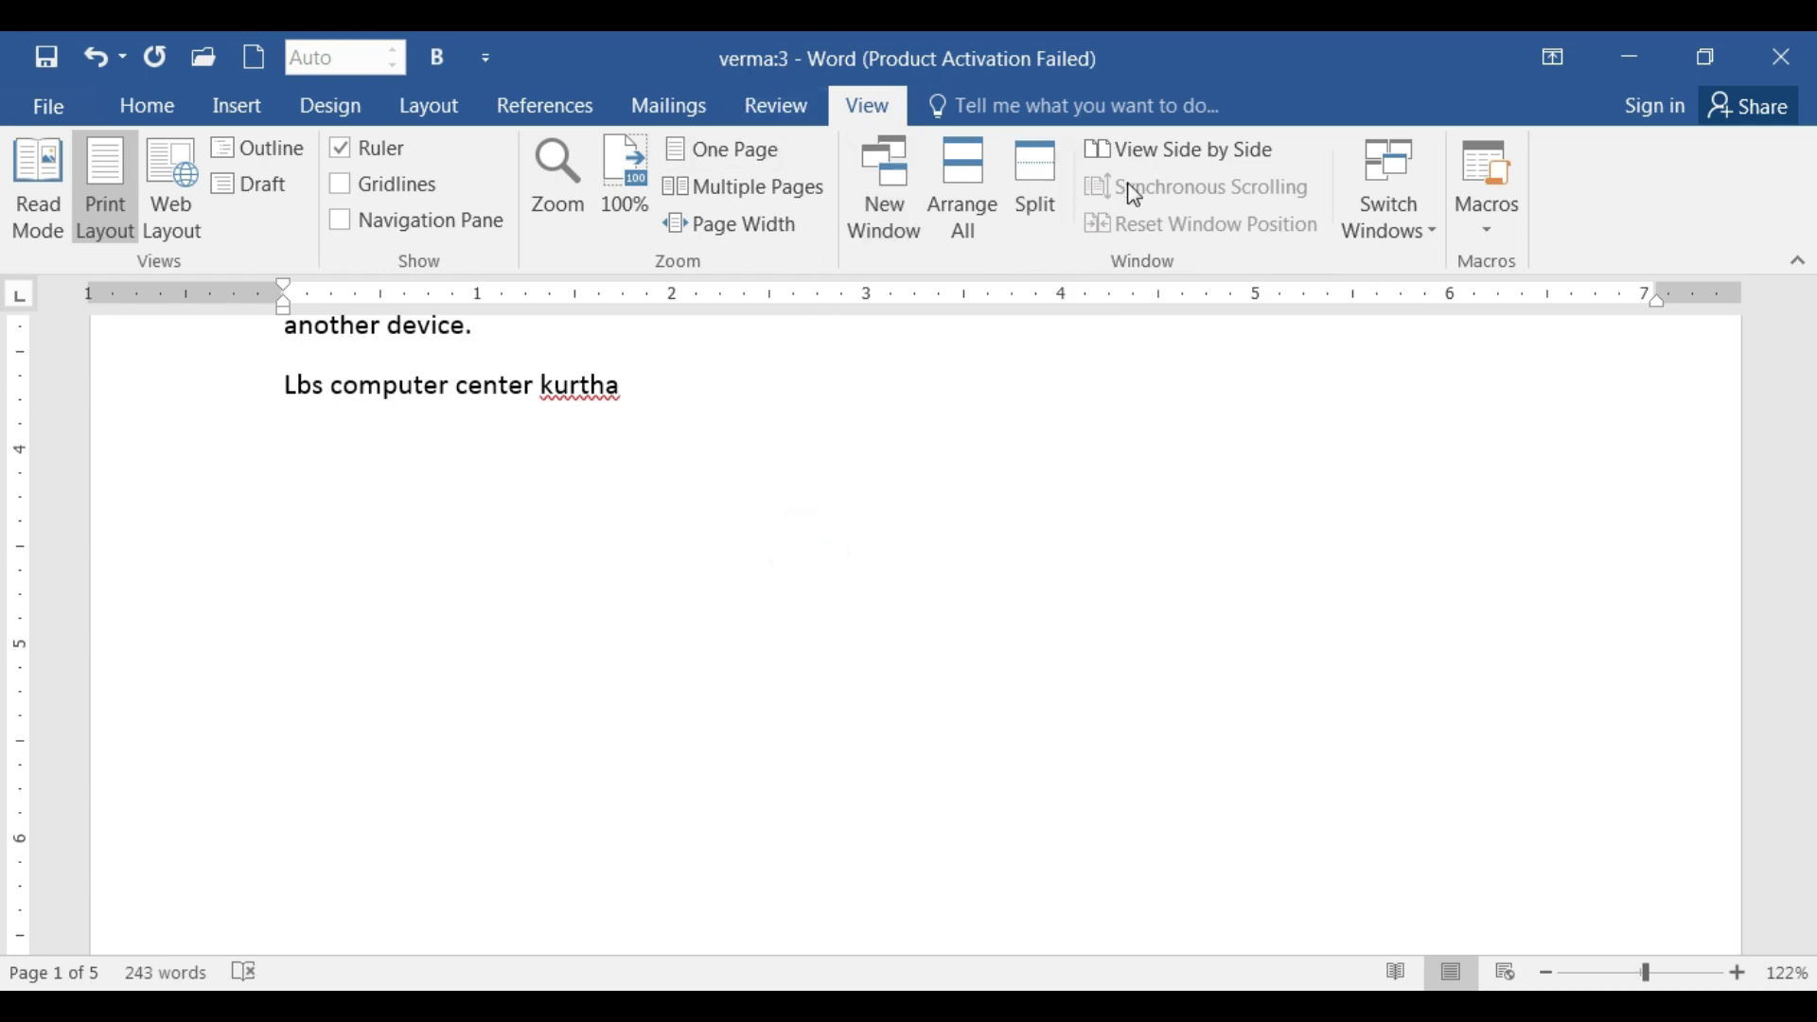
pyautogui.click(1141, 159)
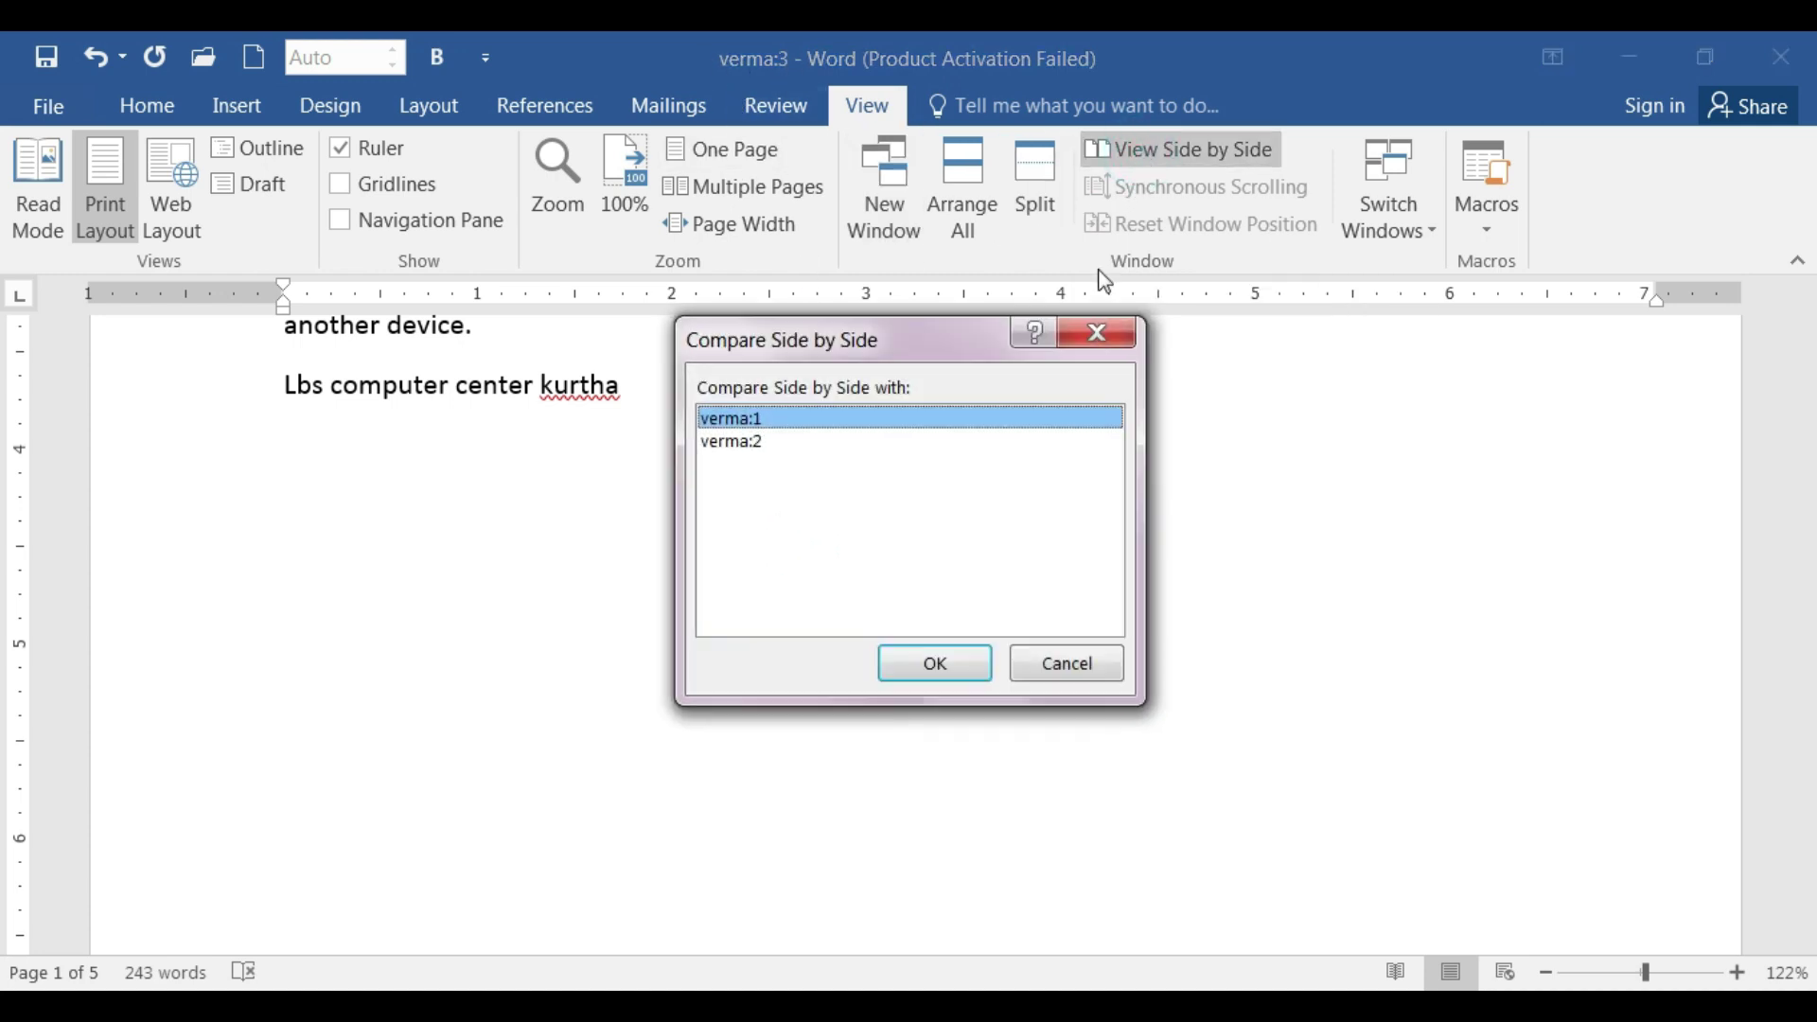
pyautogui.click(729, 452)
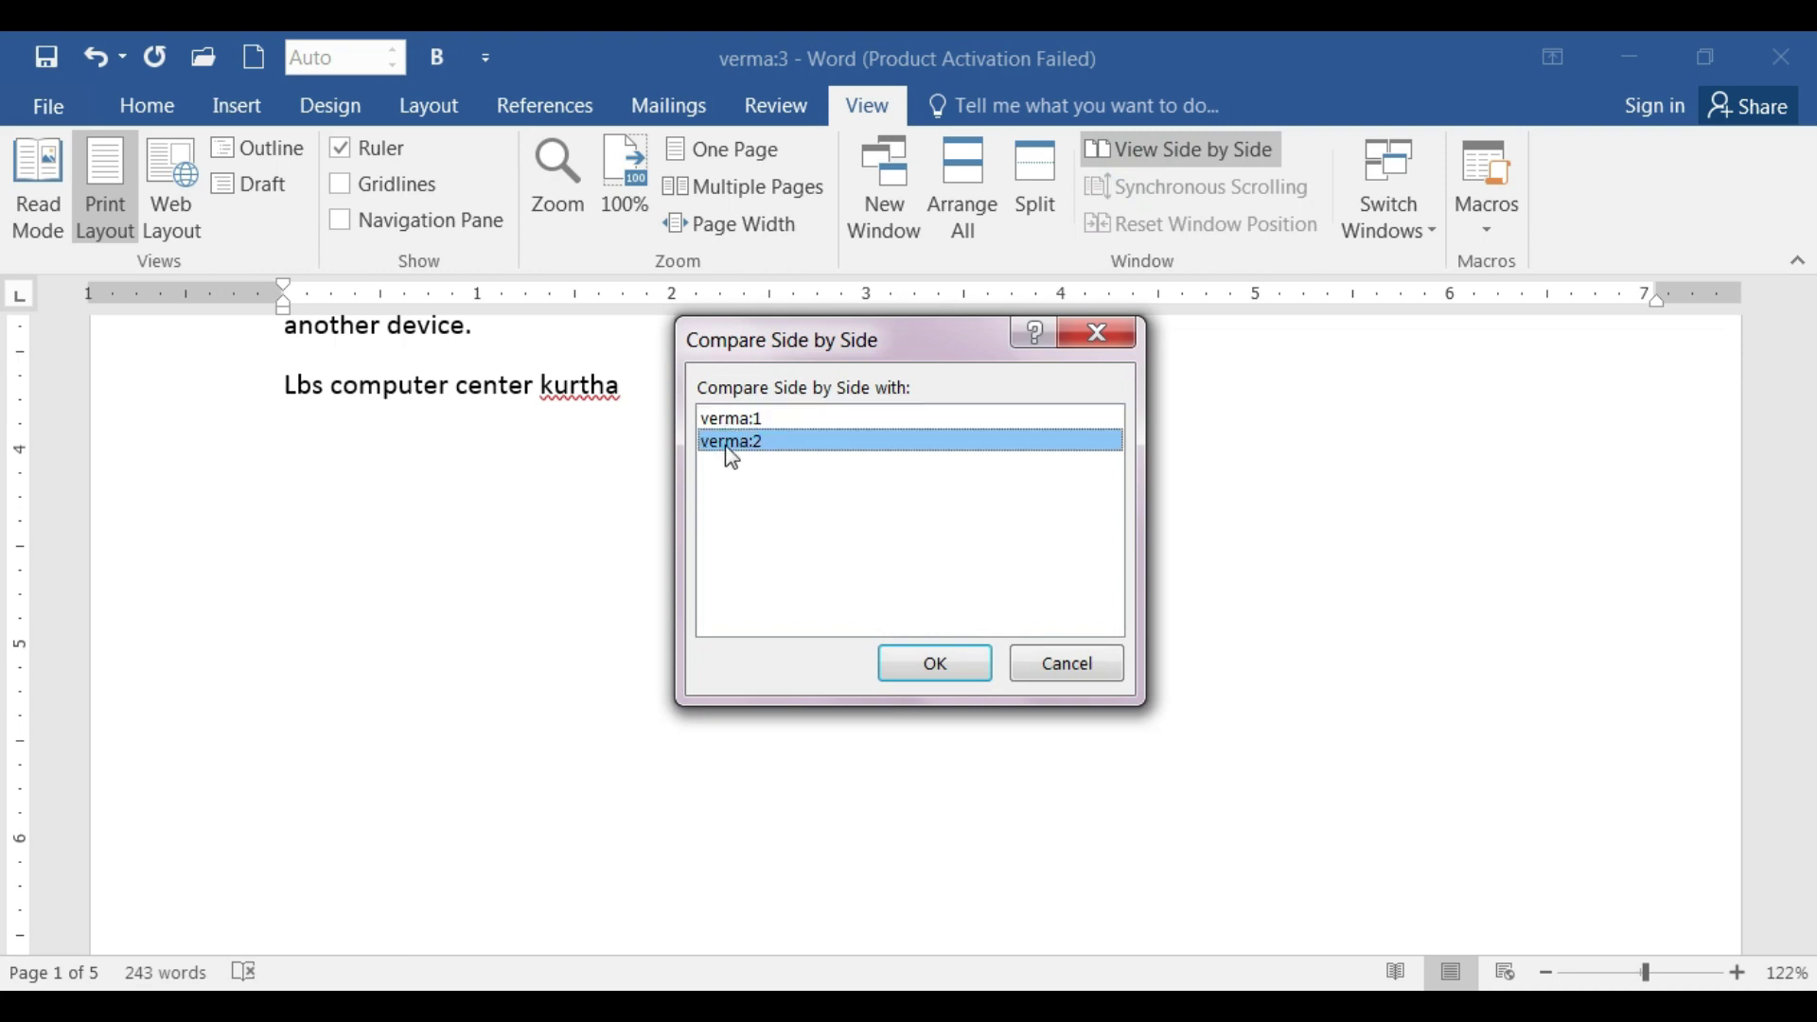
pyautogui.click(923, 681)
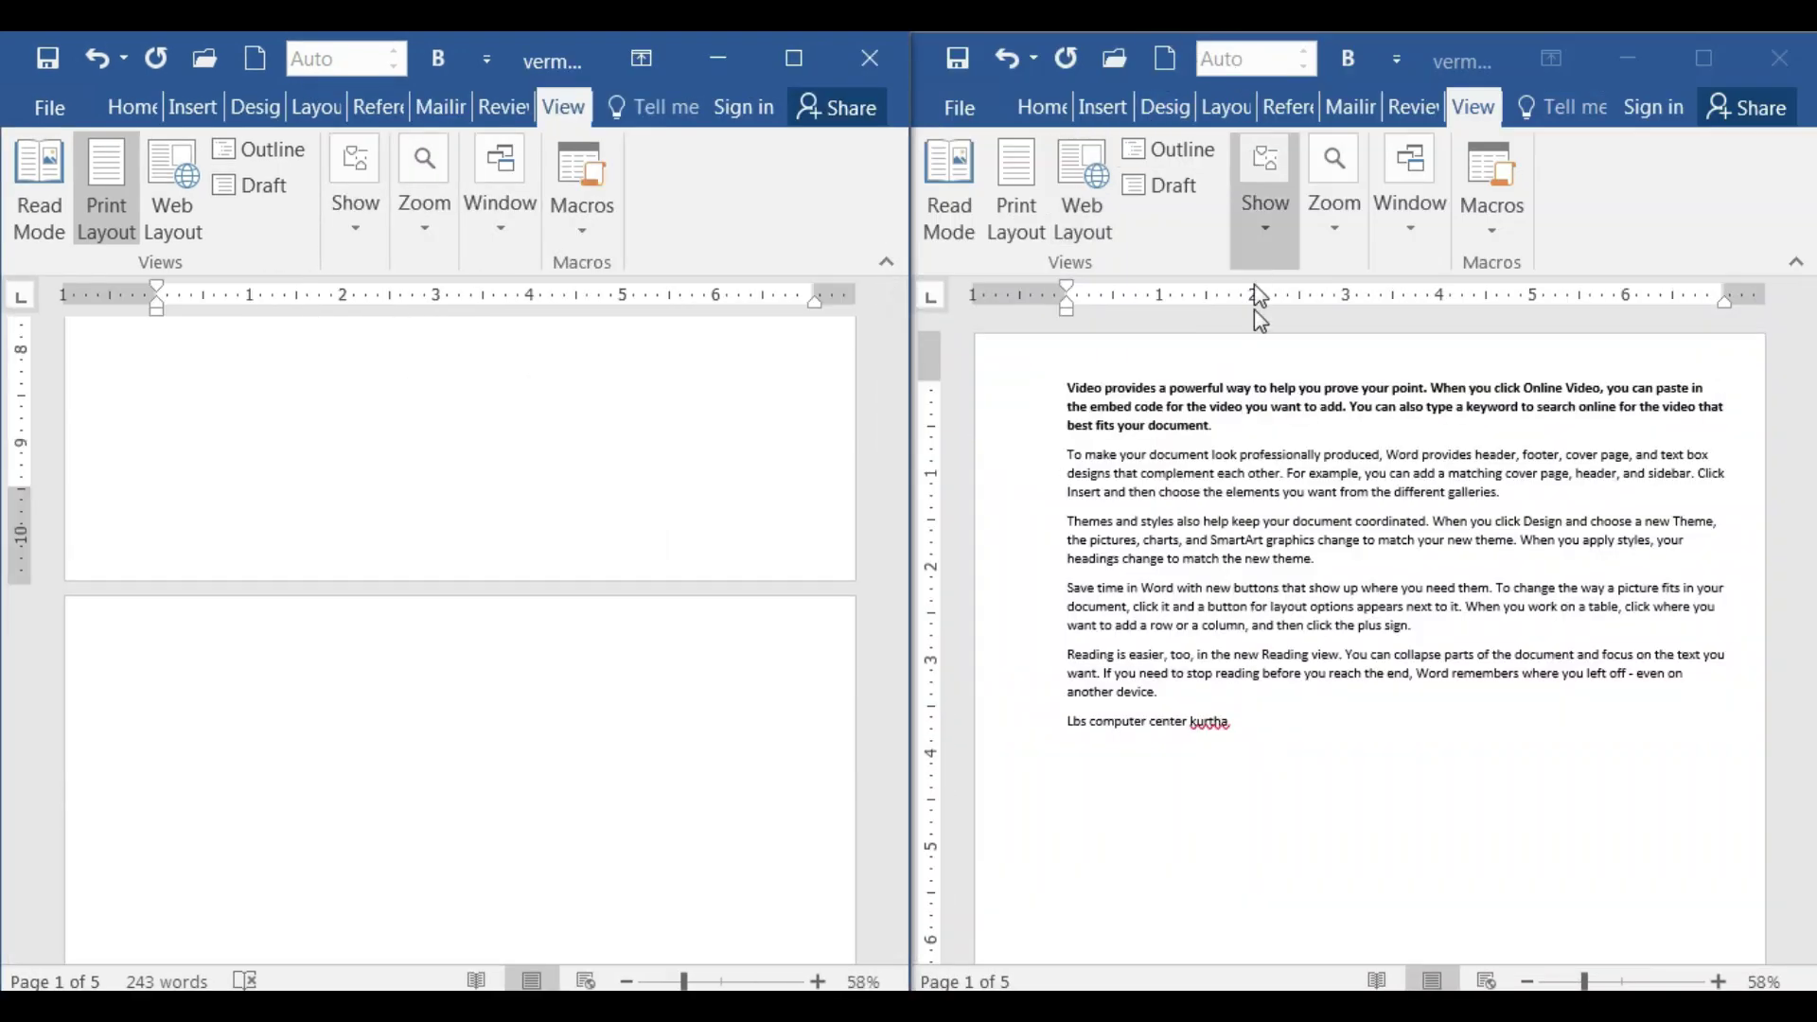
pyautogui.click(1461, 61)
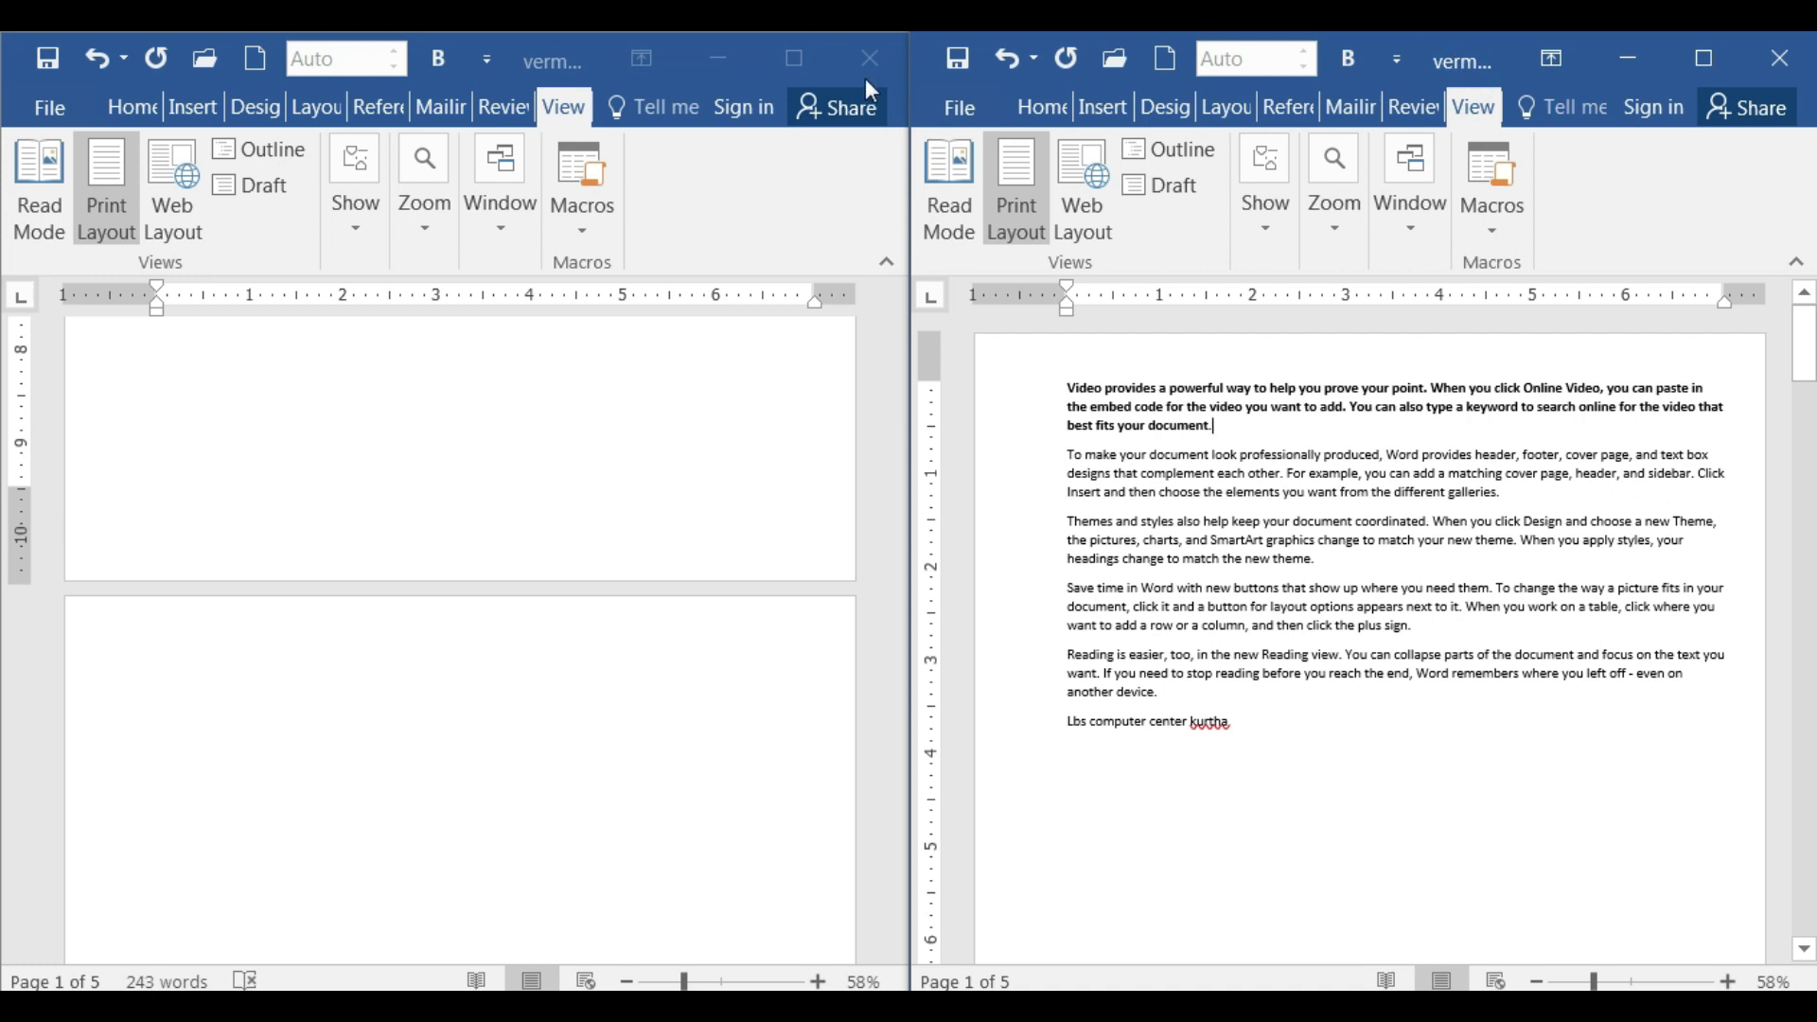
pyautogui.click(797, 59)
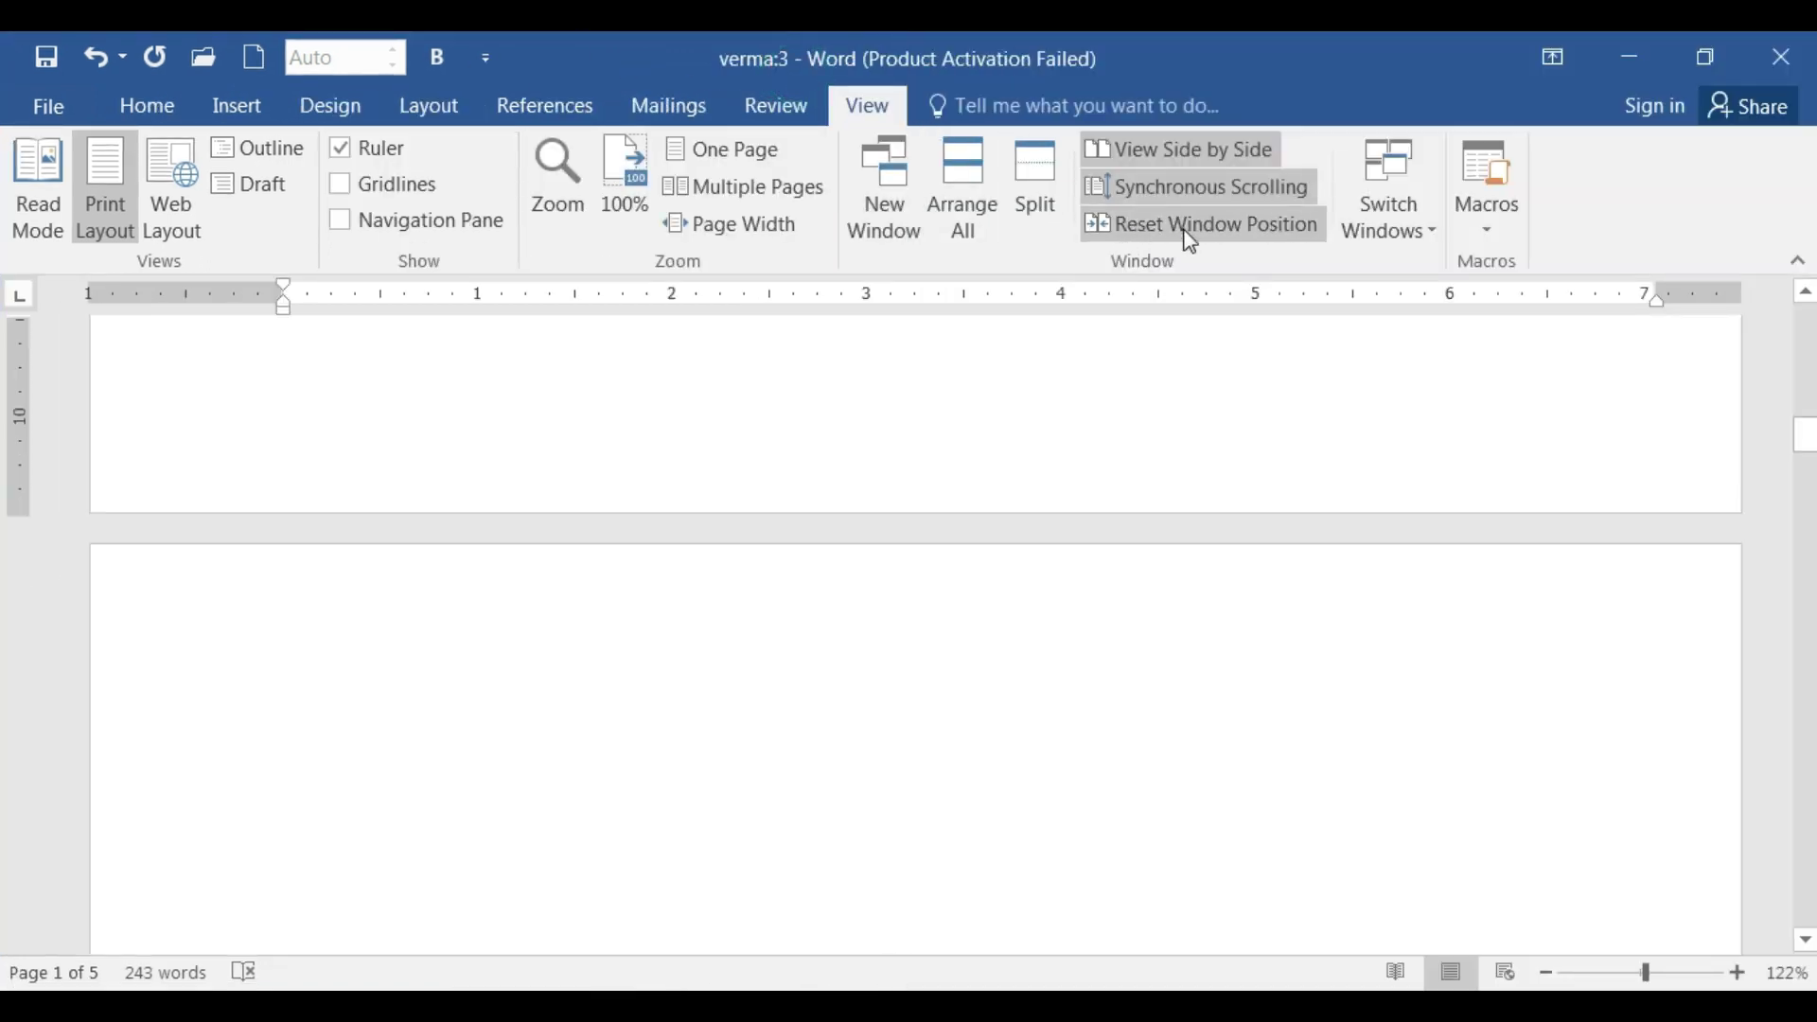
pyautogui.click(1231, 227)
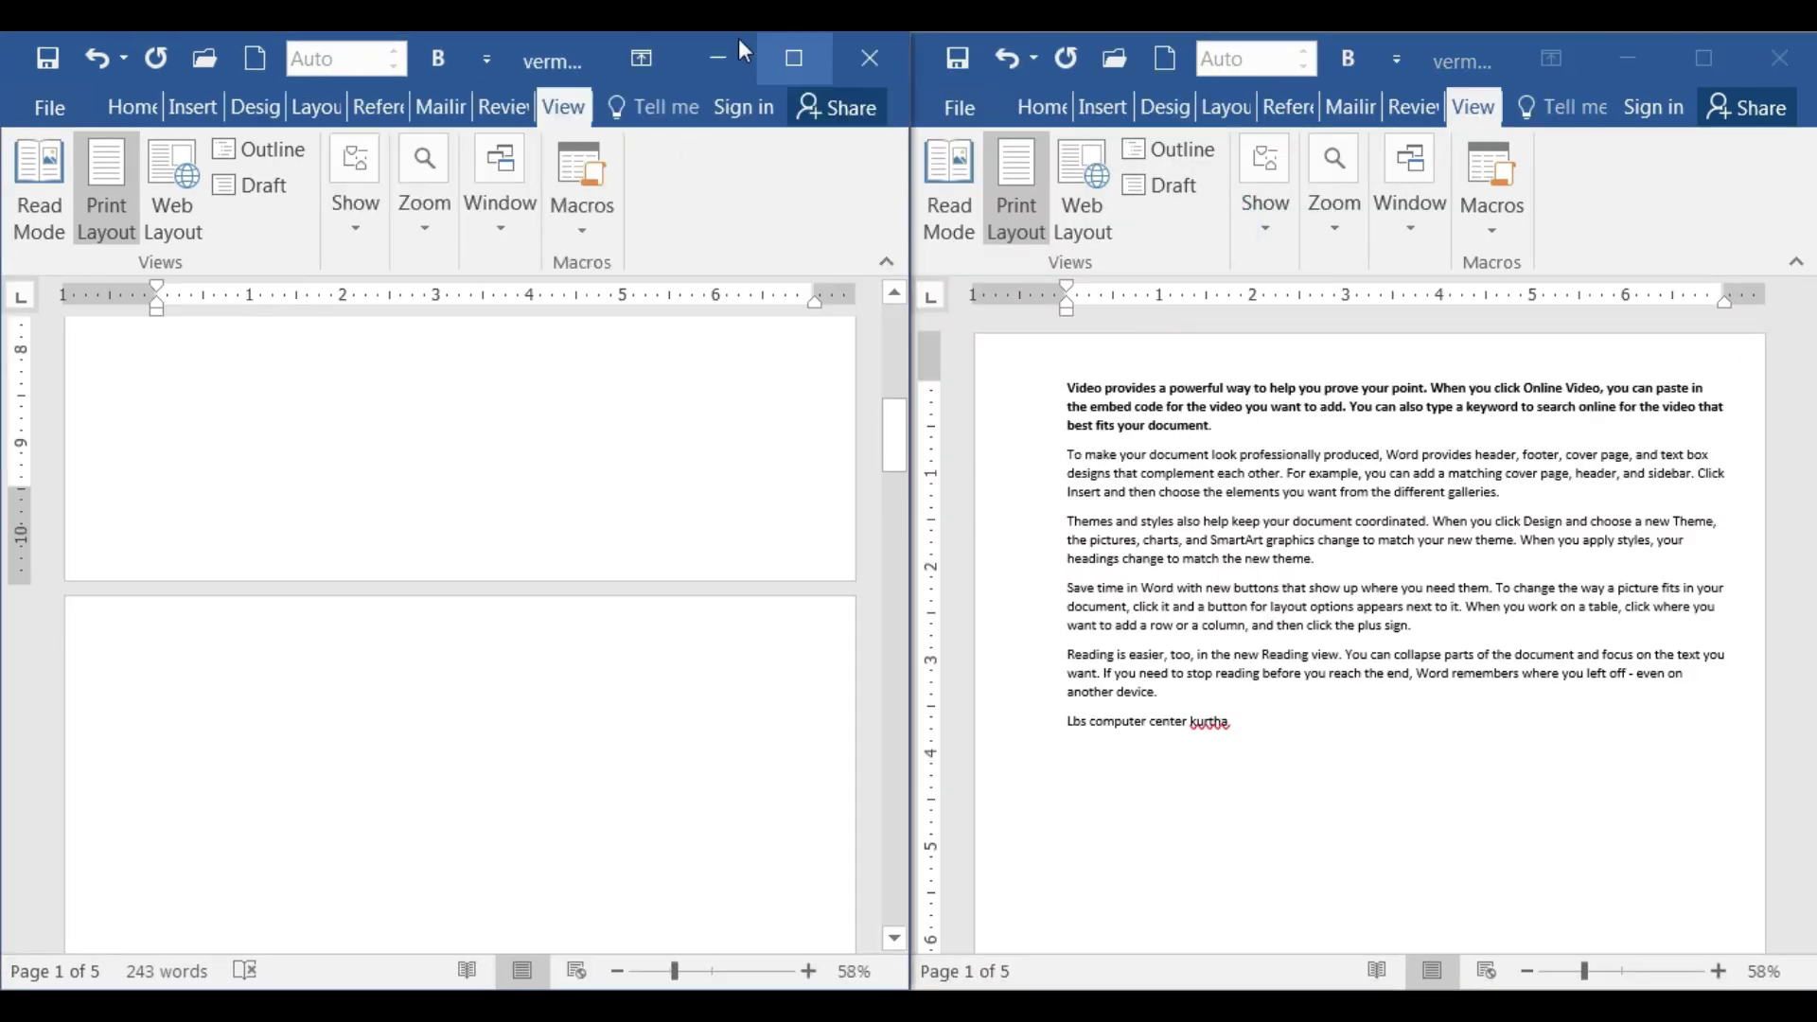
pyautogui.click(795, 61)
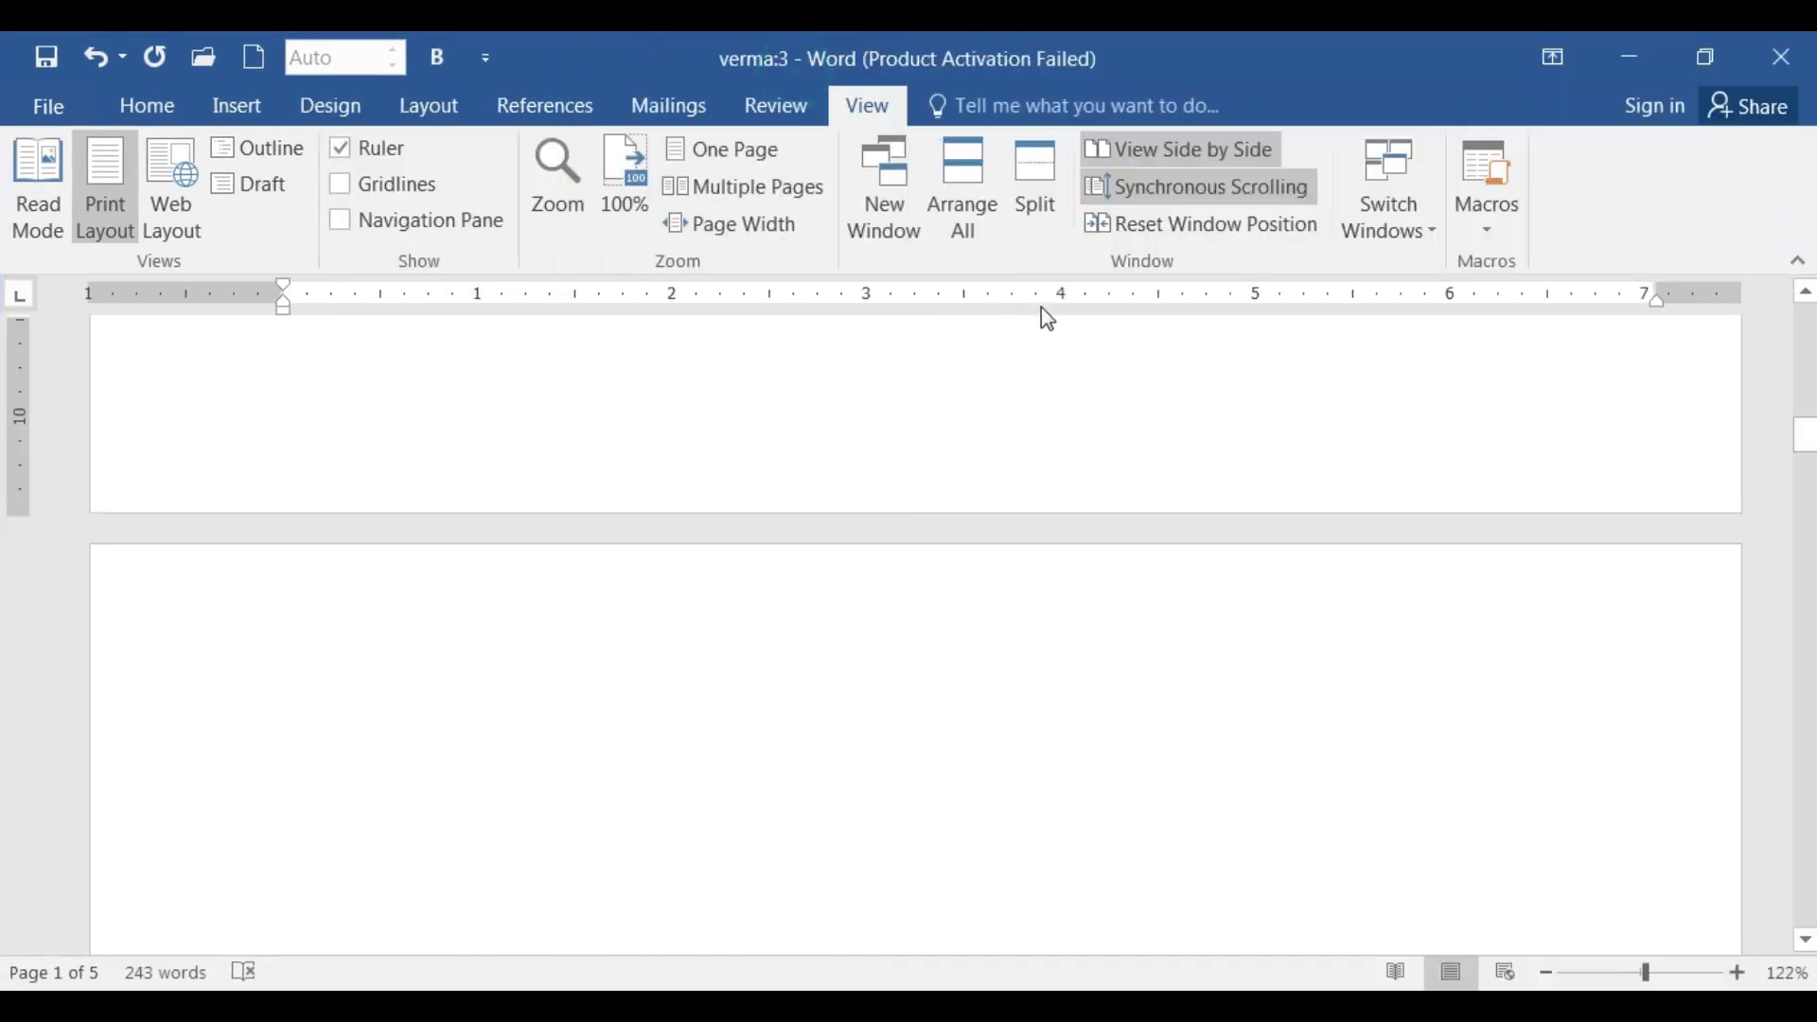
pyautogui.click(1164, 230)
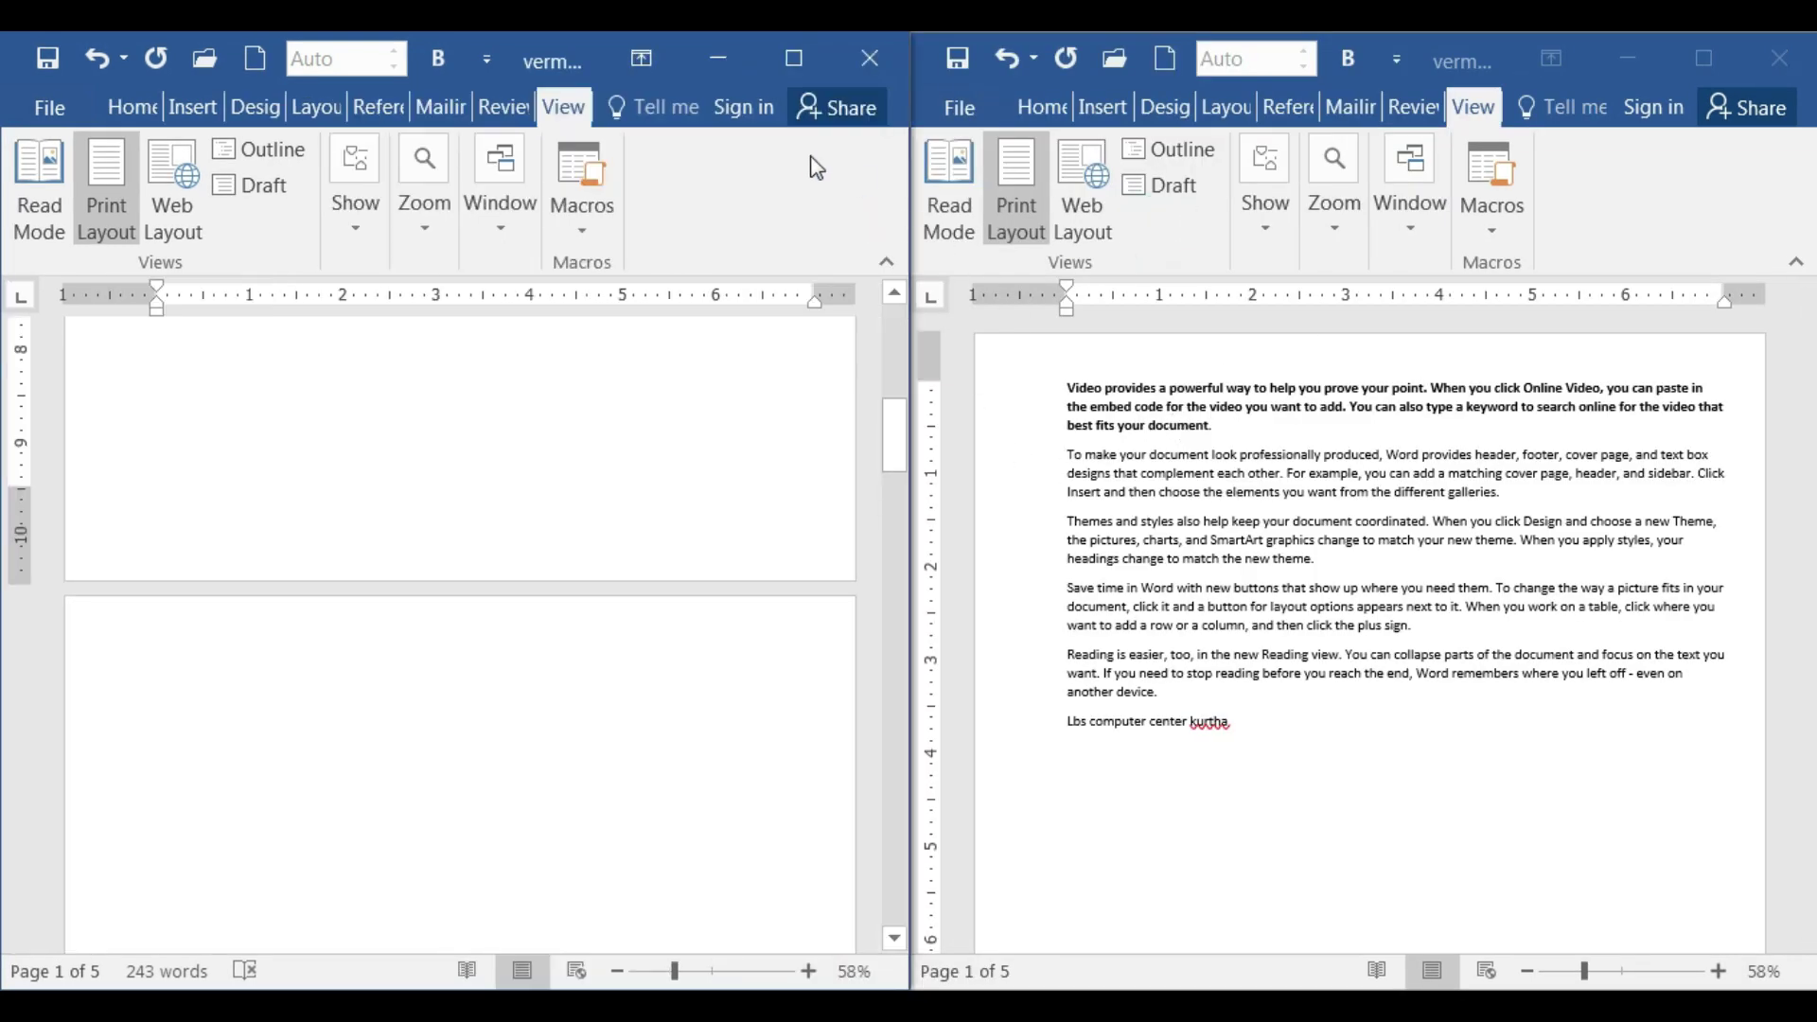
pyautogui.click(793, 58)
# Restart the comparison with verma:1 instead and leave verma:3 maximized
pyautogui.click(1133, 151)
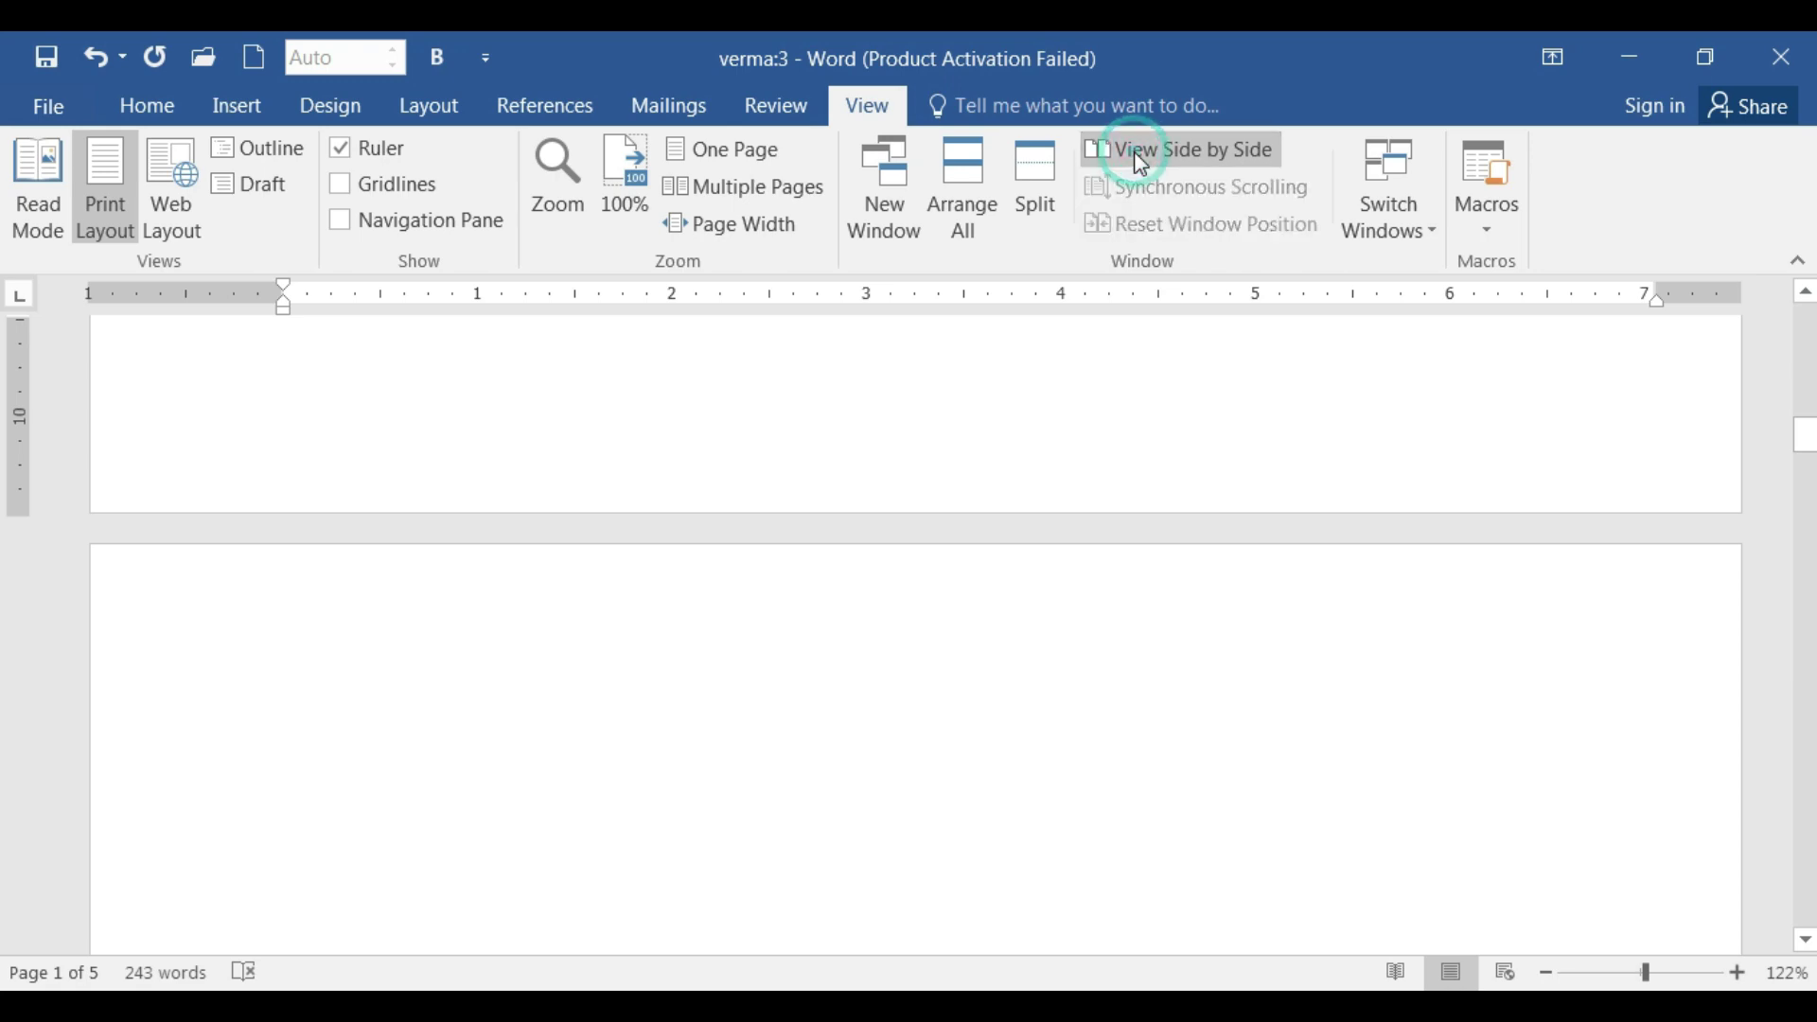
pyautogui.click(1171, 157)
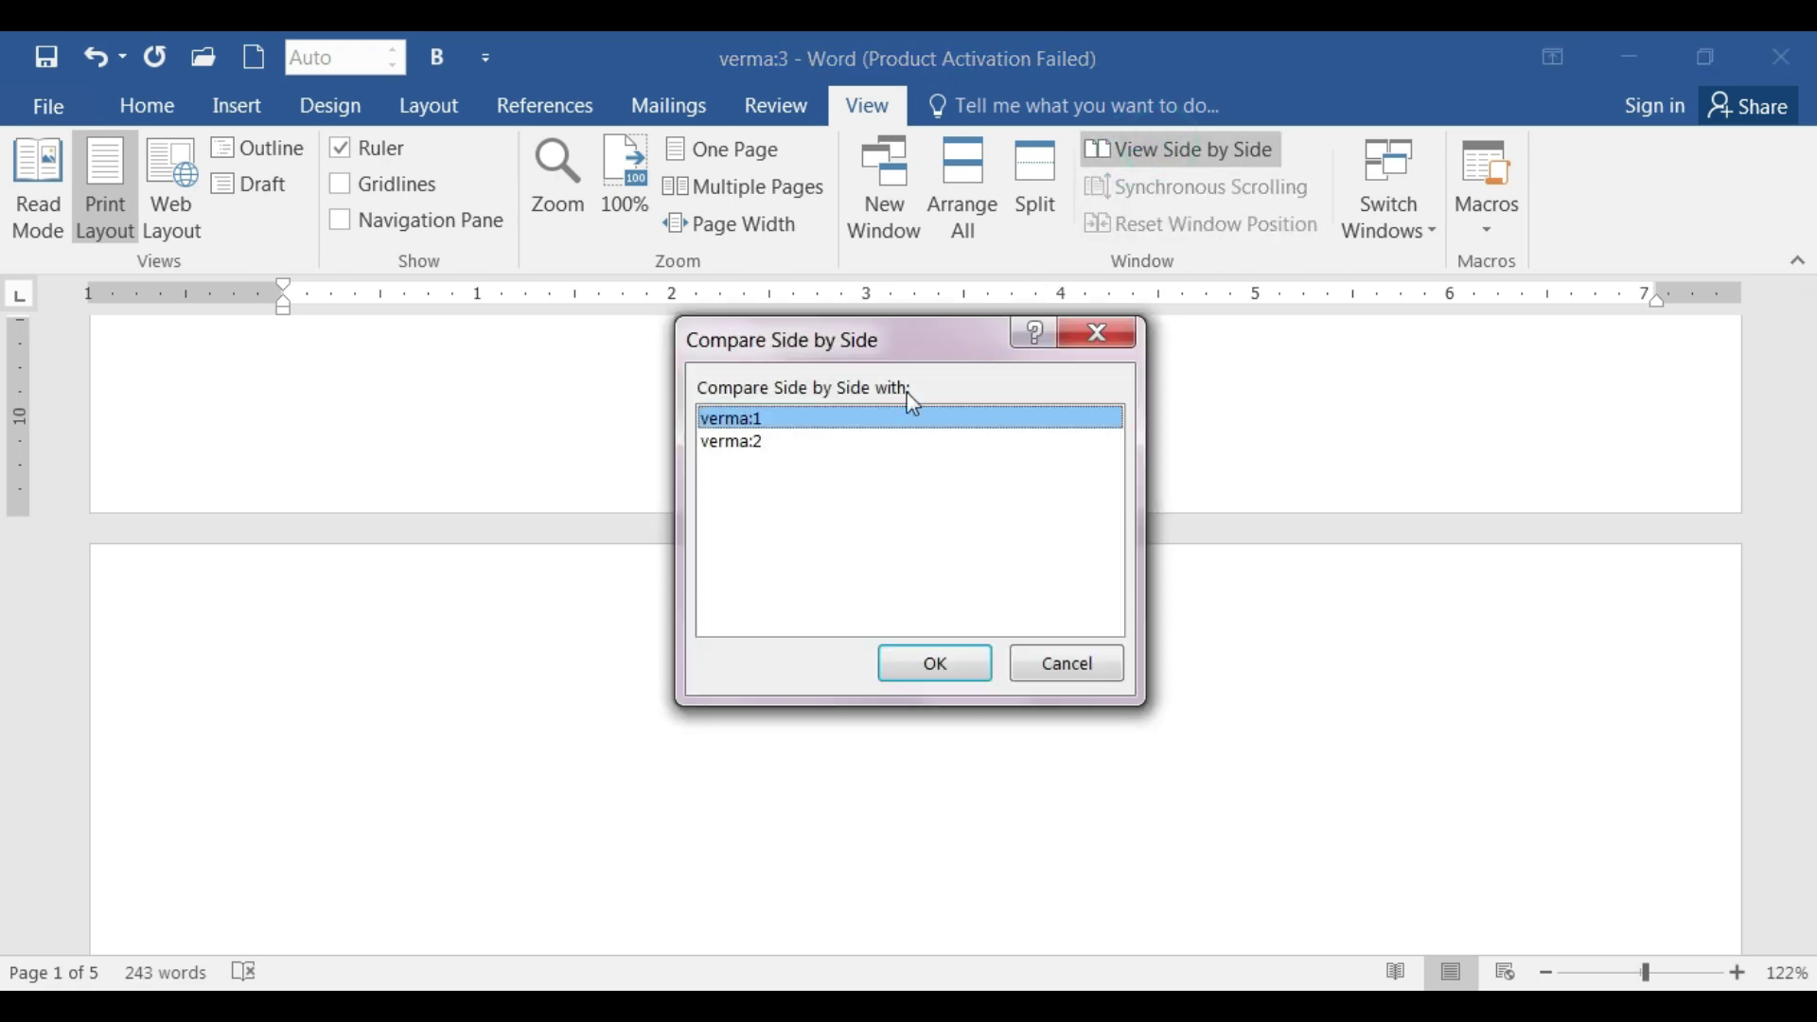
pyautogui.click(887, 670)
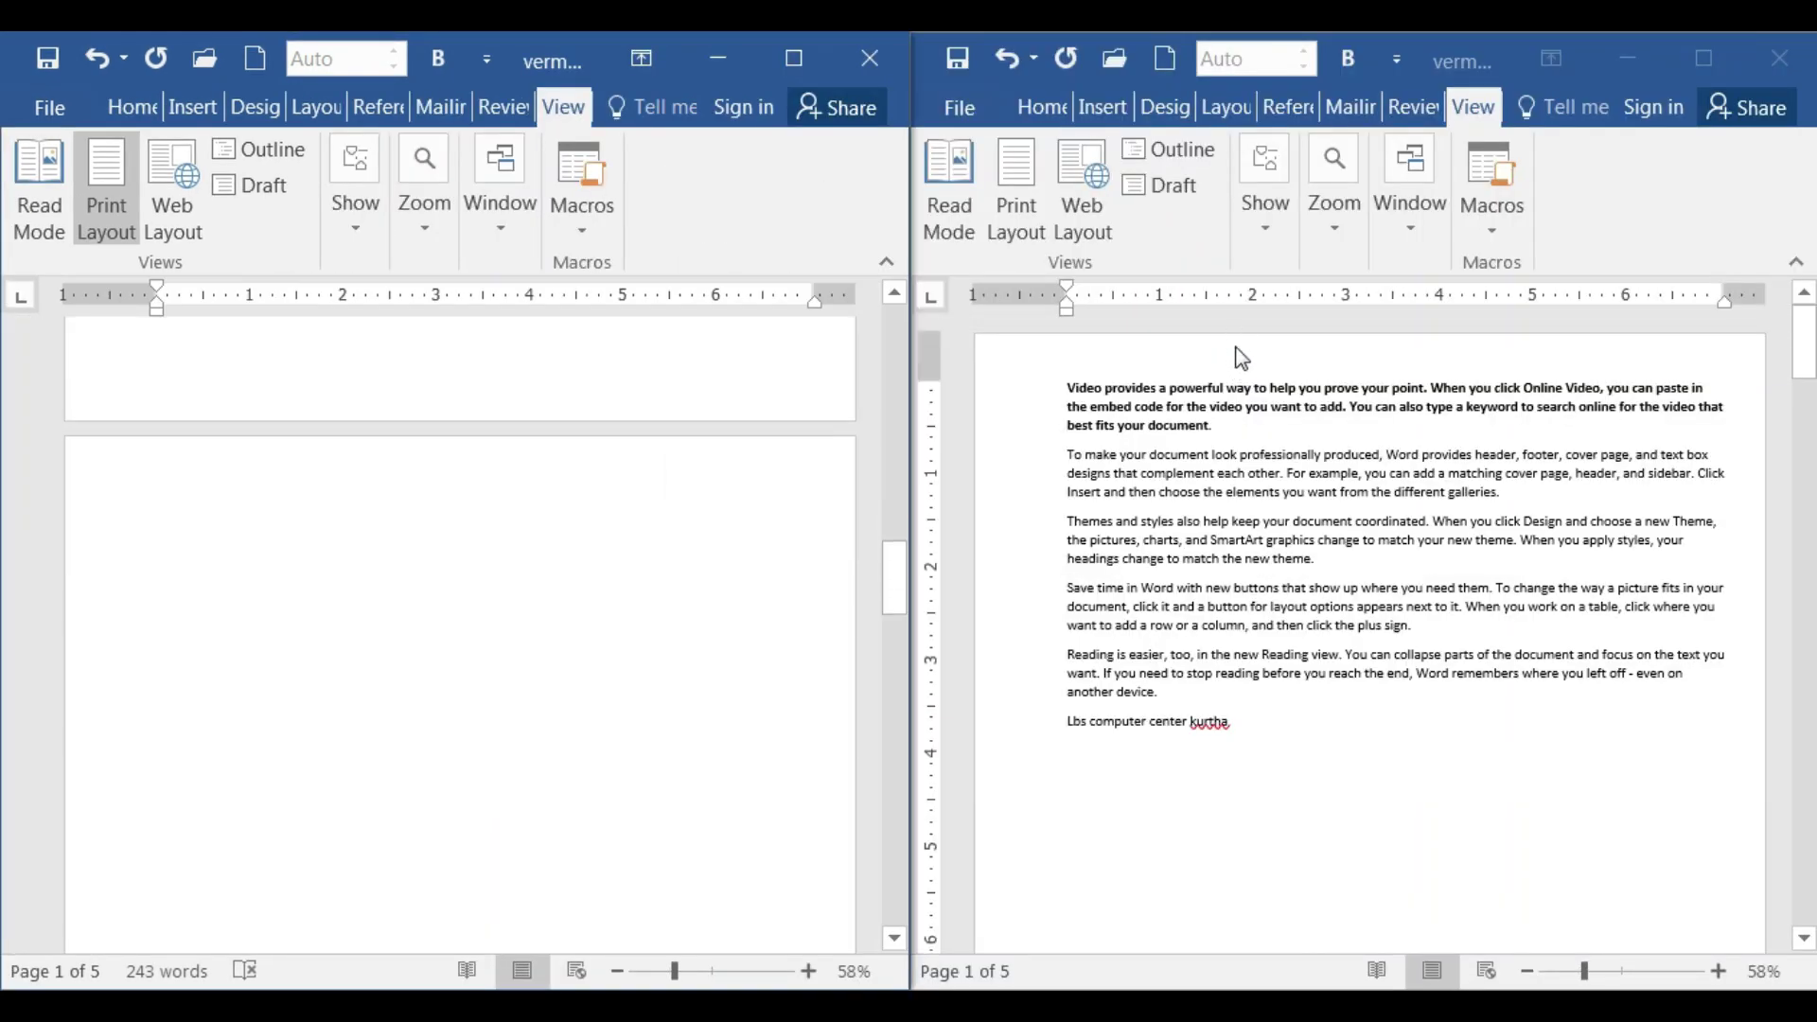
pyautogui.click(791, 72)
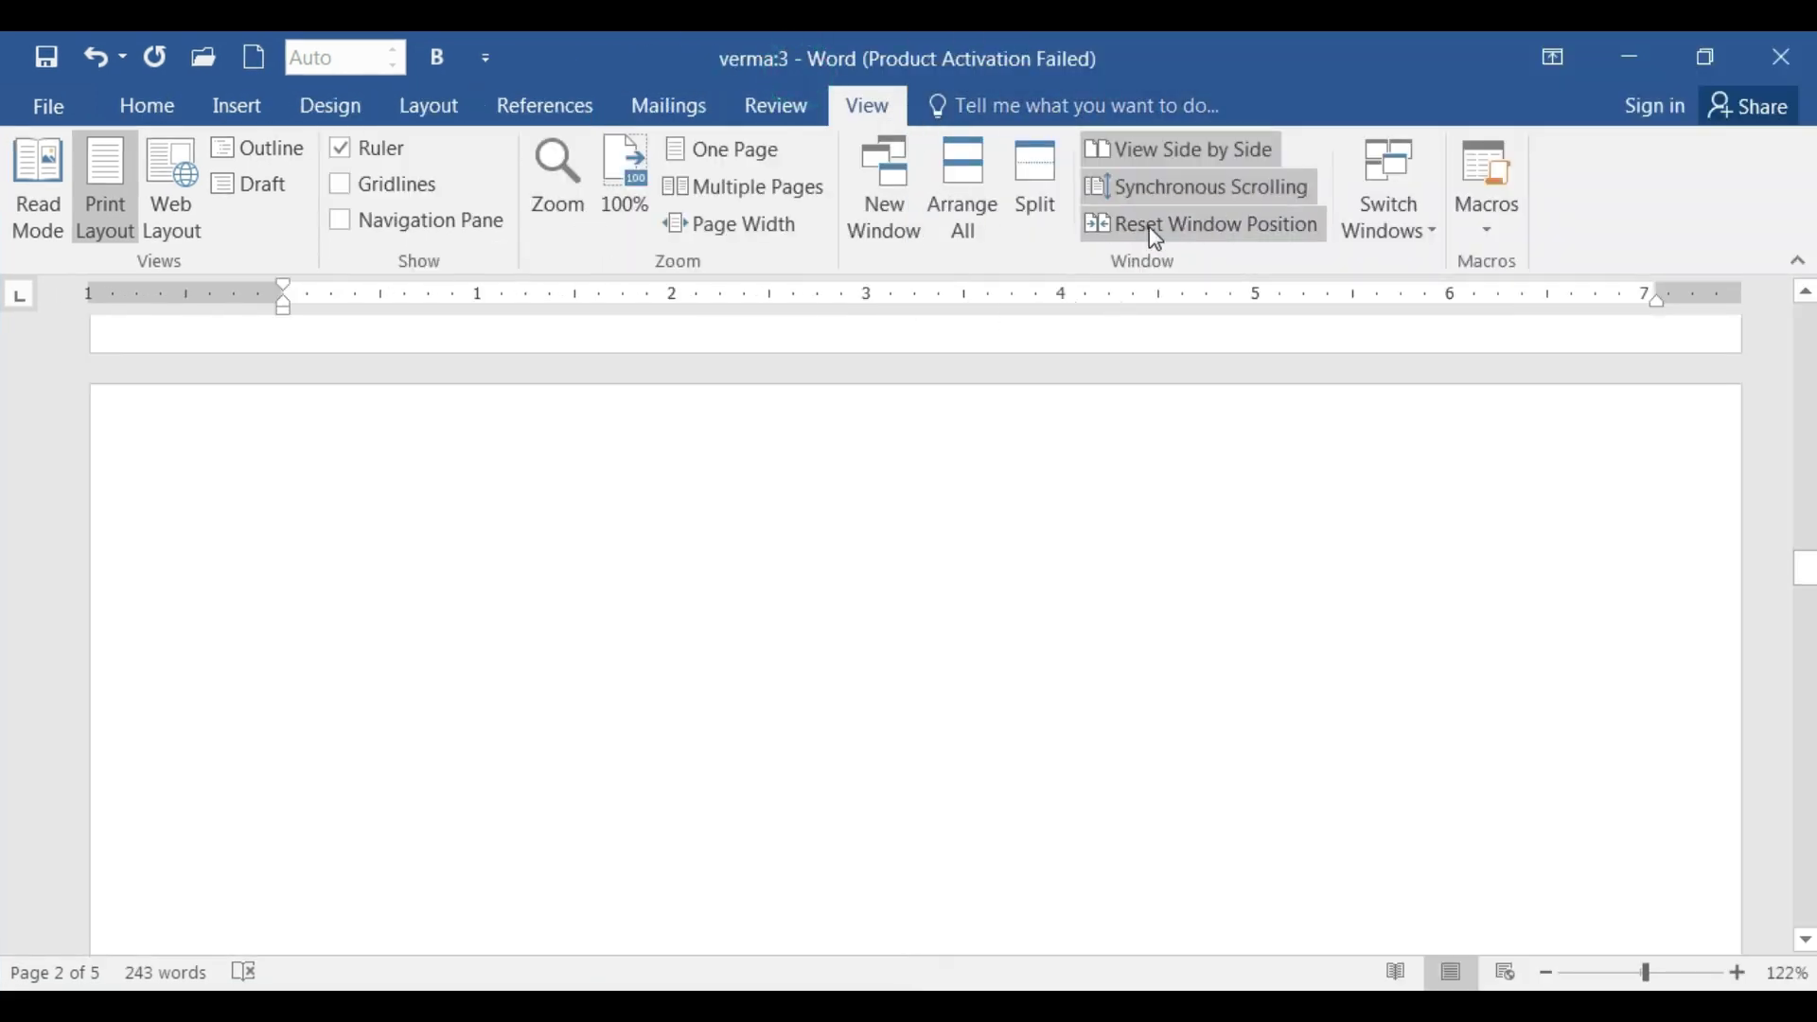
pyautogui.click(1154, 230)
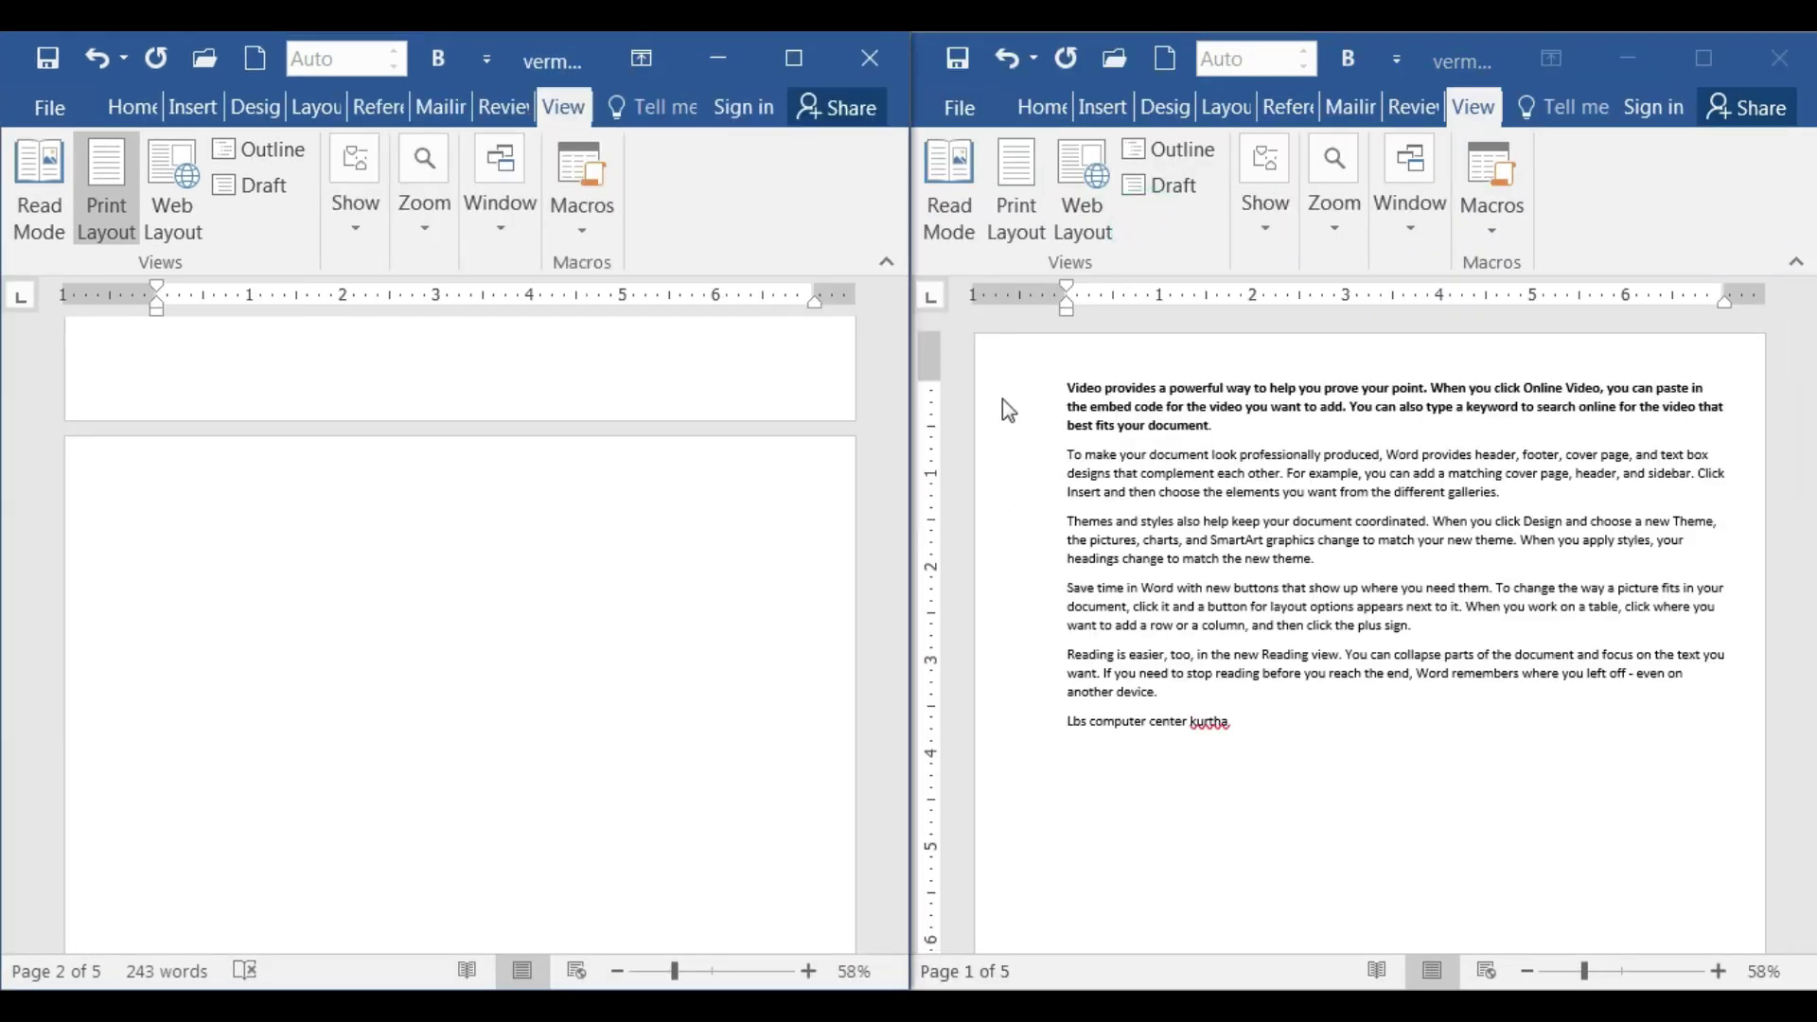
pyautogui.click(794, 57)
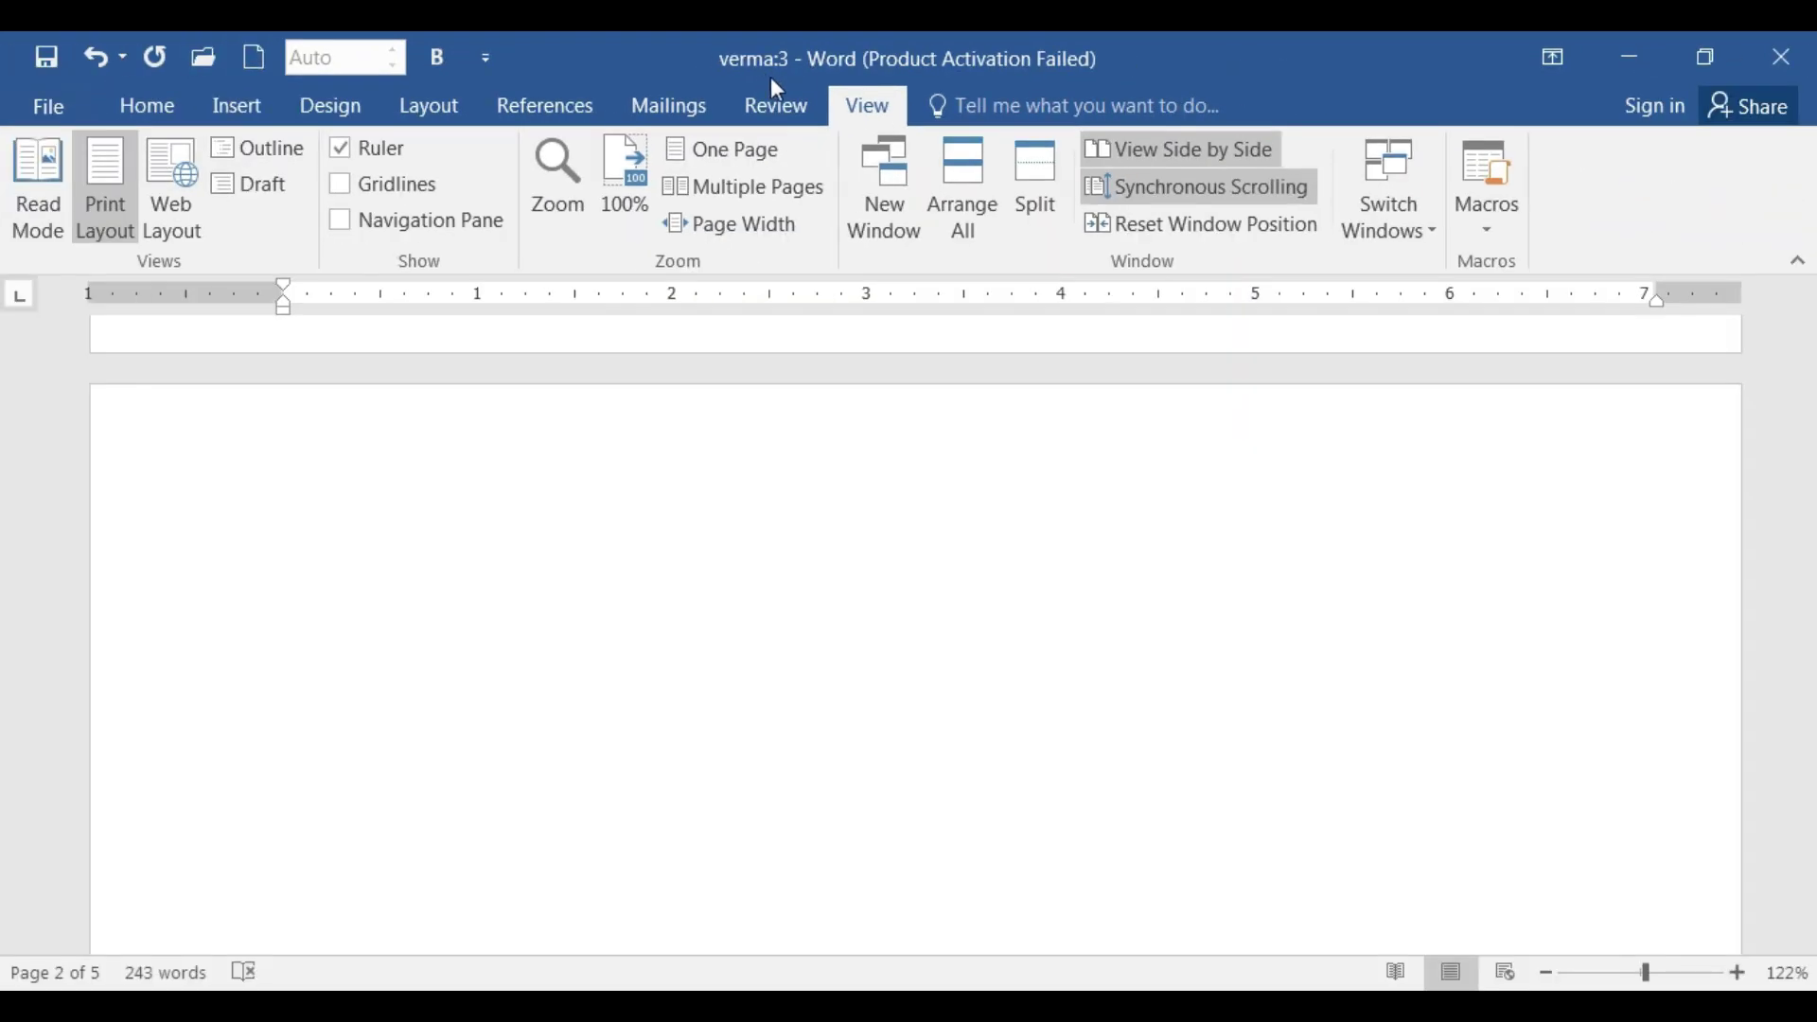
# Switch to verma:1 and maximize it, then tile the windows and maximize verma:3
pyautogui.click(1380, 183)
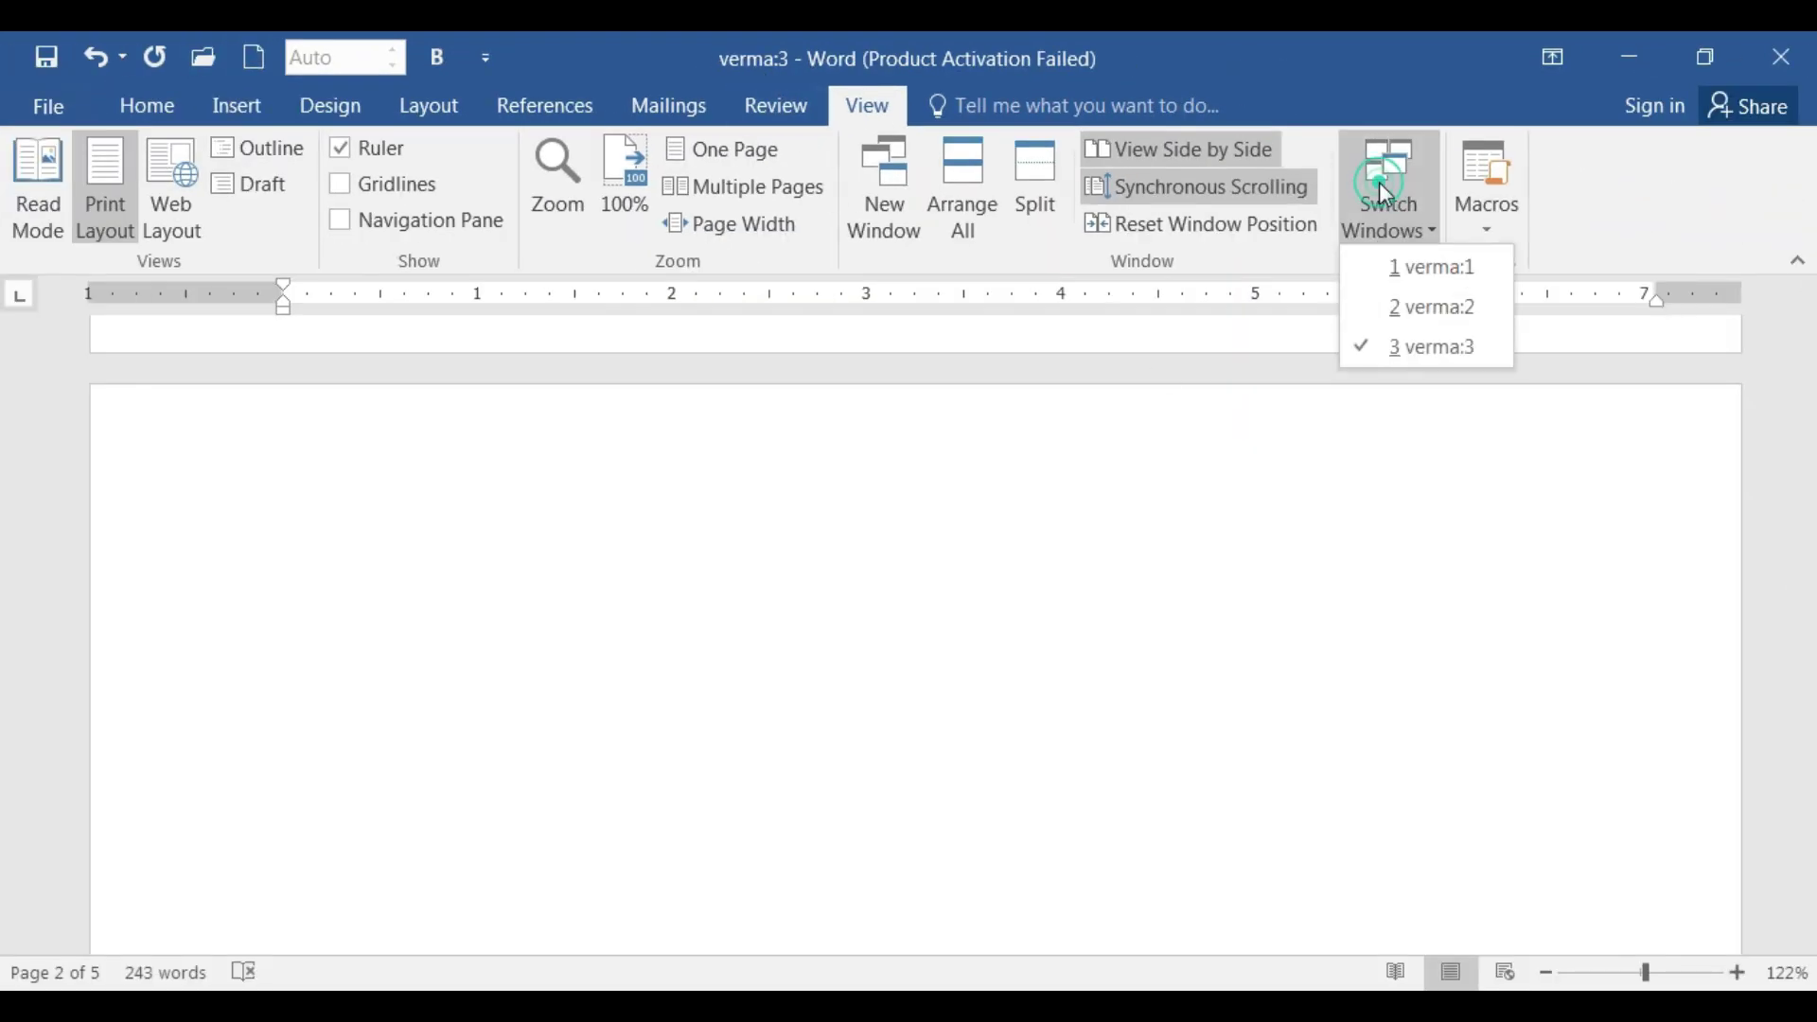
pyautogui.click(1396, 270)
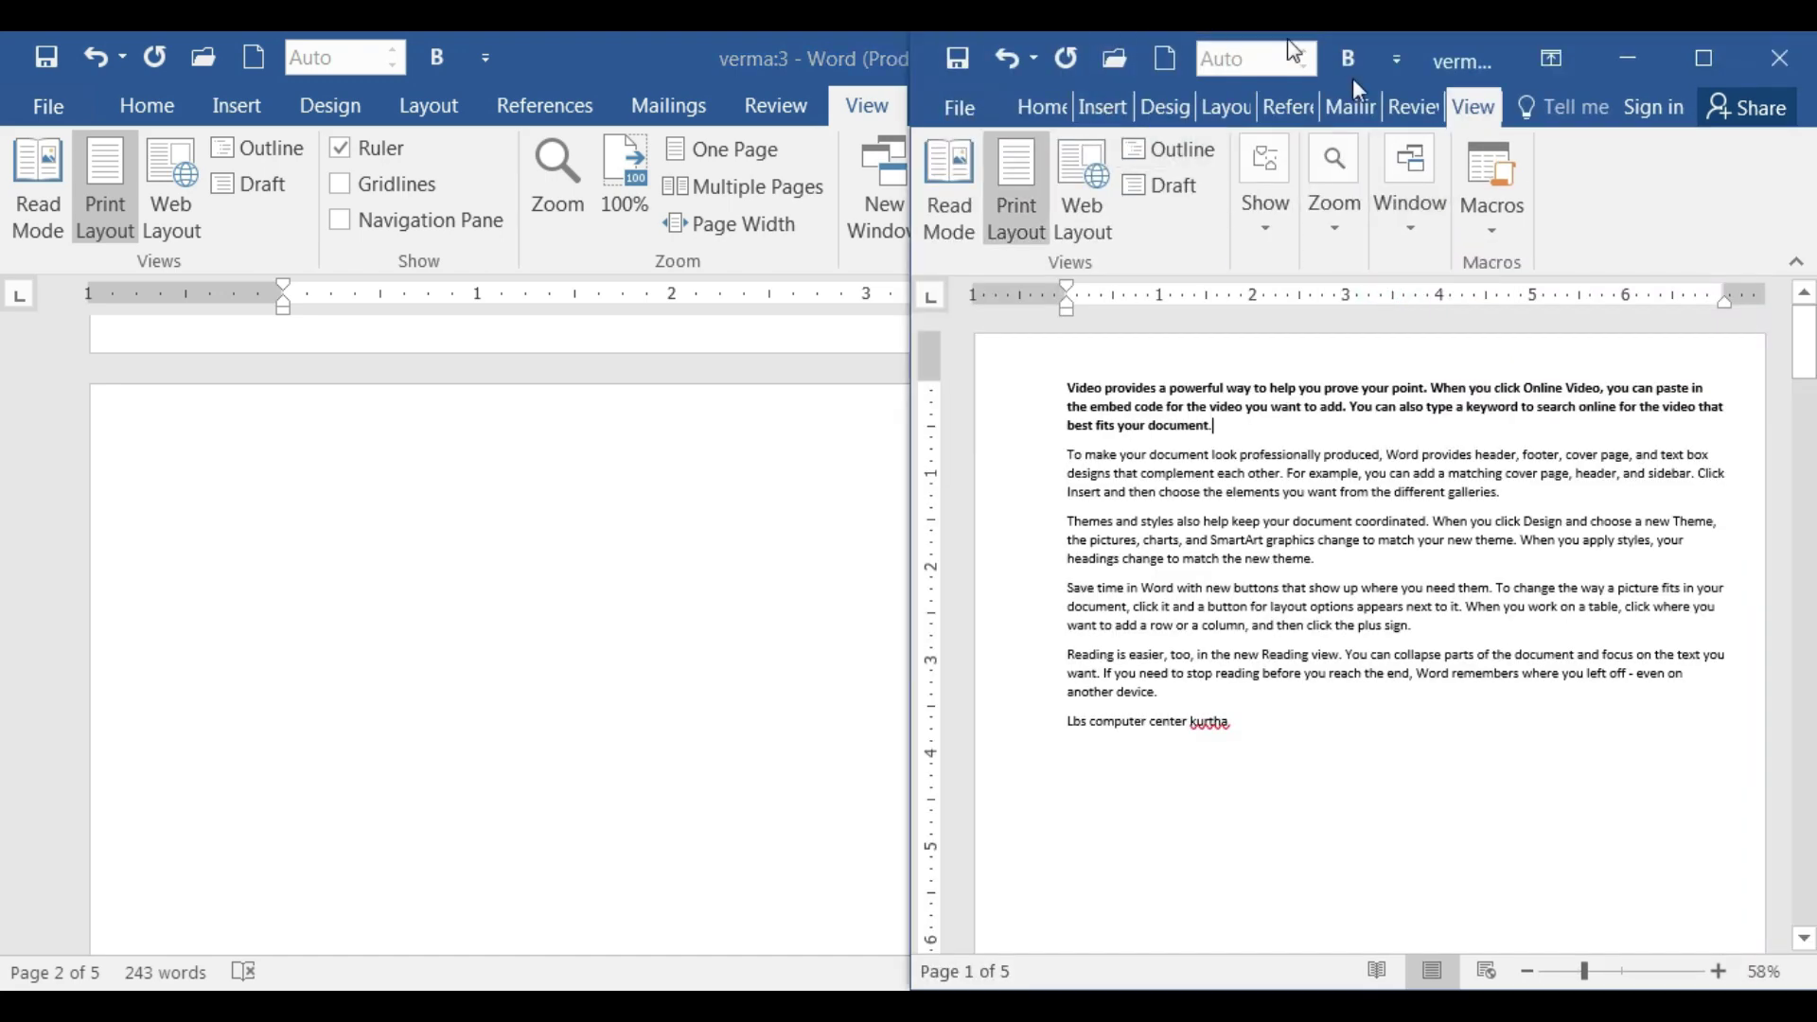
pyautogui.click(1704, 58)
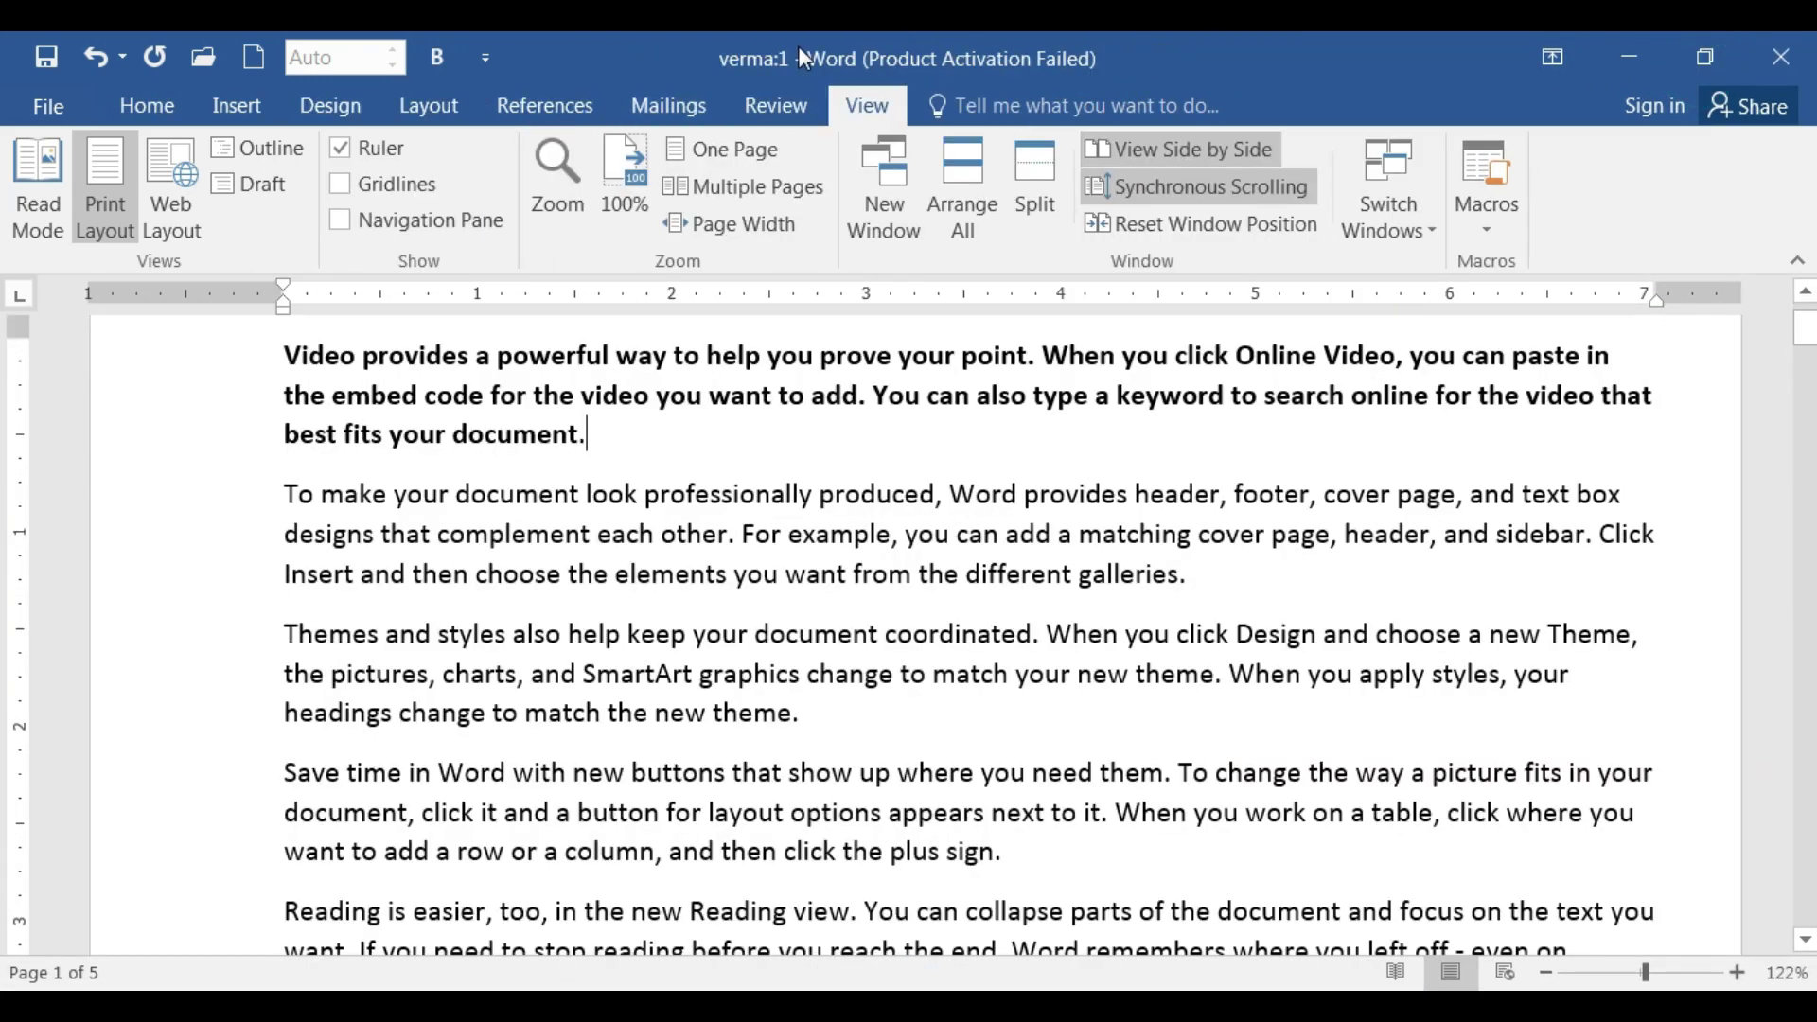
pyautogui.click(1235, 157)
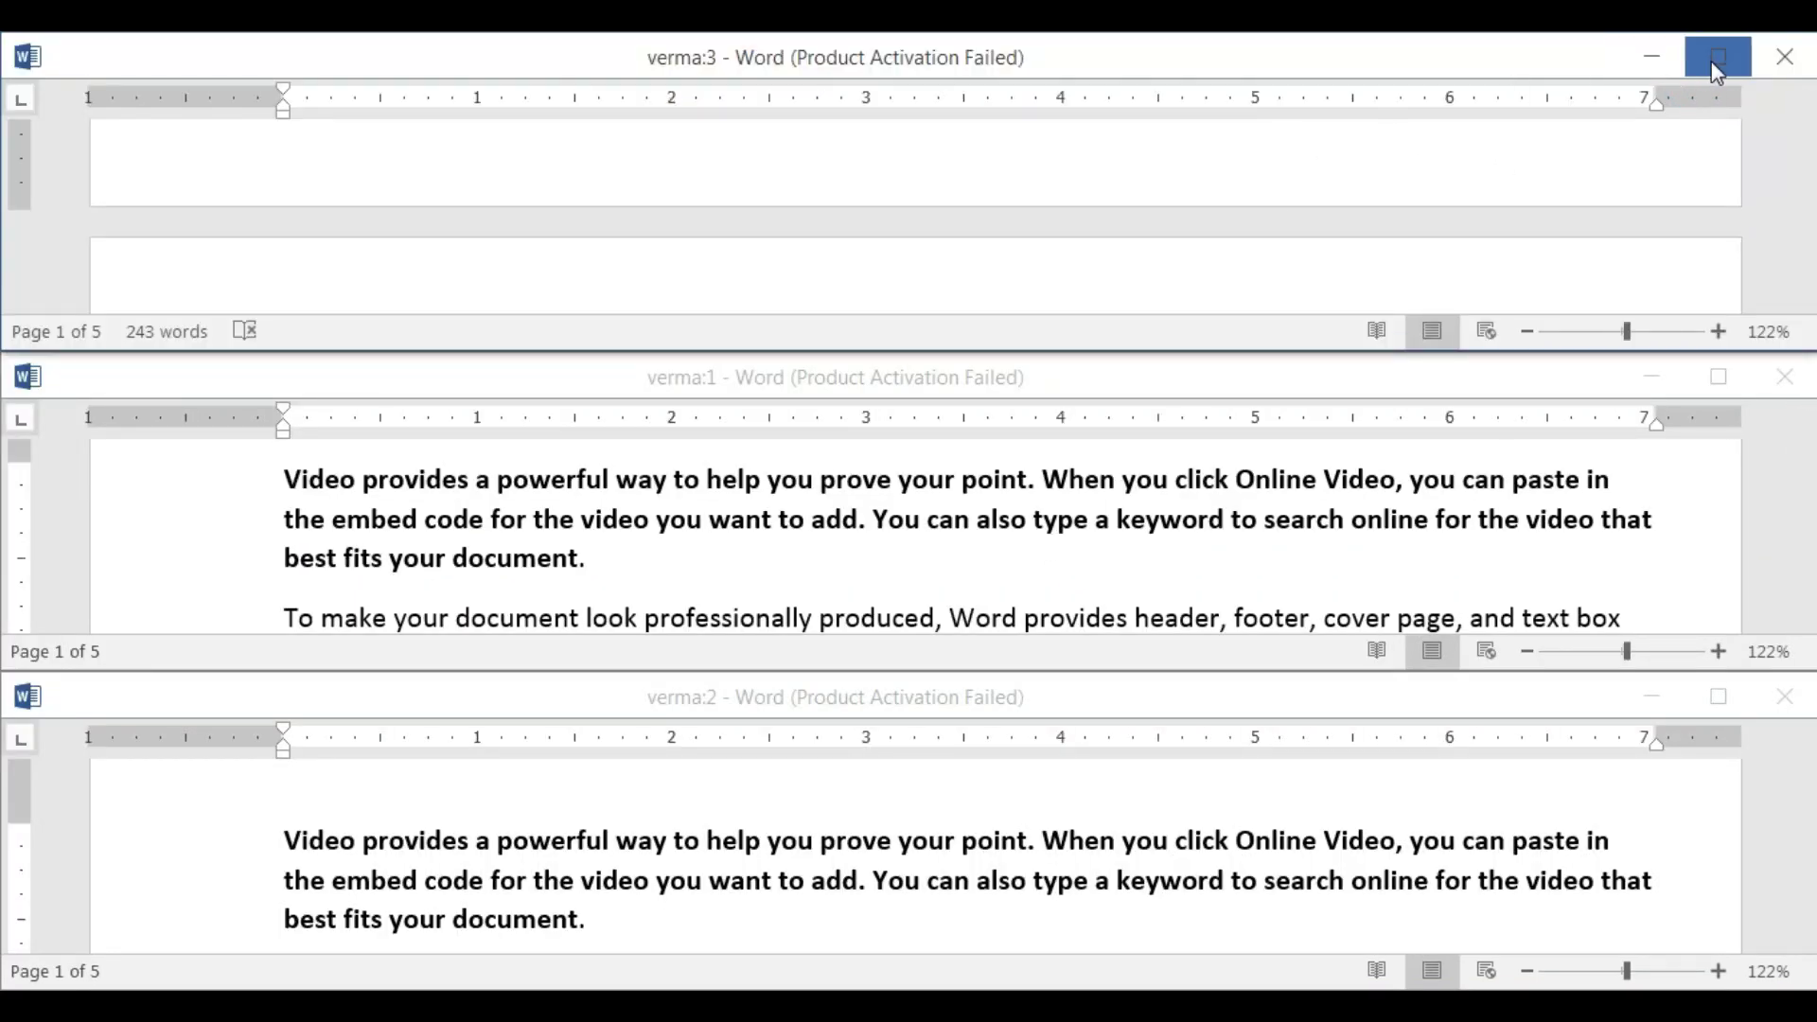
pyautogui.click(1713, 57)
# Switch to verma:2, maximize and scroll it, then restore and re-maximize the Word window
pyautogui.click(1405, 176)
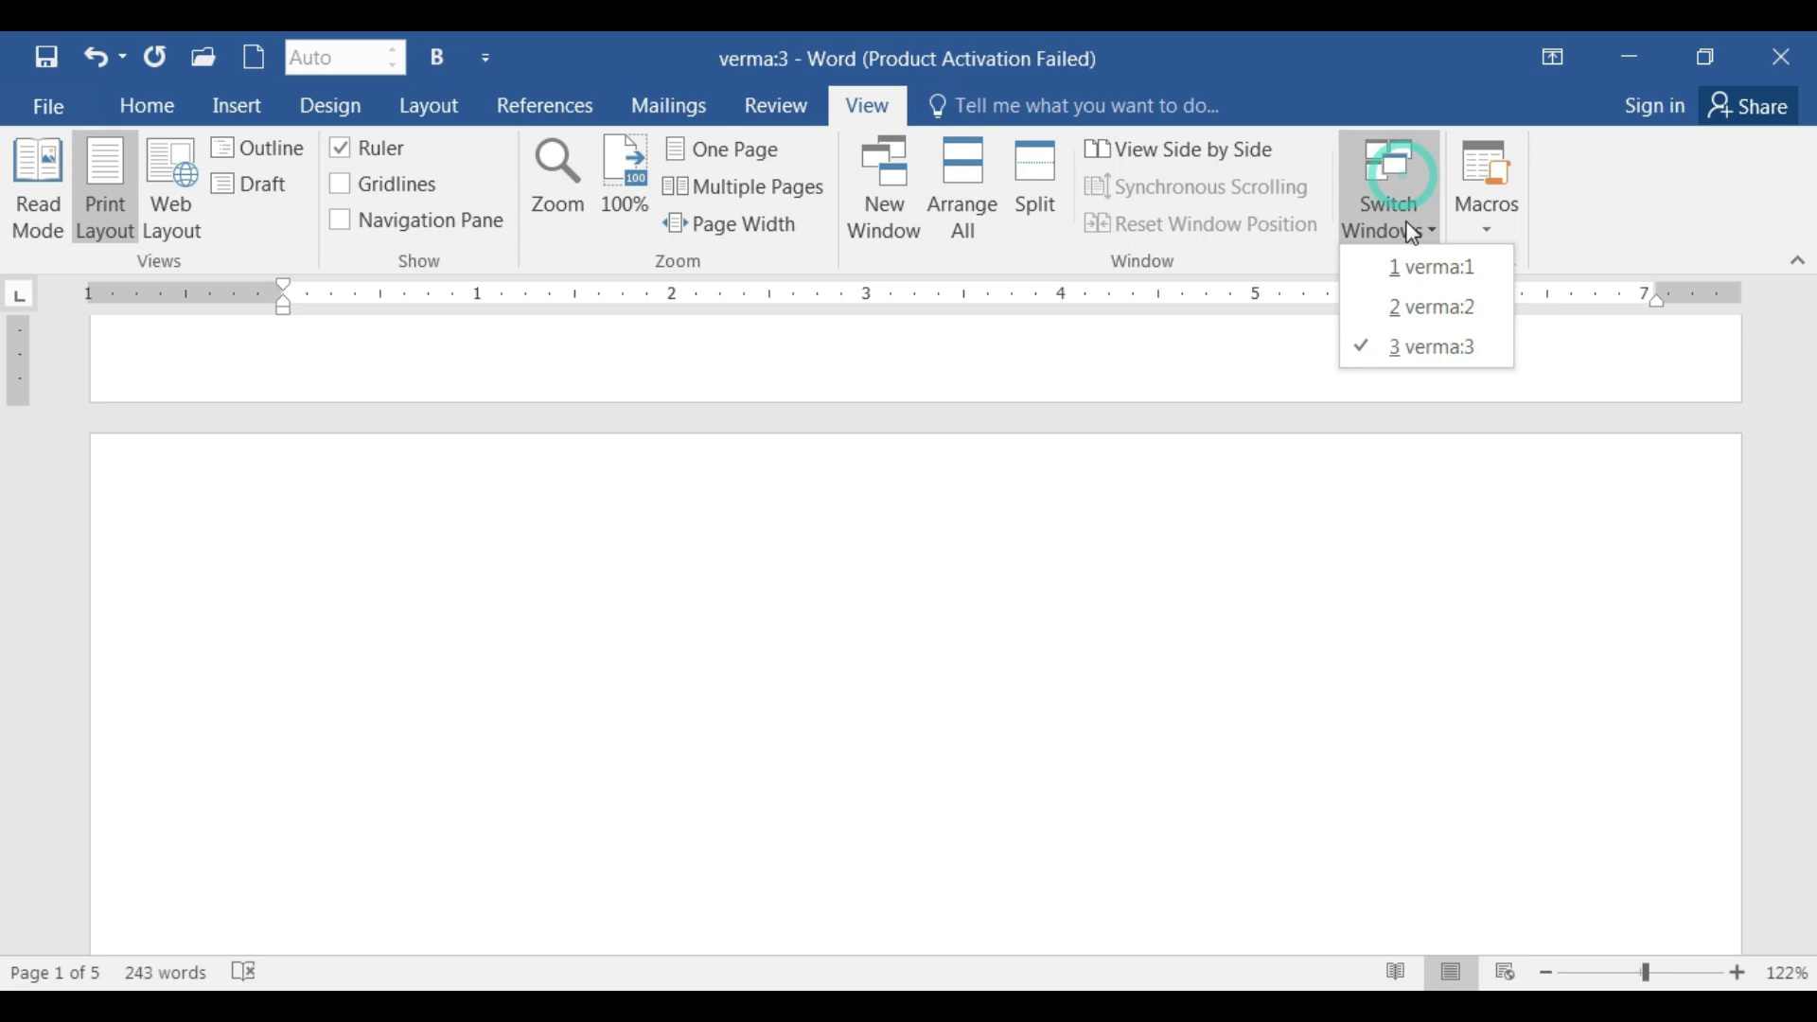
pyautogui.click(1404, 313)
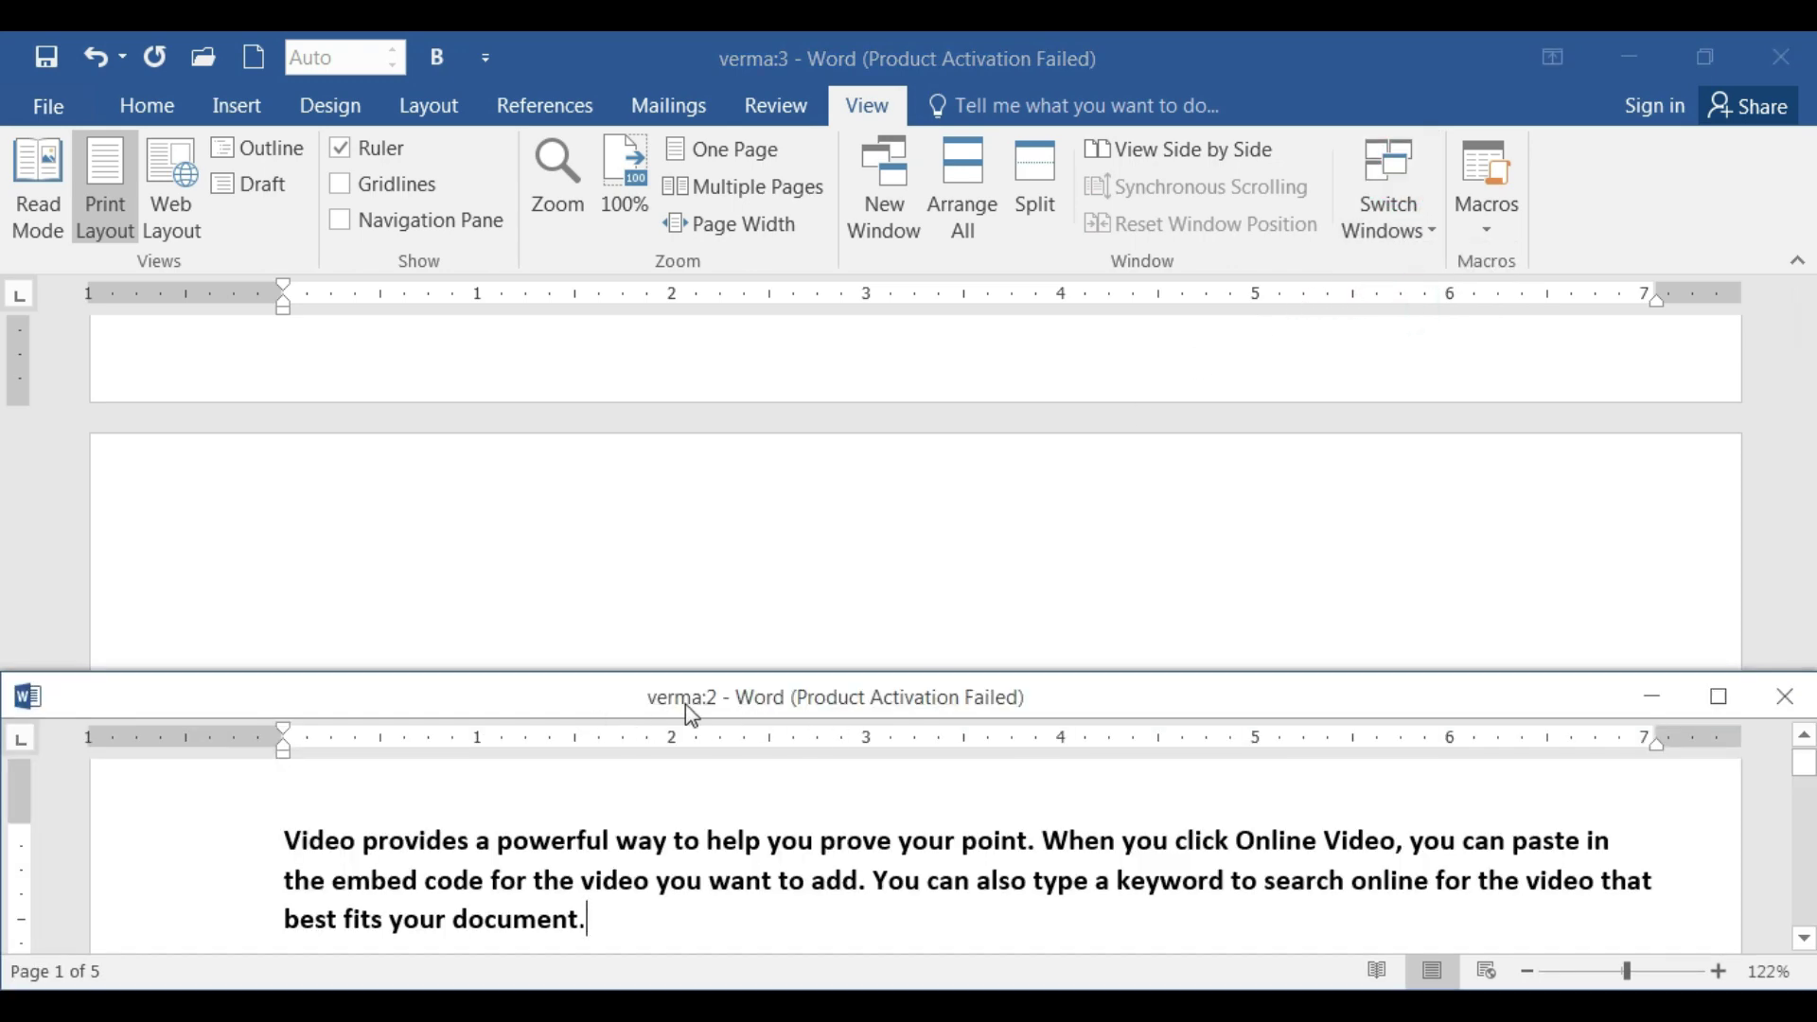
pyautogui.click(1718, 696)
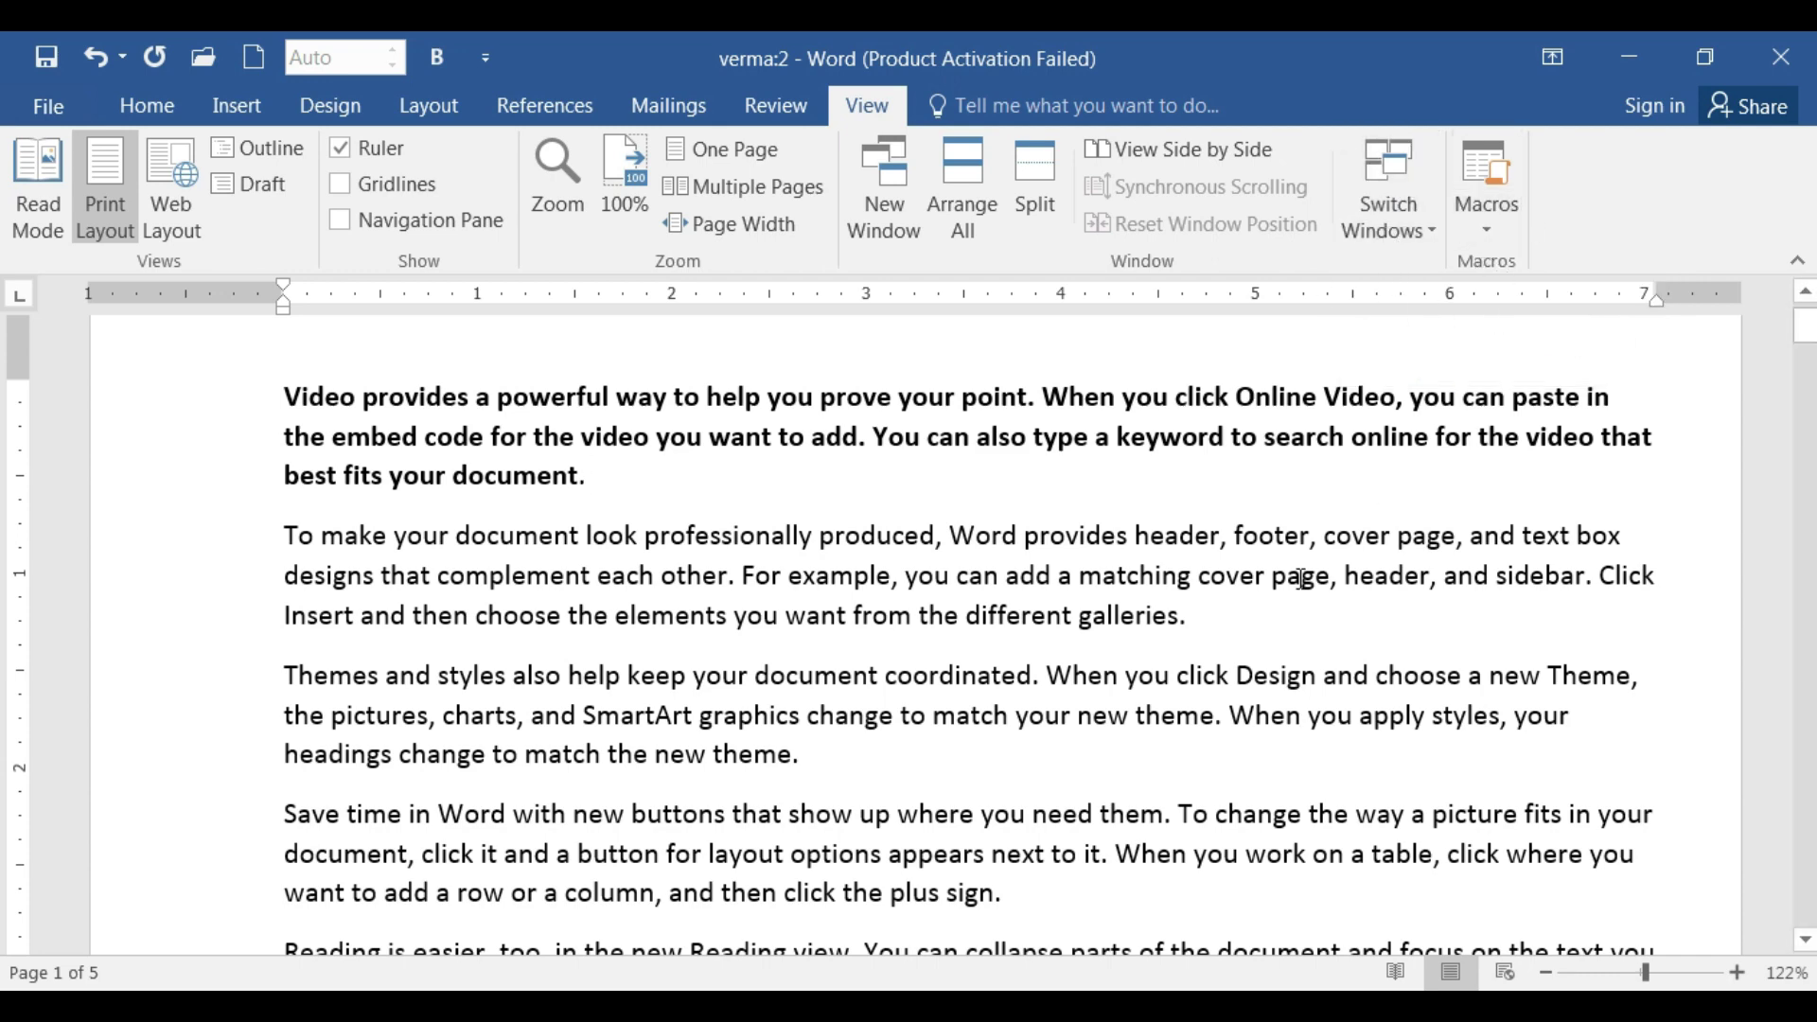
pyautogui.scroll(-3, 822, 620)
pyautogui.scroll(4, 615, 734)
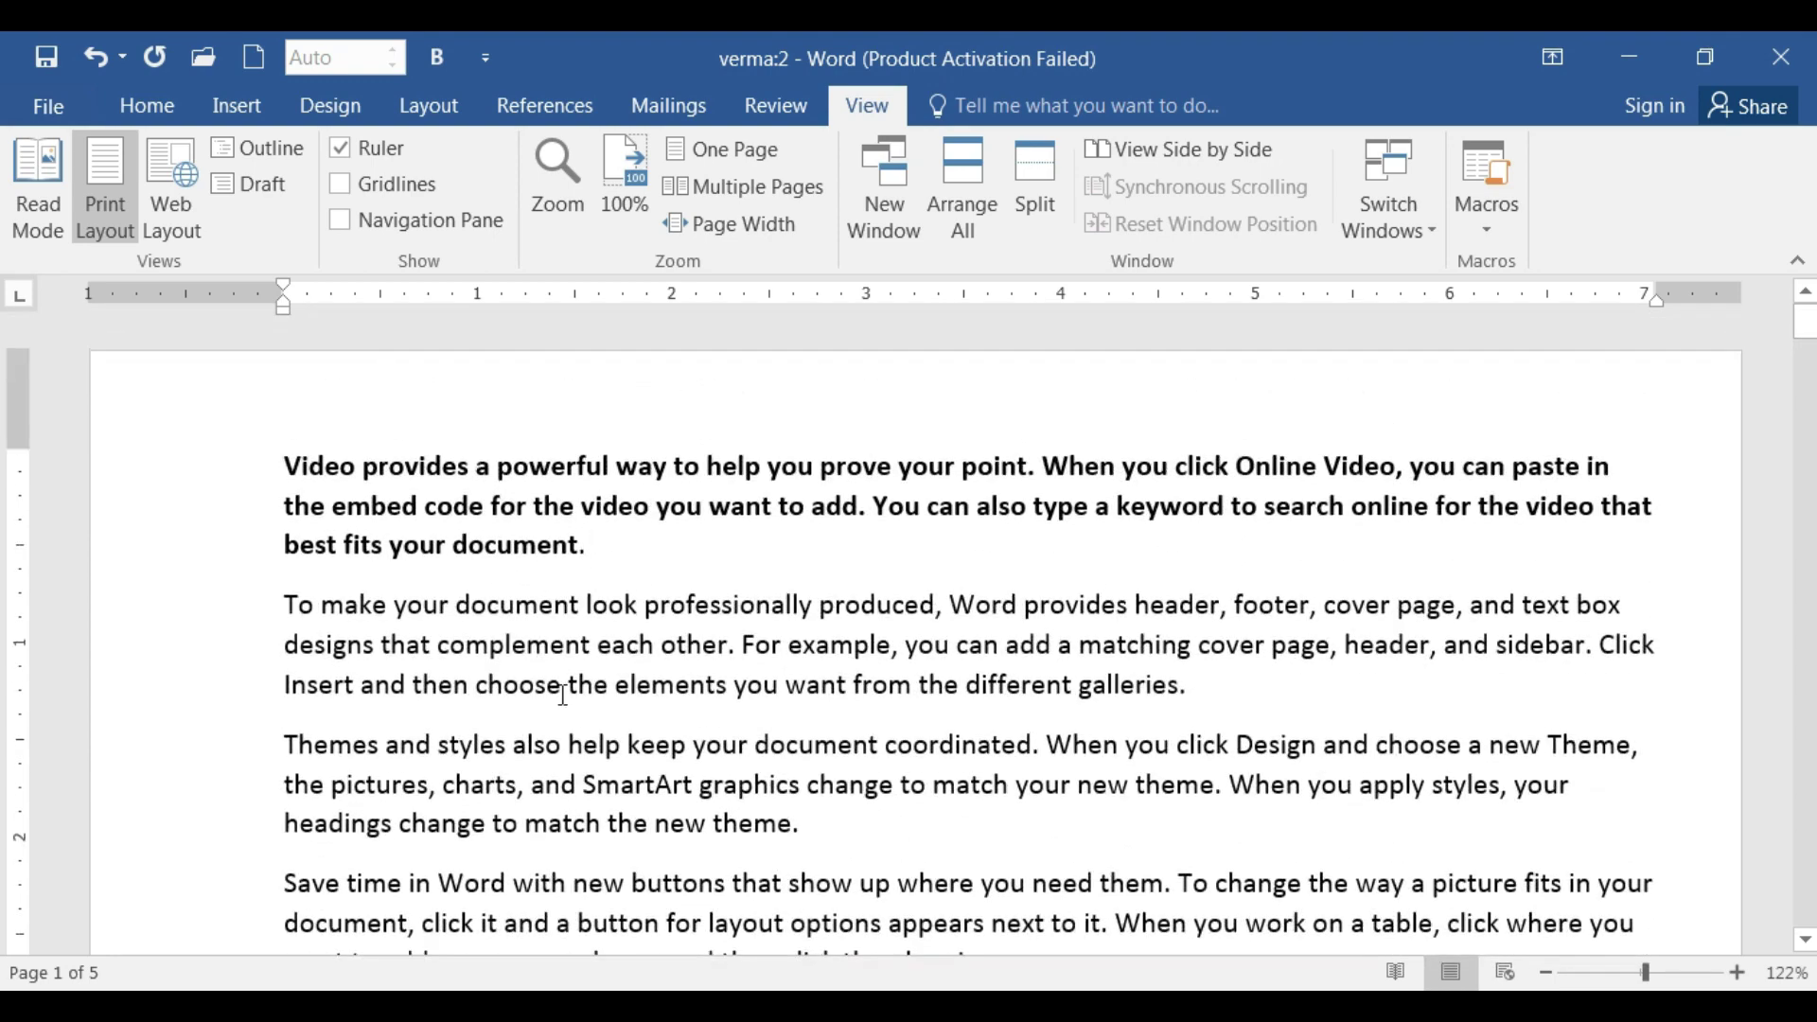
pyautogui.click(1709, 59)
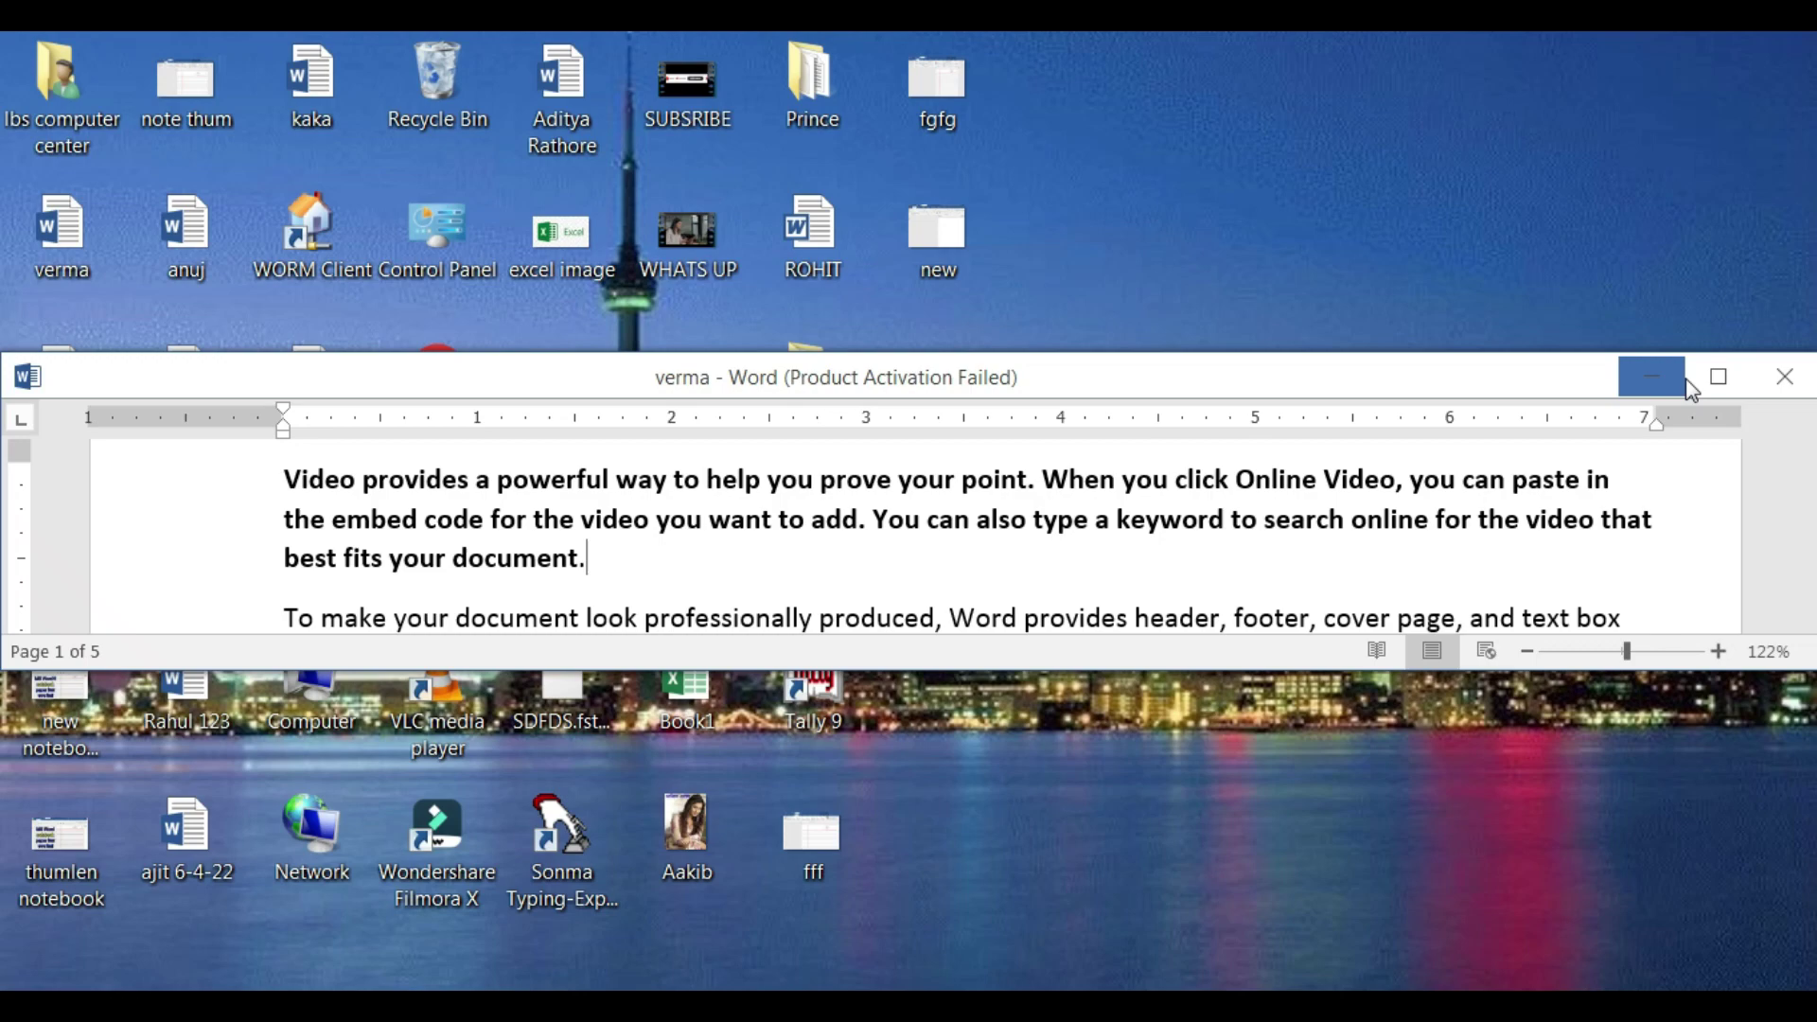
pyautogui.click(1713, 377)
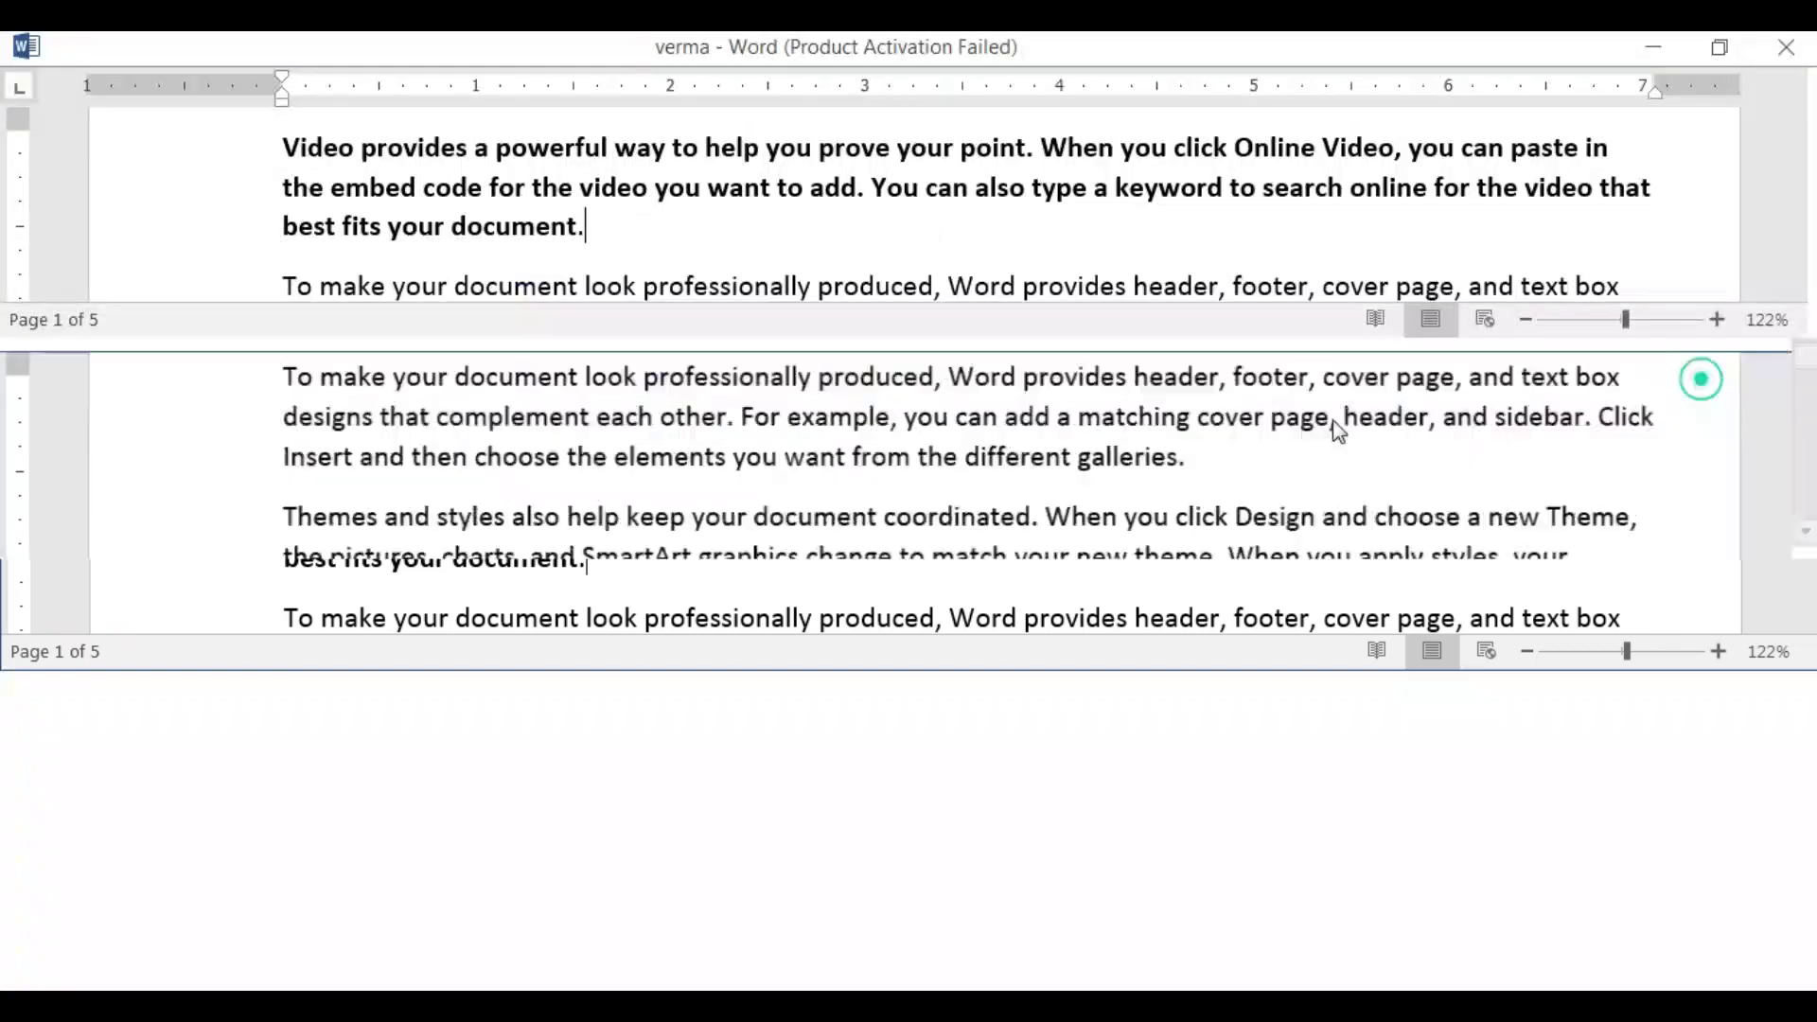
# Clear the verma document entirely, deleting all text and the leftover blue shape
pyautogui.scroll(1, 662, 710)
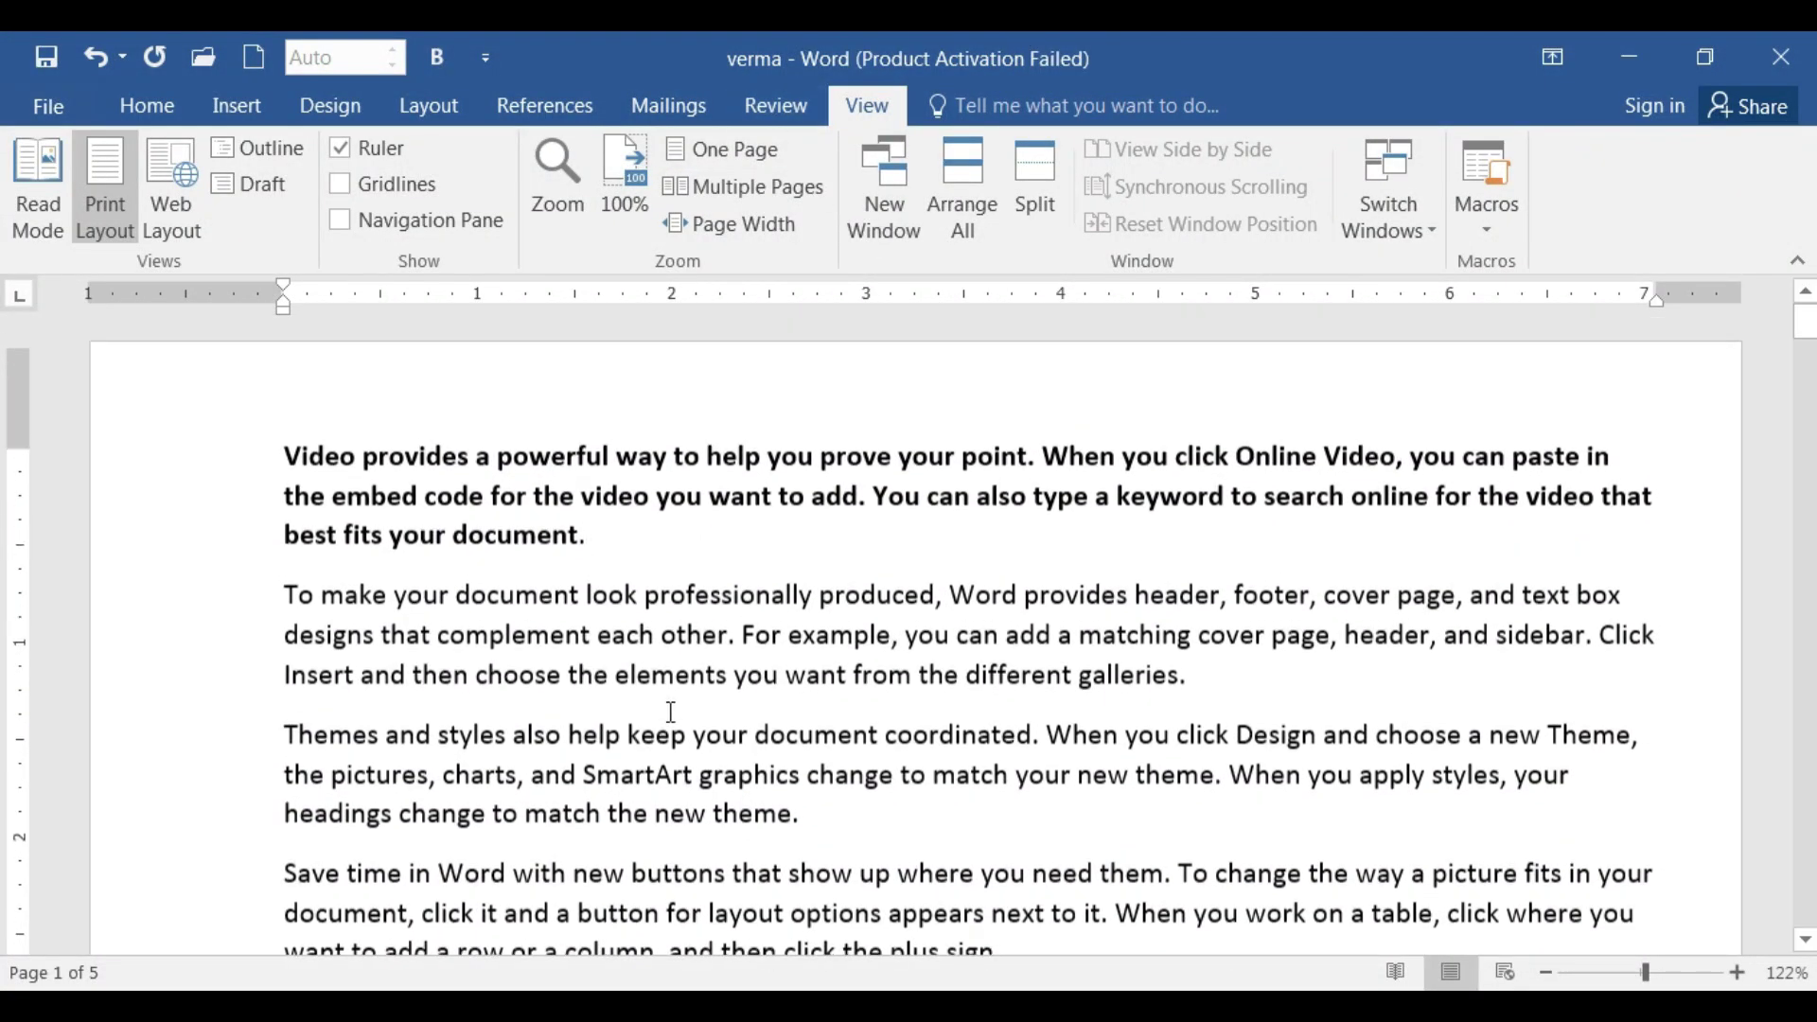
pyautogui.hotkey('ctrl', 'a')
pyautogui.press('Delete')
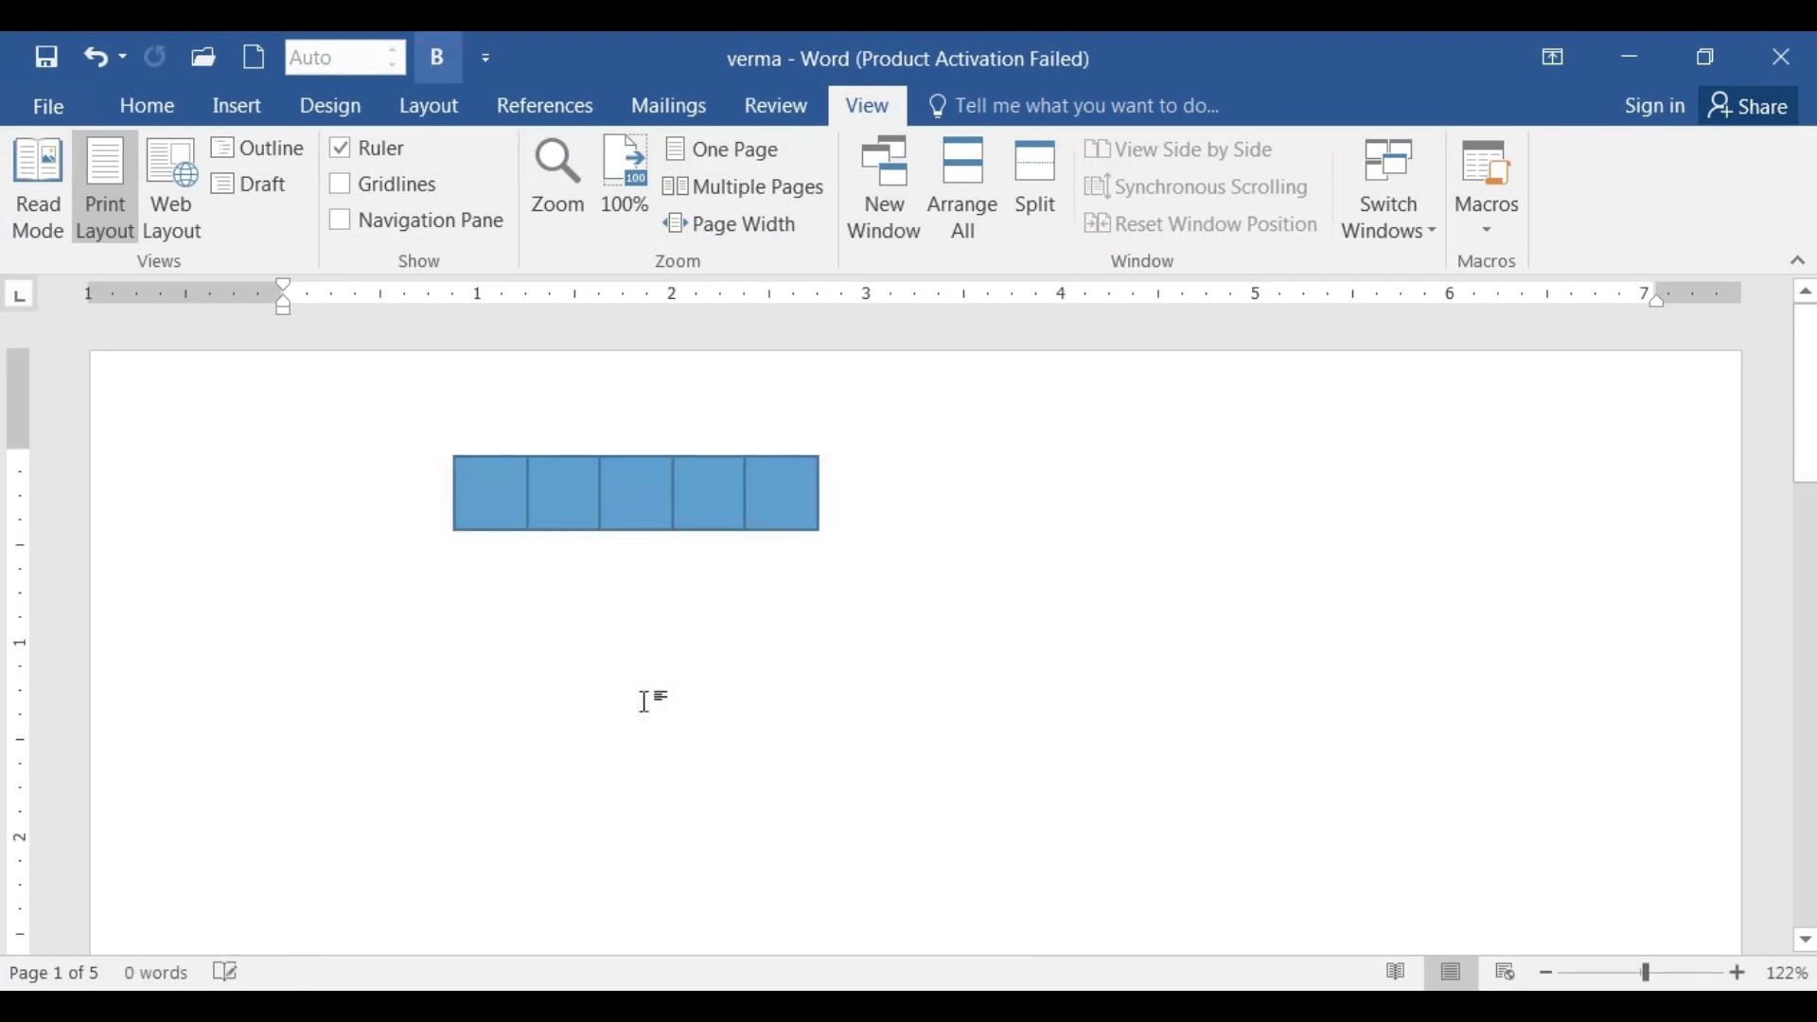
pyautogui.hotkey('ctrl', 'a')
pyautogui.press('Delete')
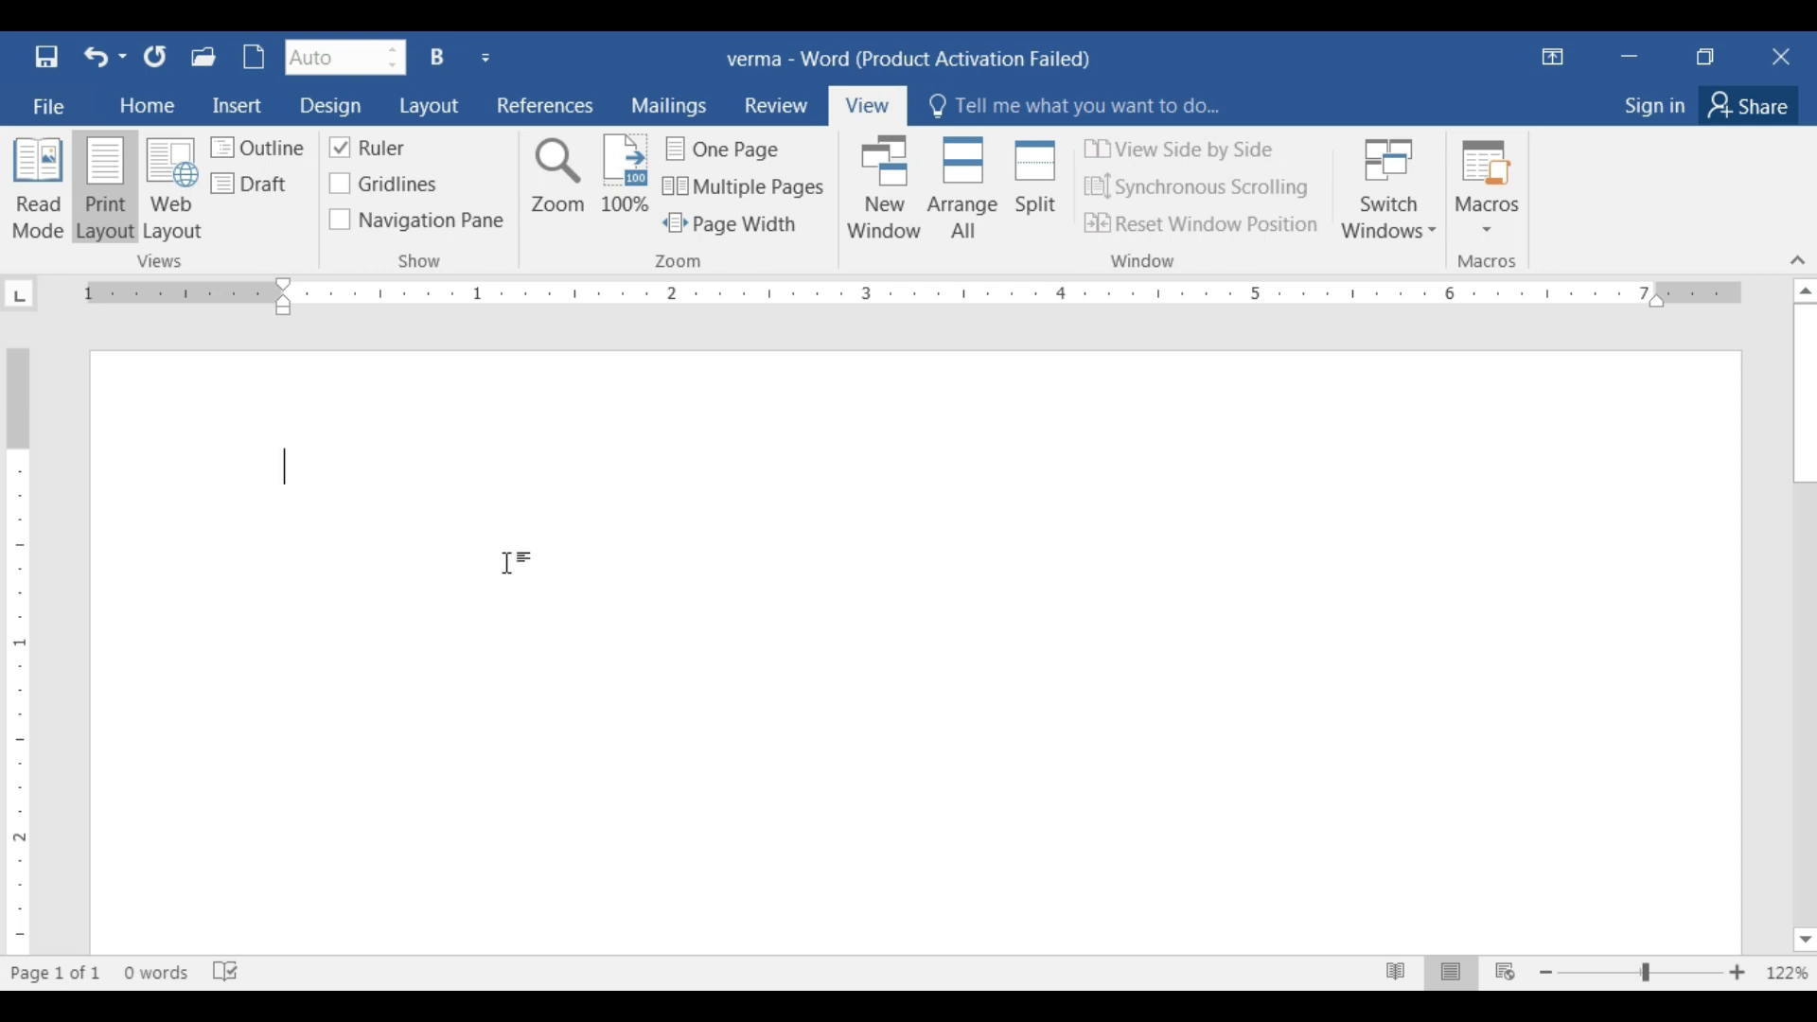
# Start recording a new macro and name it 'ram'
pyautogui.click(1483, 229)
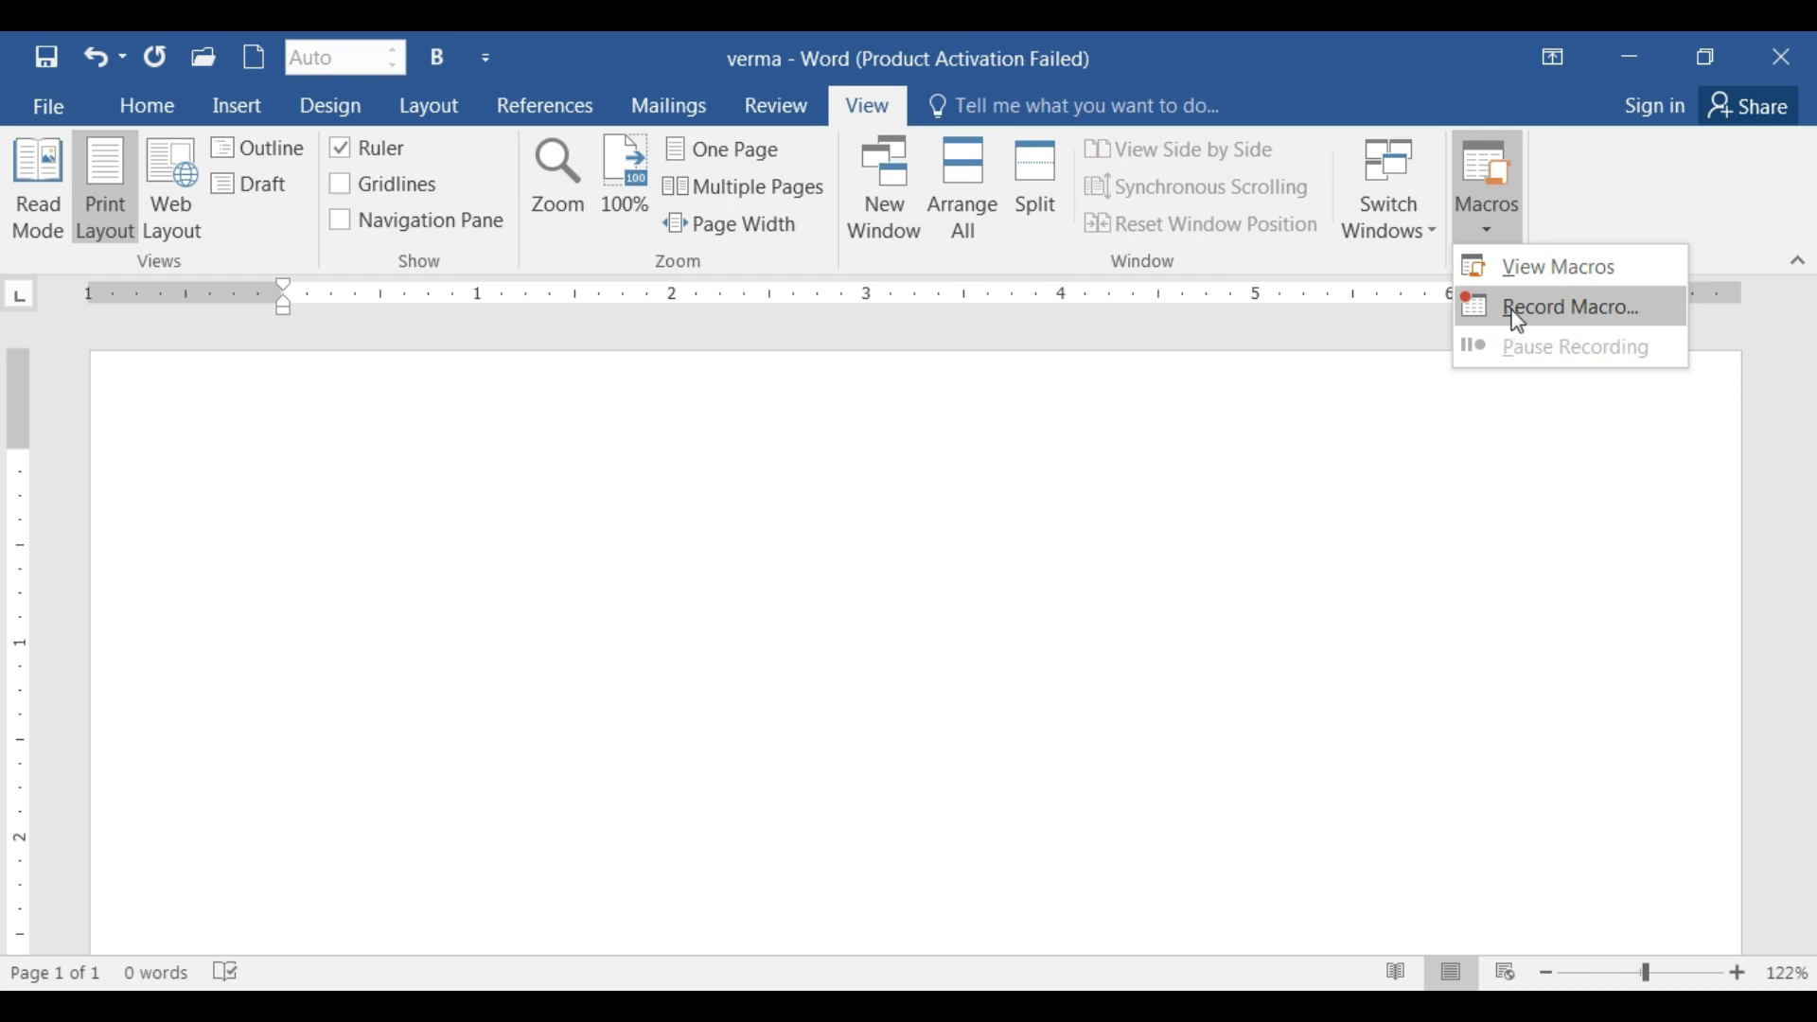
pyautogui.click(1515, 310)
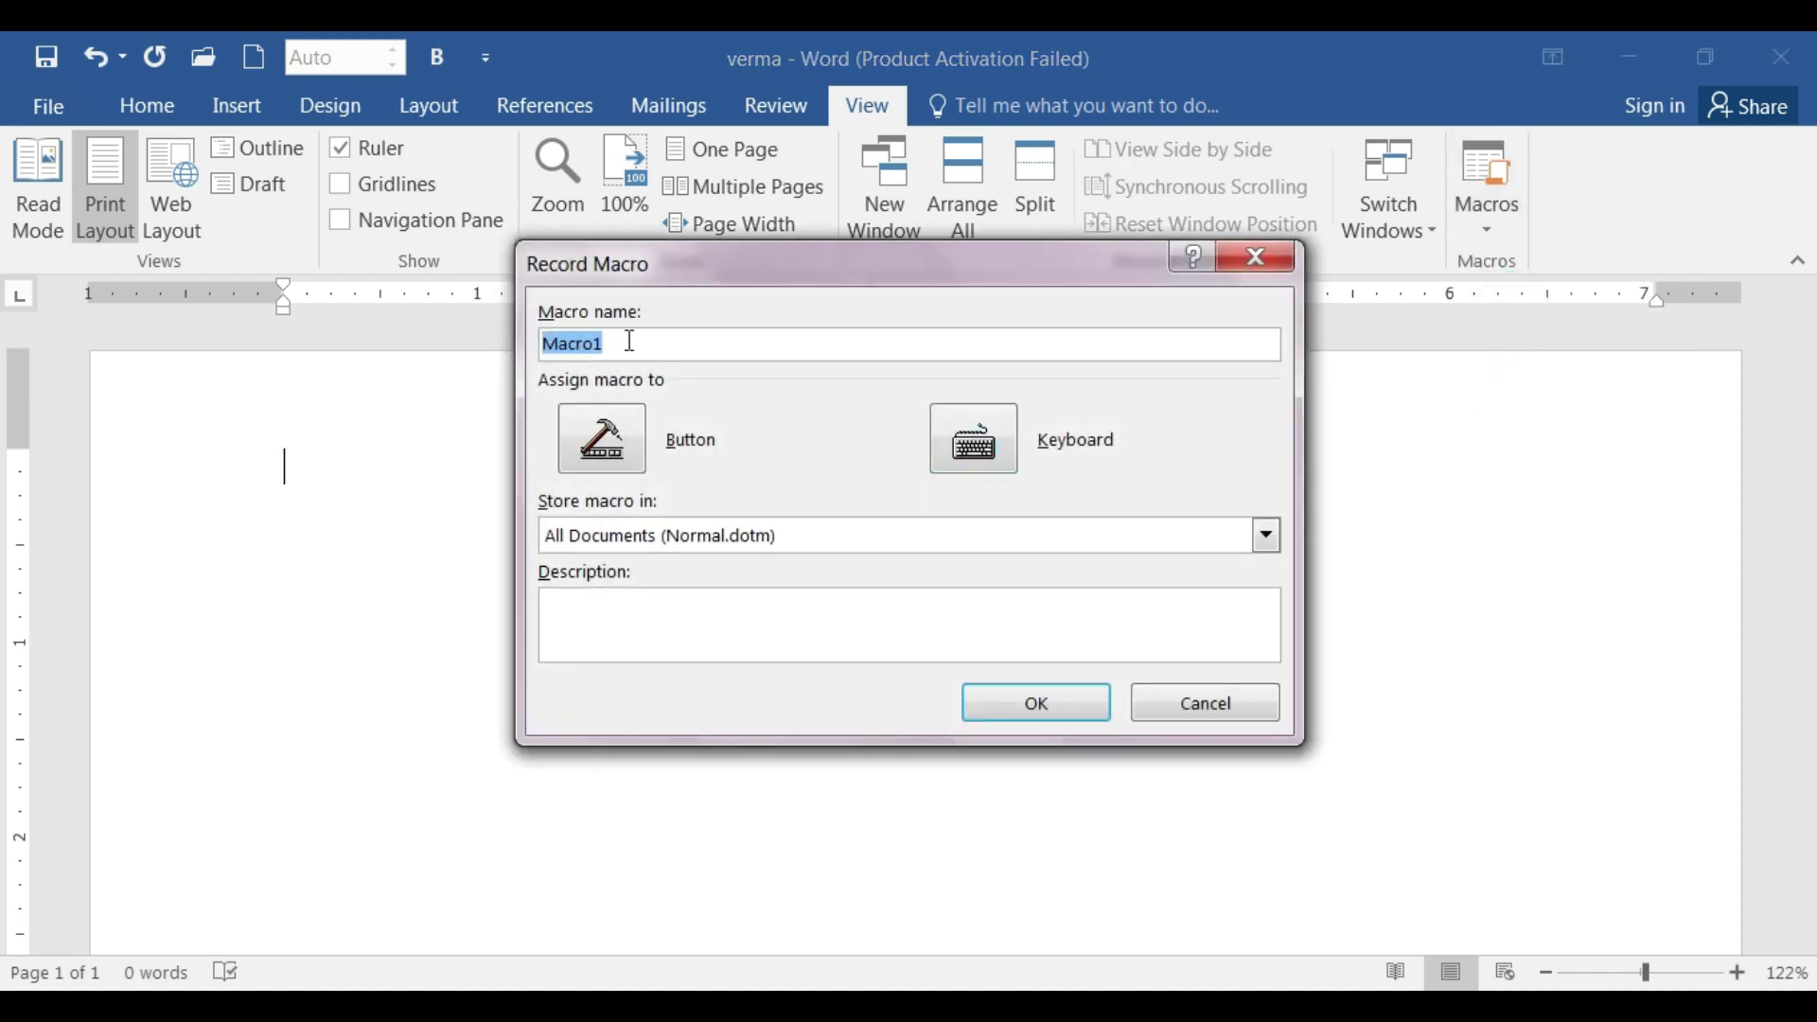
pyautogui.doubleClick(626, 340)
pyautogui.write('ram ')
pyautogui.write('kum')
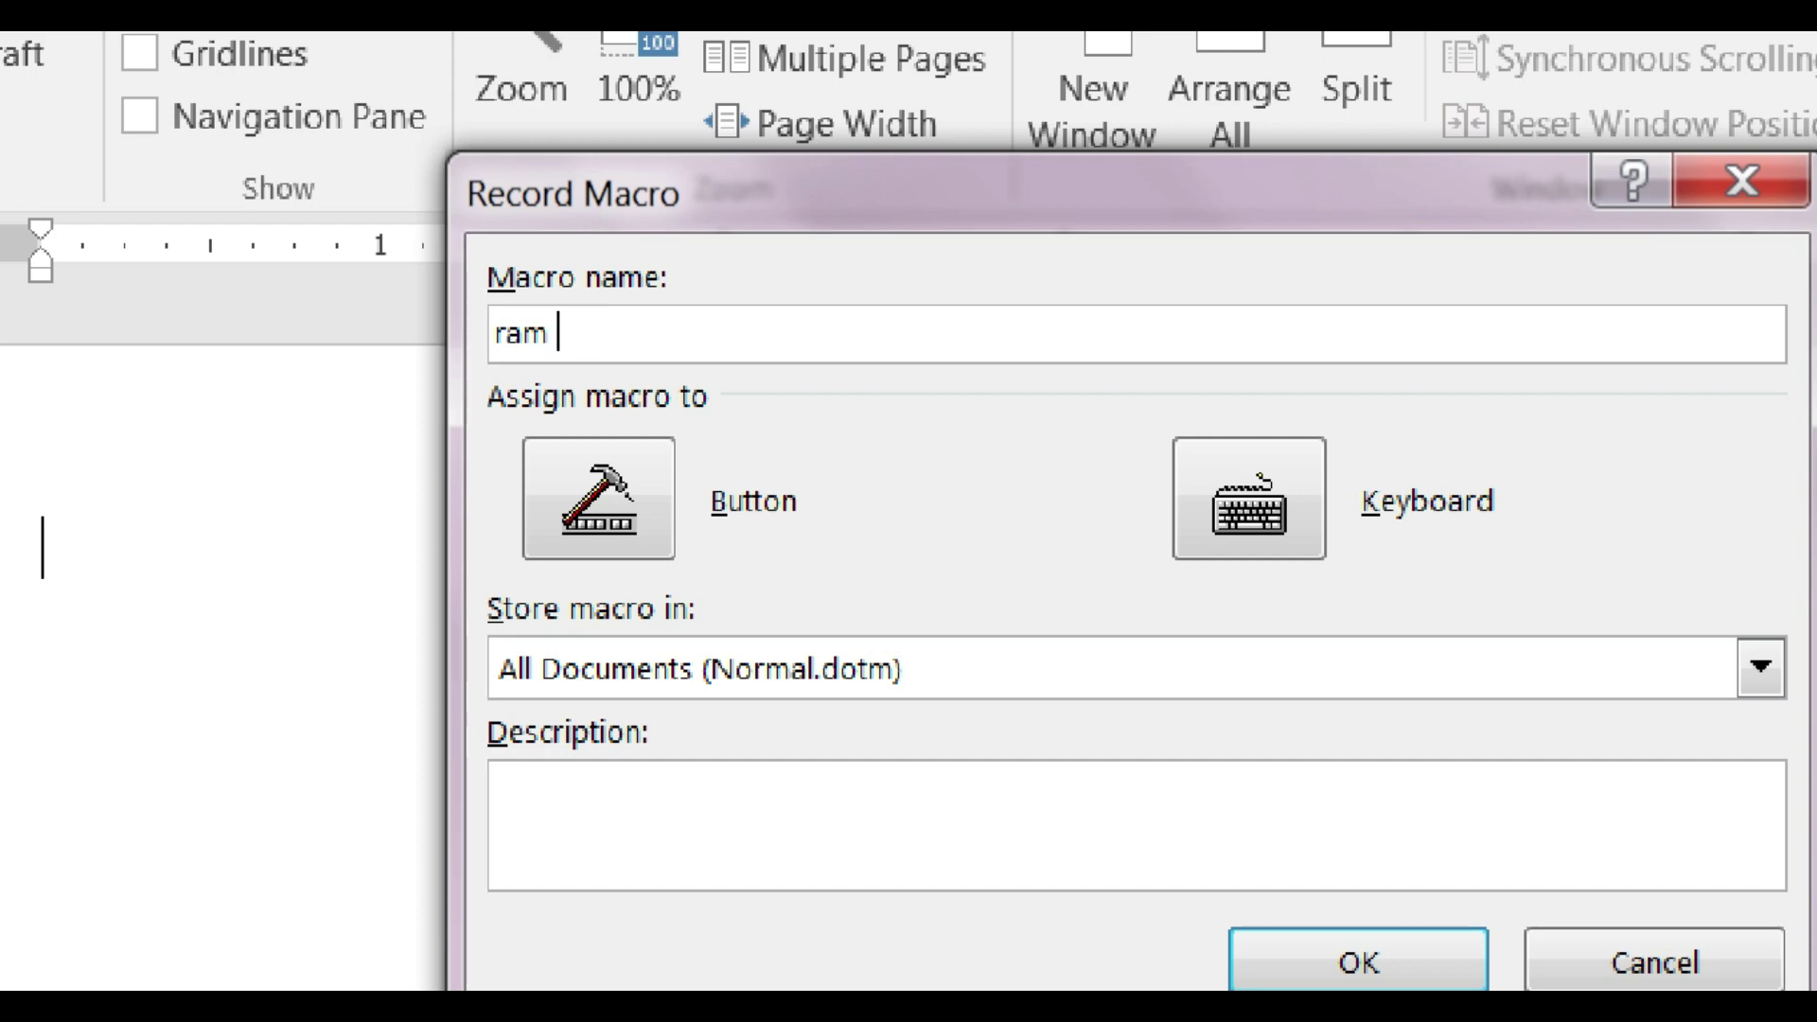
pyautogui.press('BackSpace')
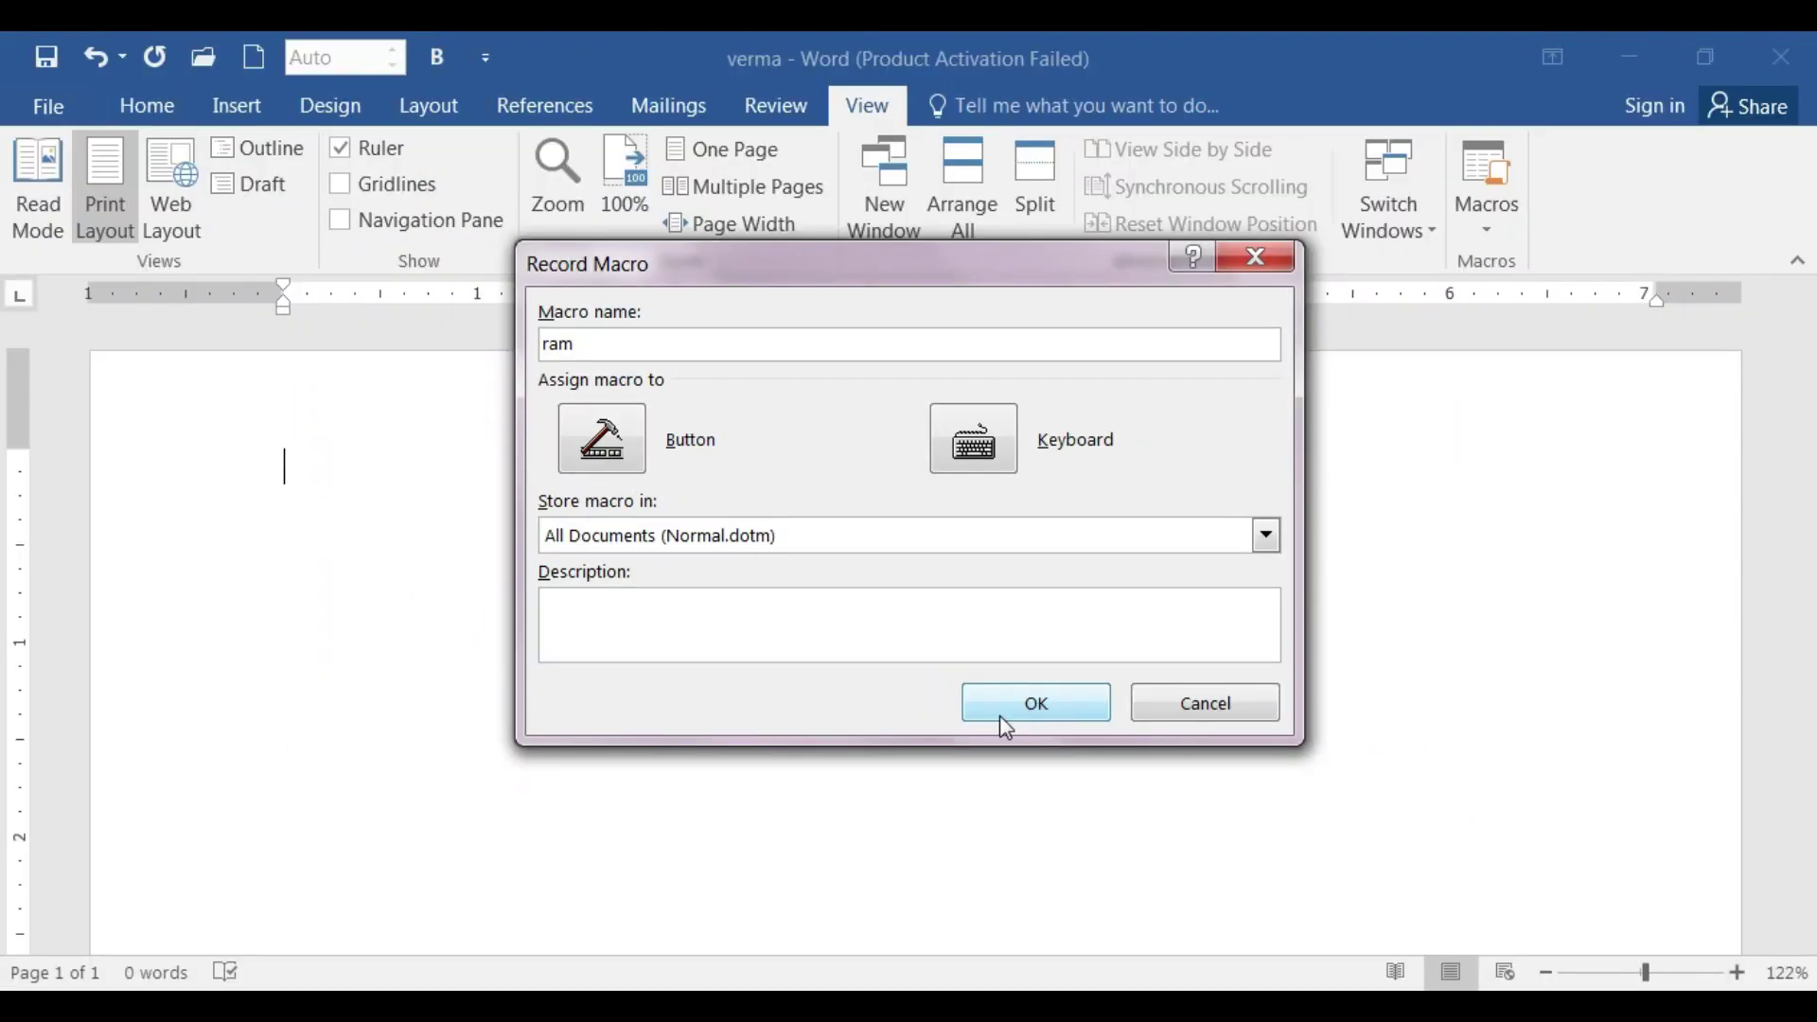
# Begin recording ram and type 'this is nice pen' and 'what is your name' on two lines
pyautogui.click(1011, 712)
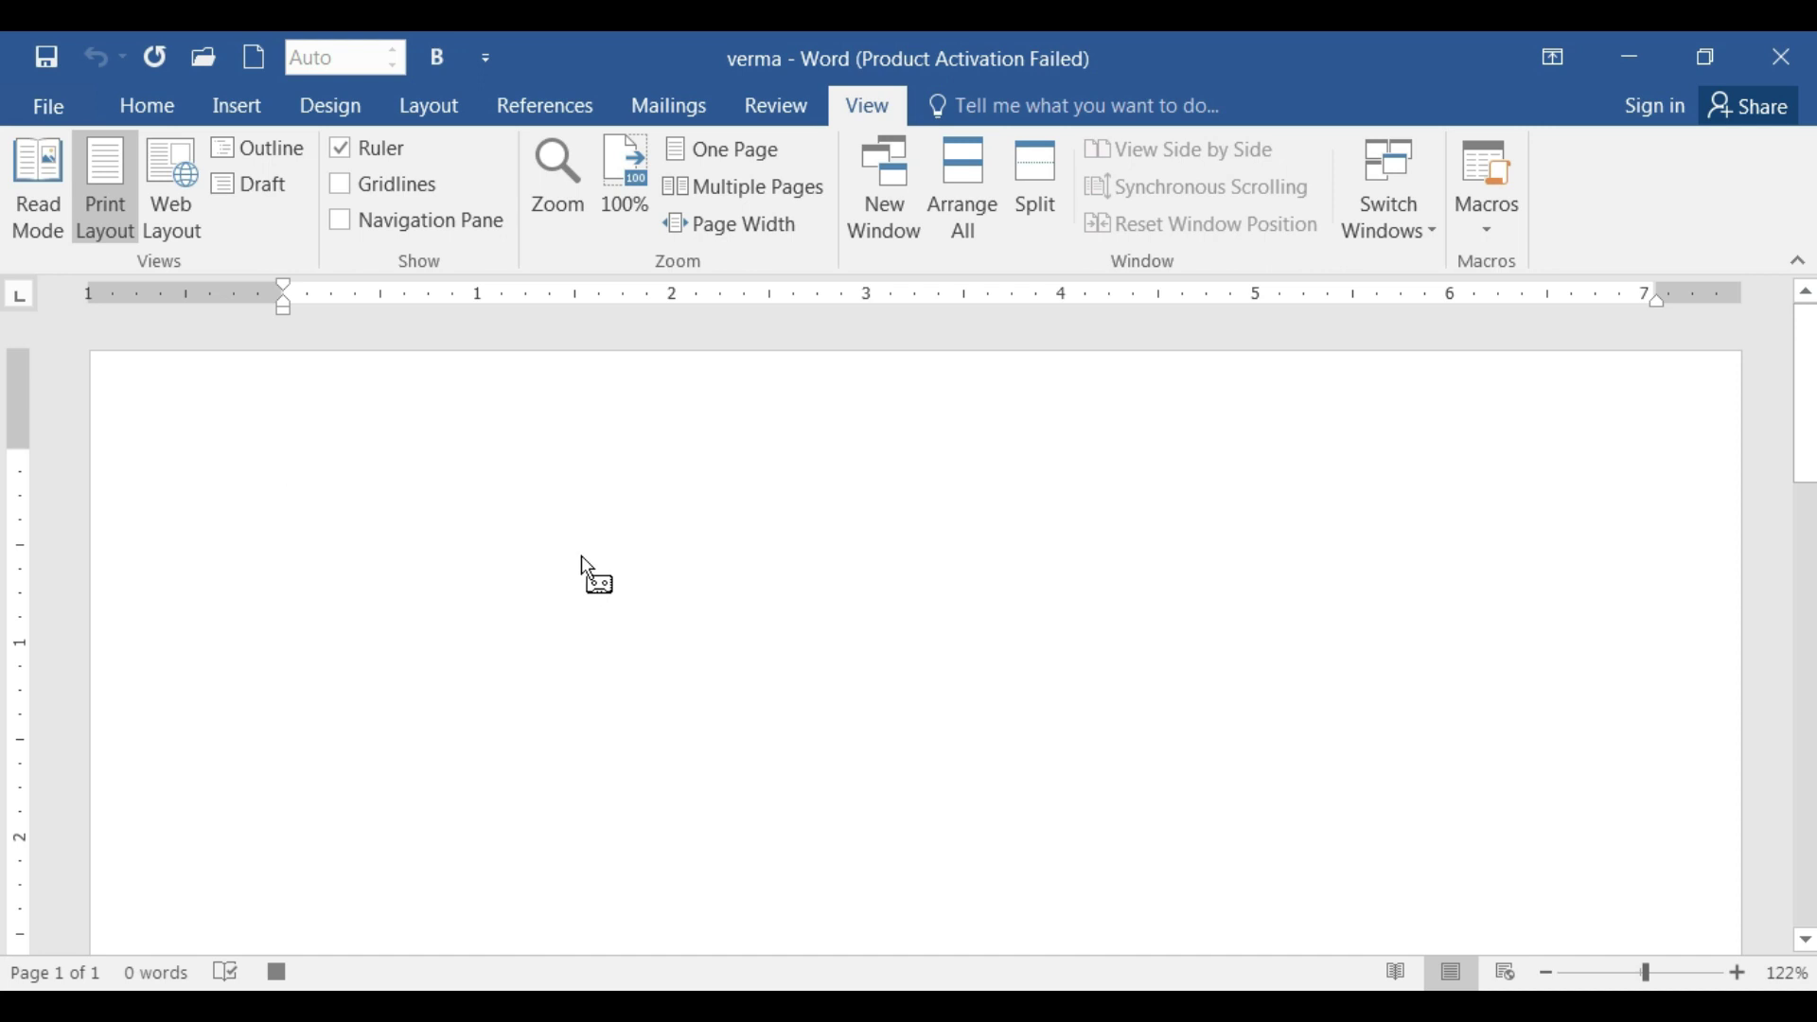
pyautogui.write('this is')
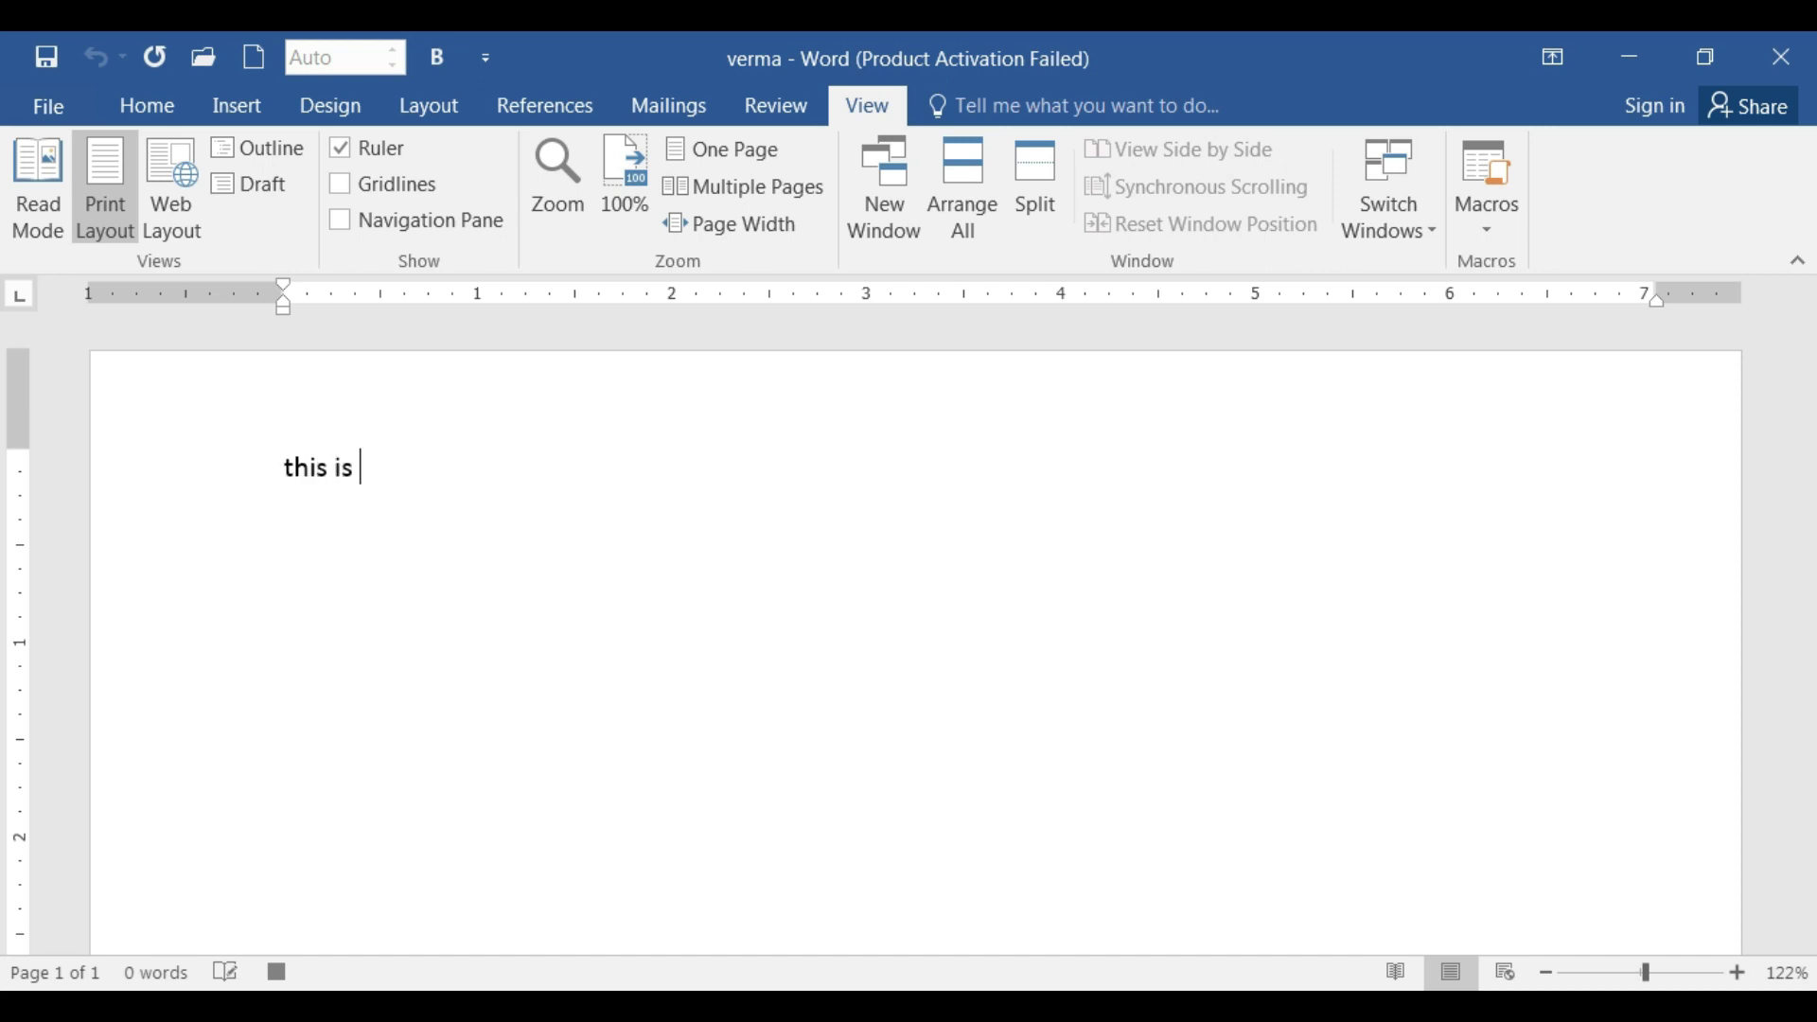
pyautogui.write(' nic ep')
pyautogui.press('BackSpace')
pyautogui.press('BackSpace')
pyautogui.press('BackSpace')
pyautogui.write('e pen')
pyautogui.press('Return')
pyautogui.write('whatg ')
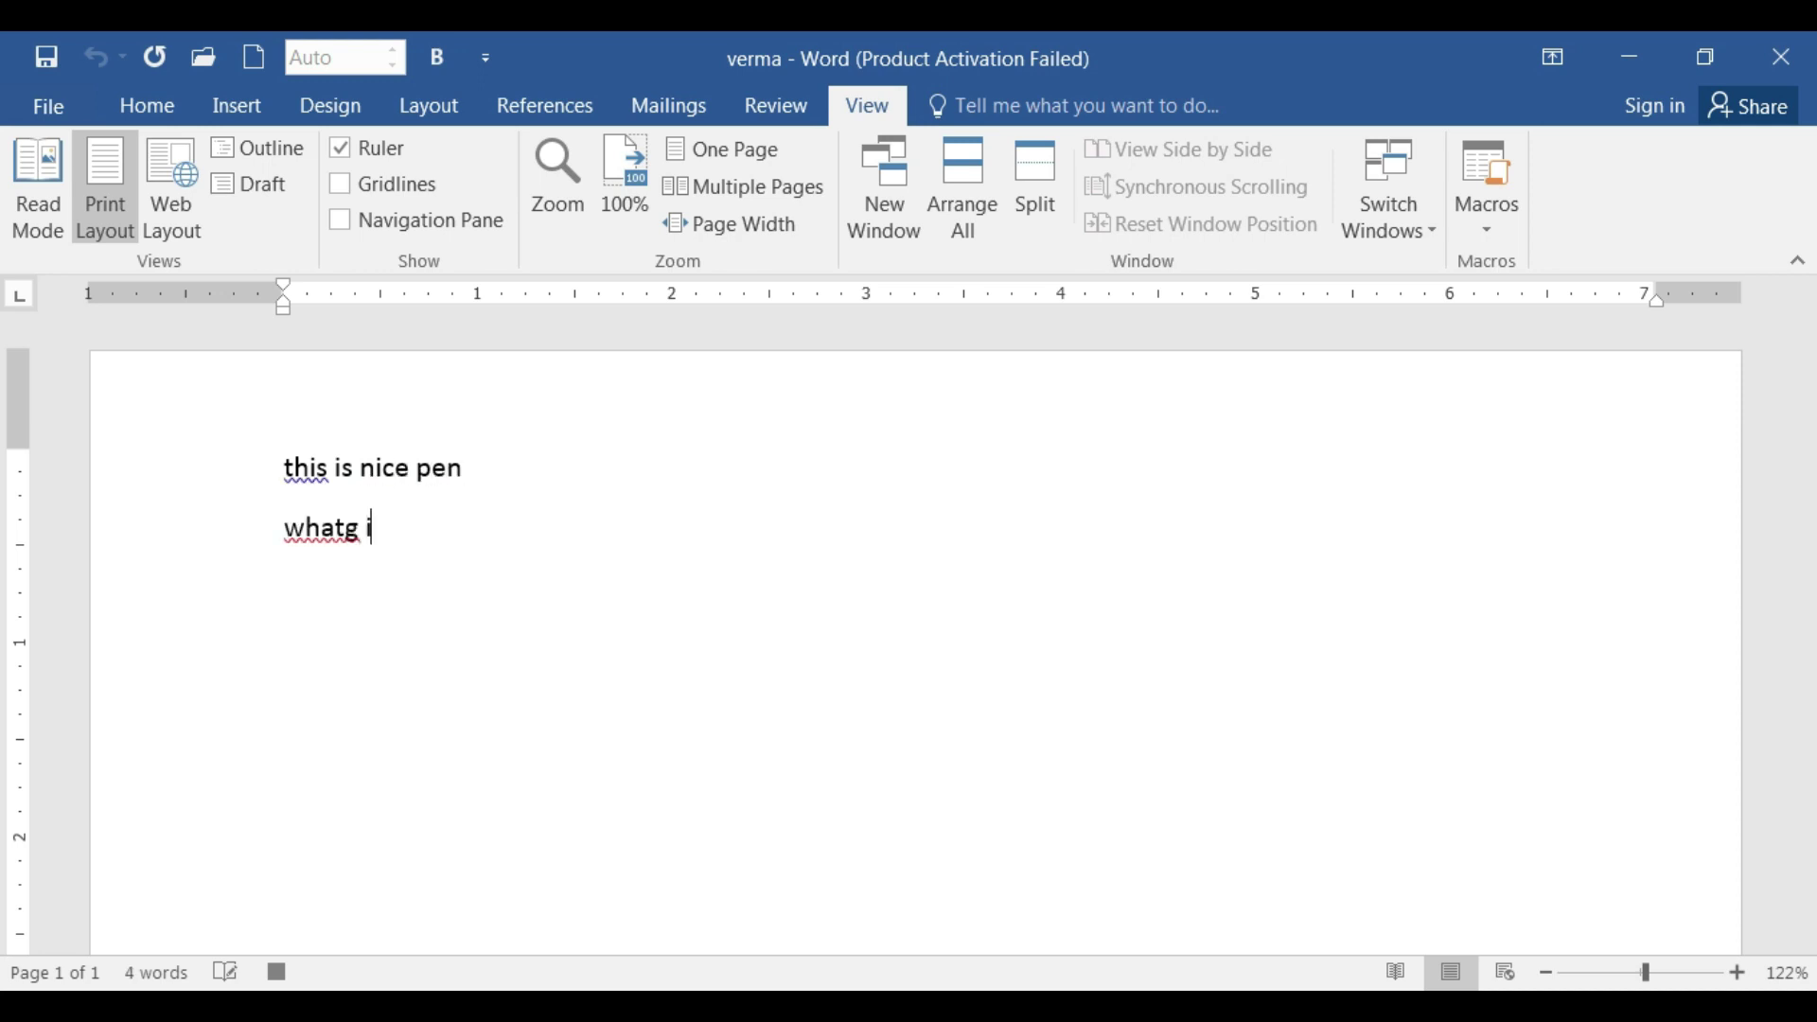
pyautogui.write('is your')
pyautogui.press('BackSpace')
pyautogui.press('BackSpace')
pyautogui.press('BackSpace')
pyautogui.press('BackSpace')
pyautogui.press('BackSpace')
pyautogui.press('BackSpace')
pyautogui.press('BackSpace')
pyautogui.press('BackSpace')
pyautogui.press('BackSpace')
pyautogui.press('BackSpace')
pyautogui.press('BackSpace')
pyautogui.press('BackSpace')
pyautogui.press('BackSpace')
pyautogui.press('BackSpace')
pyautogui.write('your ')
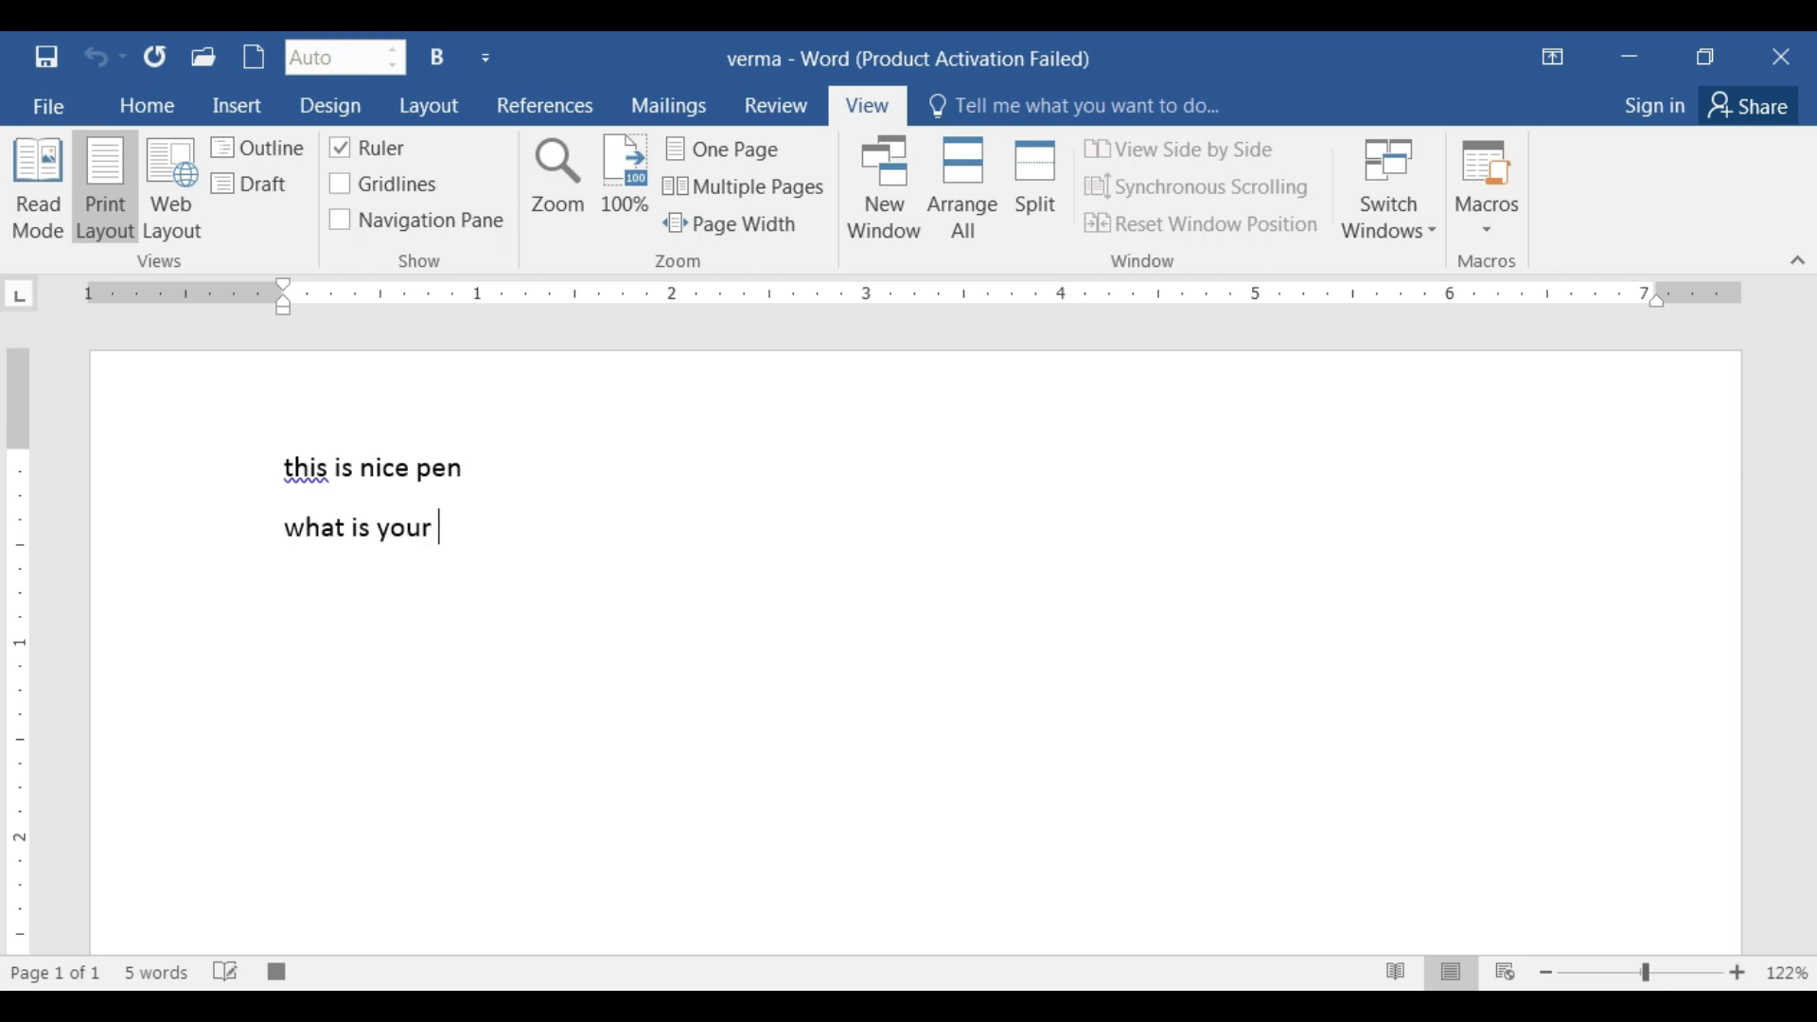
pyautogui.write('name')
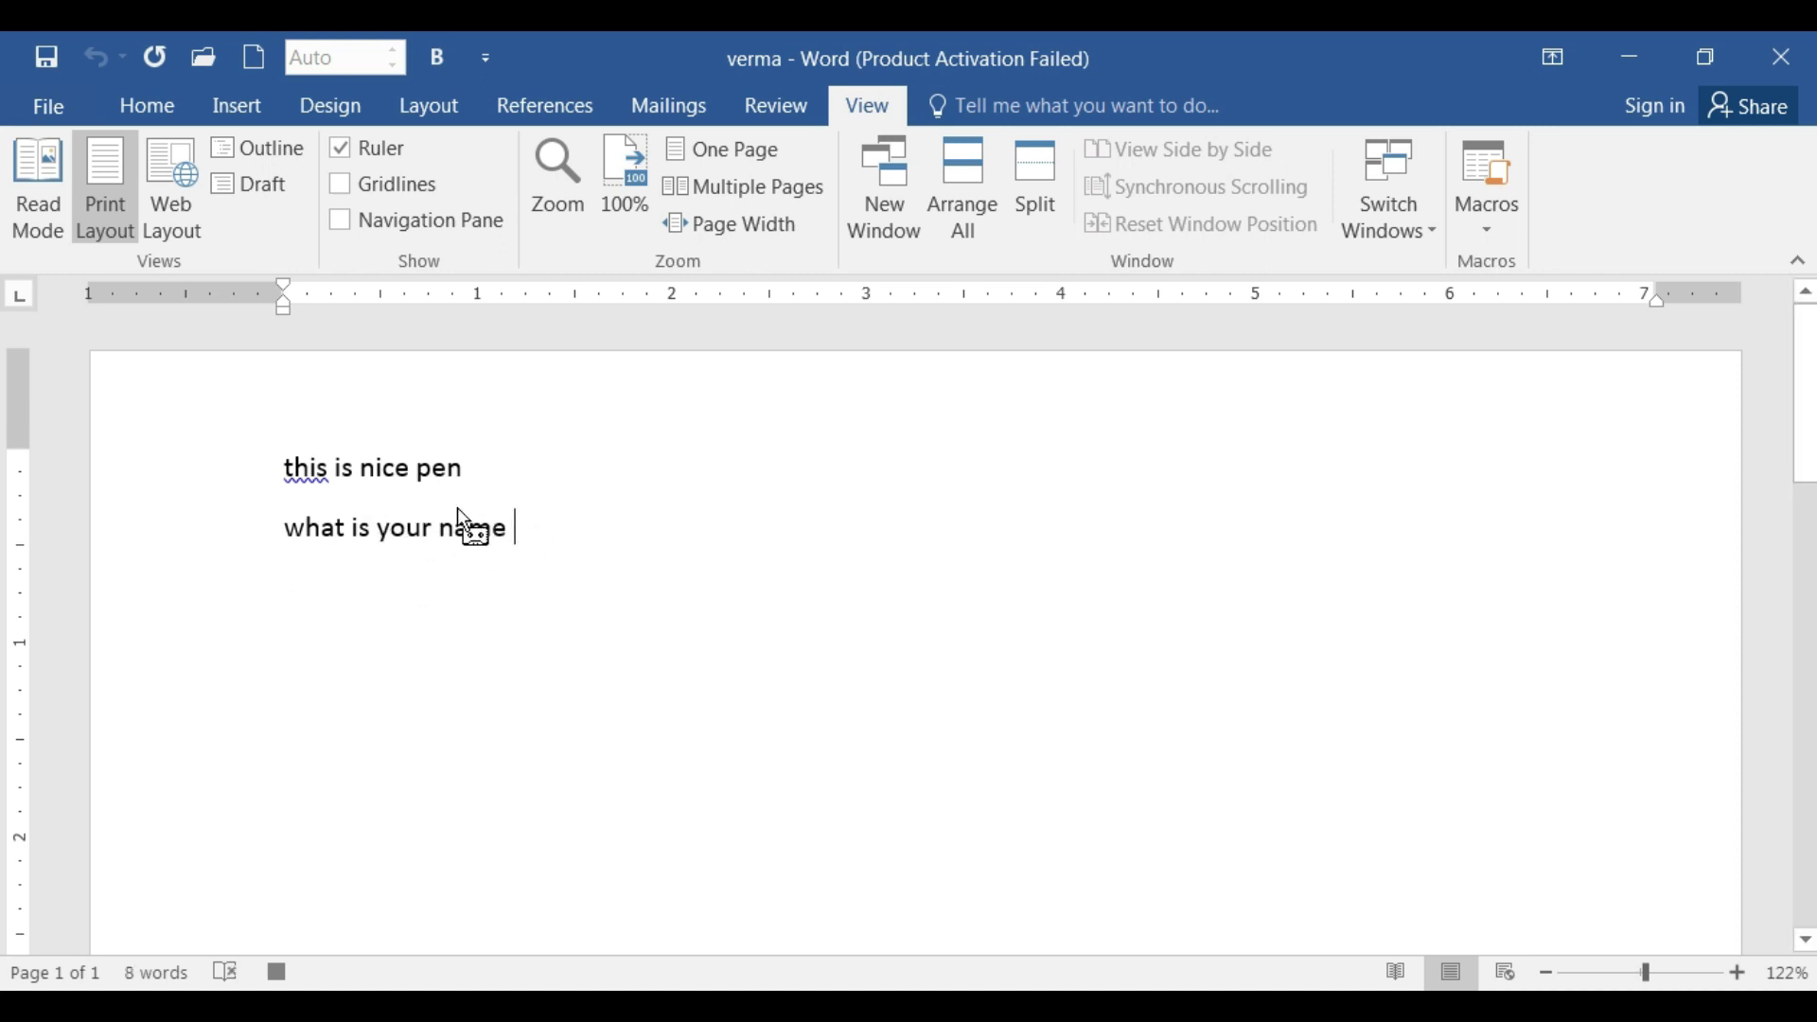
# Stop recording the ram macro and create a new blank document
pyautogui.click(1501, 209)
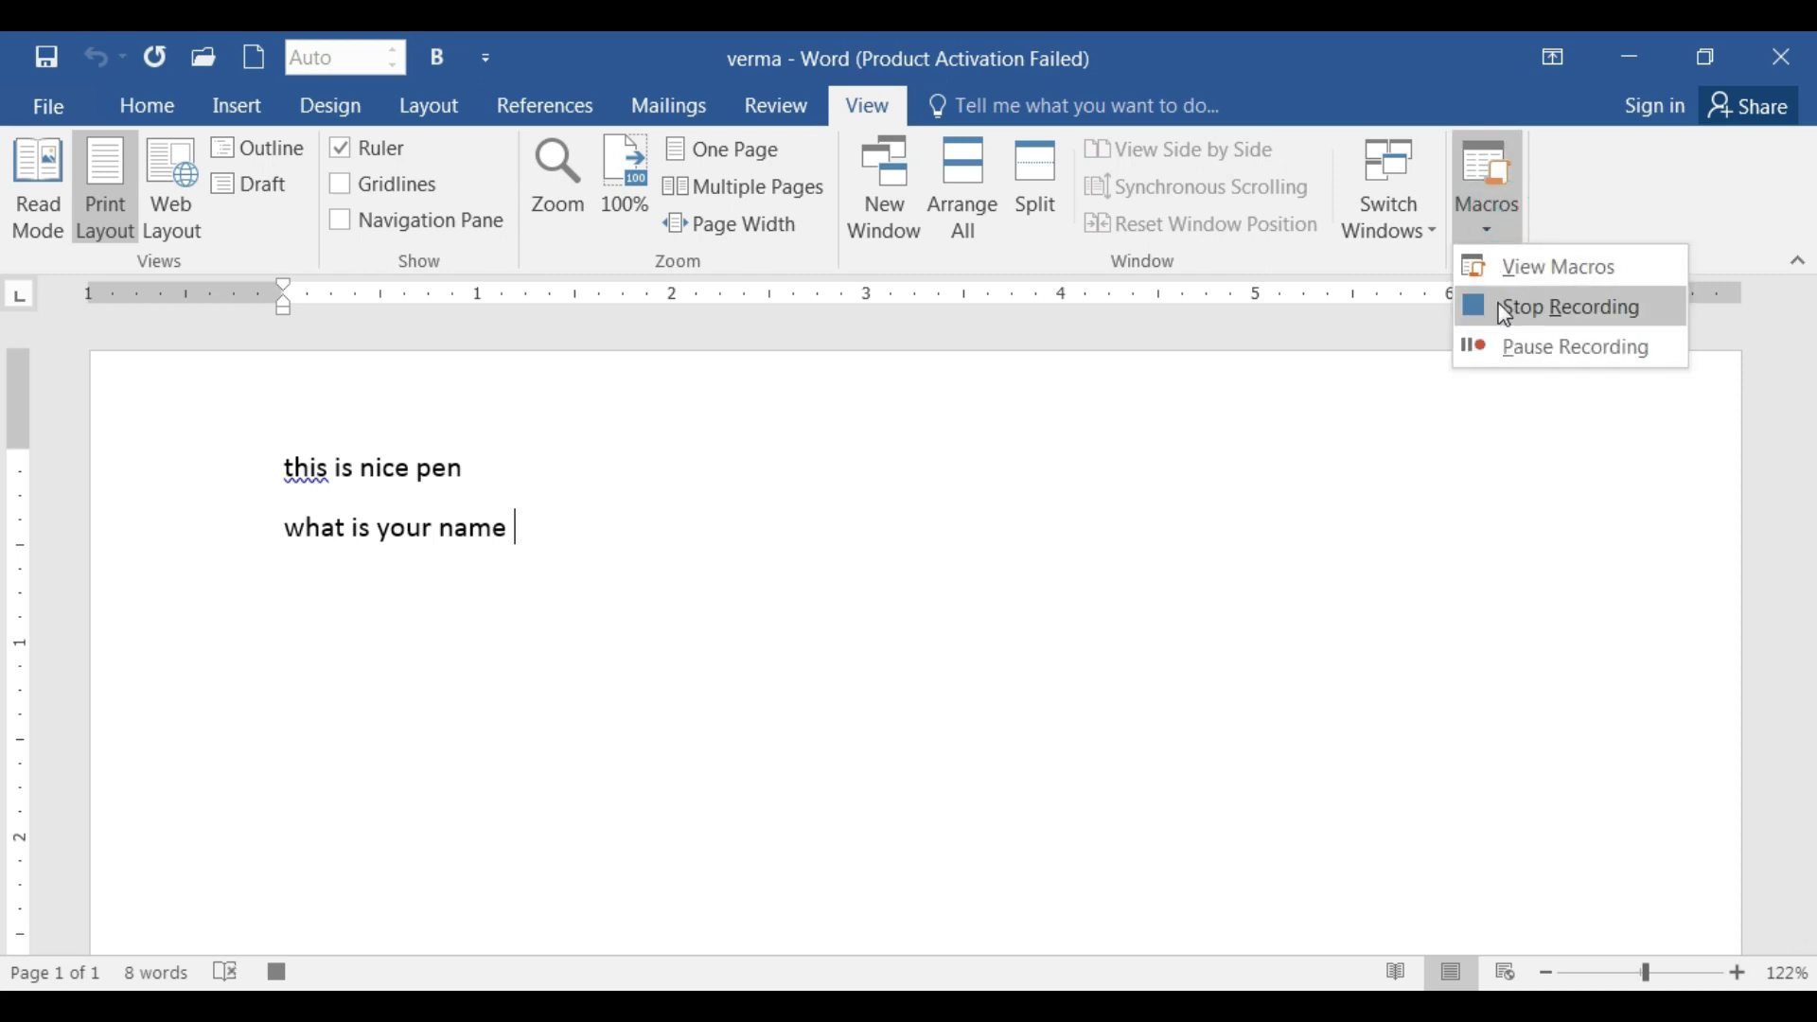
pyautogui.click(1505, 308)
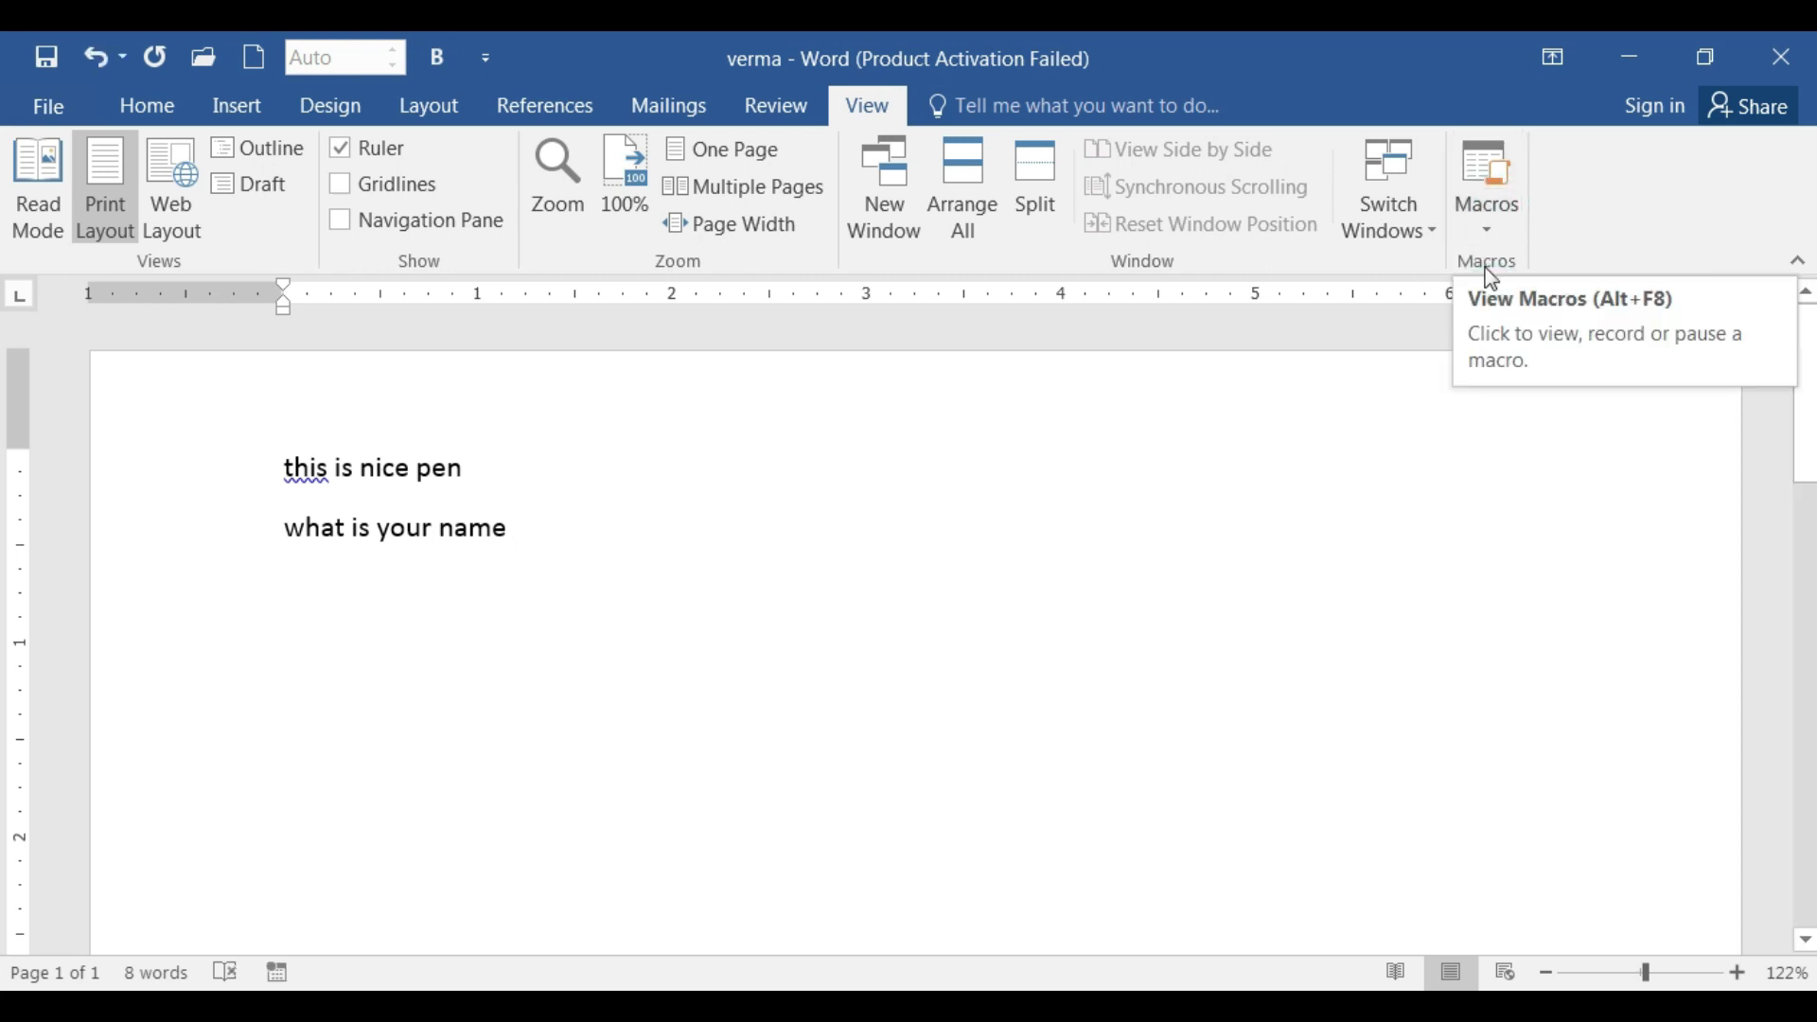
pyautogui.hotkey('ctrl', 'n')
# Run the ram macro from the Macros list in the new Document2
pyautogui.click(866, 104)
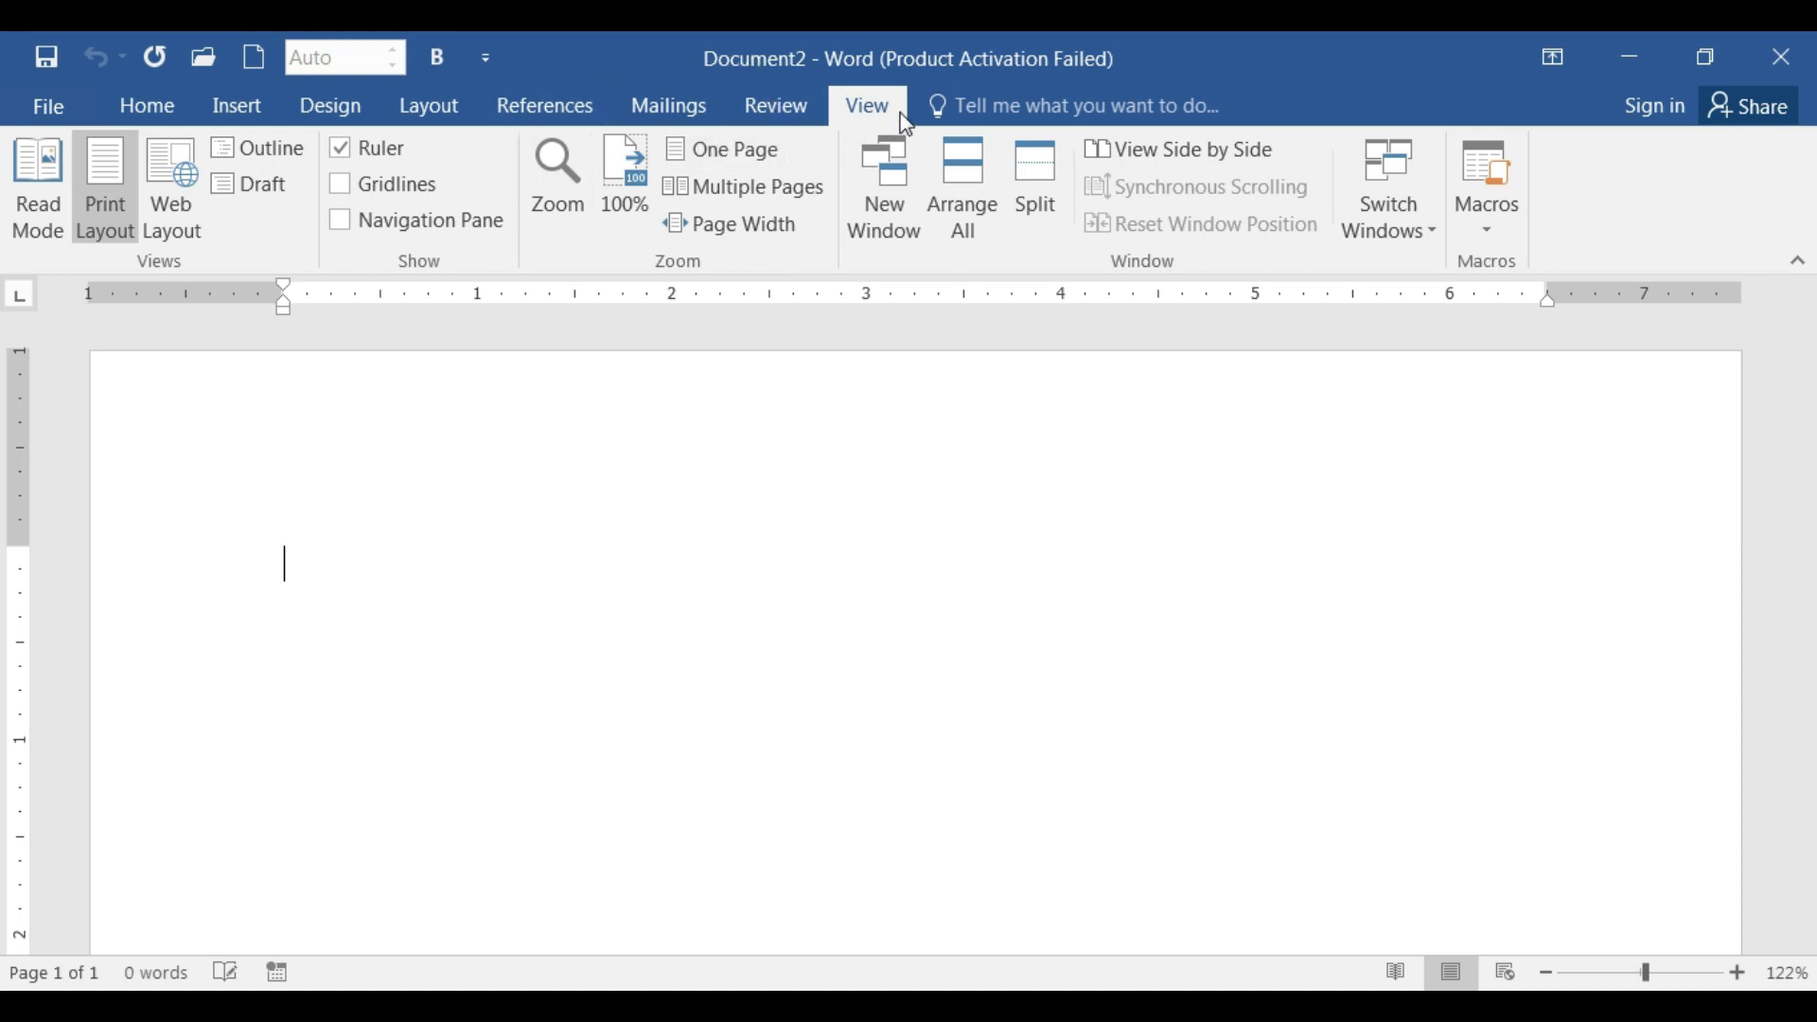
pyautogui.click(1509, 237)
pyautogui.click(1519, 267)
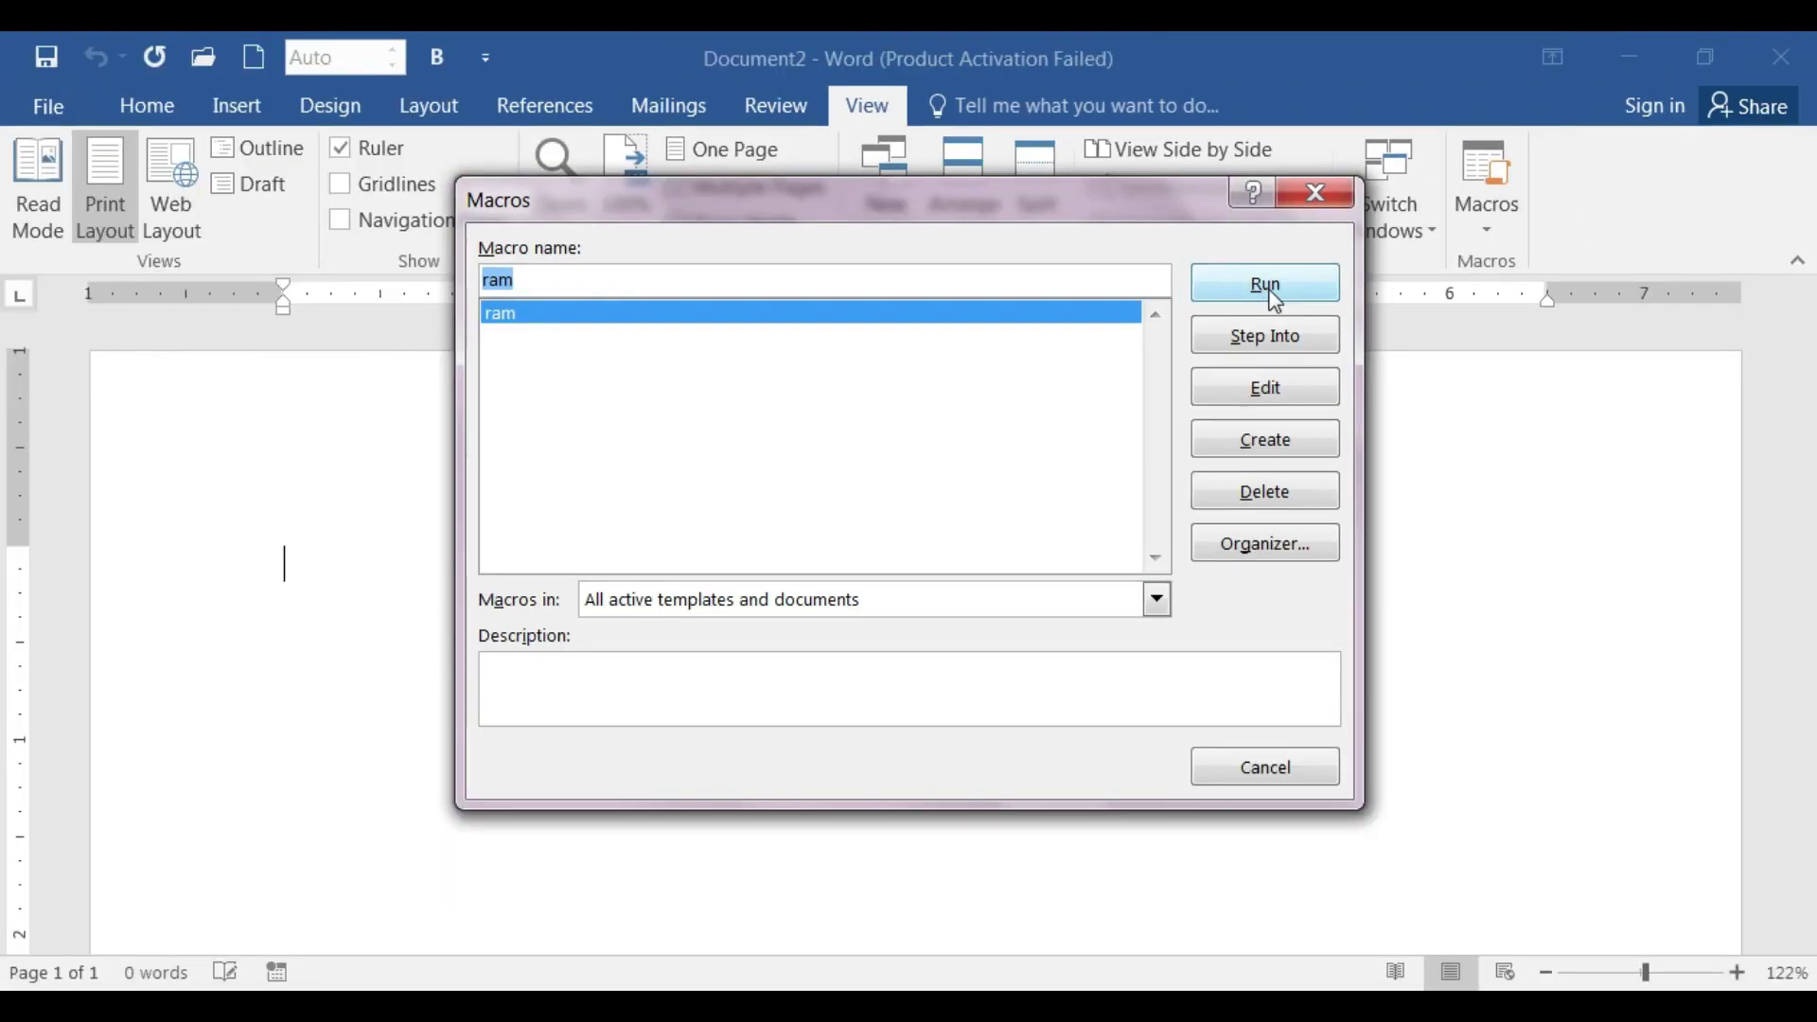
pyautogui.click(1272, 293)
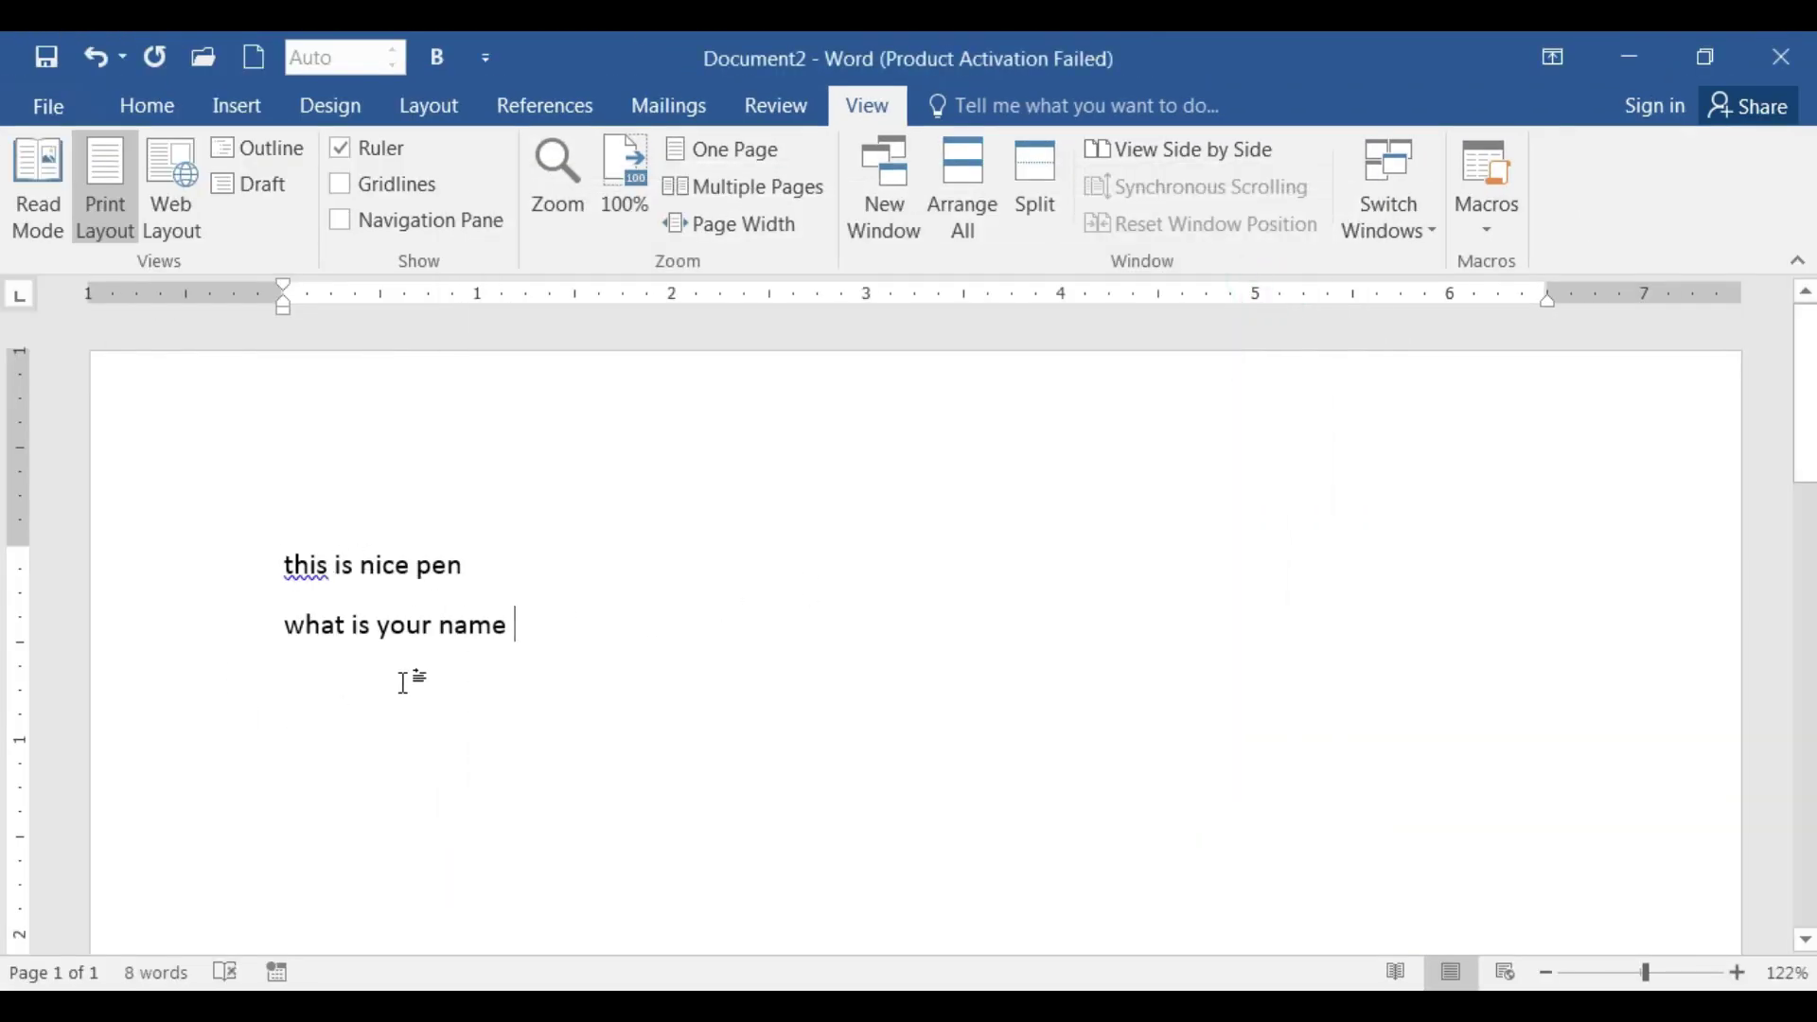
pyautogui.click(1499, 237)
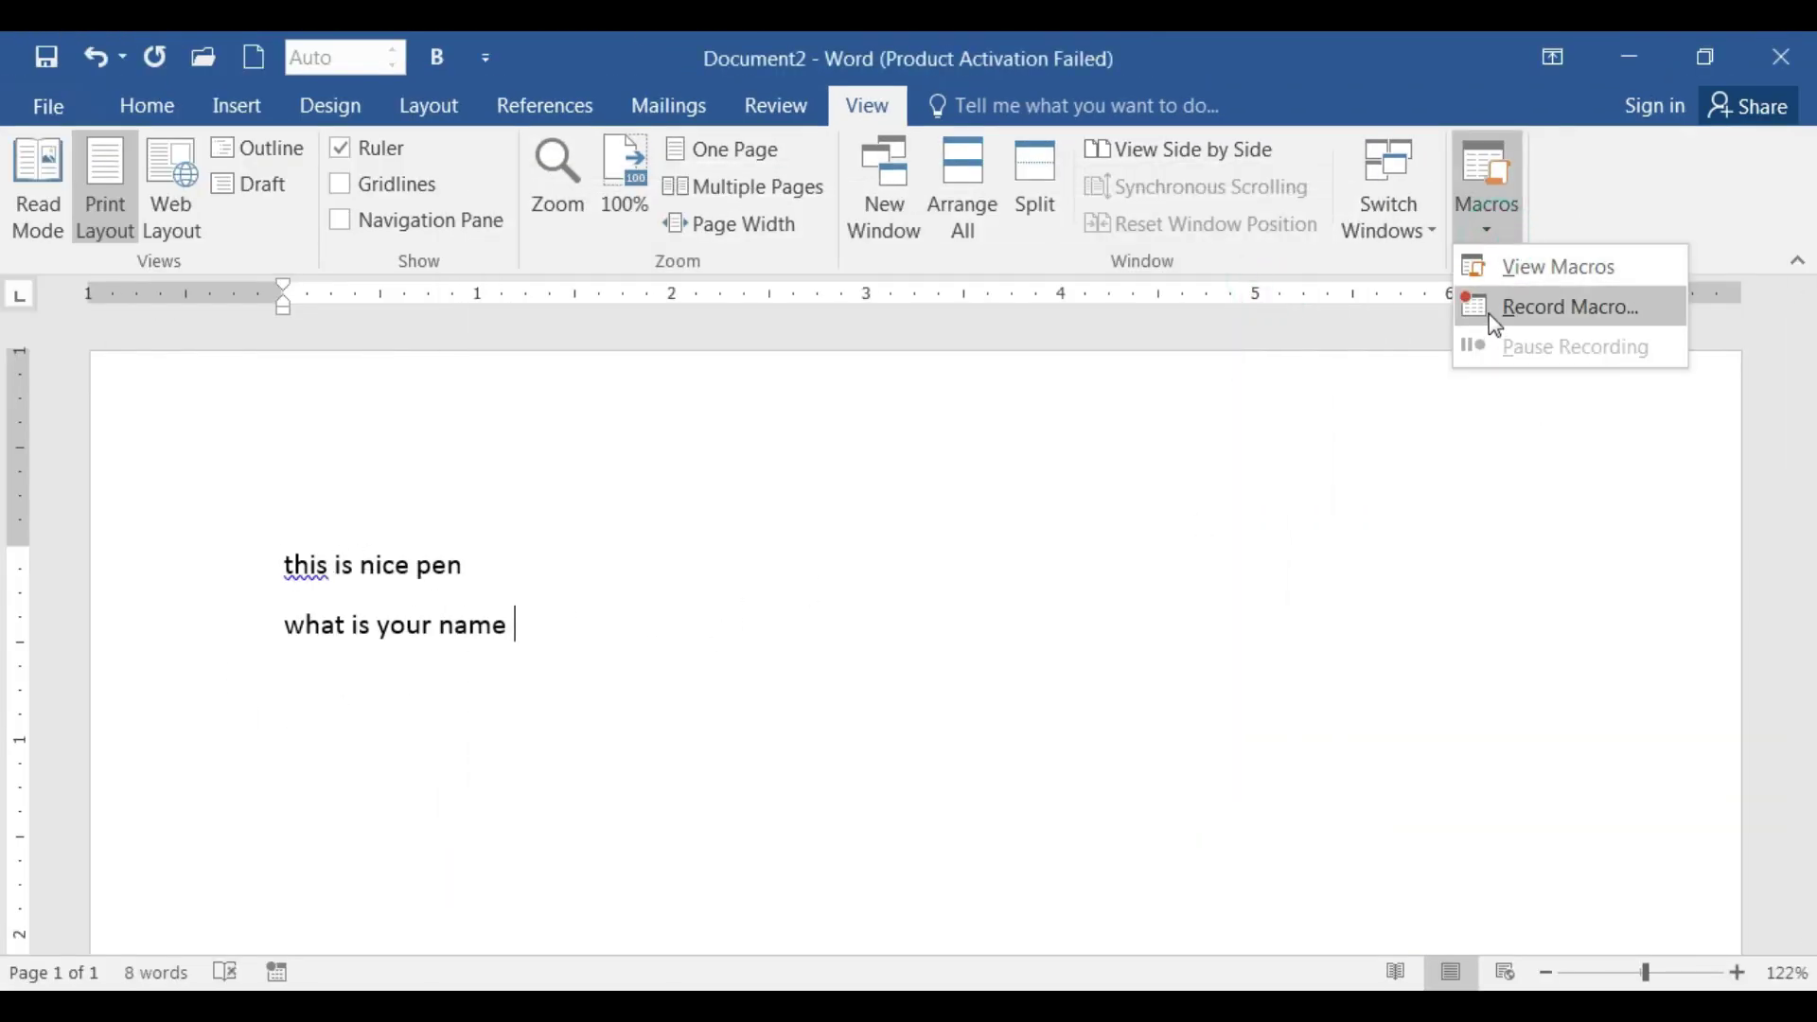
pyautogui.click(1350, 489)
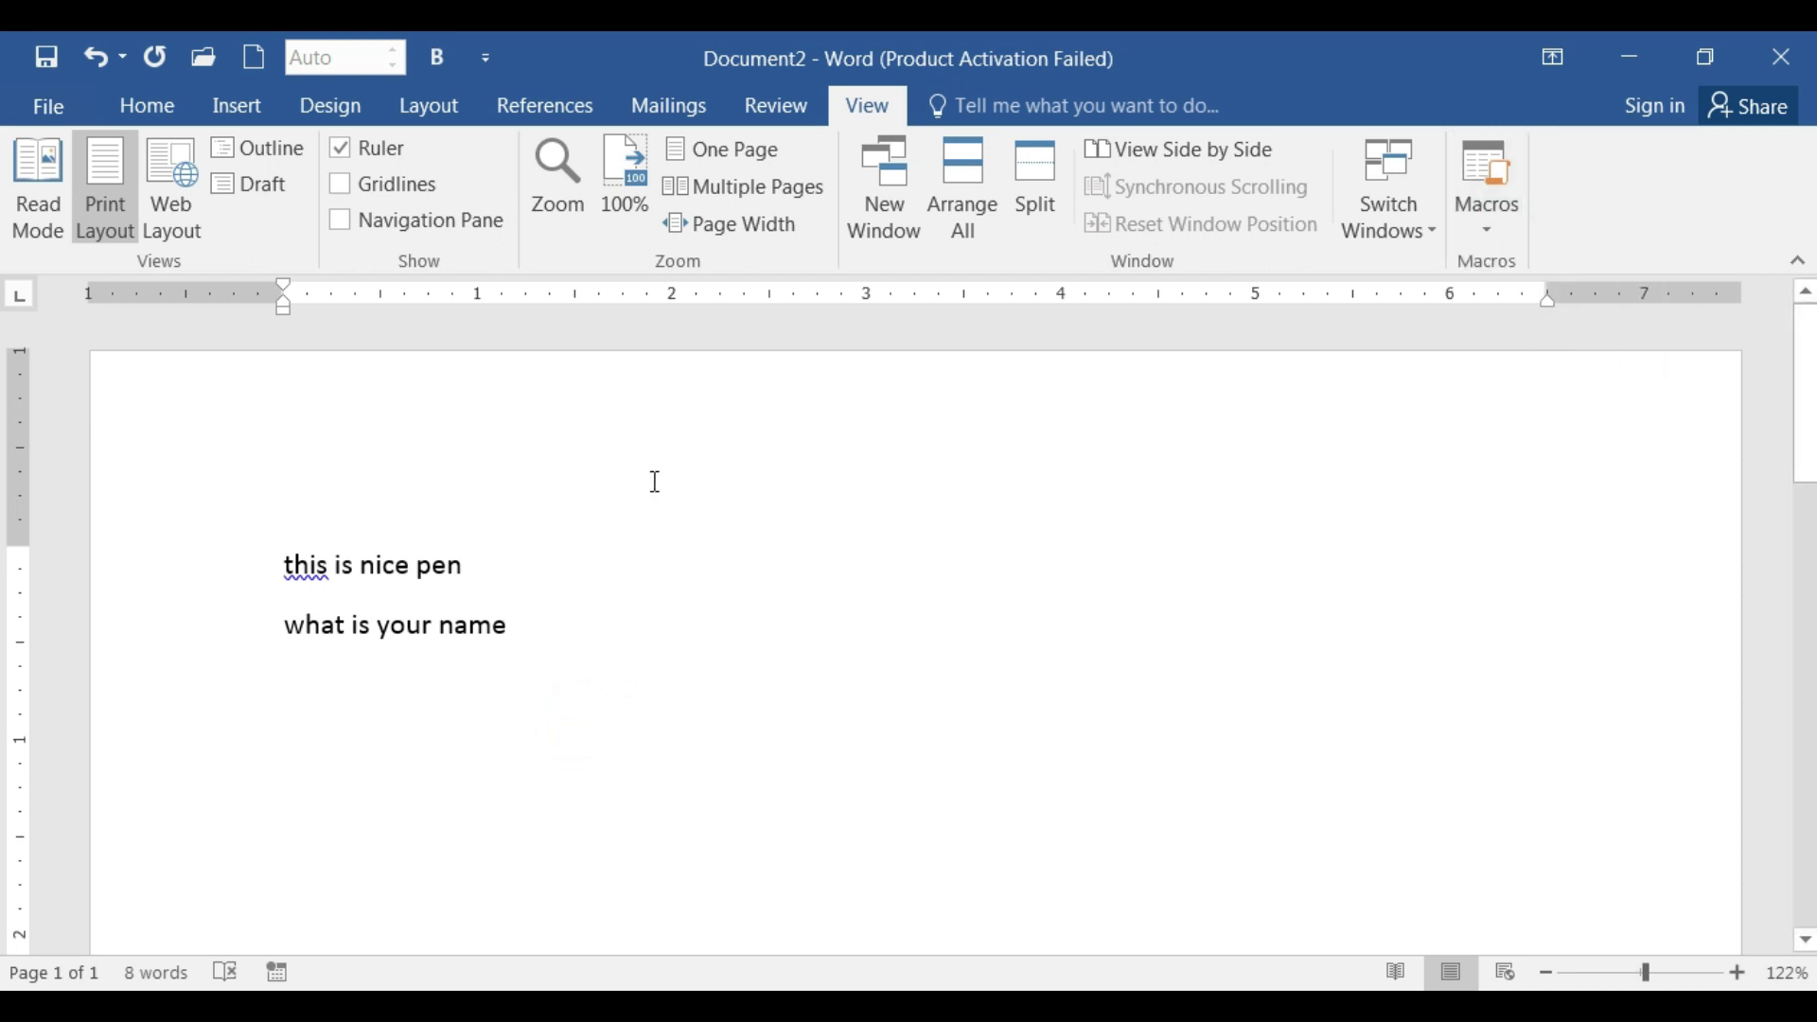